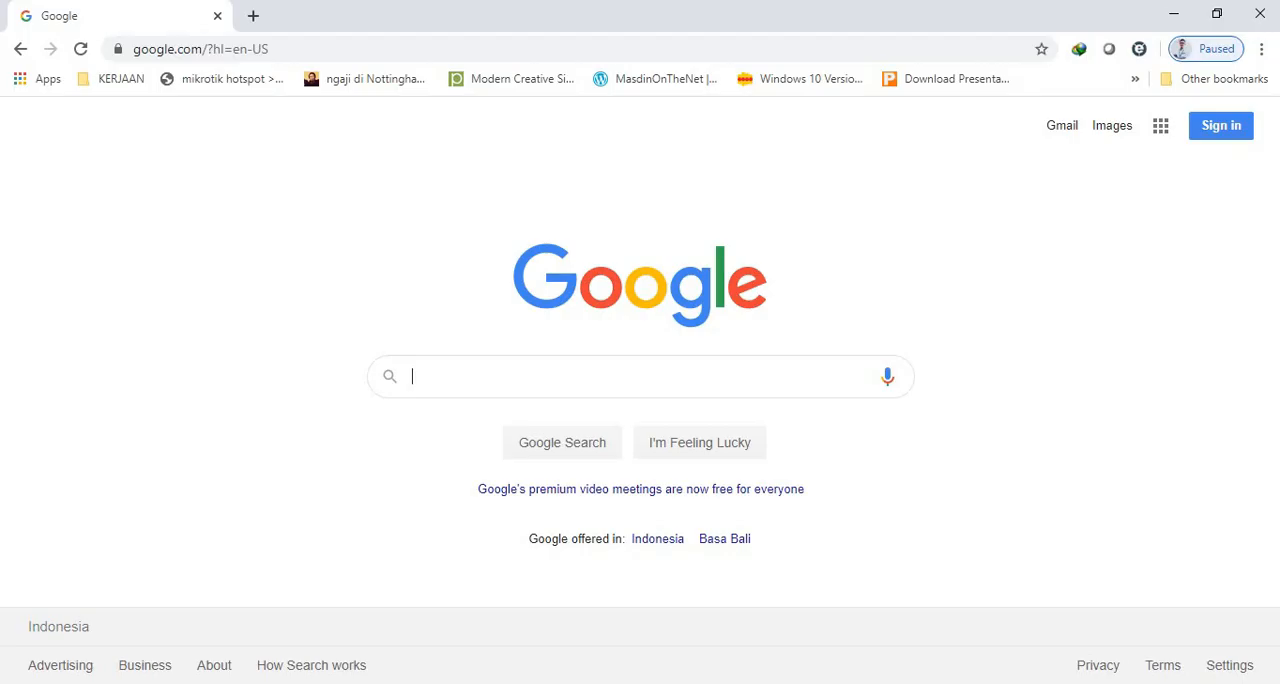
# Go to drive.google.com and sign in with the second listed Google account.
pyautogui.click(433, 50)
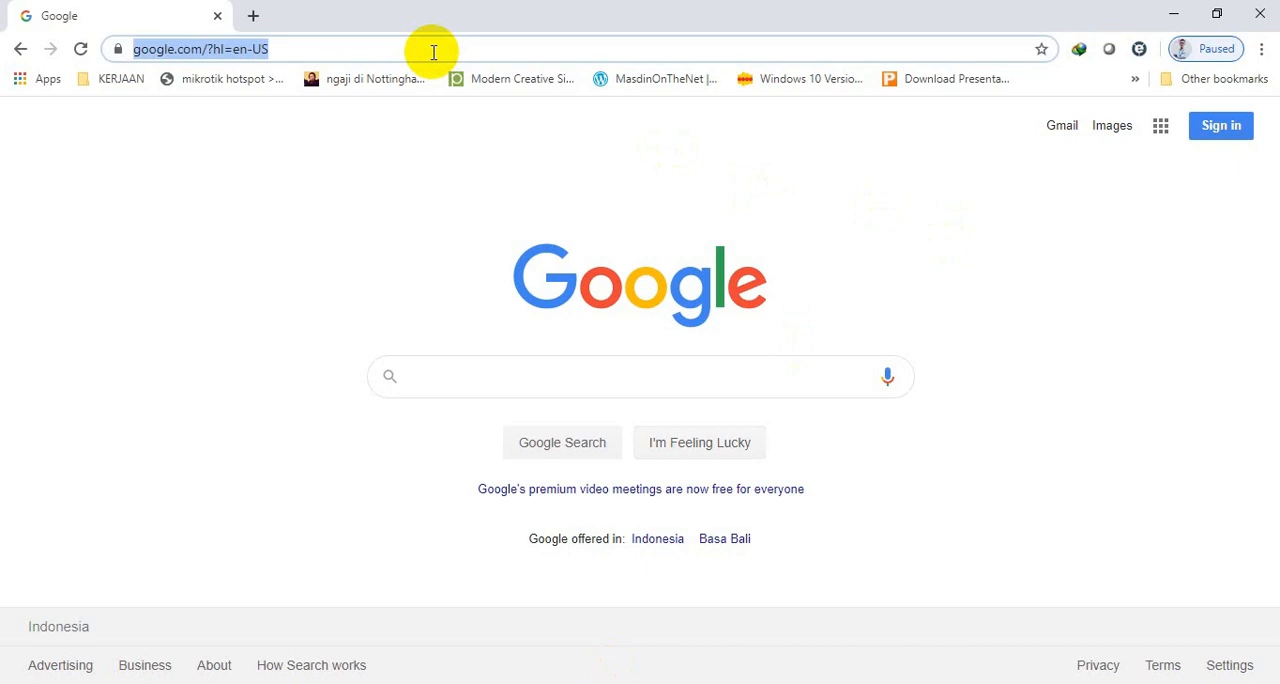
pyautogui.write('drive')
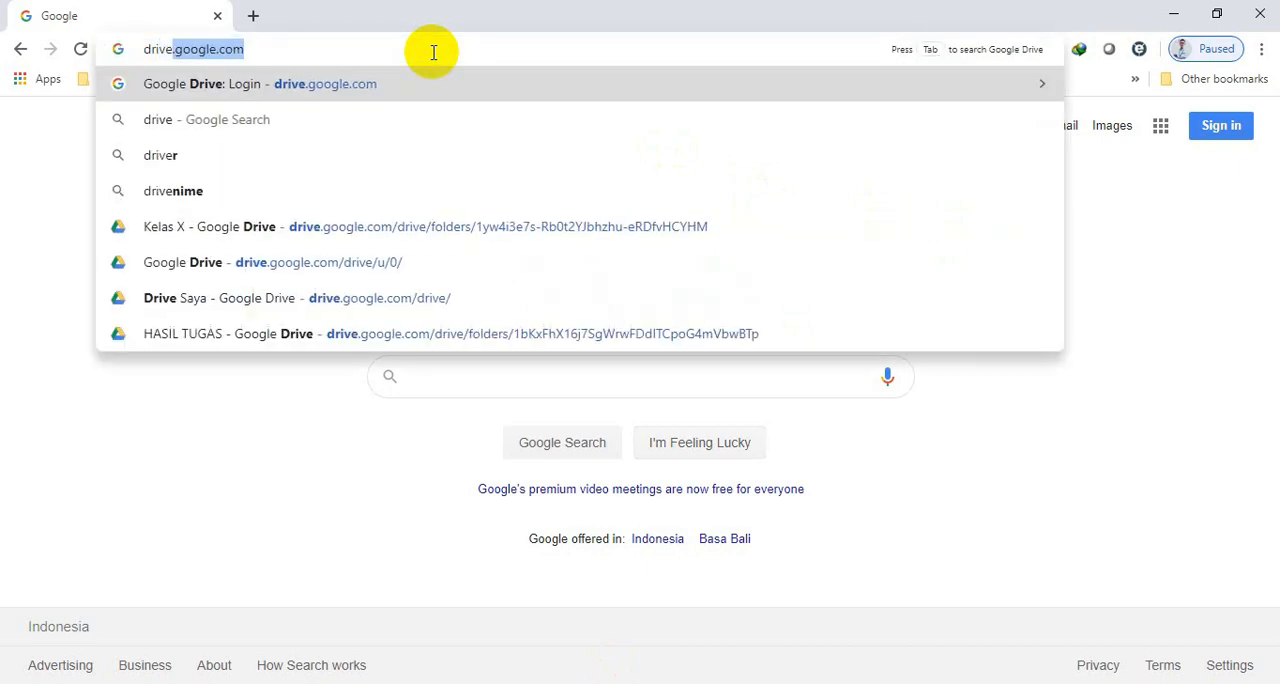
pyautogui.press('Right')
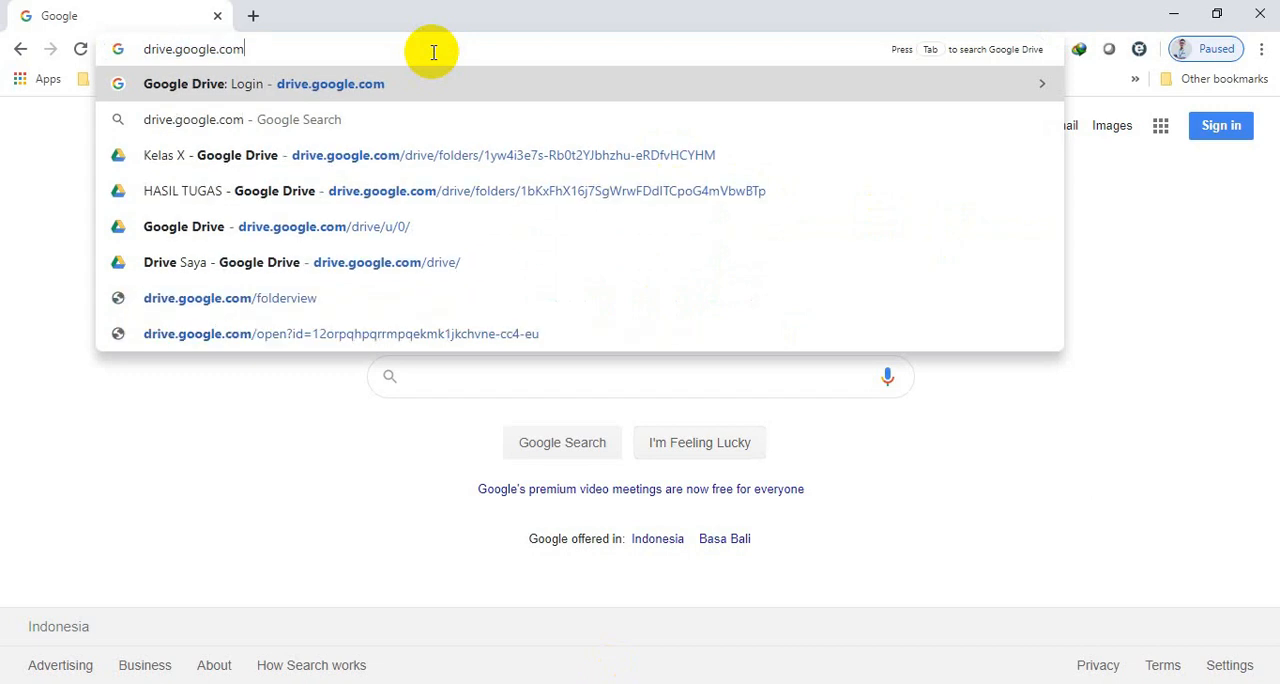
pyautogui.press('Return')
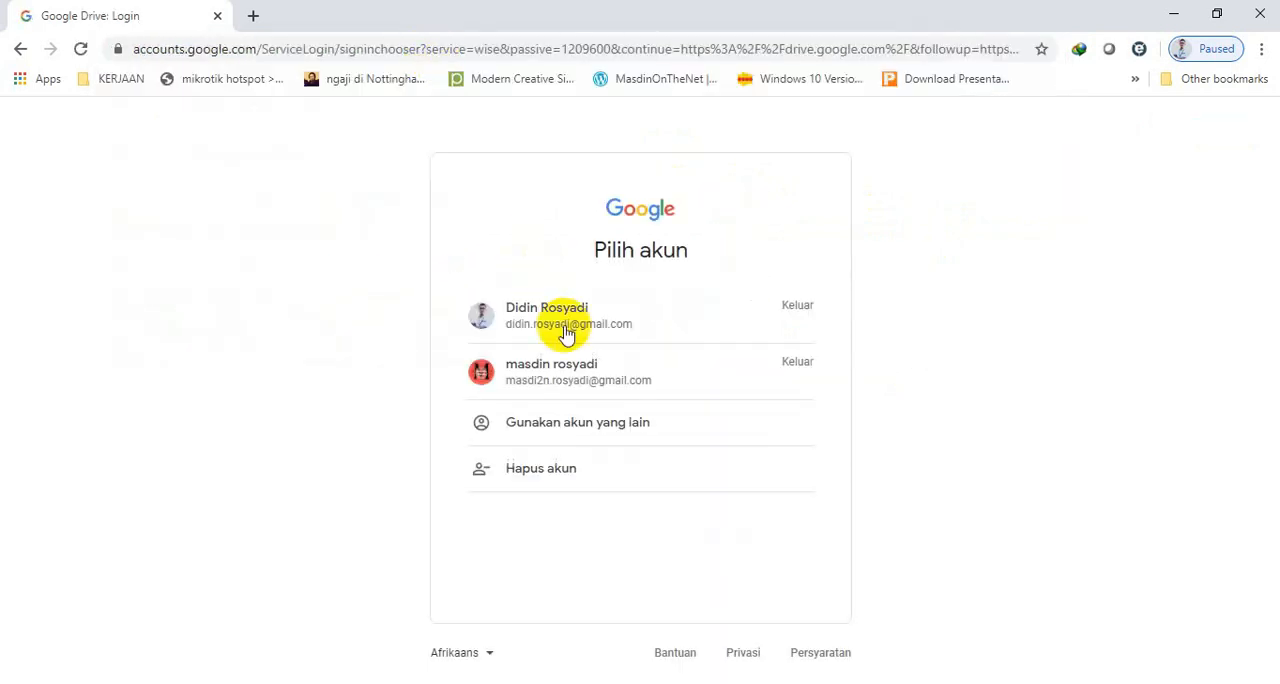
pyautogui.click(573, 384)
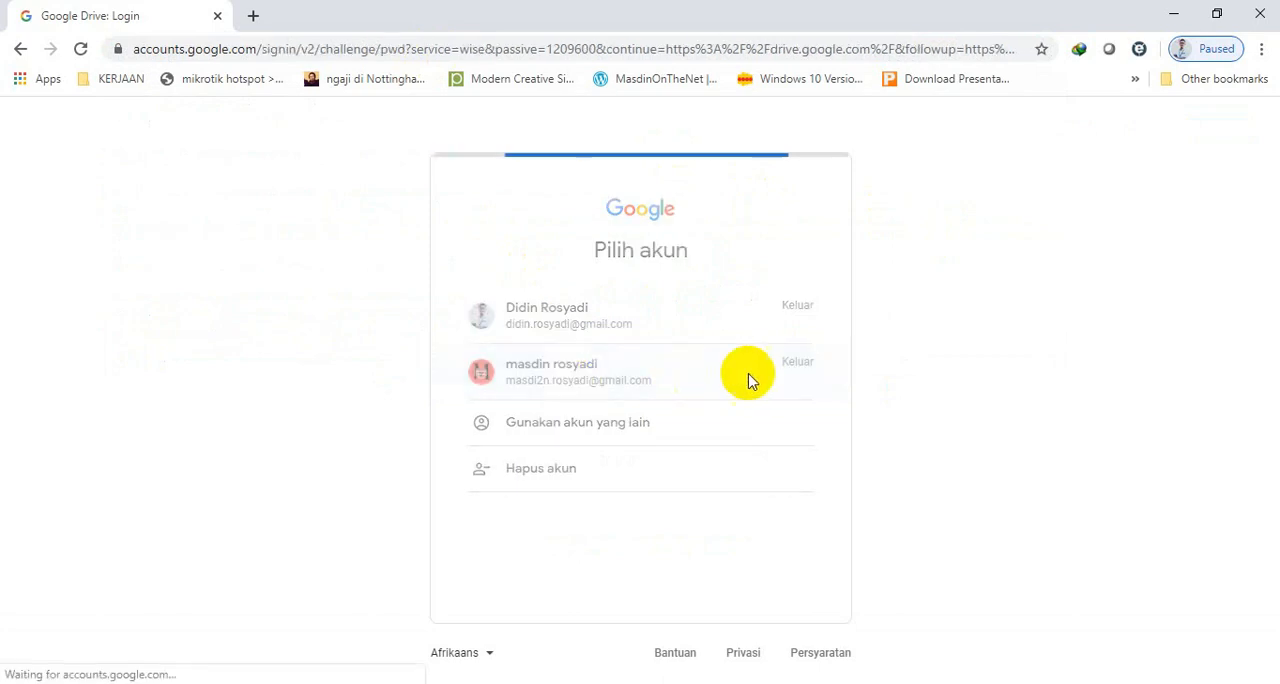
pyautogui.click(763, 449)
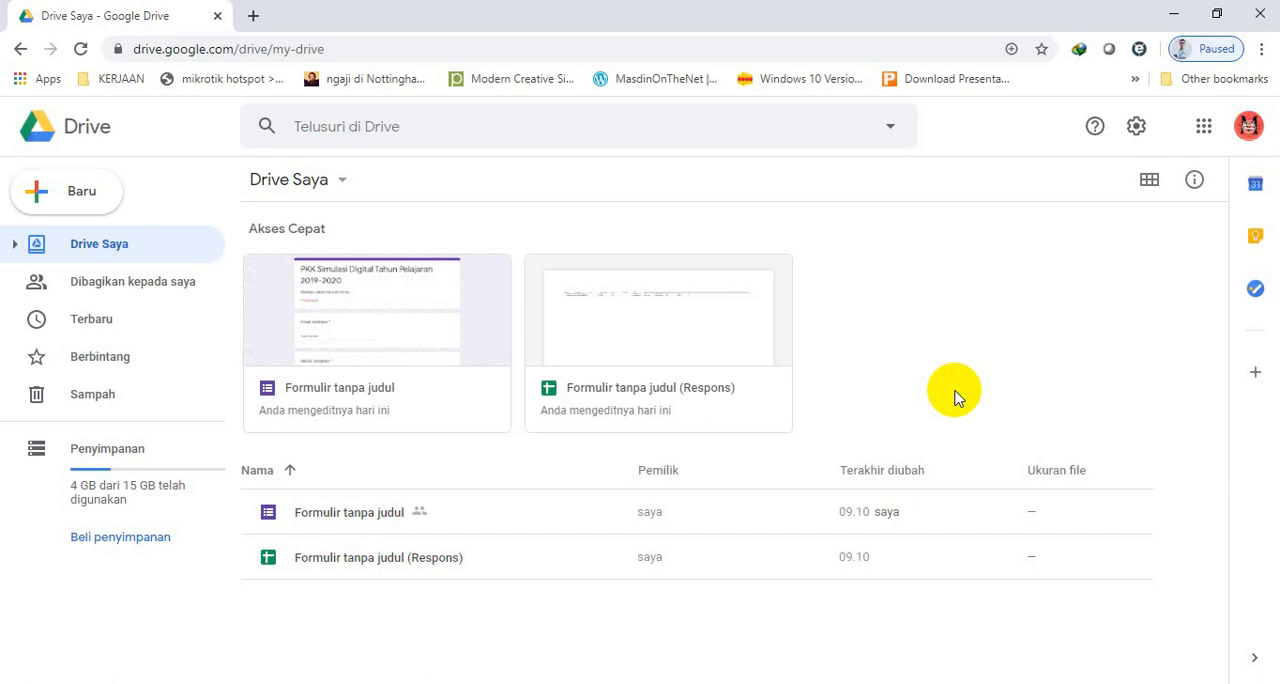
# Open the form "Formulir tanpa judul" from the Drive file list for editing.
pyautogui.click(381, 353)
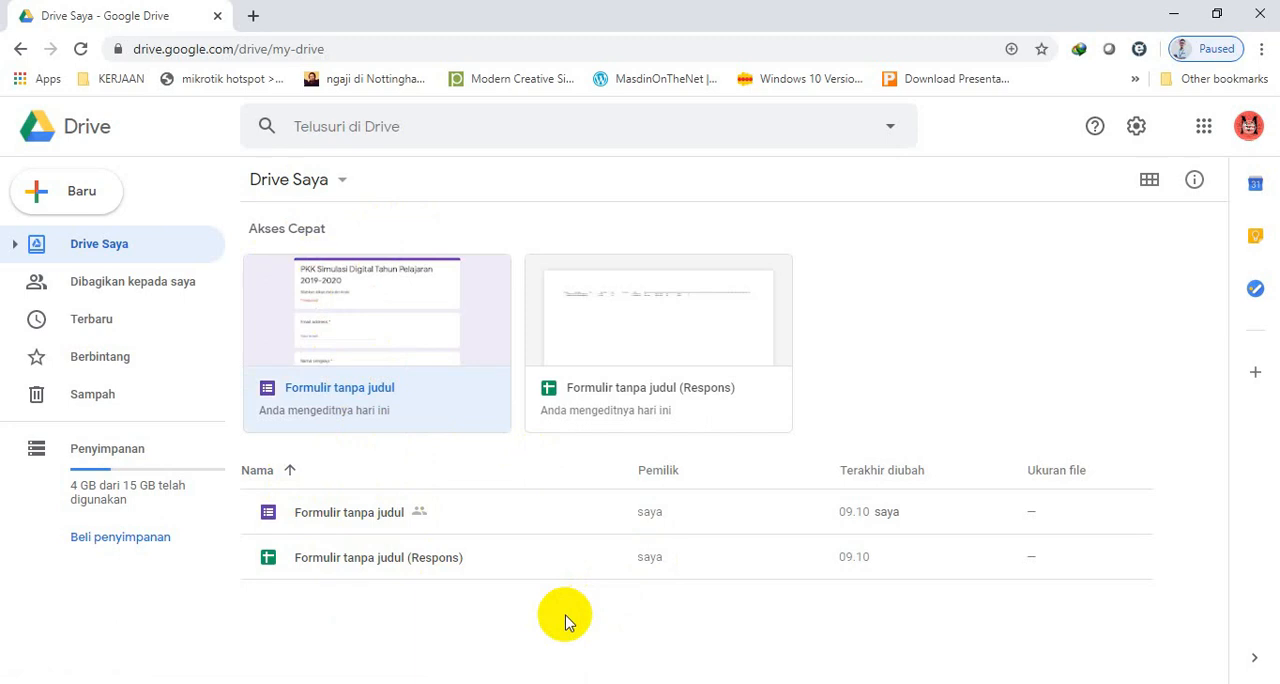
pyautogui.click(364, 515)
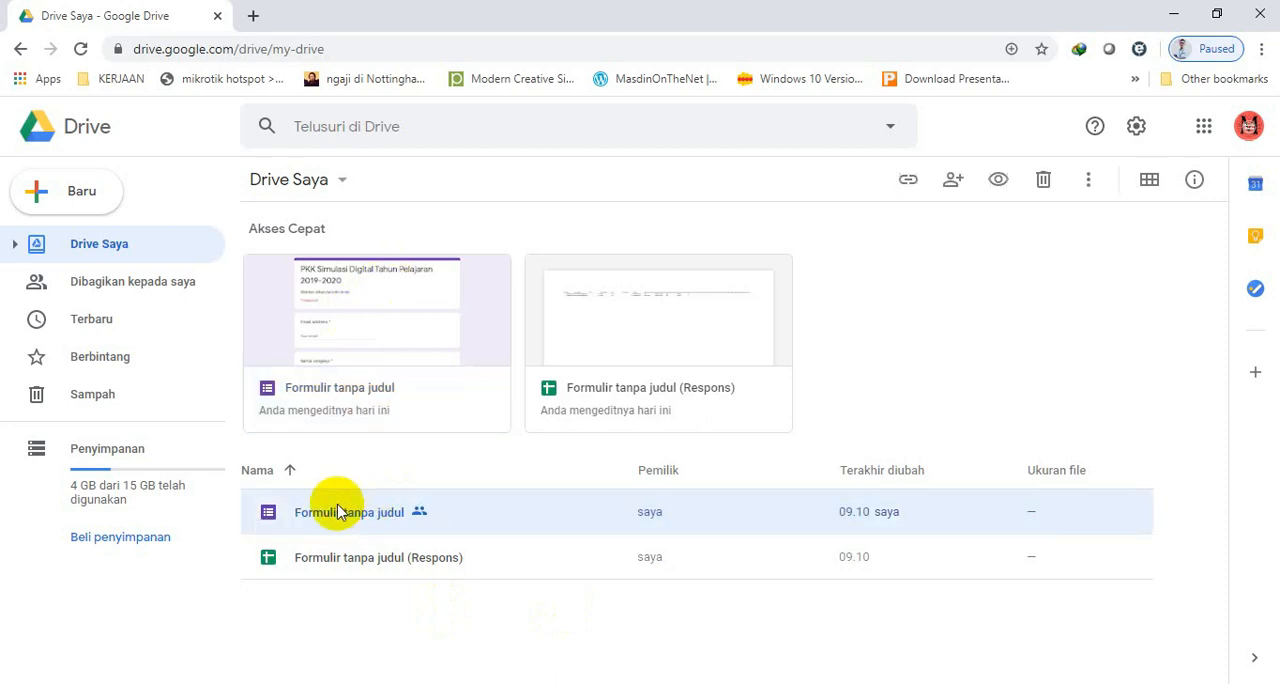
pyautogui.doubleClick(346, 514)
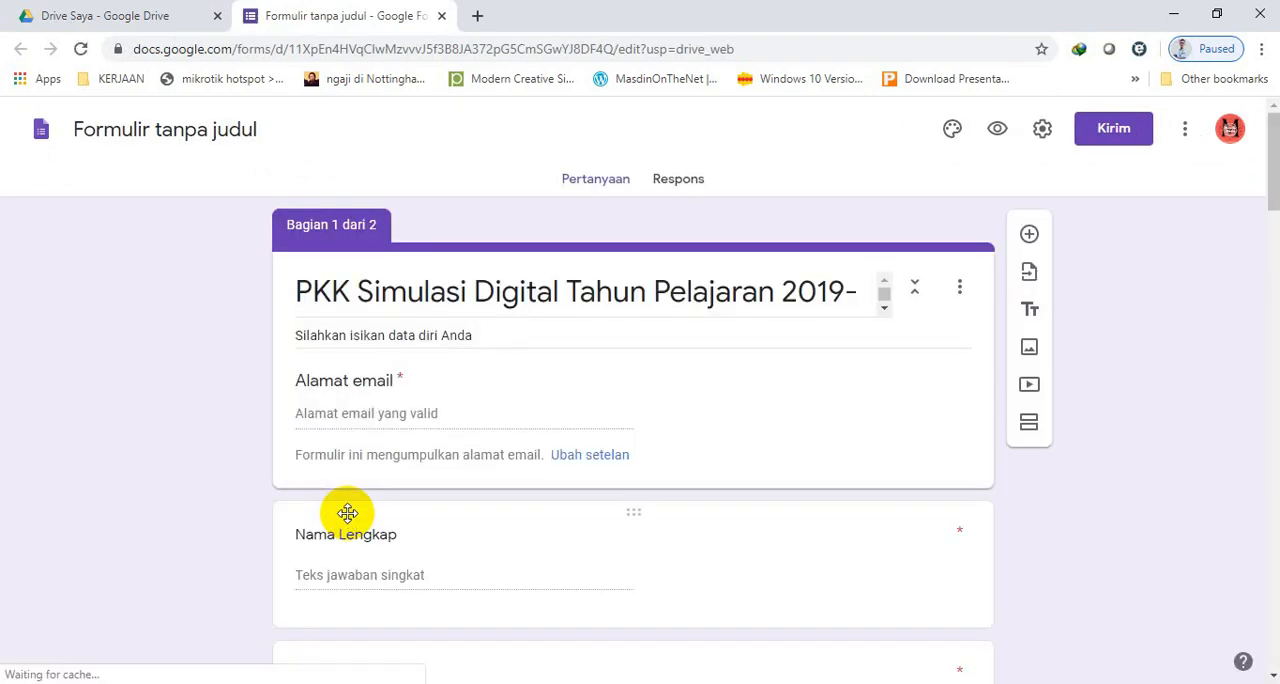
pyautogui.moveTo(1272, 156)
pyautogui.mouseDown()
pyautogui.moveTo(1271, 238)
pyautogui.moveTo(1273, 150)
pyautogui.mouseUp()
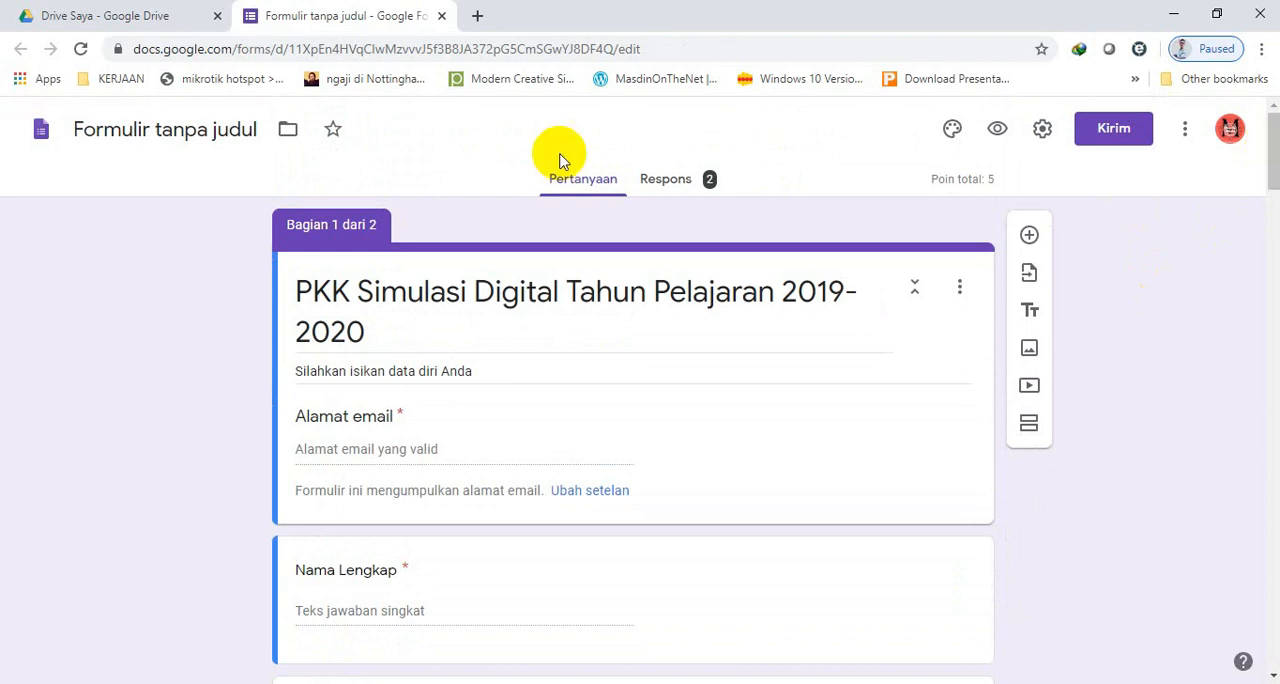
# Rename the form file "PKK Simulasi Digital Tahun Pelajaran 2019-2020" and check its name in Drive.
pyautogui.click(148, 133)
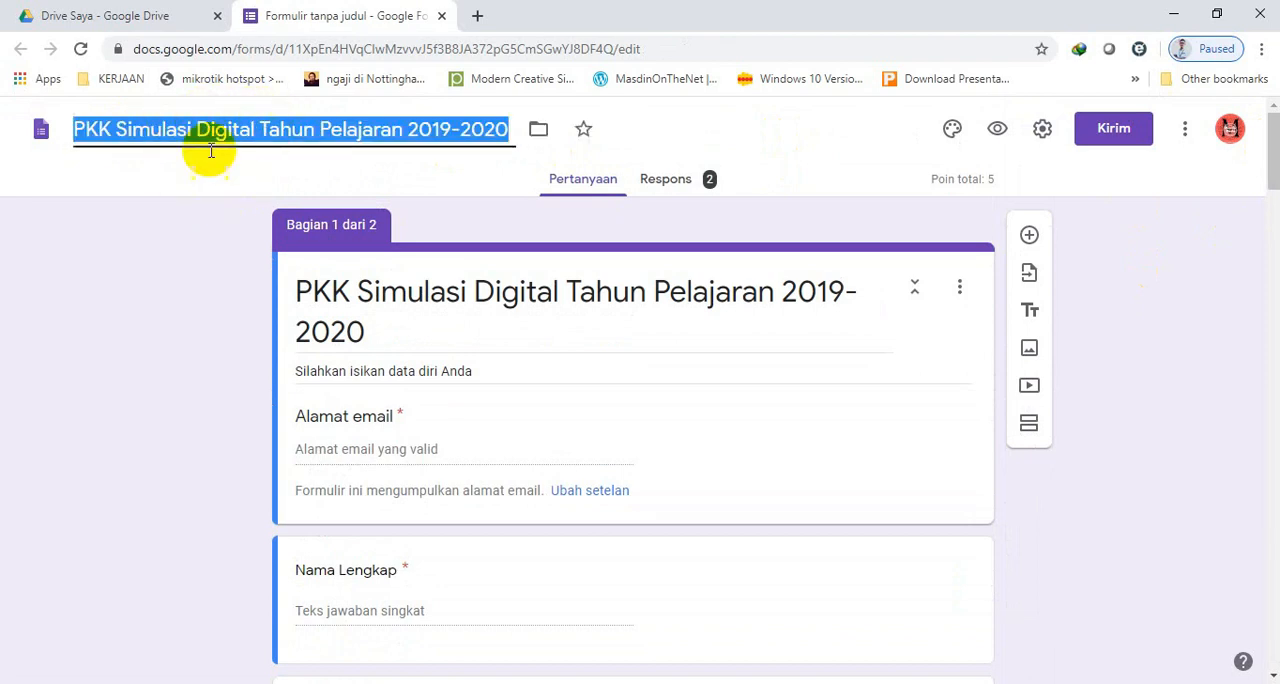
pyautogui.click(138, 22)
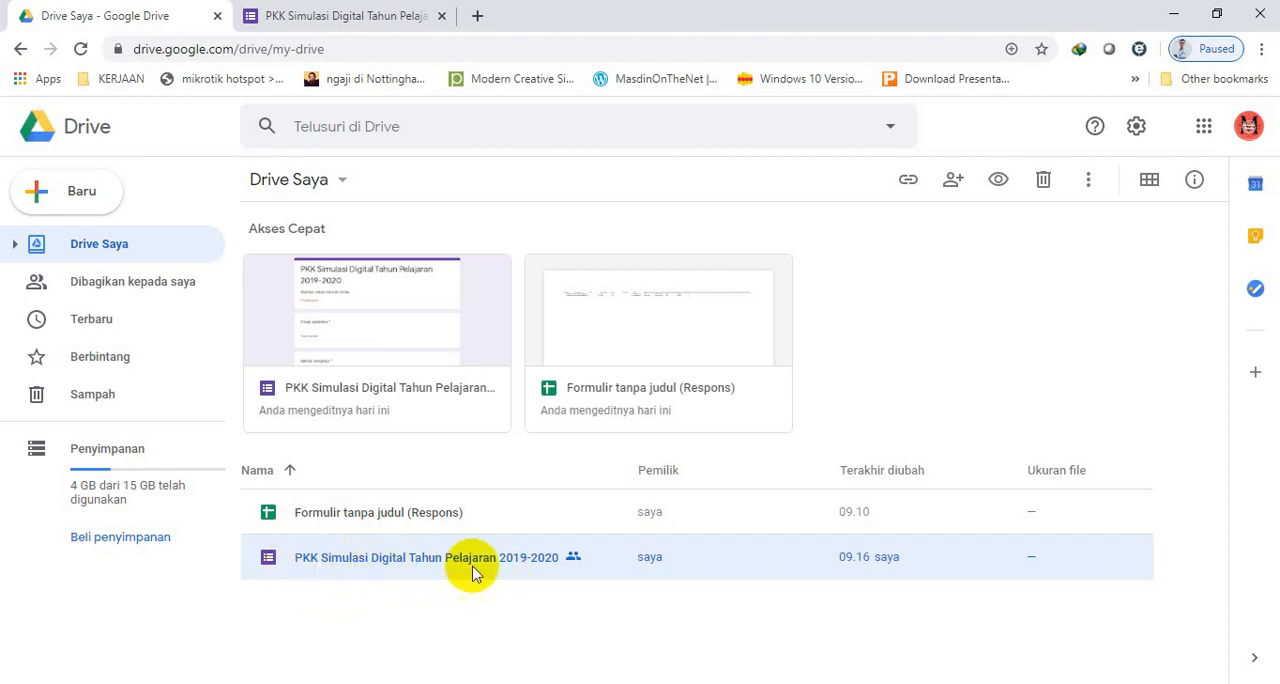
pyautogui.click(346, 16)
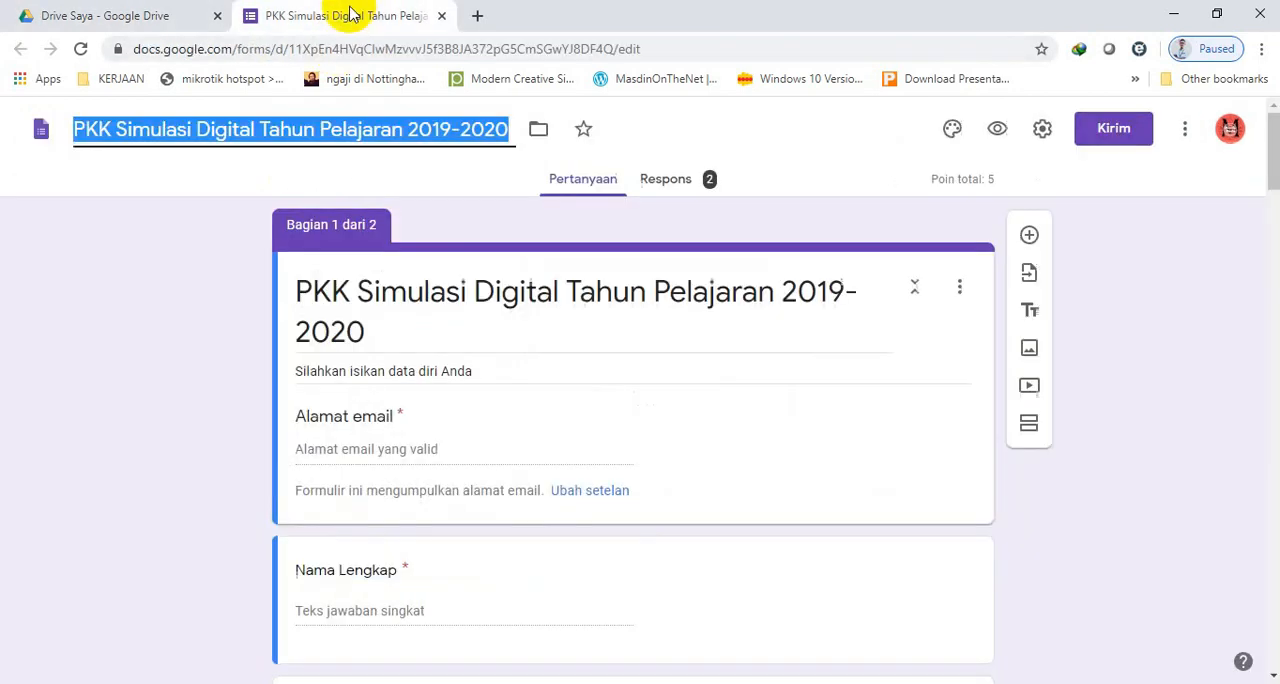
pyautogui.click(178, 131)
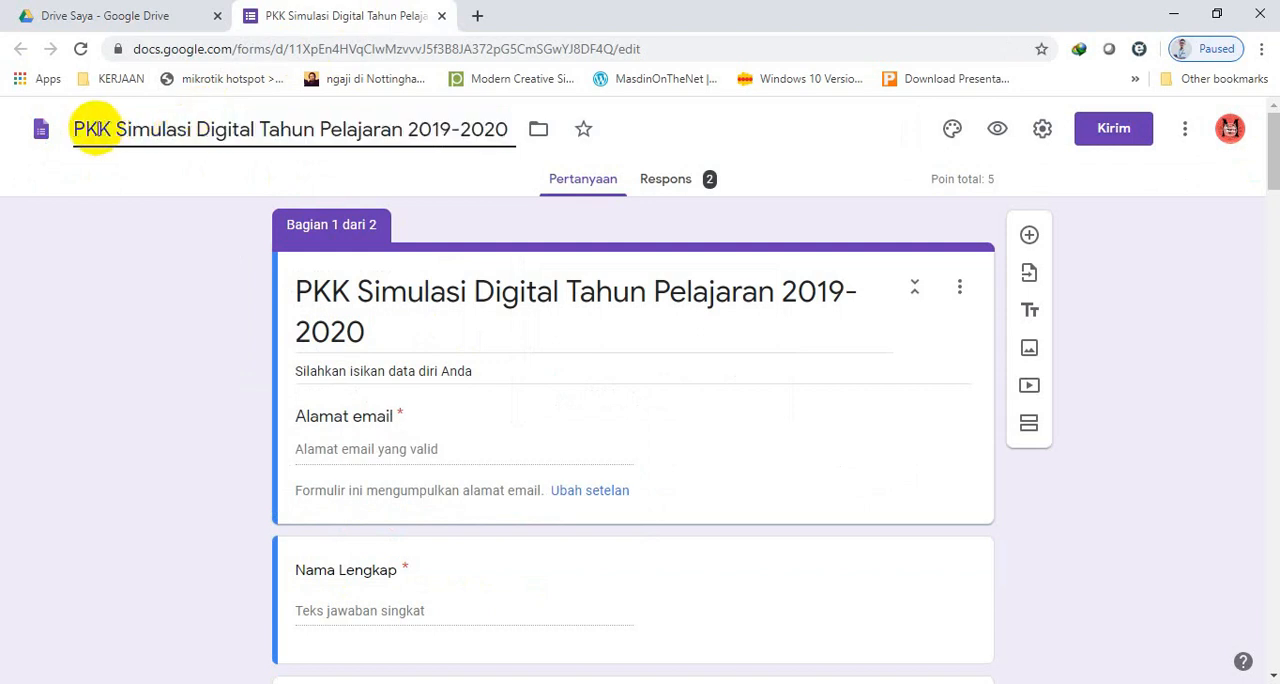
pyautogui.moveTo(84, 129); pyautogui.dragTo(506, 129)
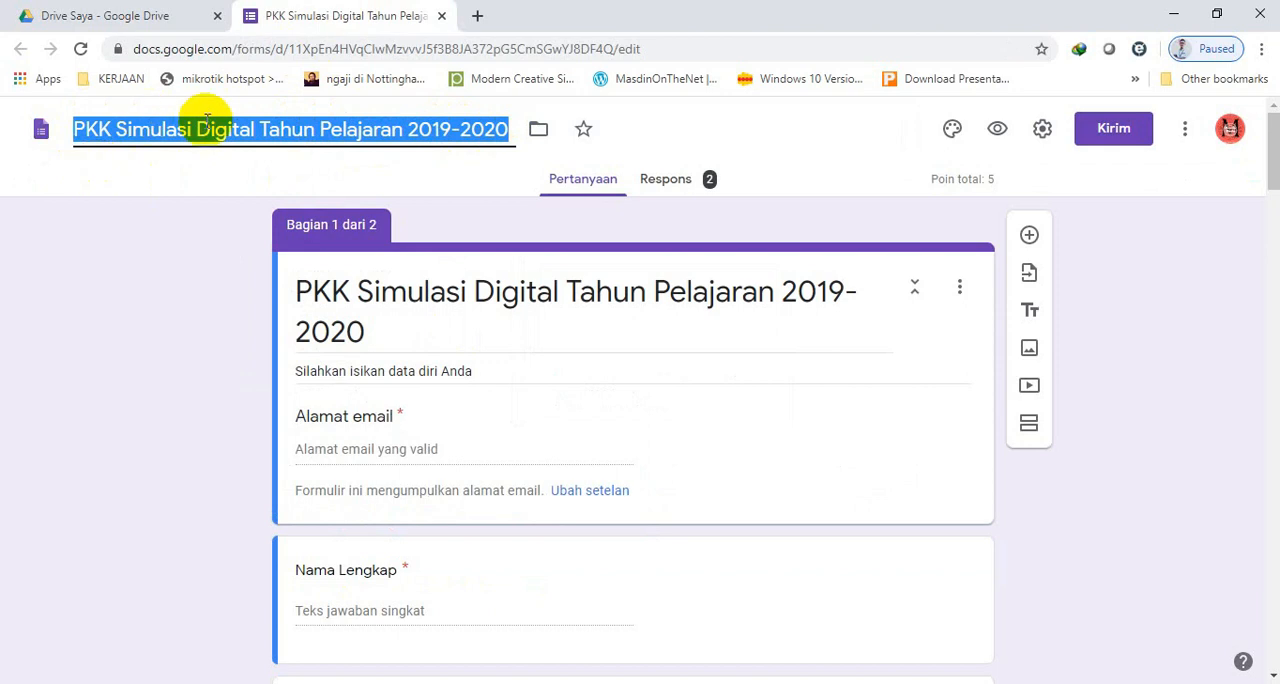
pyautogui.click(195, 178)
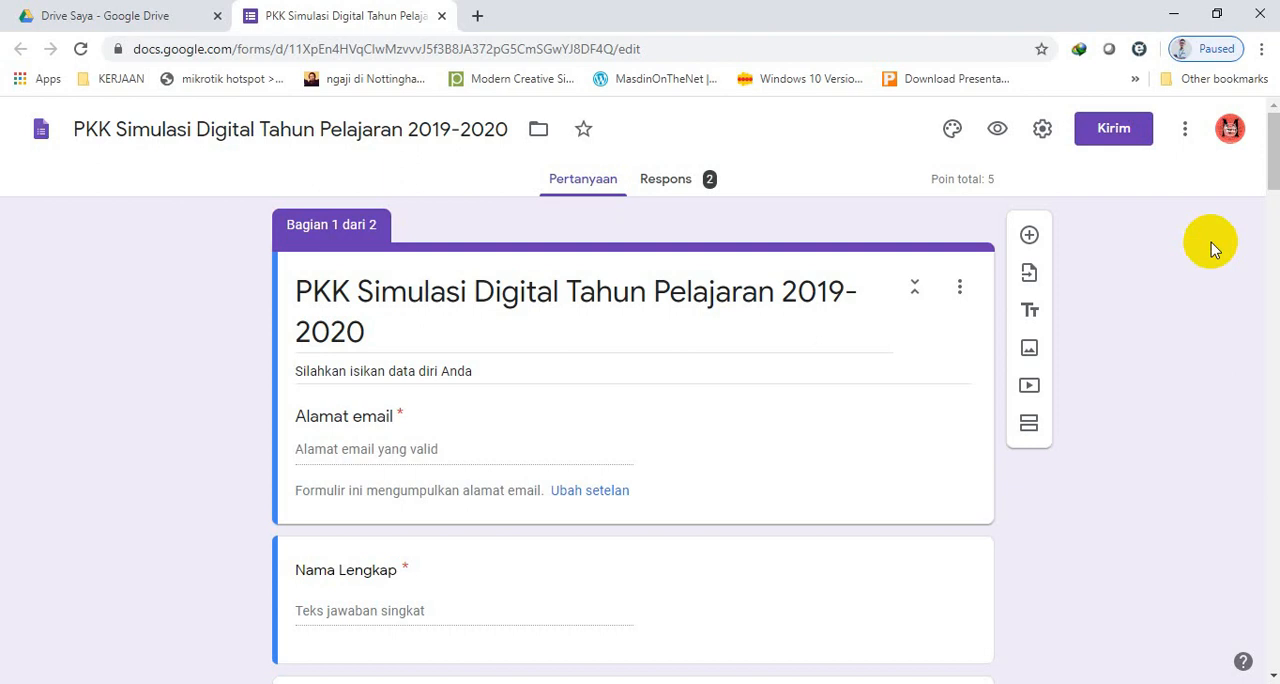
# Review the form's questions down to the last matrix question, including its answer options and answer key.
pyautogui.moveTo(1273, 175); pyautogui.dragTo(1243, 658)
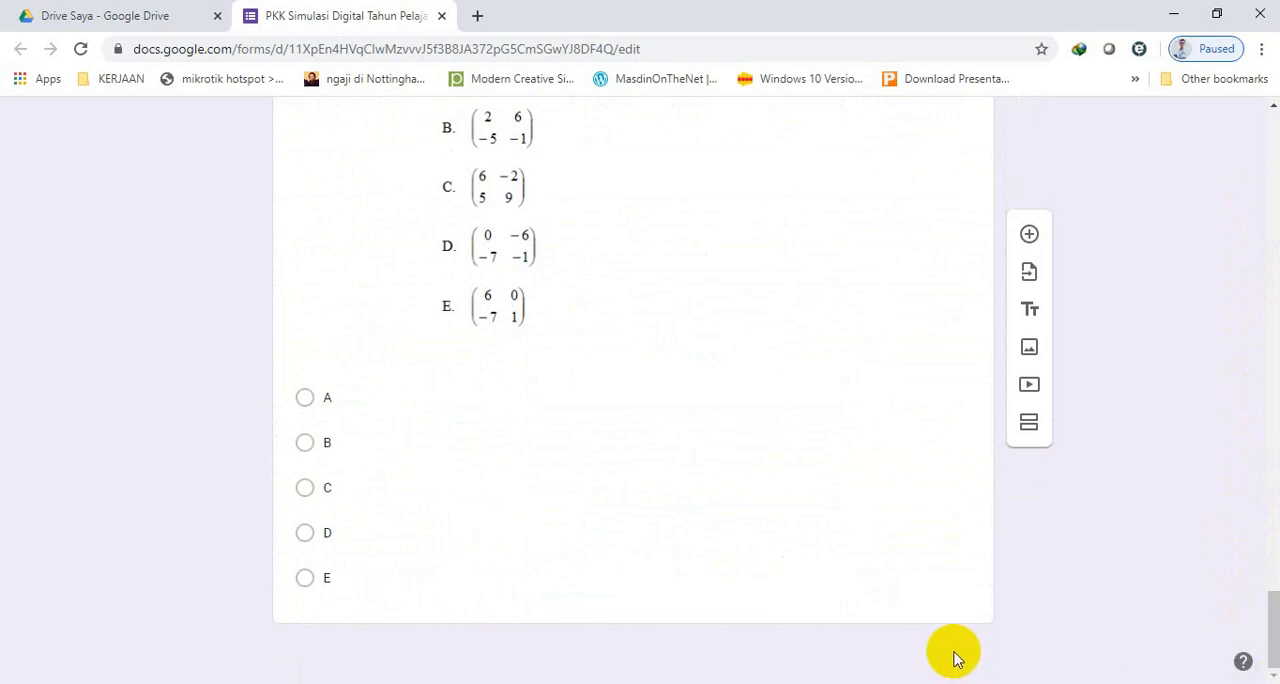
pyautogui.click(790, 535)
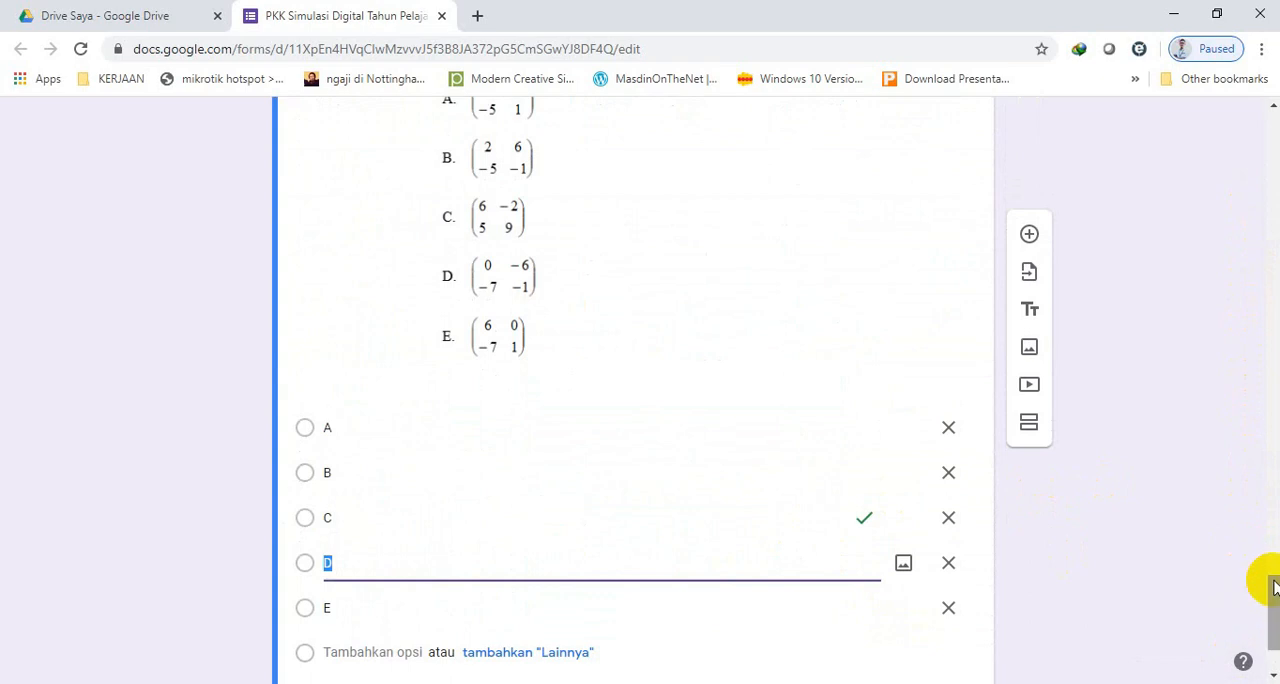
pyautogui.moveTo(1275, 588); pyautogui.dragTo(1274, 600)
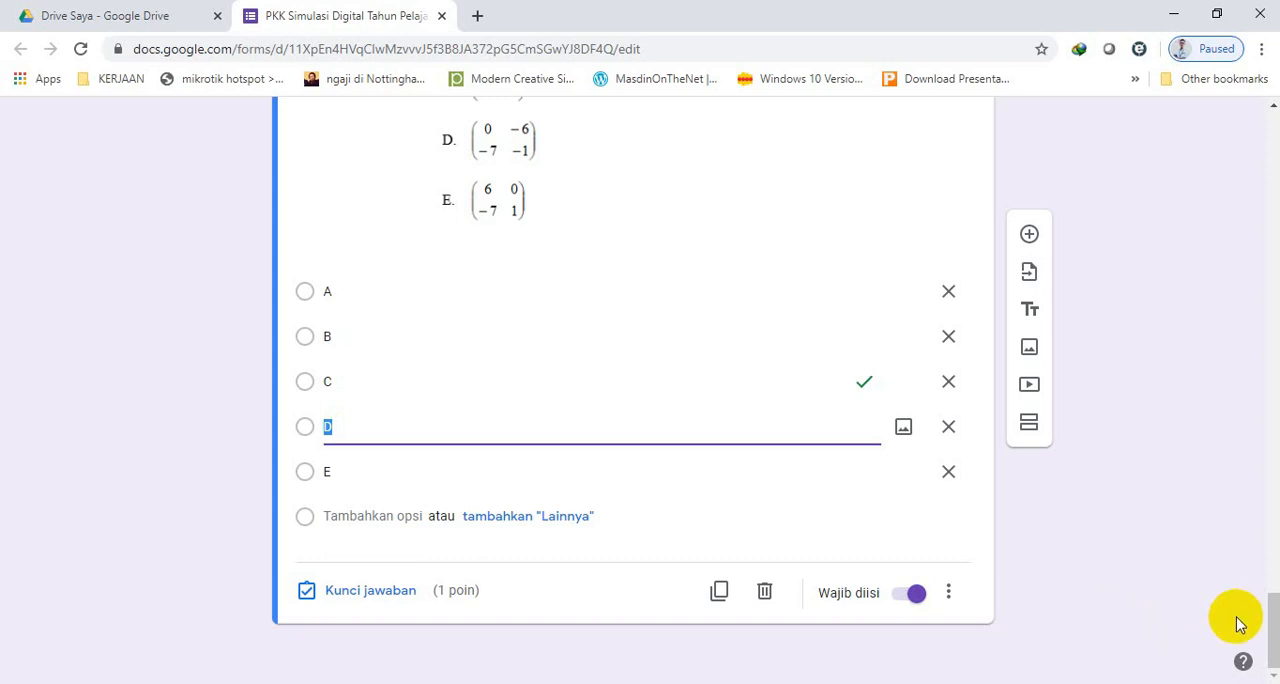
pyautogui.moveTo(1260, 614); pyautogui.dragTo(1258, 140)
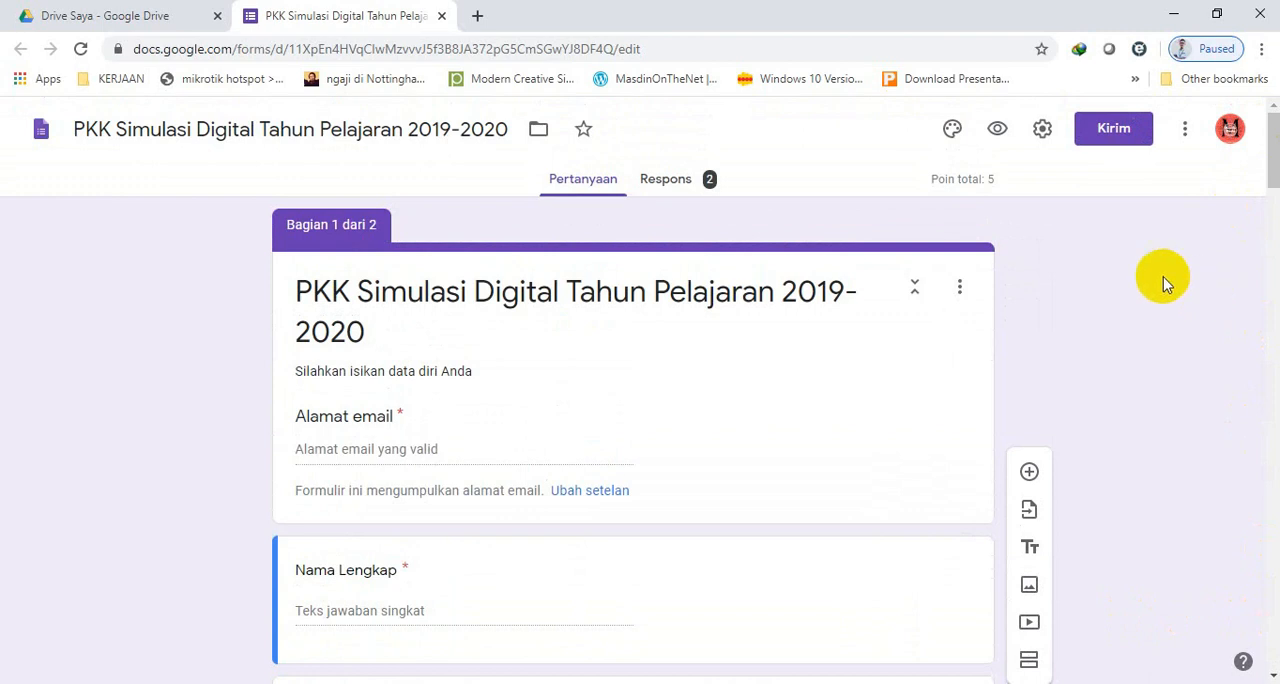
# Open the add-on marketplace for the form and search for "Form Builder".
pyautogui.click(1185, 132)
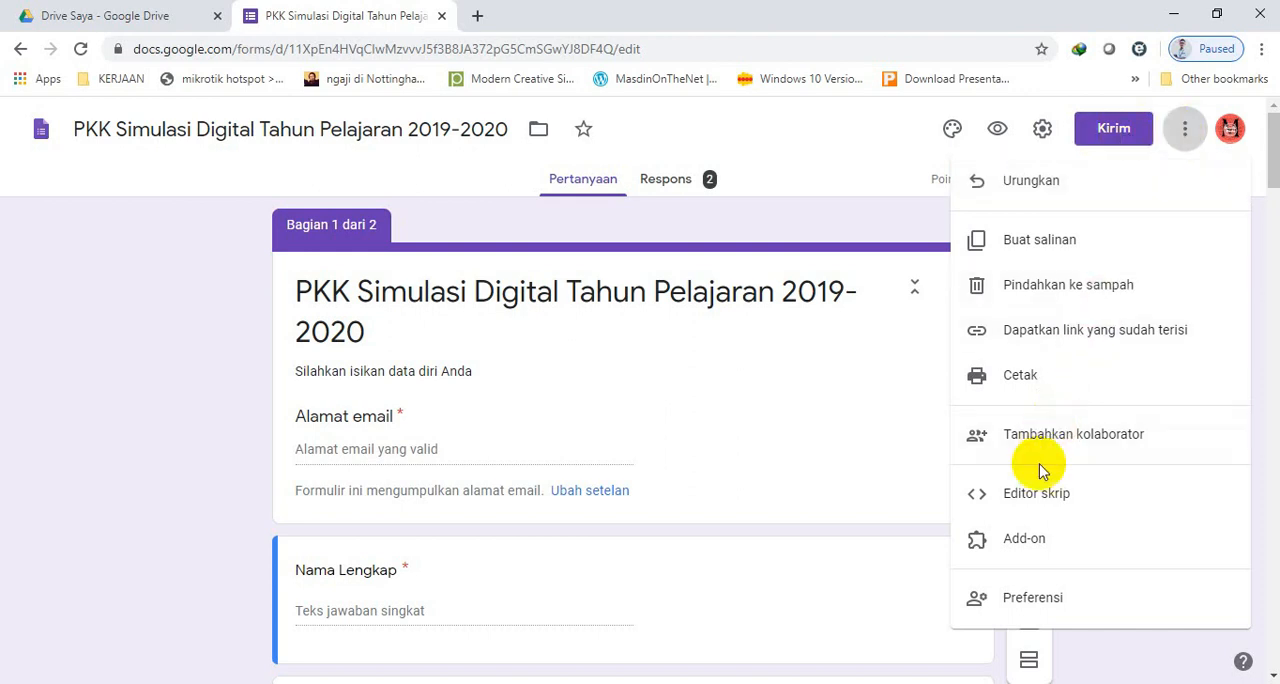
pyautogui.click(1019, 545)
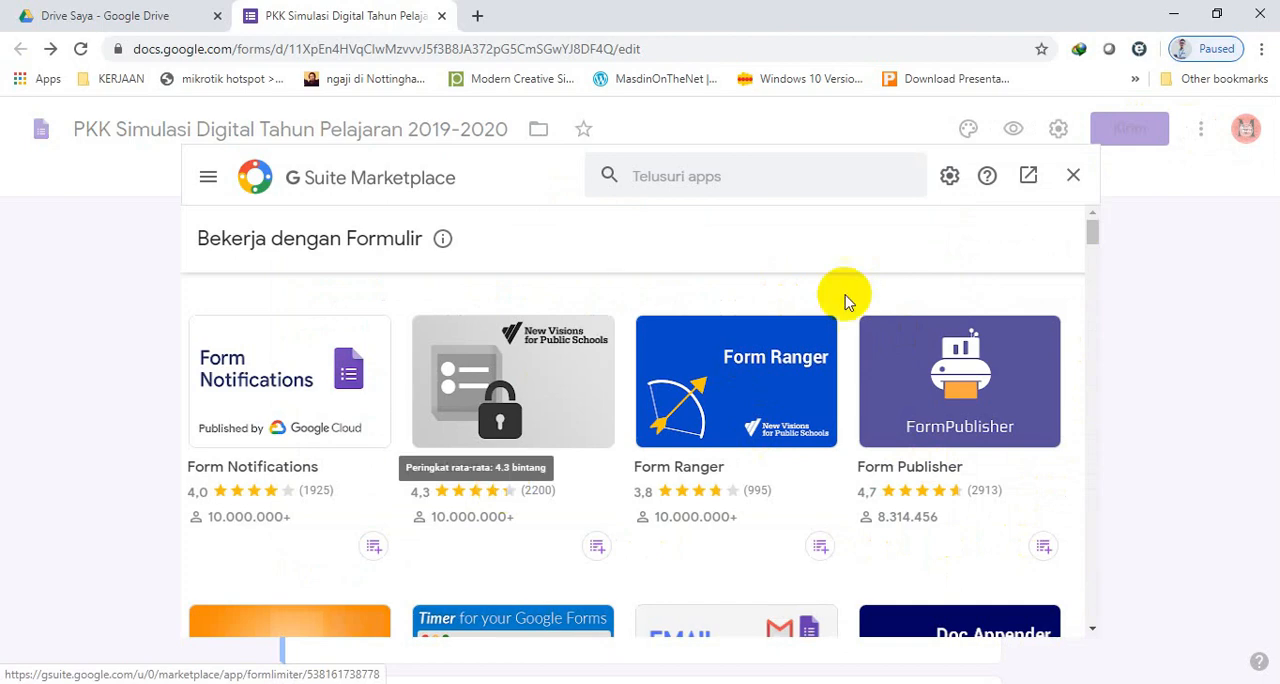
pyautogui.moveTo(1092, 240)
pyautogui.mouseDown()
pyautogui.moveTo(1094, 606)
pyautogui.moveTo(1094, 223)
pyautogui.mouseUp()
pyautogui.click(732, 177)
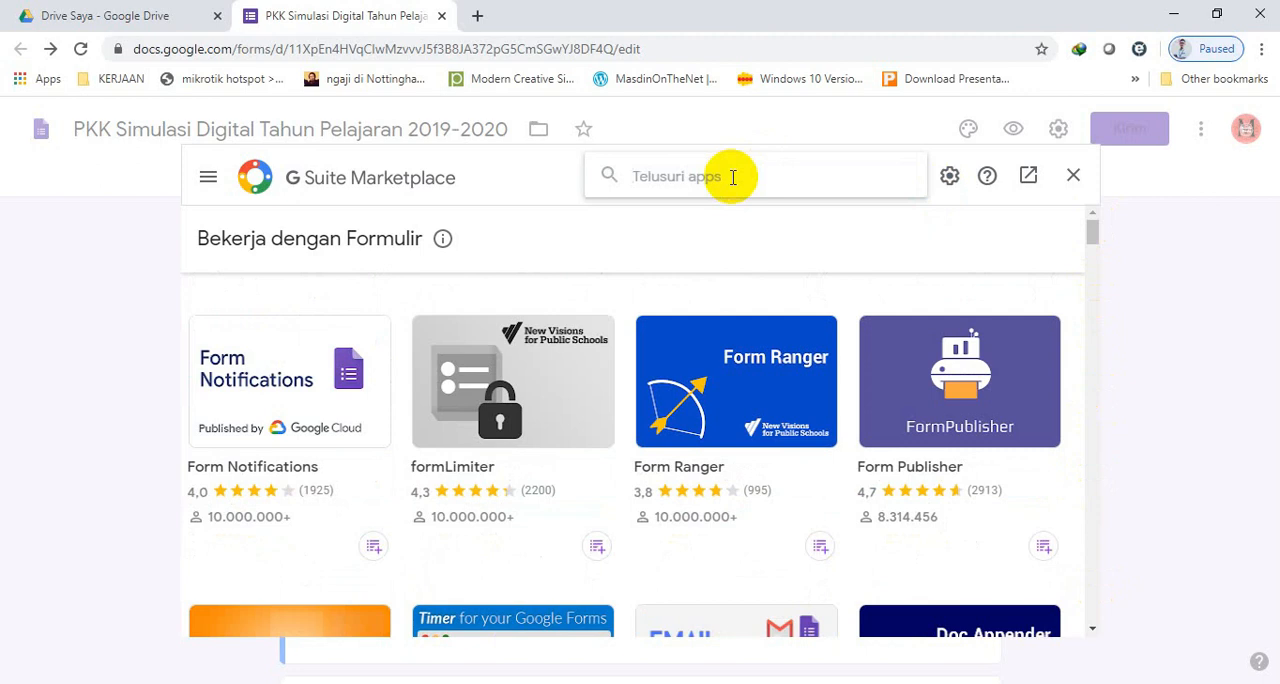
pyautogui.write('for')
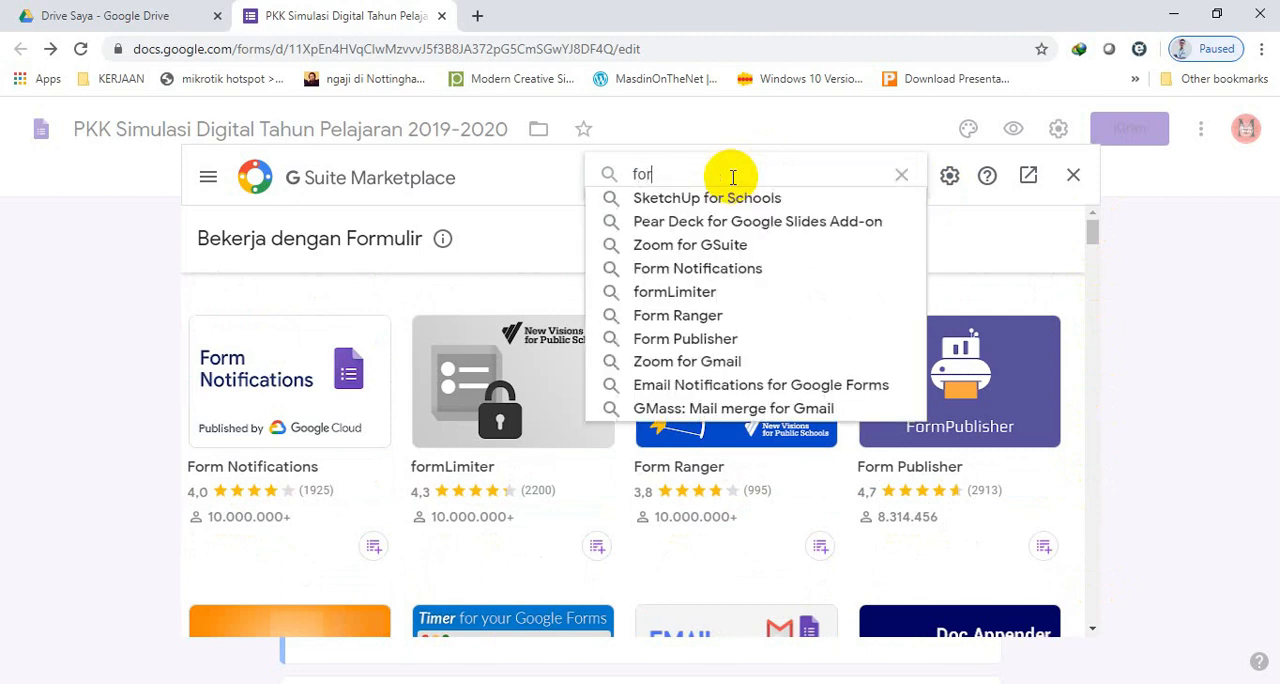
pyautogui.write('m buil')
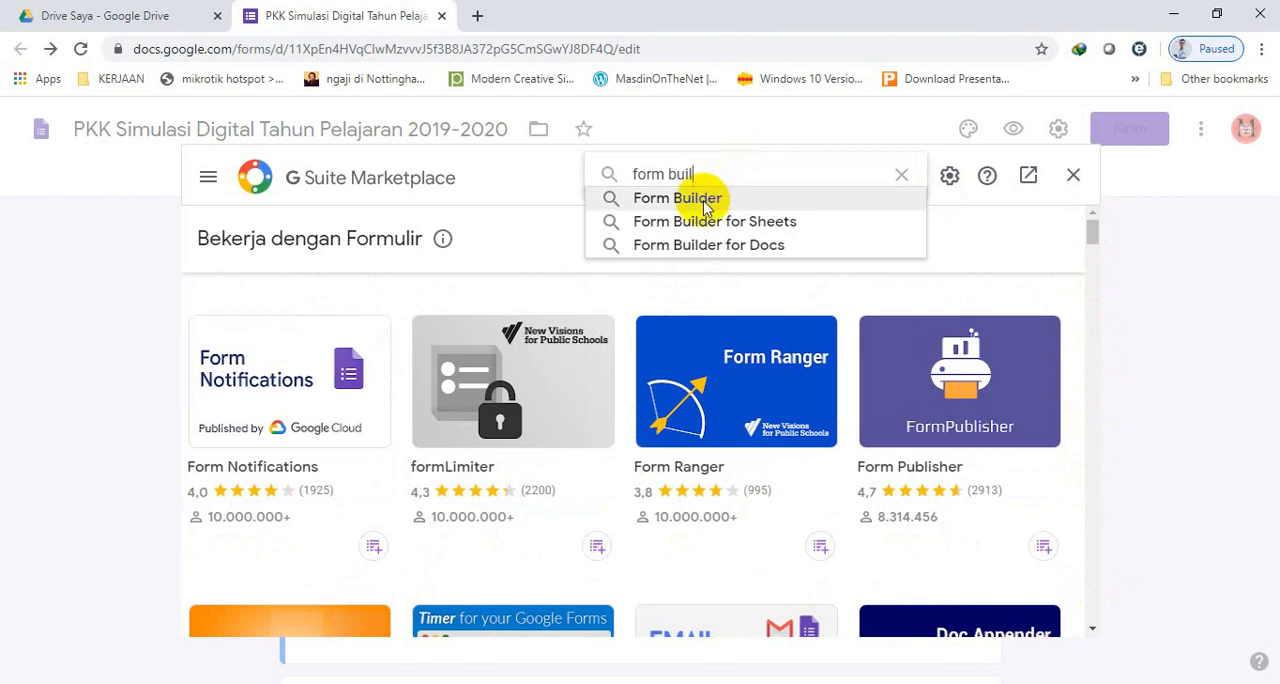
pyautogui.click(702, 199)
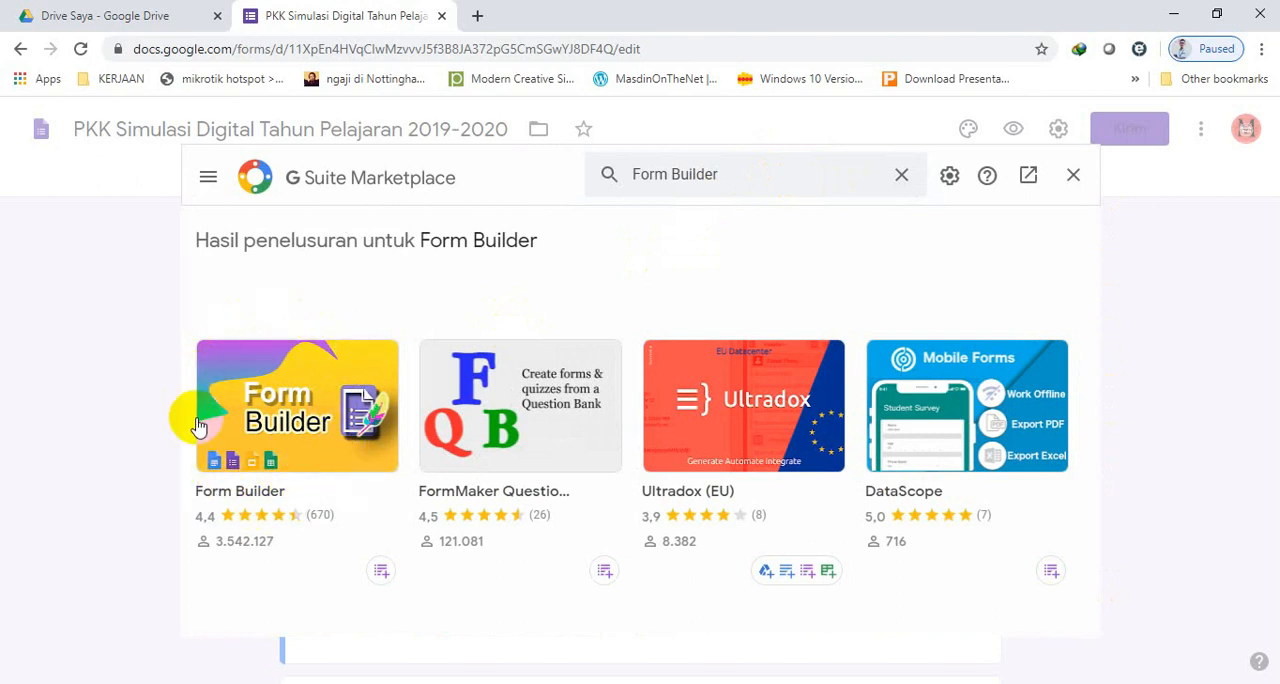
# Install the Form Builder add-on by Jivrus Technologies, granting it access to the signed-in Google account, and close the marketplace.
pyautogui.click(288, 436)
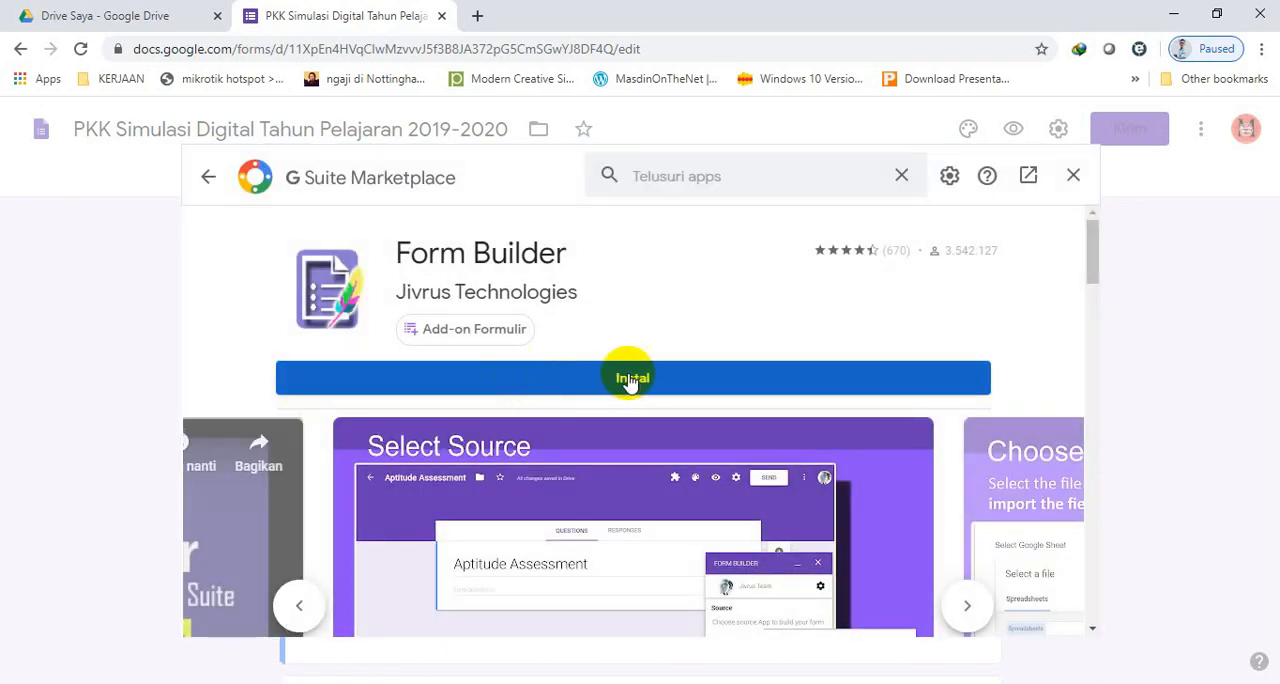
pyautogui.click(636, 380)
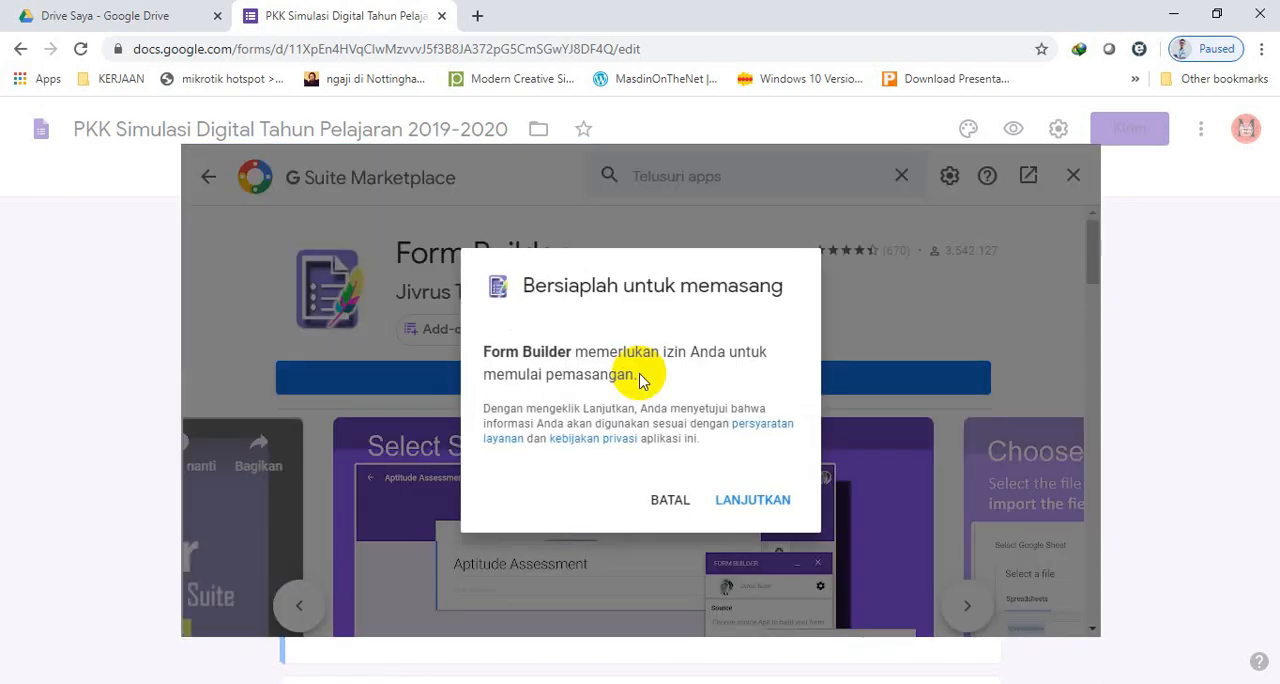
pyautogui.click(762, 508)
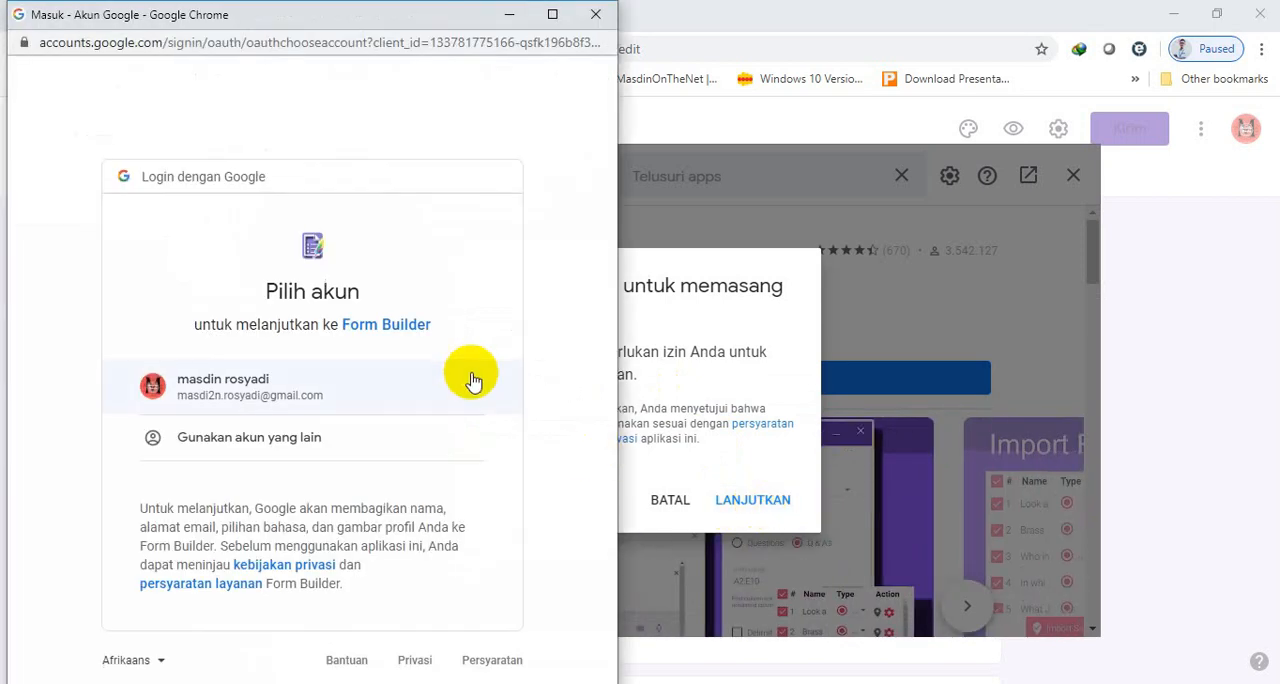
pyautogui.click(233, 390)
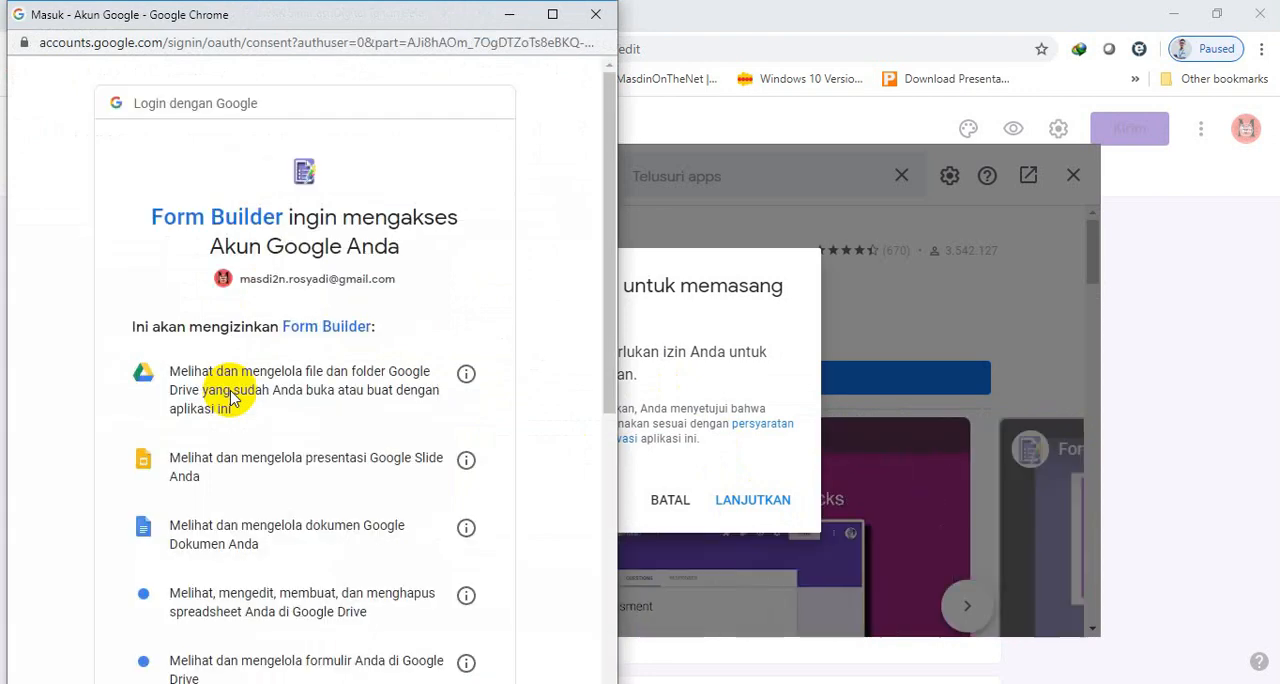
pyautogui.moveTo(600, 266); pyautogui.dragTo(600, 592)
pyautogui.click(446, 598)
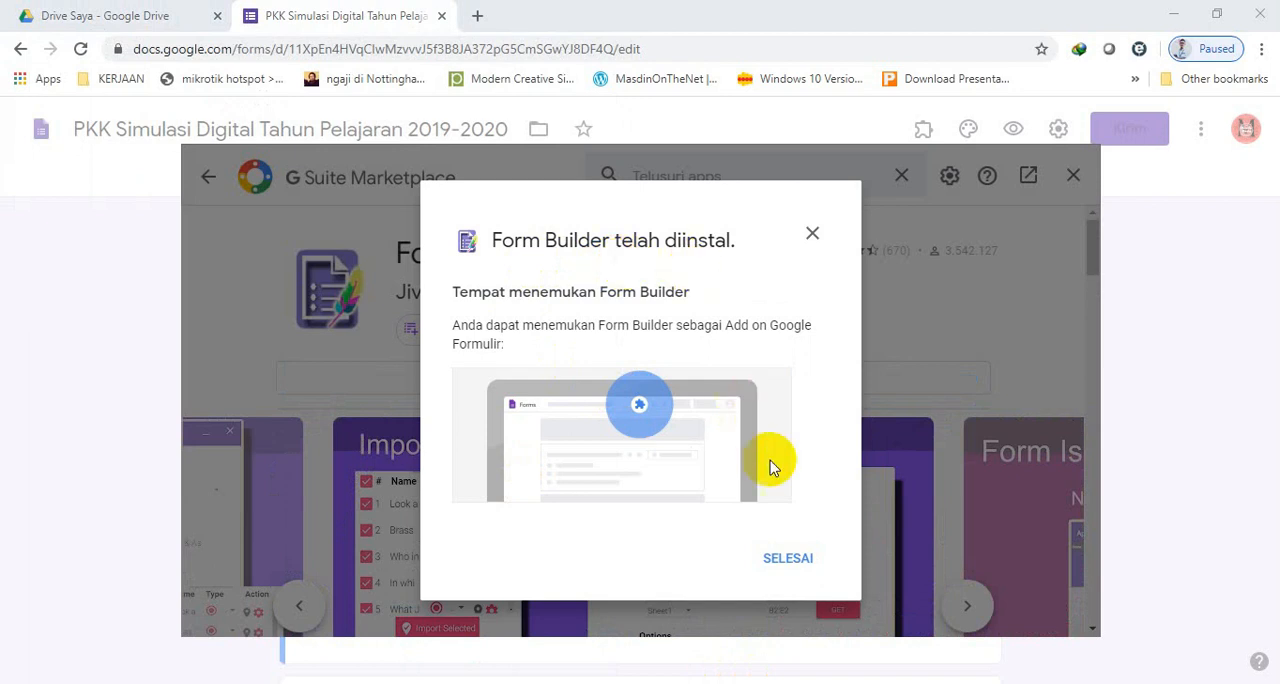
pyautogui.click(797, 557)
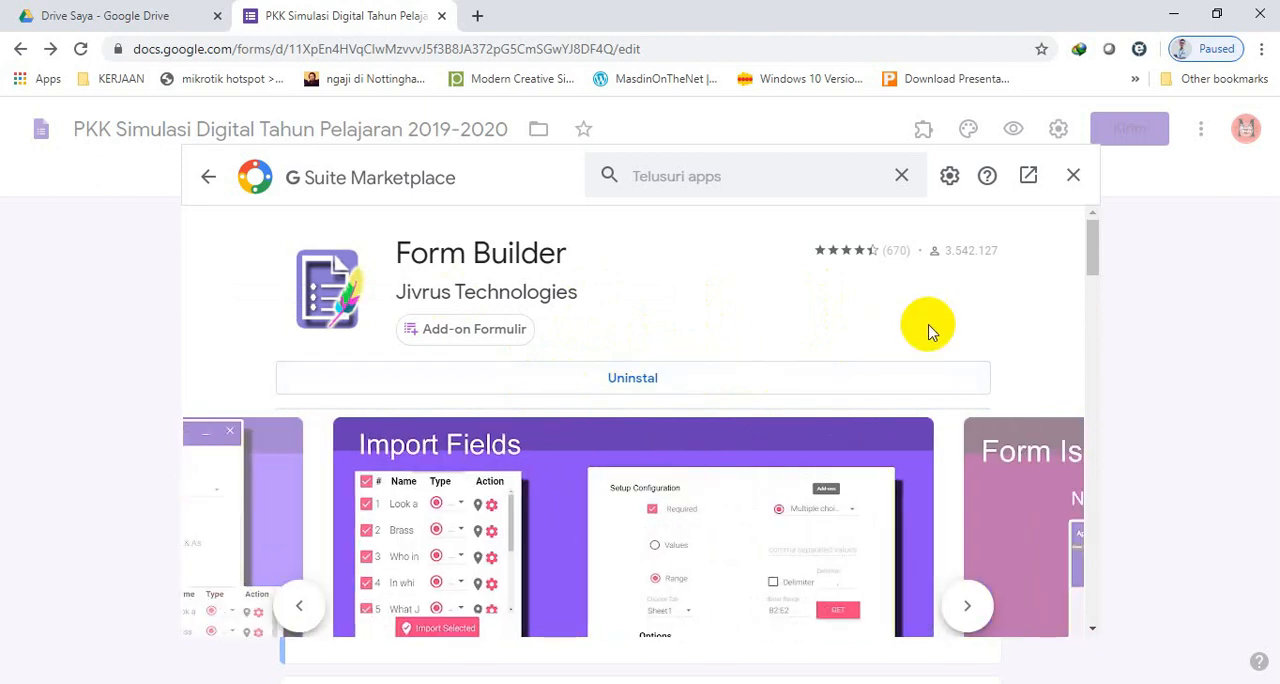
pyautogui.click(1073, 176)
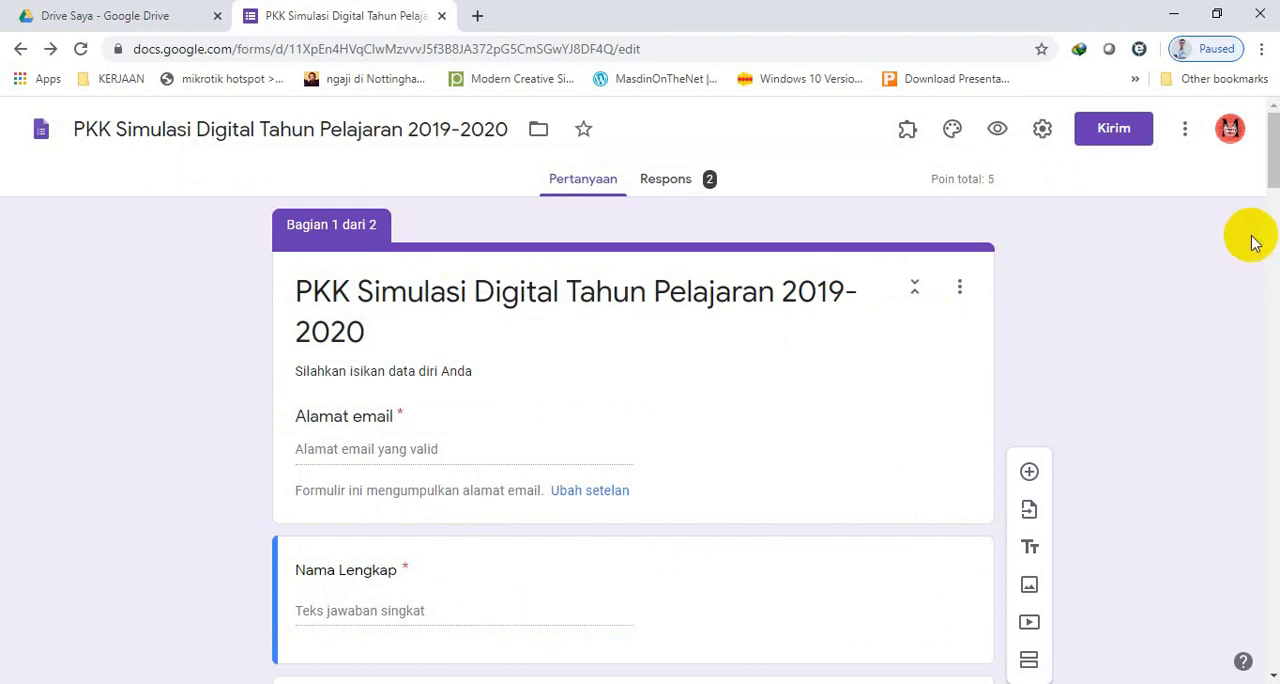
# Start the Form Builder add-on, look over the sources it can import questions from, and close its panel.
pyautogui.click(907, 138)
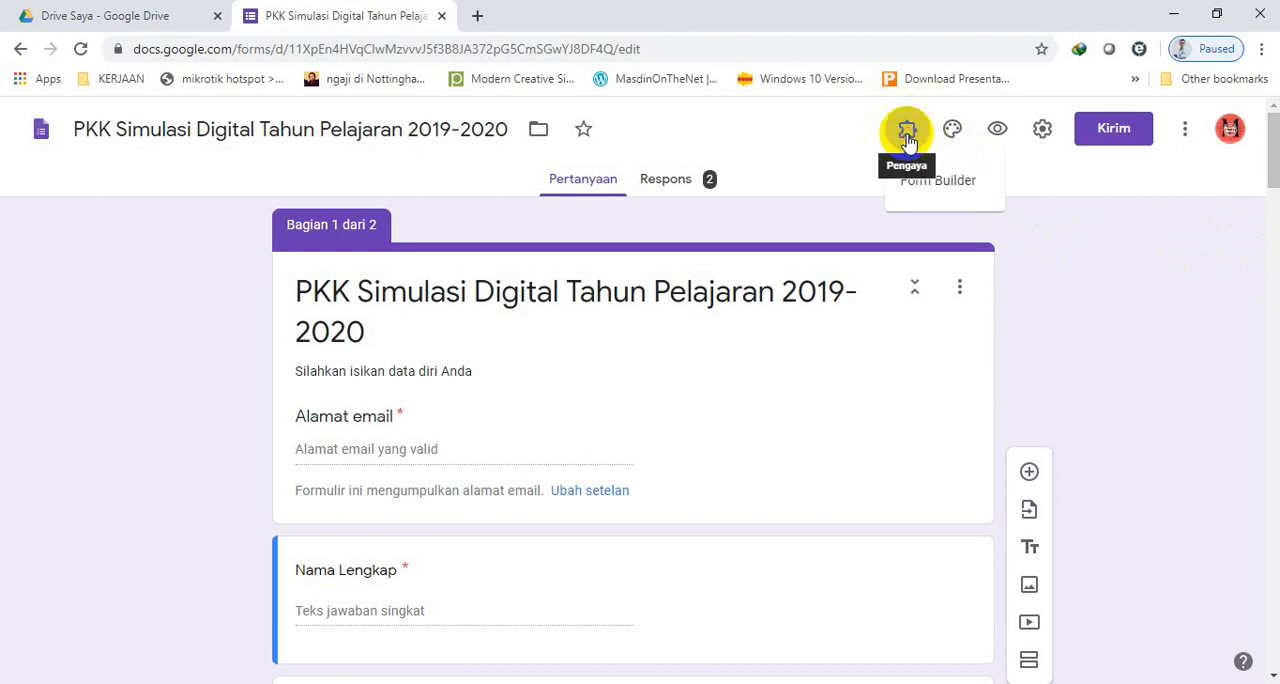
pyautogui.click(972, 190)
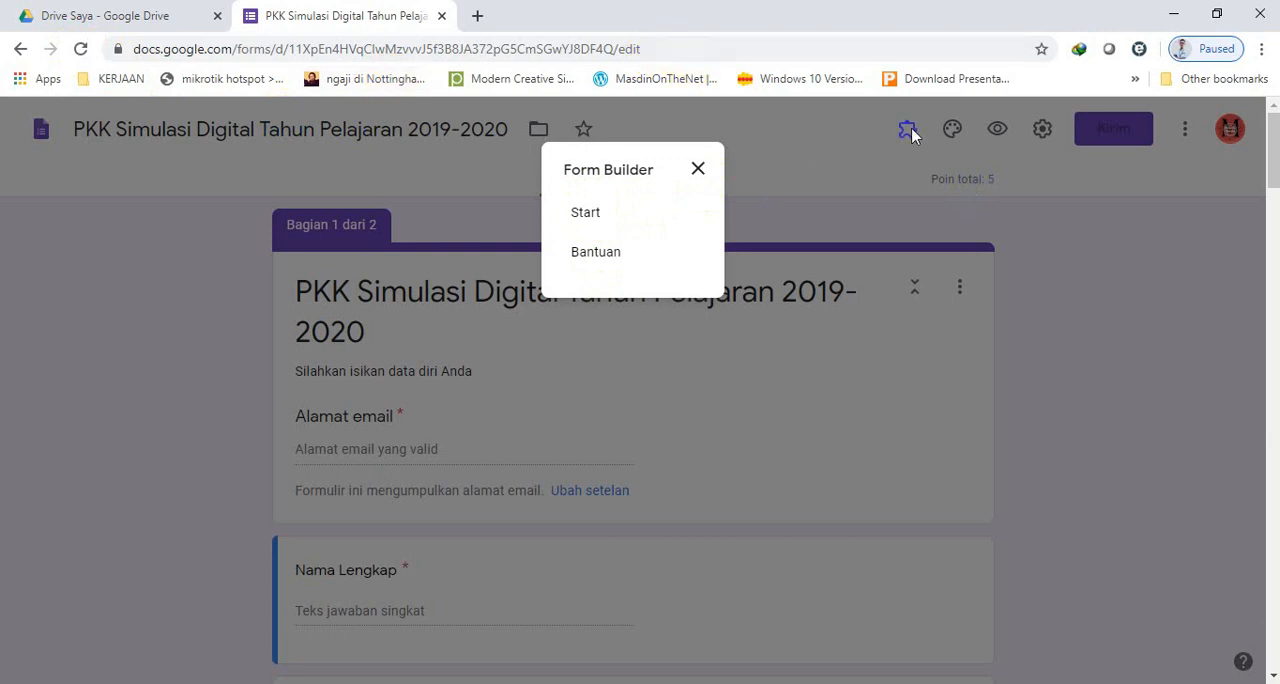
pyautogui.click(598, 214)
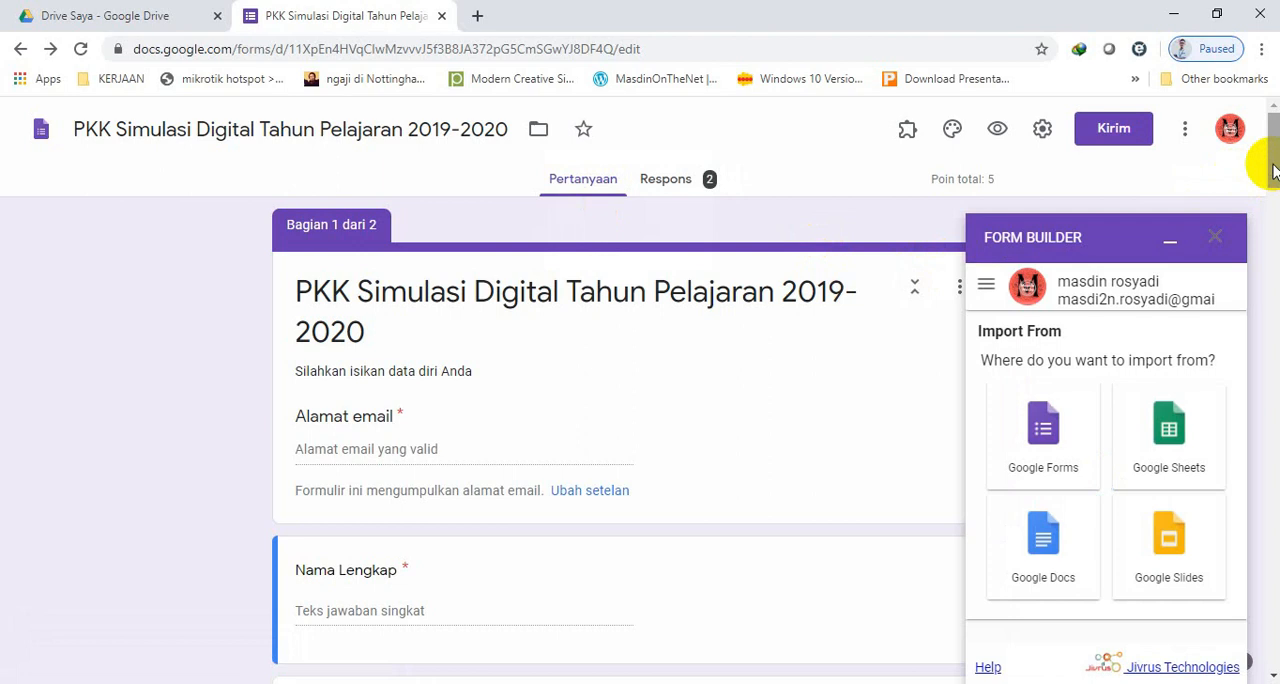
pyautogui.scroll(-1, 1272, 170)
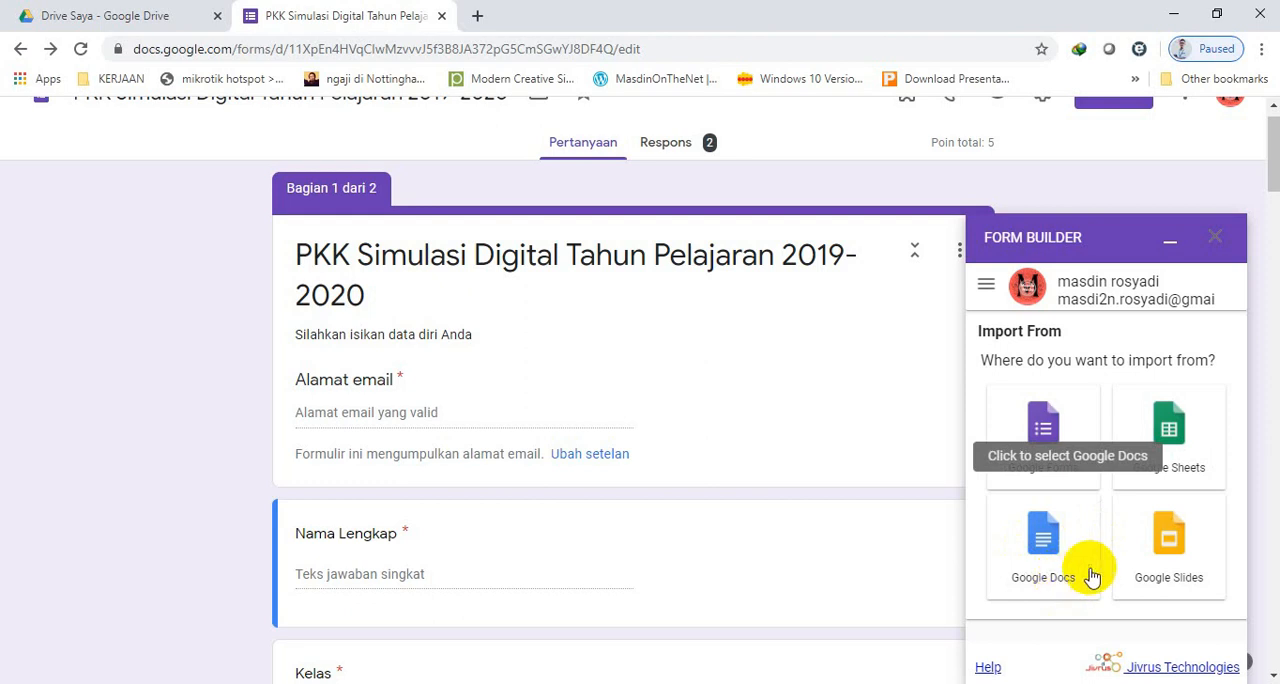
pyautogui.click(1178, 556)
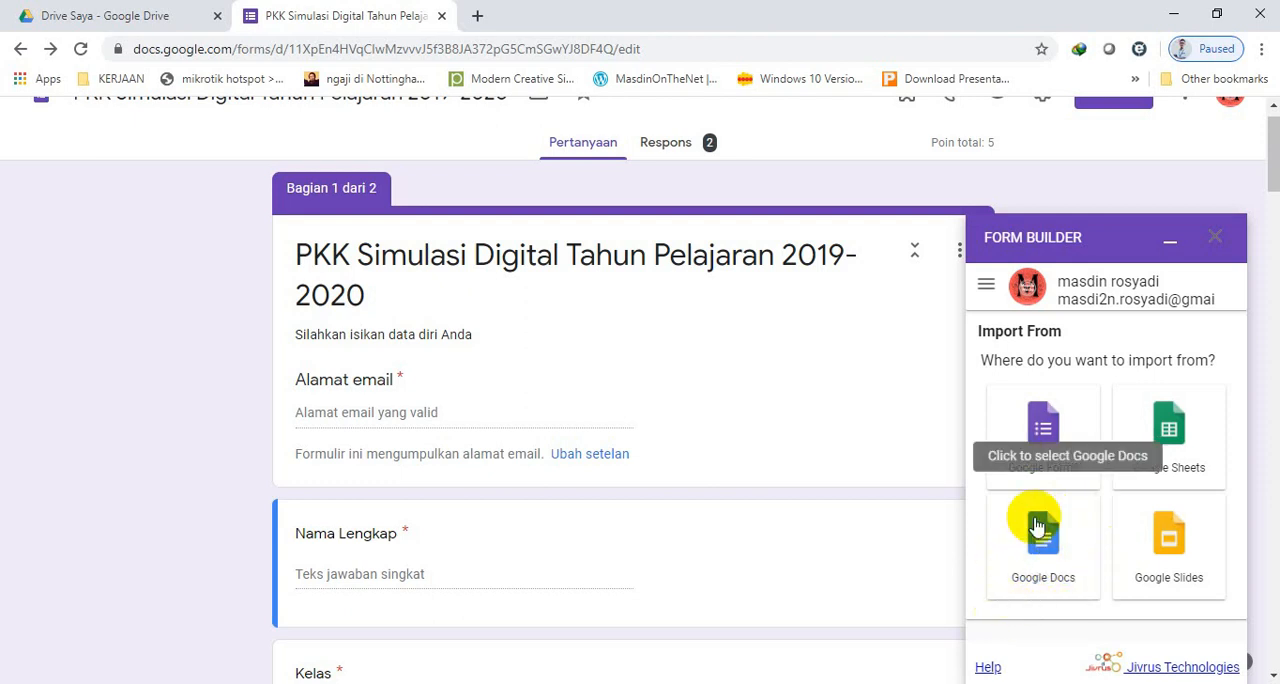
pyautogui.click(1216, 240)
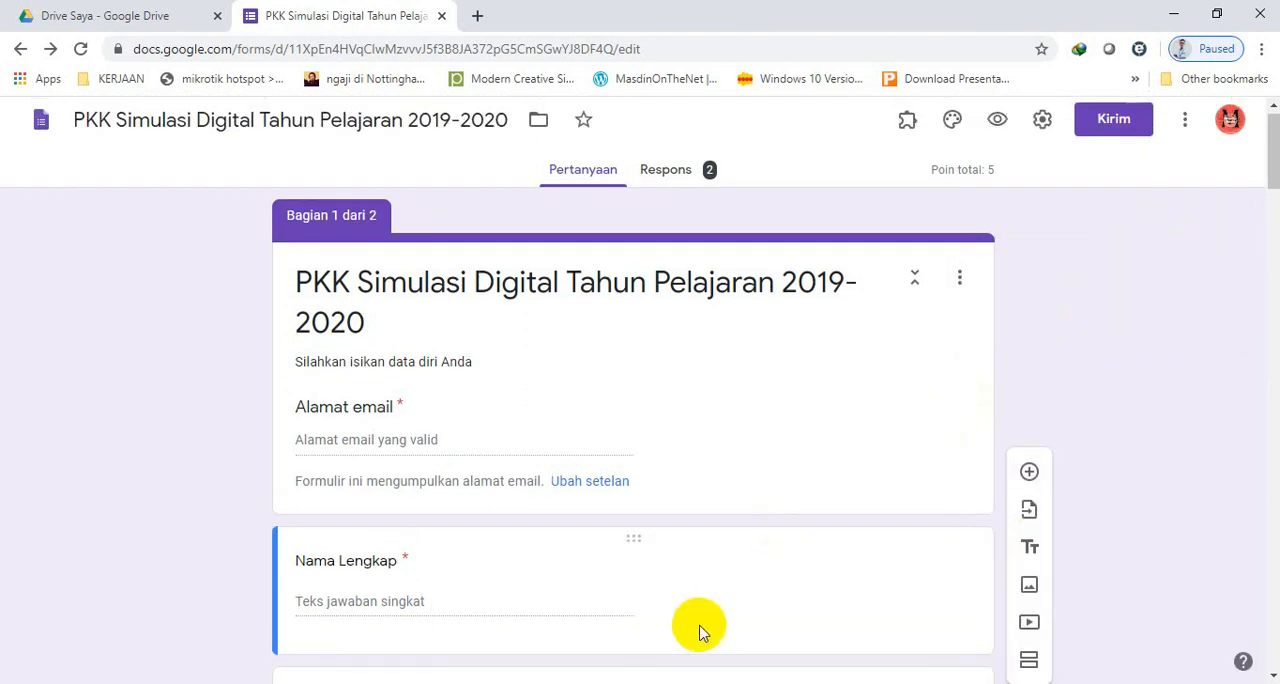
# Switch to the DARING SIMKOMDIG folder in File Explorer and open "FORMAT SOAL MS.WORD G-Form.docx" in Word.
pyautogui.moveTo(714, 683)
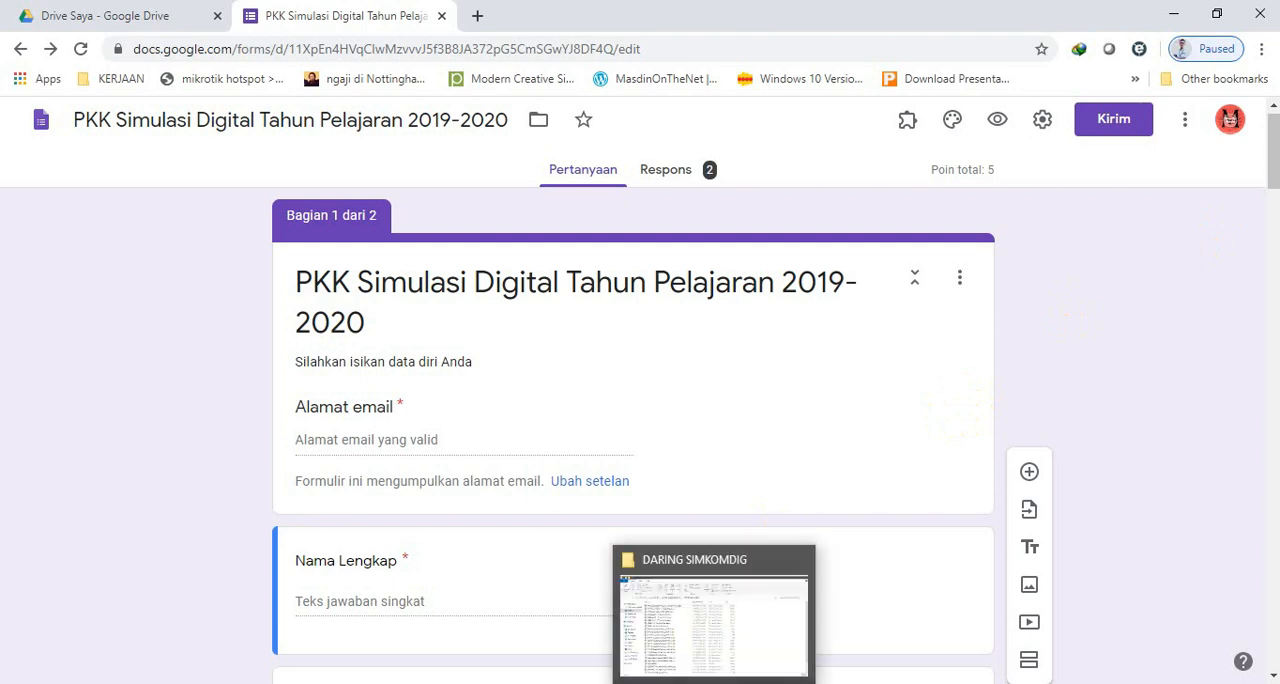
pyautogui.click(709, 658)
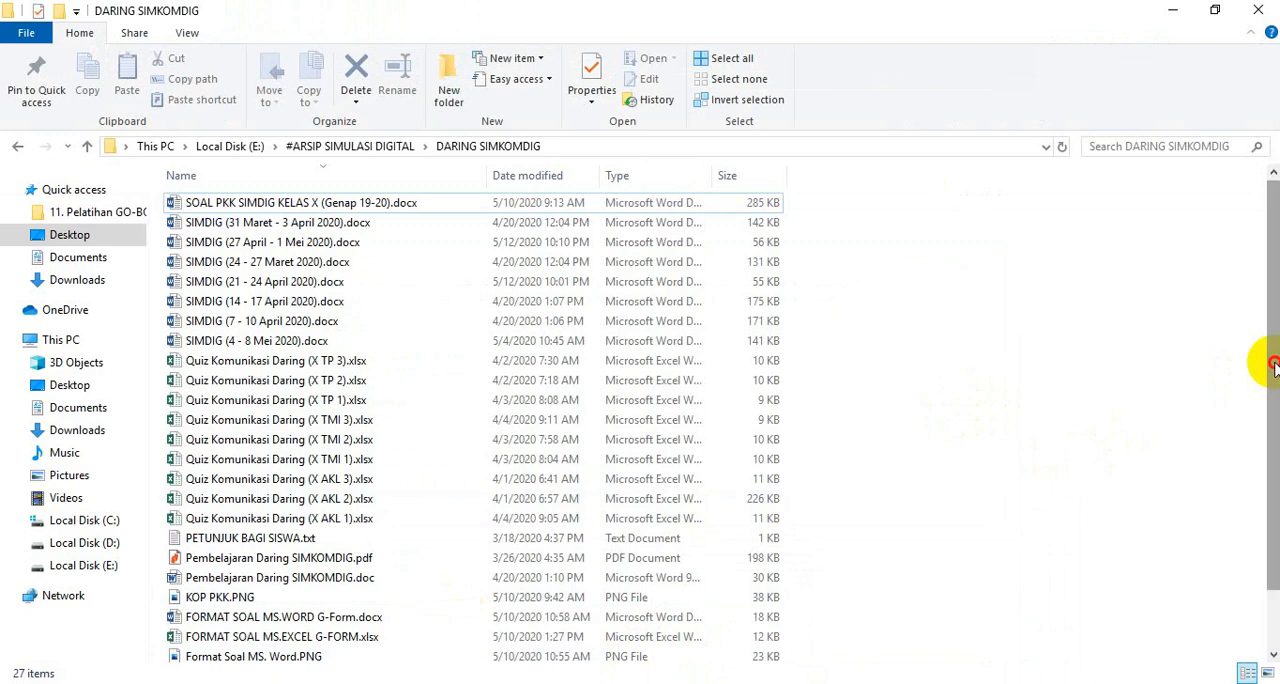
pyautogui.scroll(-1, 1268, 350)
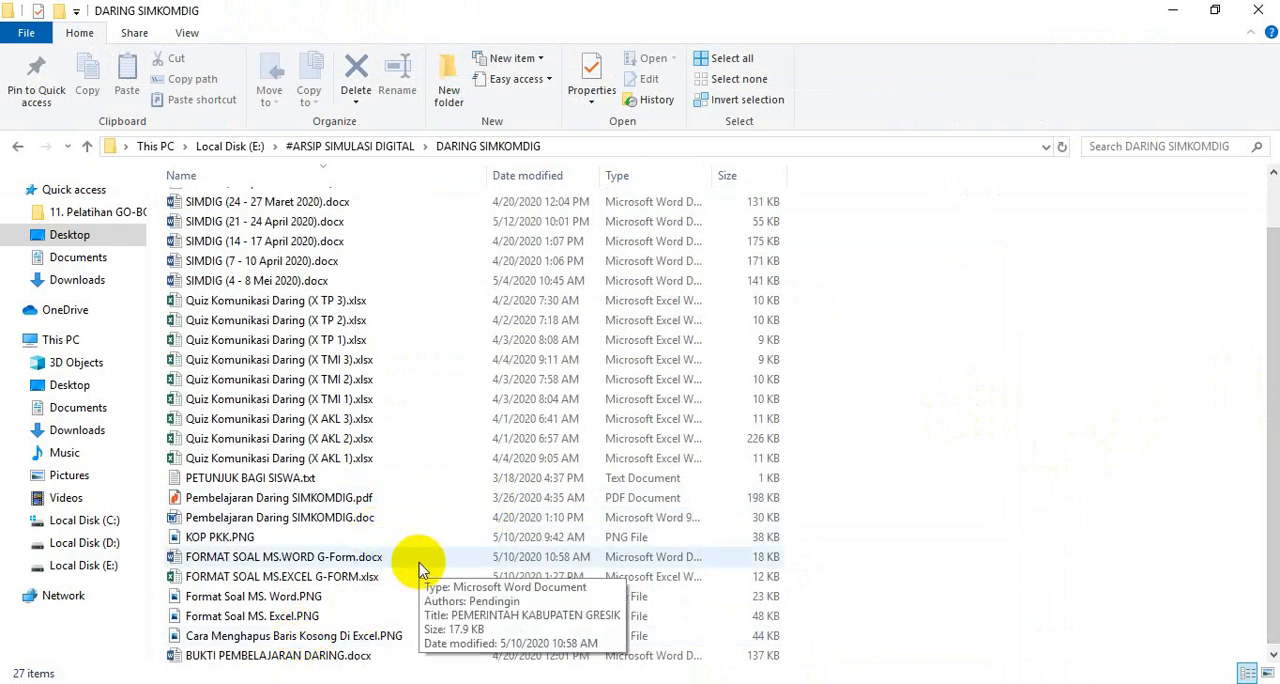
pyautogui.click(212, 564)
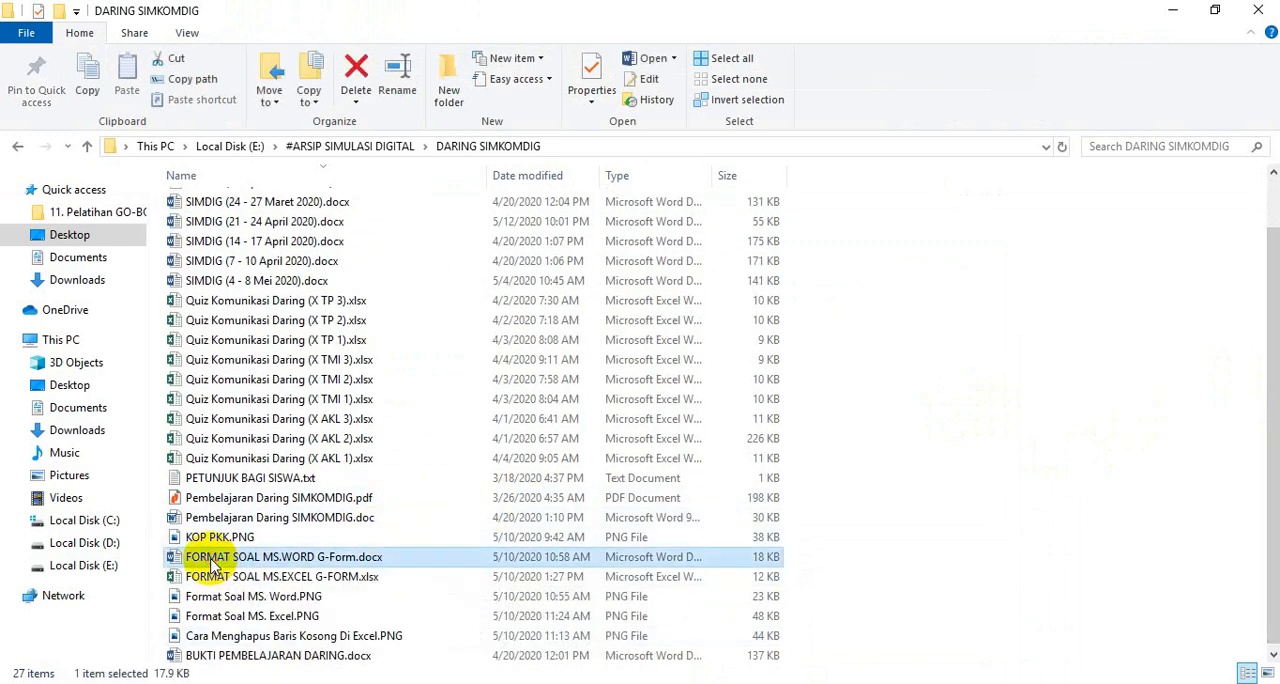
pyautogui.doubleClick(212, 564)
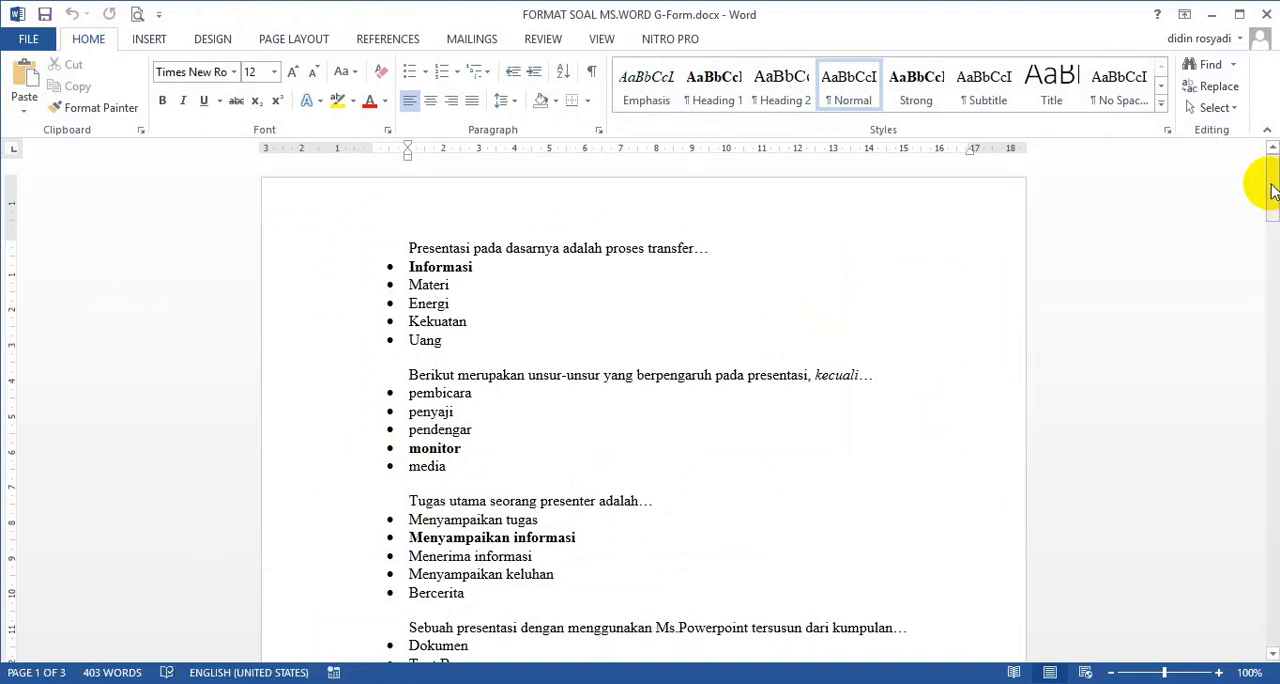
# Examine how the first question is laid out in the document, checking its question line, answer options and bullets.
pyautogui.moveTo(1272, 190)
pyautogui.mouseDown()
pyautogui.moveTo(1272, 612)
pyautogui.moveTo(1256, 353)
pyautogui.moveTo(1266, 175)
pyautogui.mouseUp()
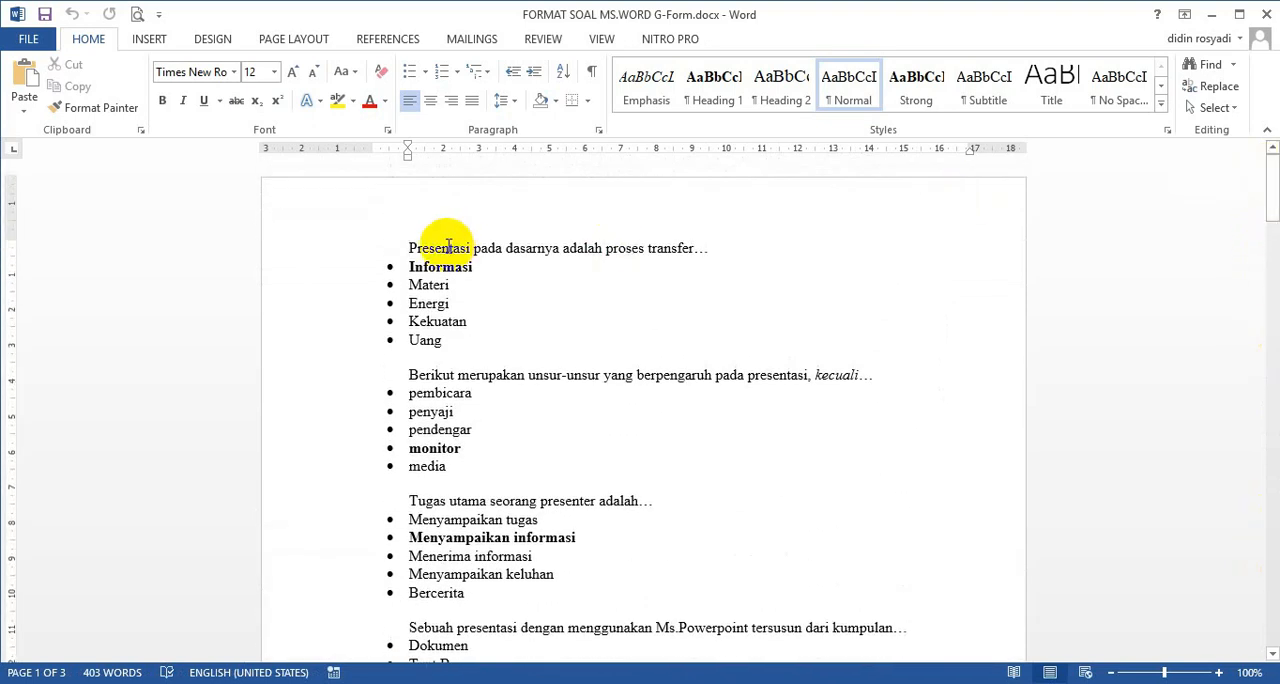
pyautogui.moveTo(409, 249); pyautogui.dragTo(705, 249)
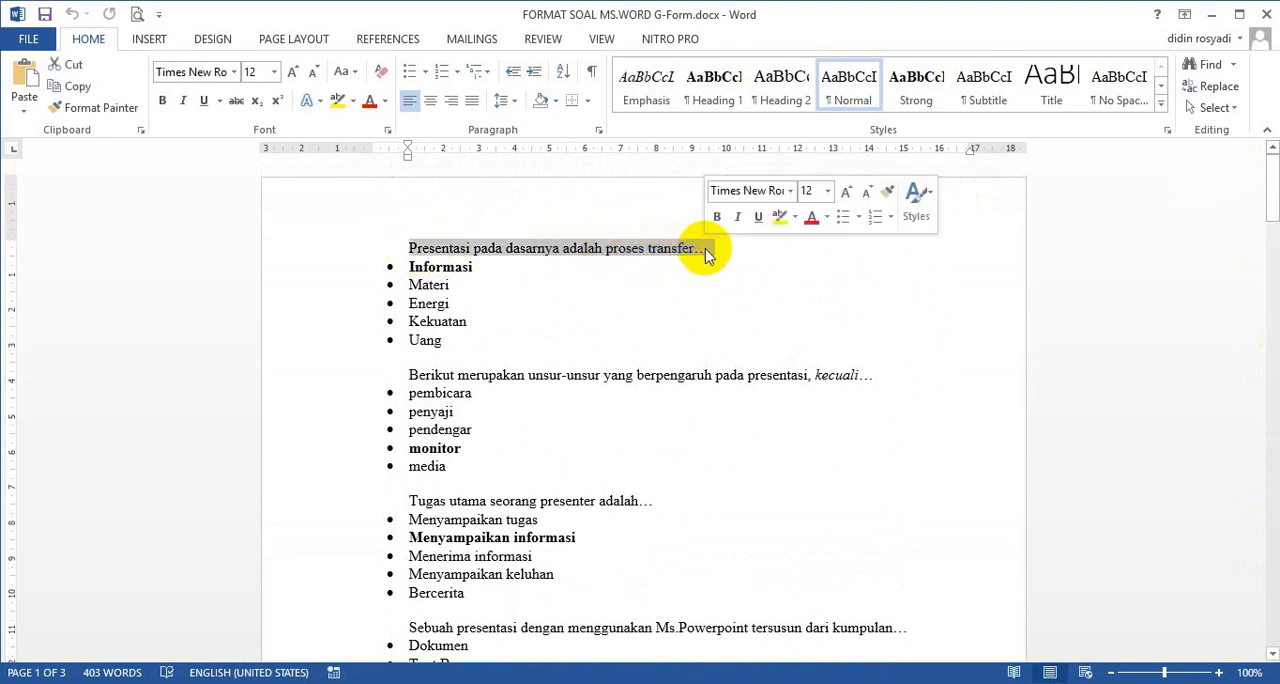
pyautogui.moveTo(412, 267); pyautogui.dragTo(472, 267)
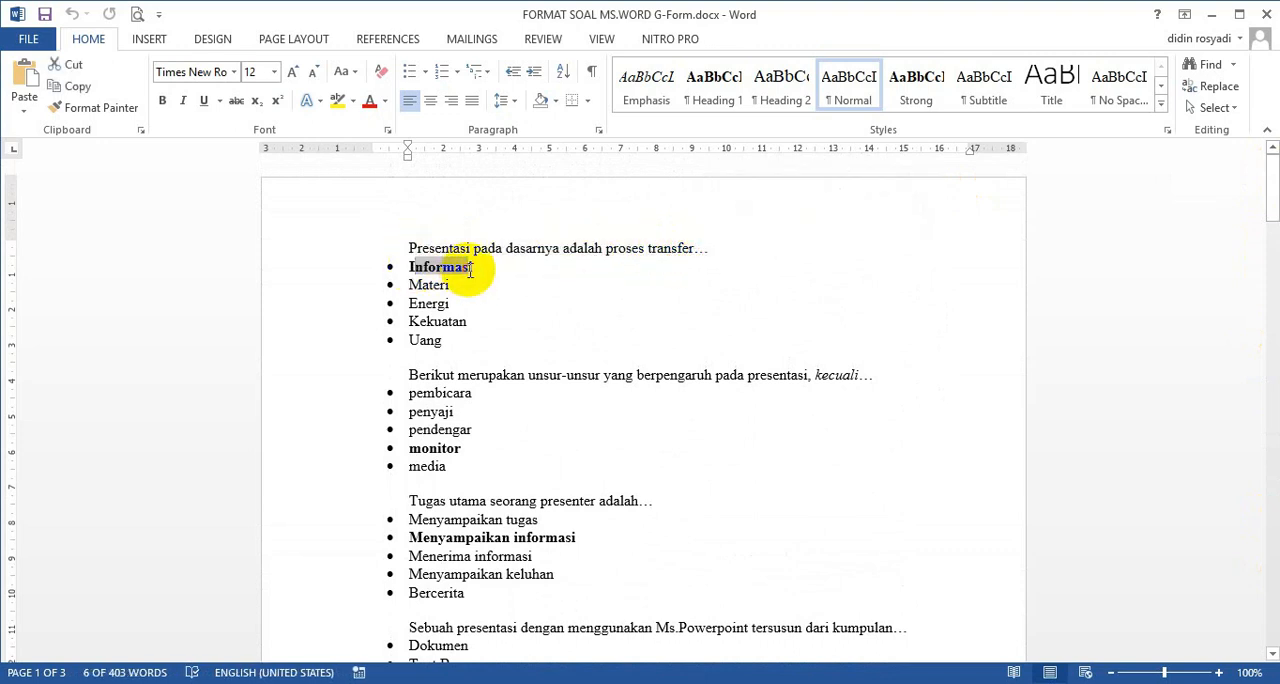
pyautogui.click(420, 290)
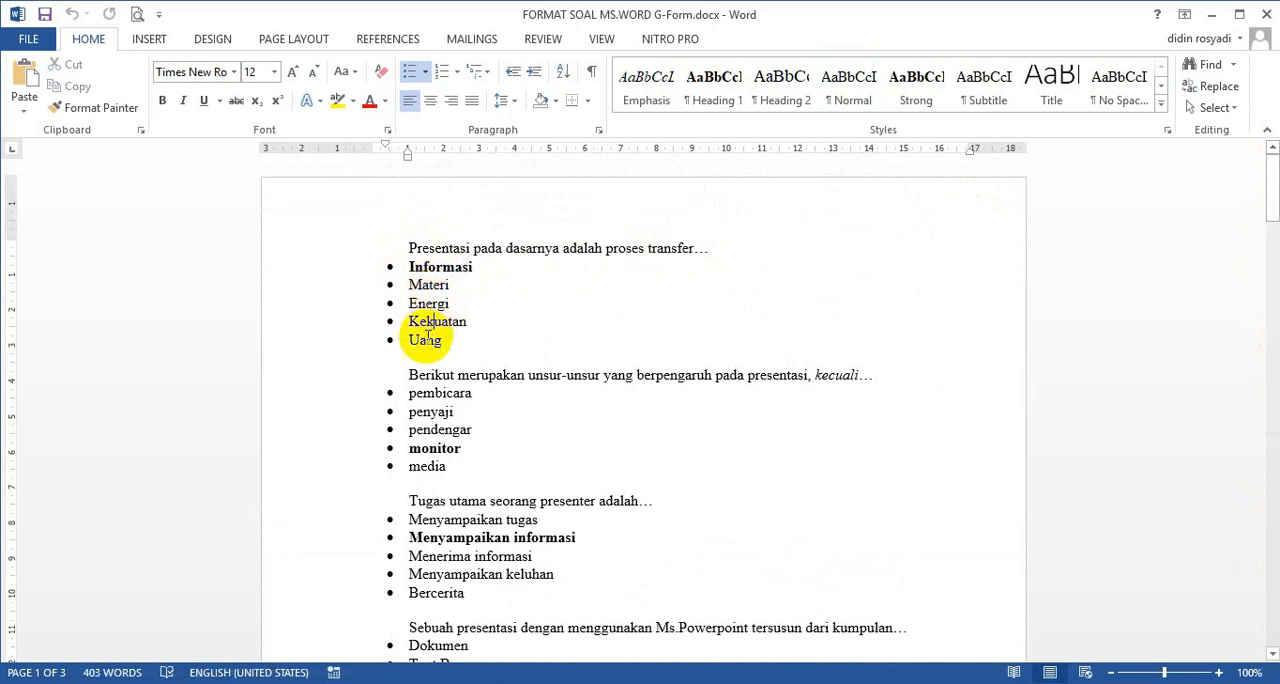
pyautogui.click(420, 249)
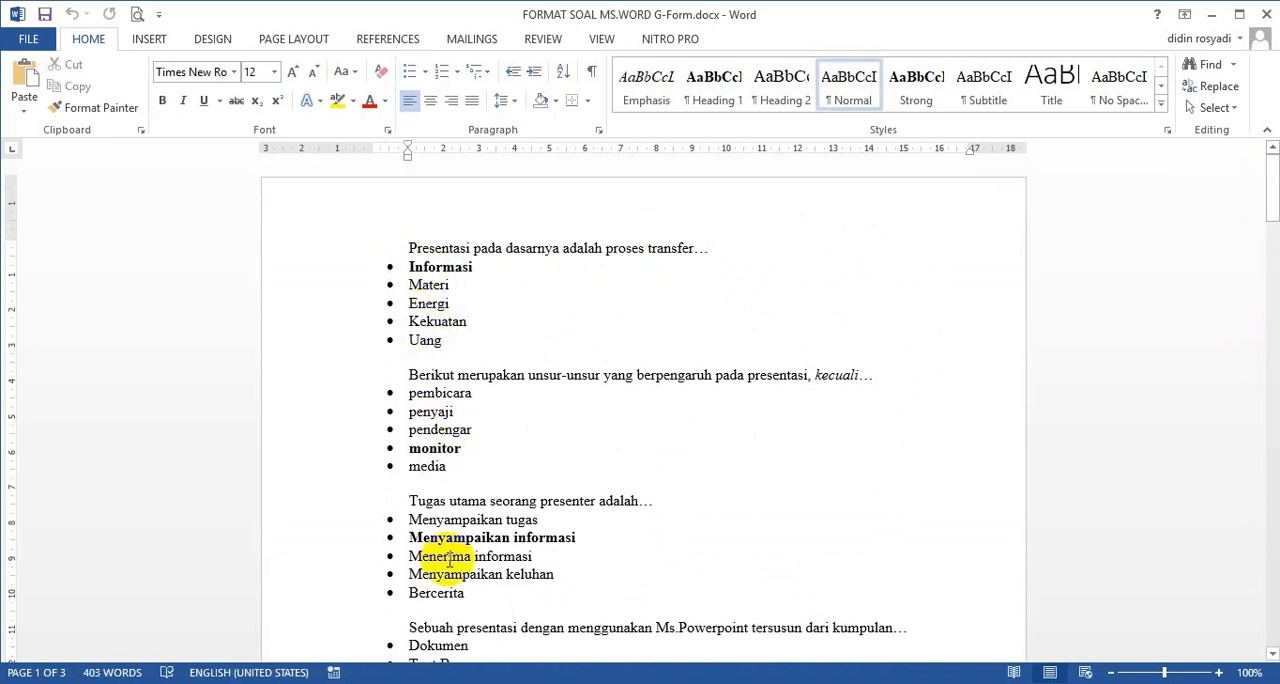
pyautogui.click(443, 248)
pyautogui.moveTo(443, 248); pyautogui.dragTo(689, 251)
pyautogui.click(694, 247)
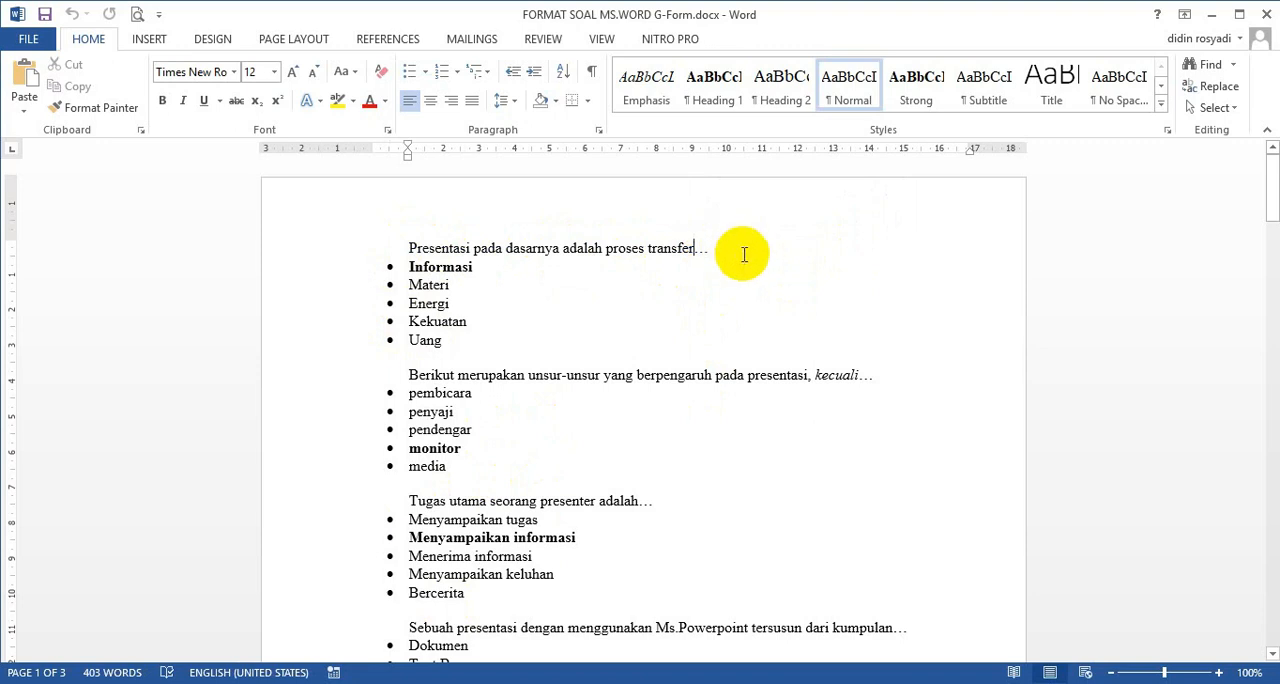
pyautogui.click(427, 267)
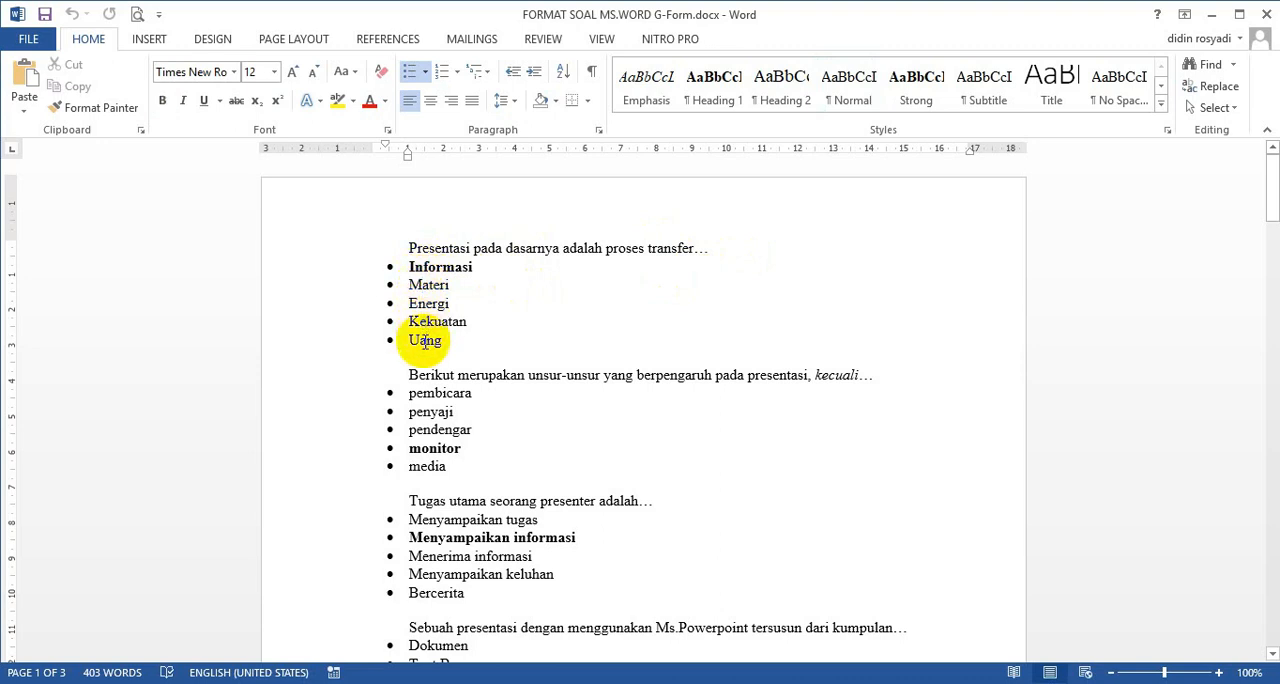
pyautogui.click(390, 267)
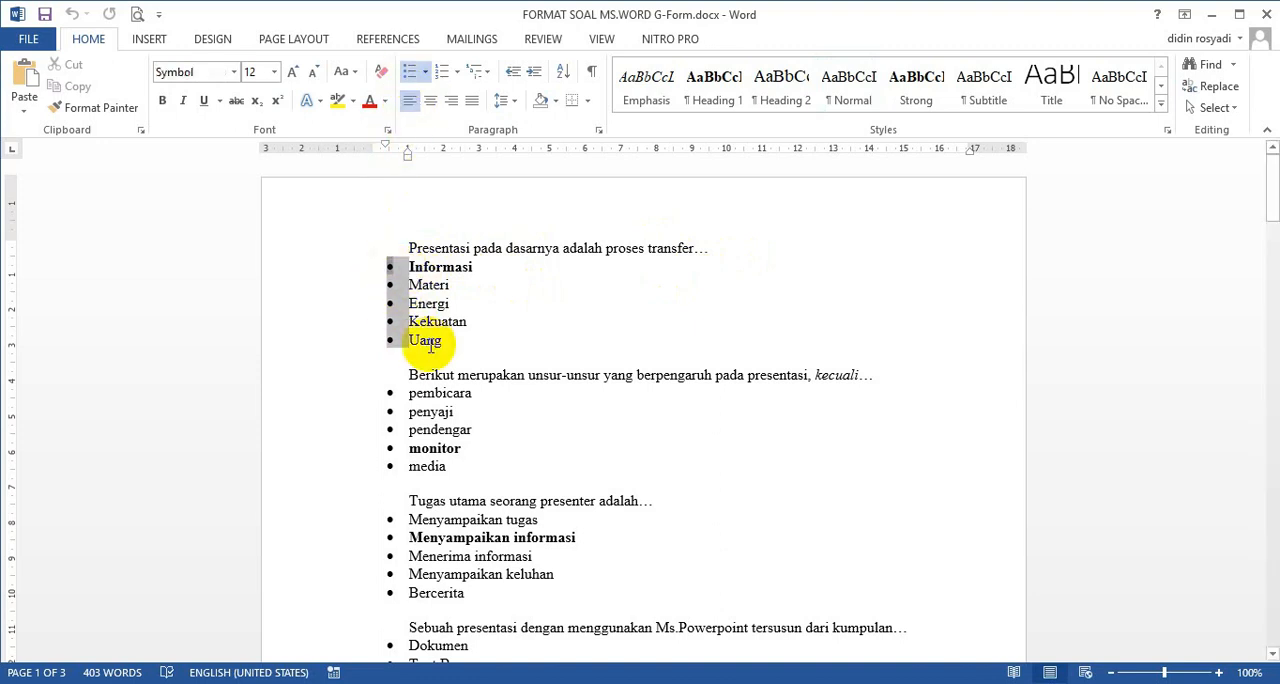
# Change the bulleted answer options of the second question, "Berikut merupakan unsur-unsur…", to 1., 2., 3. numbering.
pyautogui.click(391, 394)
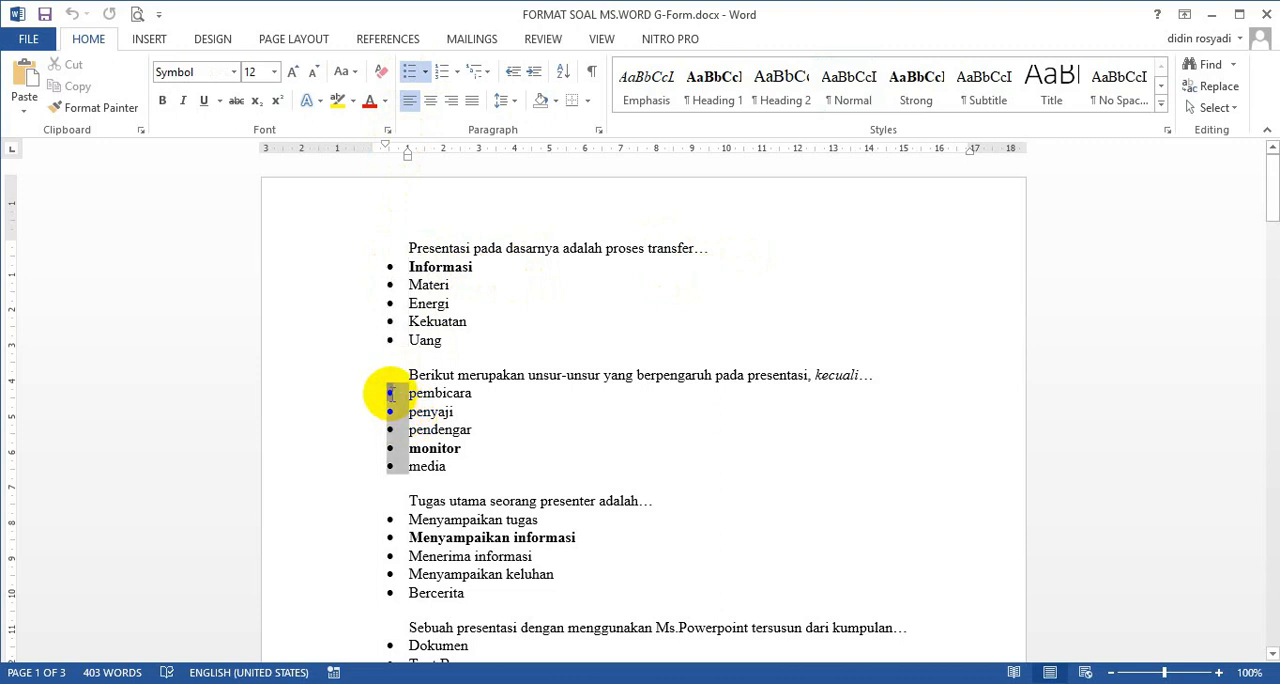
pyautogui.click(458, 74)
pyautogui.click(471, 366)
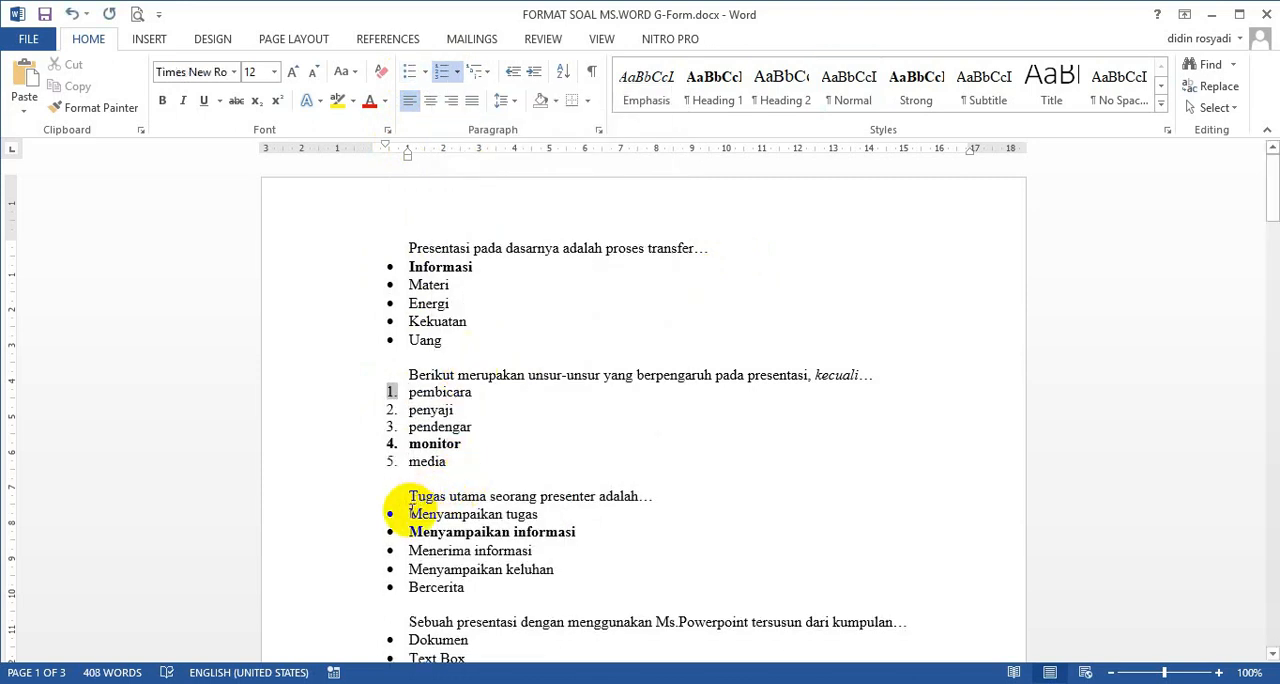
# Change the bulleted answer options of the third question, "Tugas utama seorang presenter adalah…", to A., B., C. lettering.
pyautogui.click(390, 514)
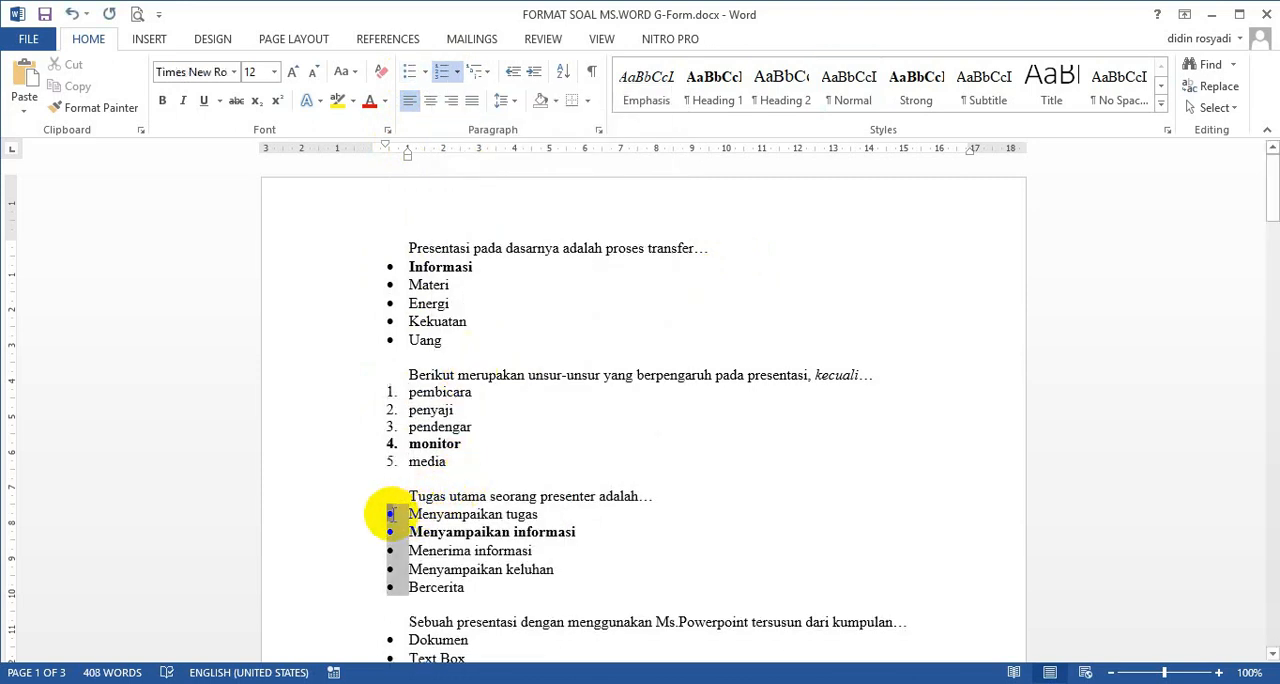
pyautogui.click(457, 72)
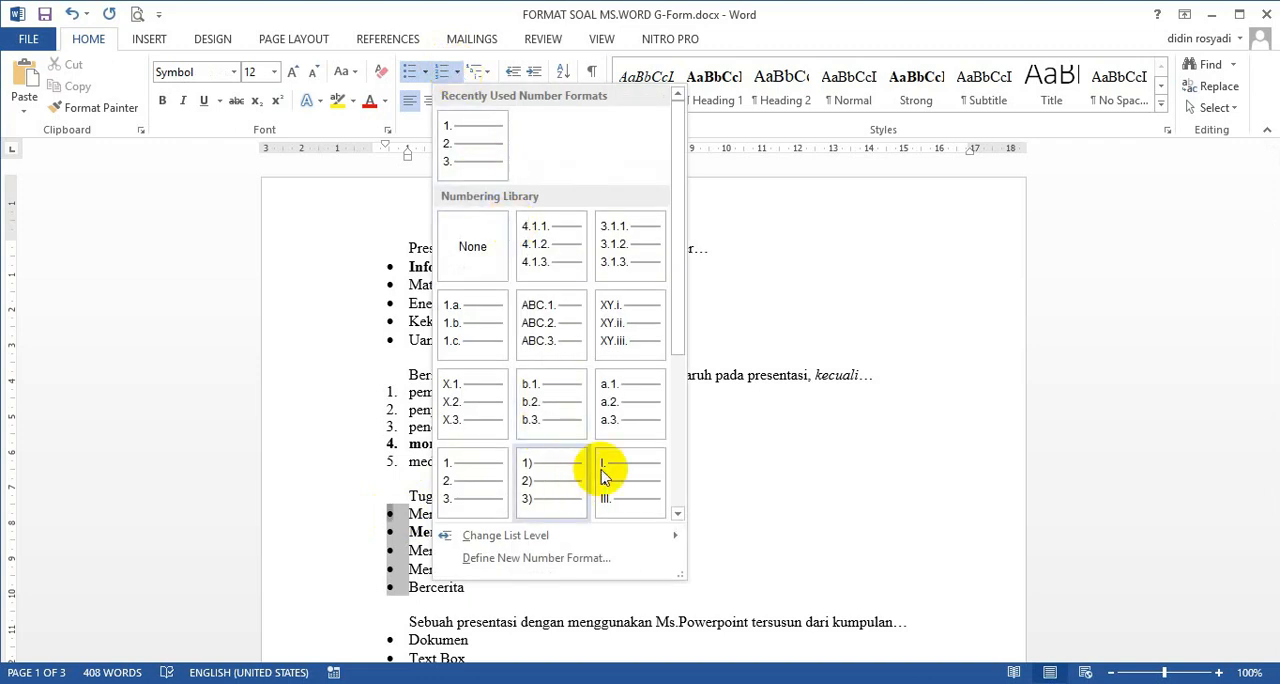
pyautogui.moveTo(680, 341); pyautogui.dragTo(674, 474)
pyautogui.click(466, 334)
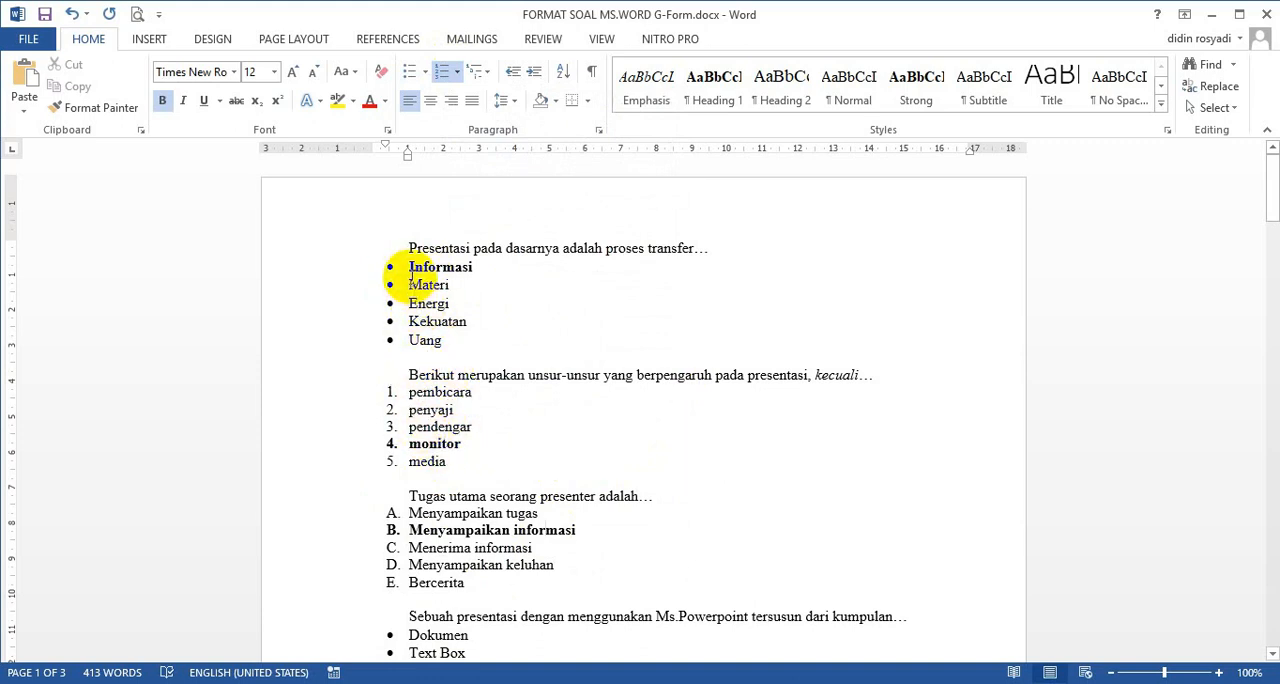
# Examine the bold formatting of the answer options in the first three questions and the spacing between question blocks.
pyautogui.moveTo(411, 263); pyautogui.dragTo(478, 268)
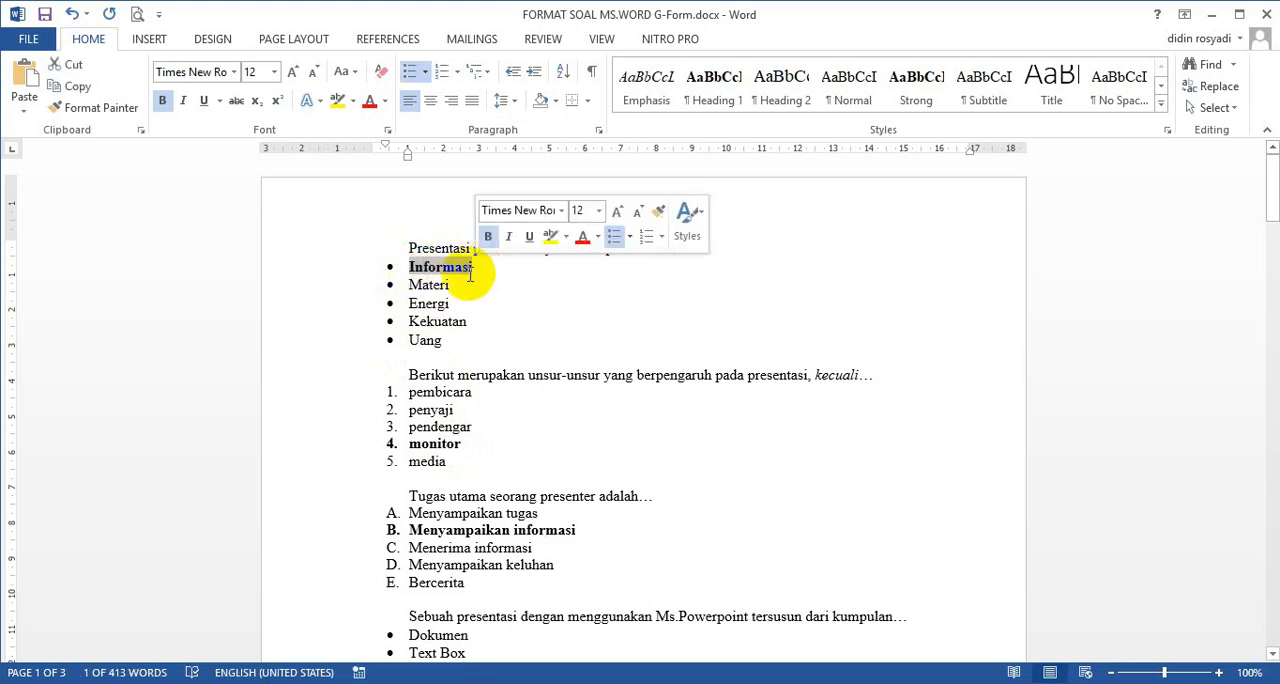
pyautogui.click(449, 283)
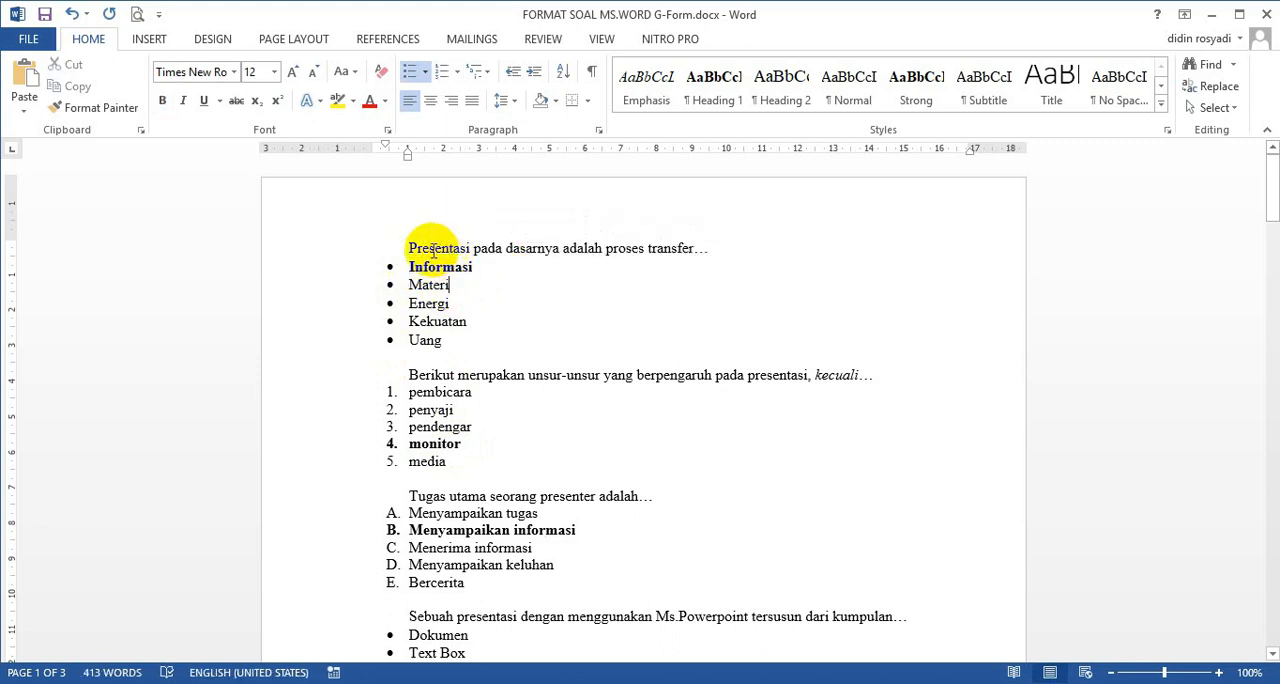
pyautogui.doubleClick(428, 268)
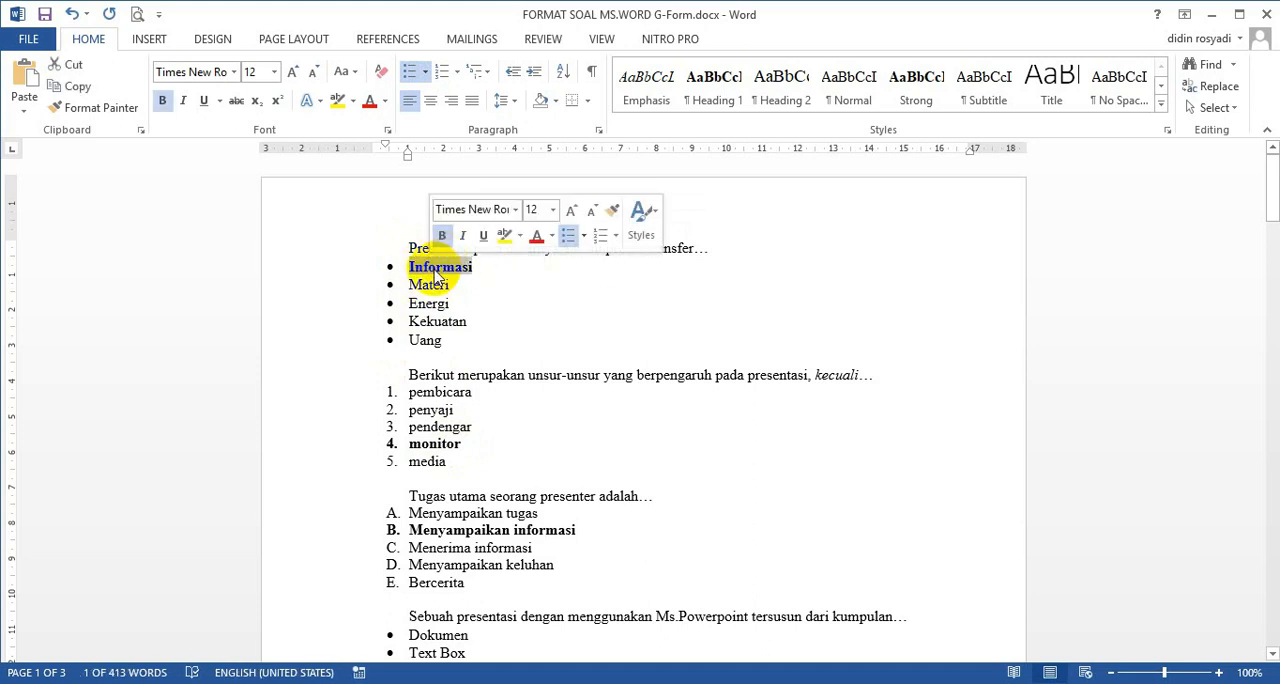
pyautogui.click(435, 275)
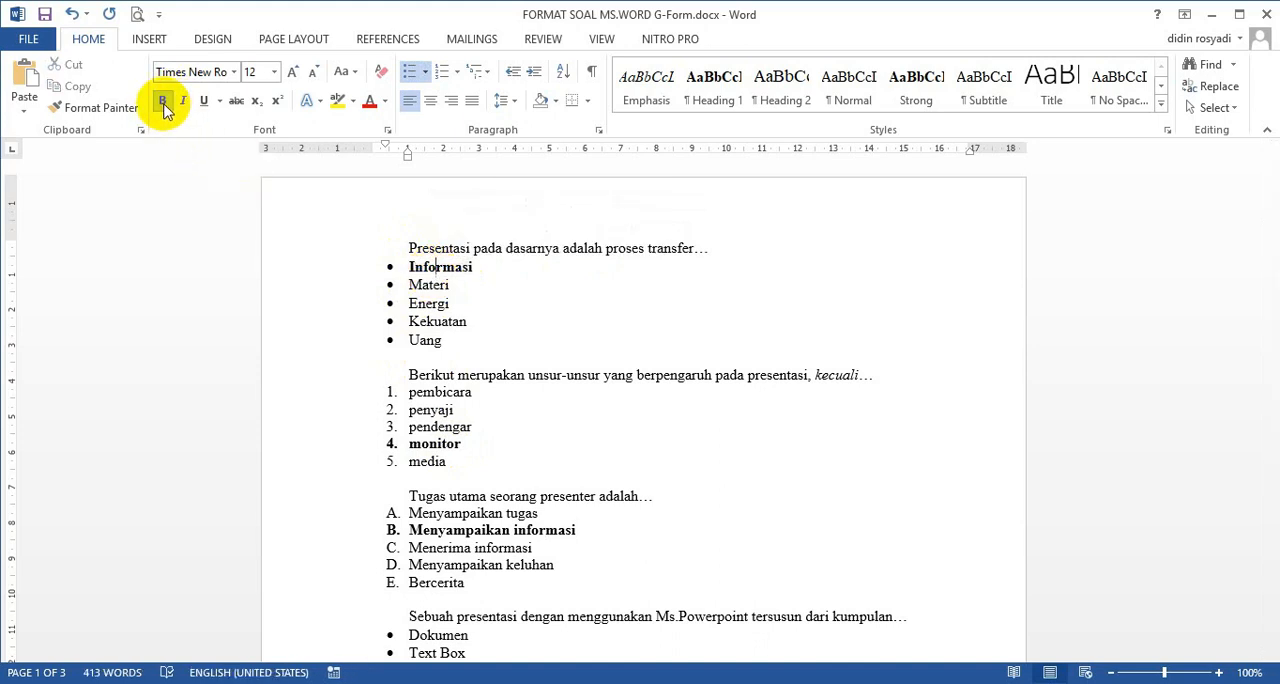
pyautogui.doubleClick(422, 444)
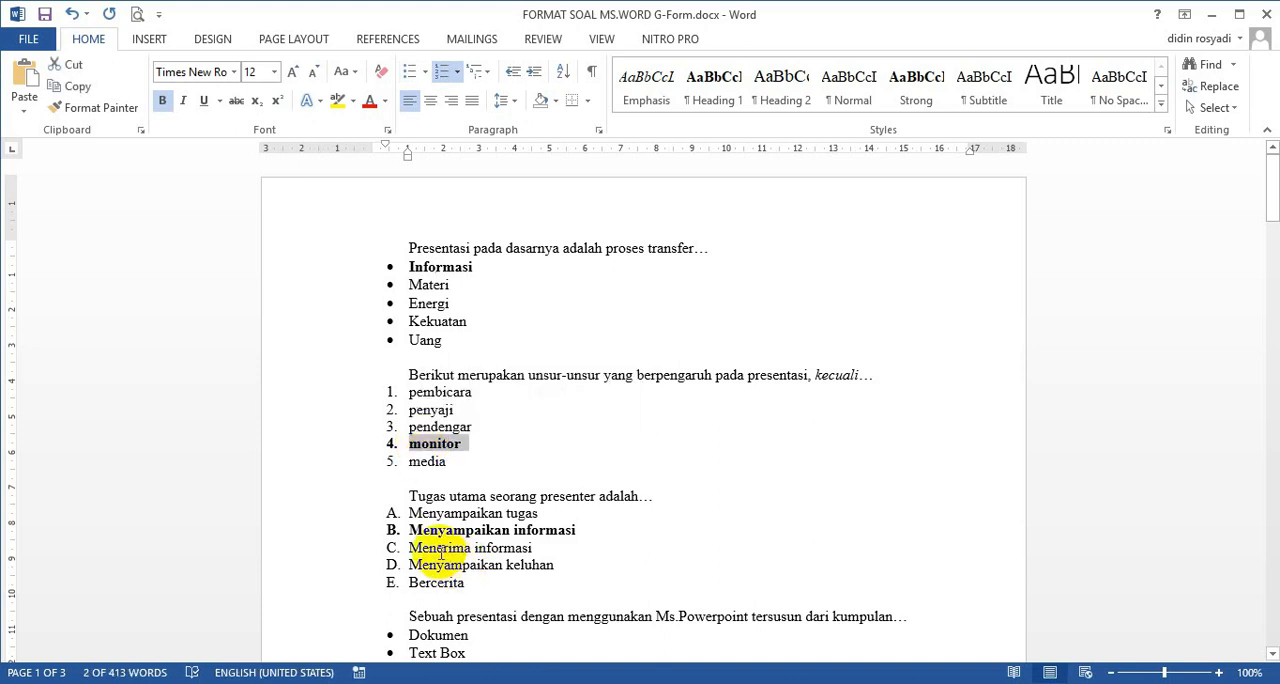
pyautogui.click(550, 545)
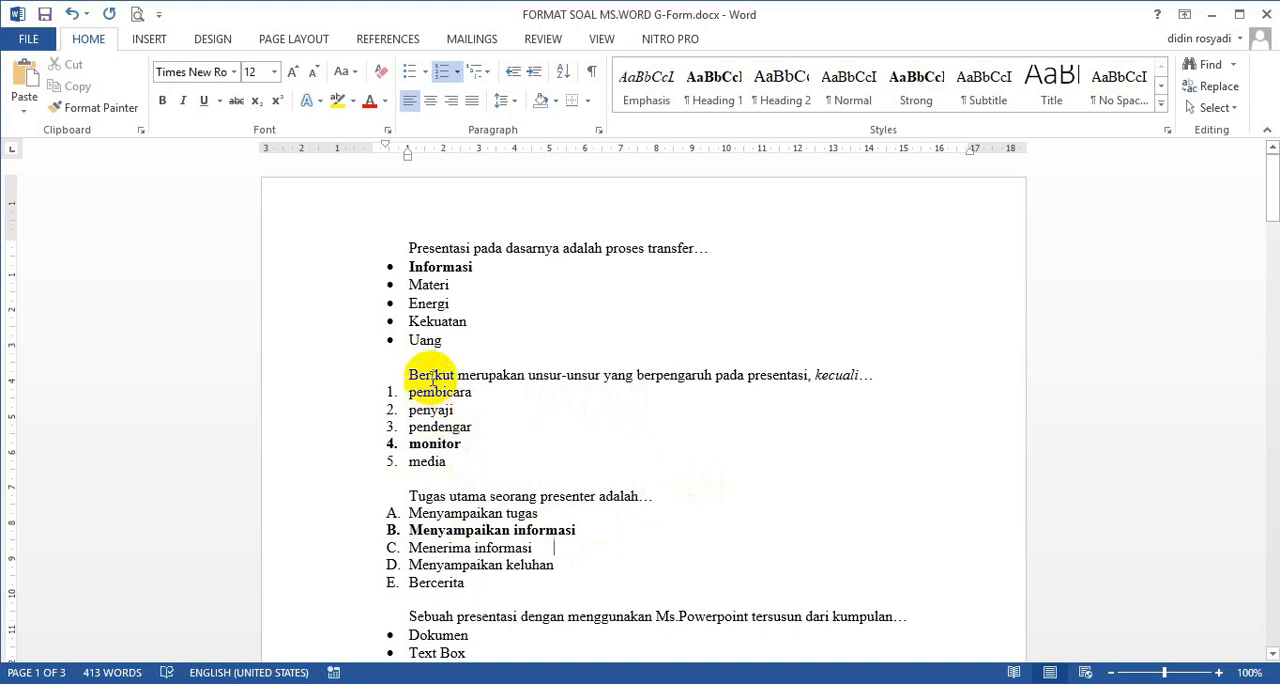
pyautogui.click(420, 325)
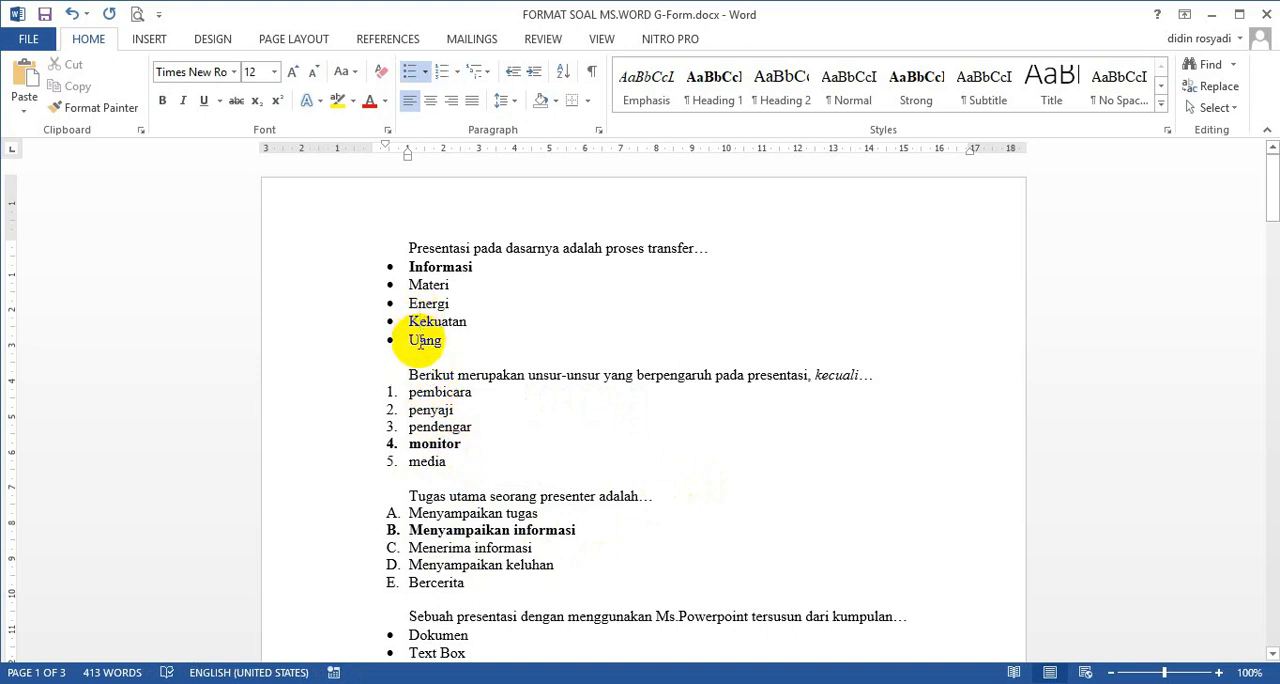
pyautogui.moveTo(450, 247); pyautogui.dragTo(428, 345)
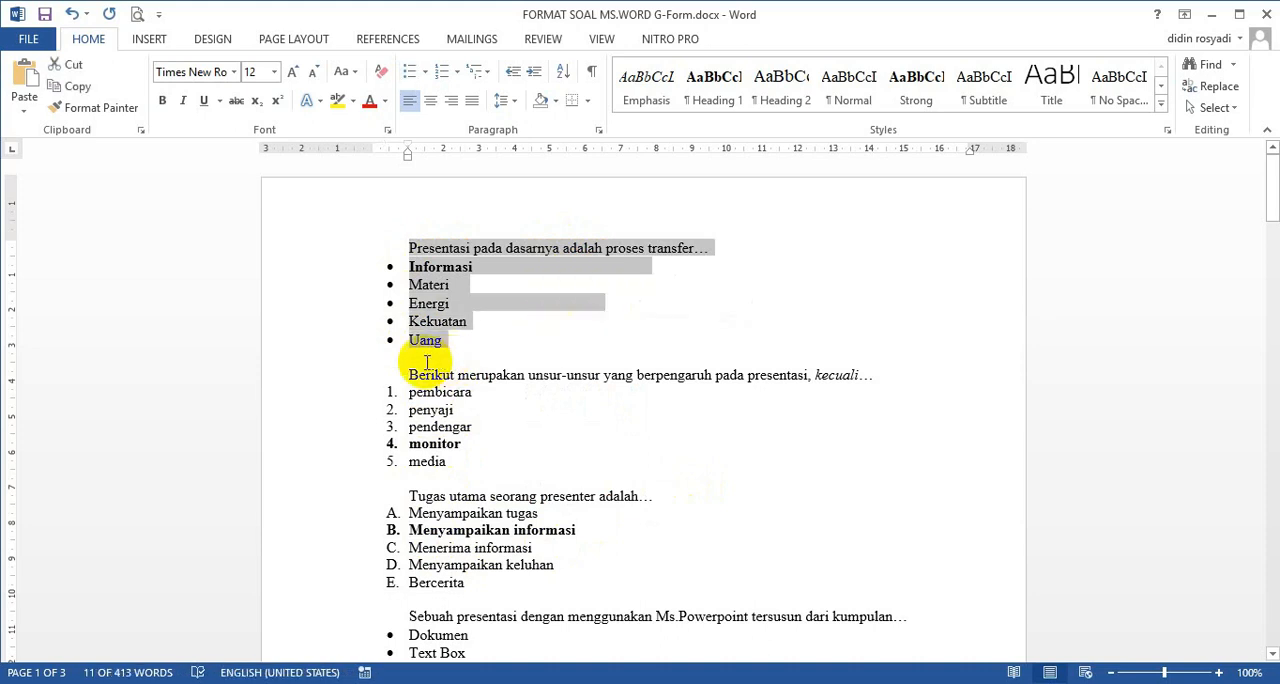
pyautogui.click(422, 360)
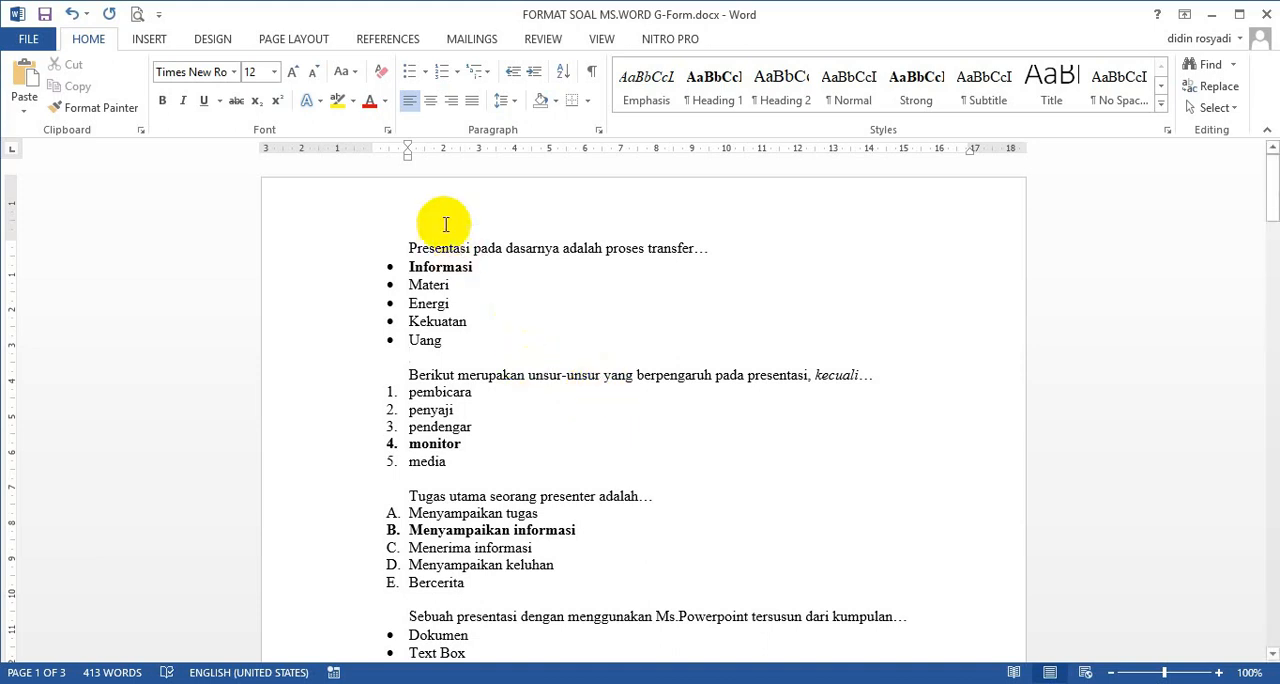
pyautogui.click(628, 251)
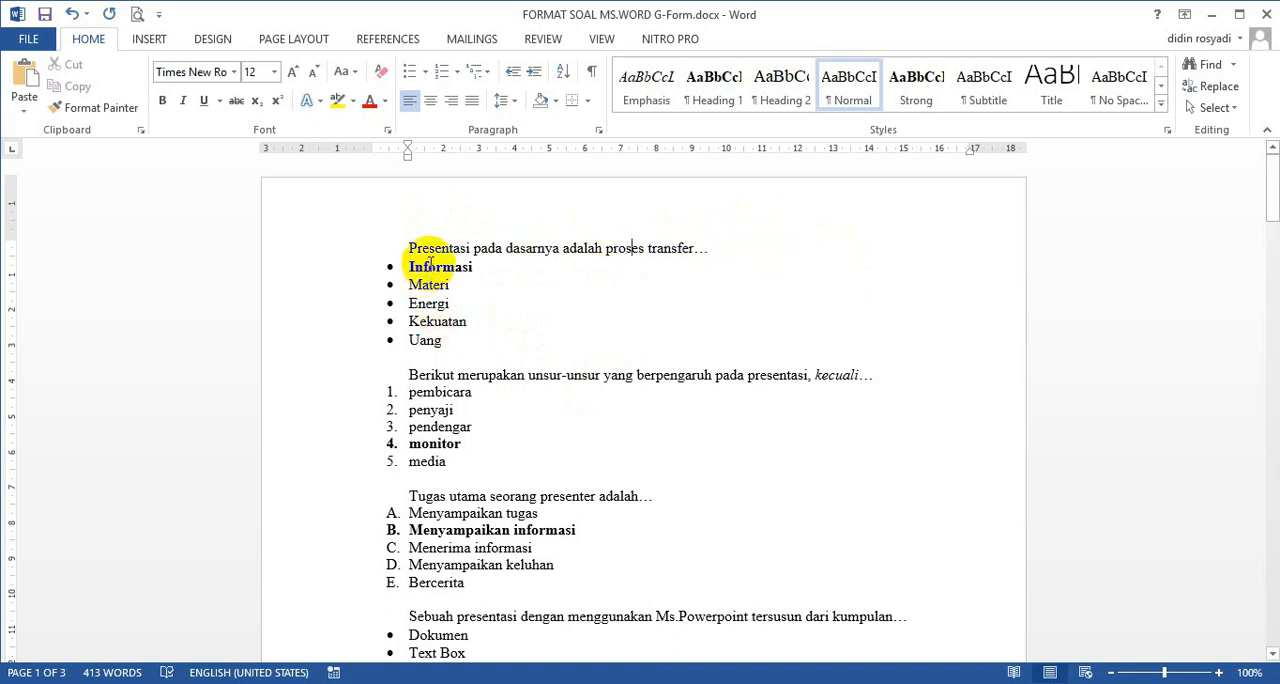
pyautogui.click(425, 357)
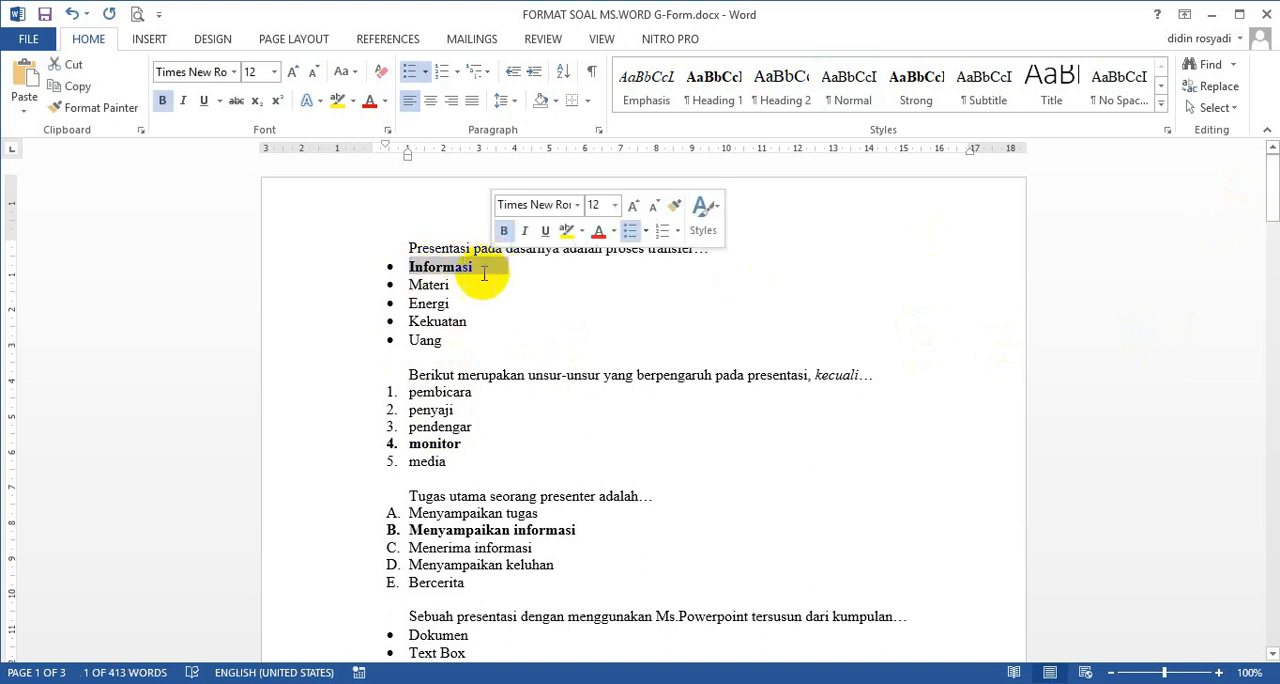
# Examine how the multi-line question "Menyampaikan presentasi dengan melibatkan…" and the first question are written in the document.
pyautogui.click(464, 285)
pyautogui.moveTo(1270, 188); pyautogui.dragTo(1268, 435)
pyautogui.moveTo(409, 288); pyautogui.dragTo(460, 322)
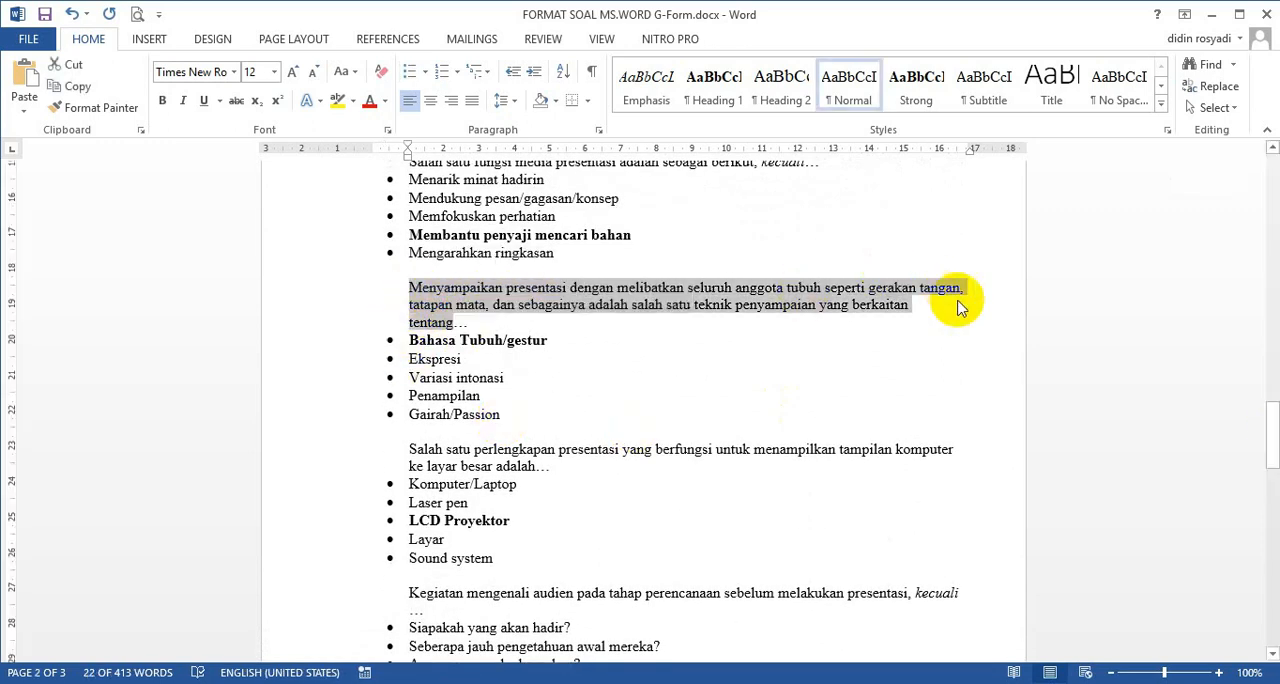
pyautogui.click(914, 305)
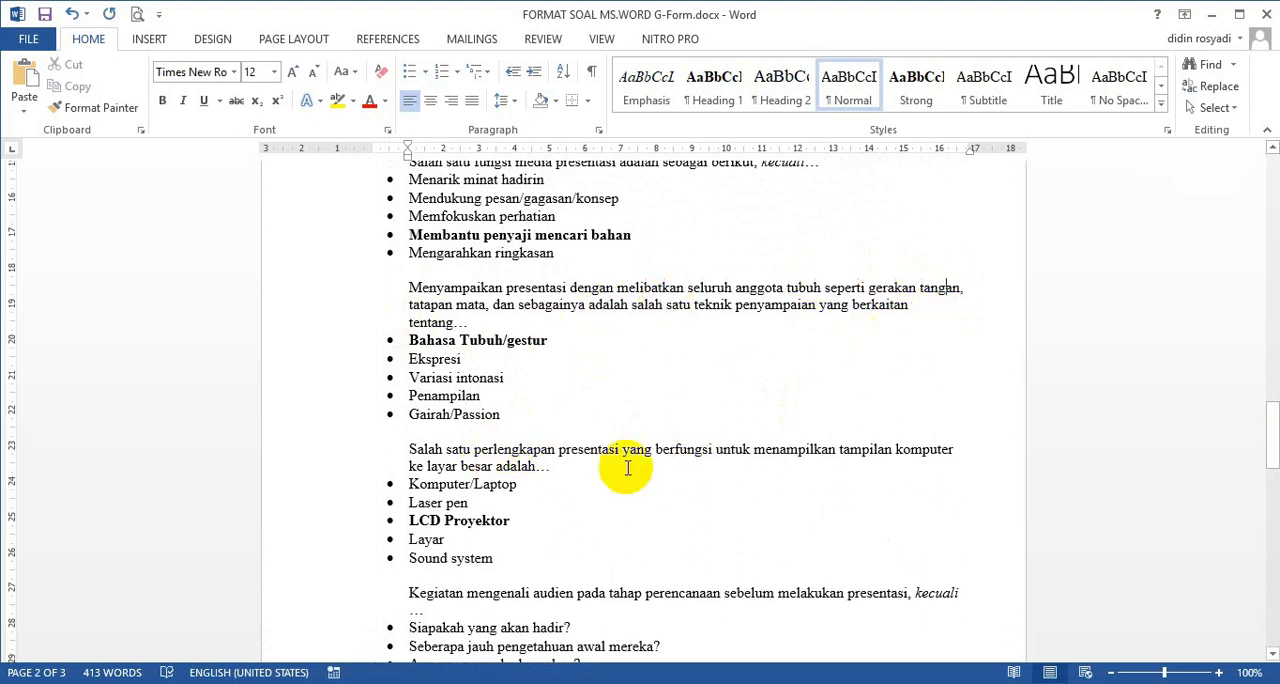
pyautogui.moveTo(1272, 410); pyautogui.dragTo(1267, 152)
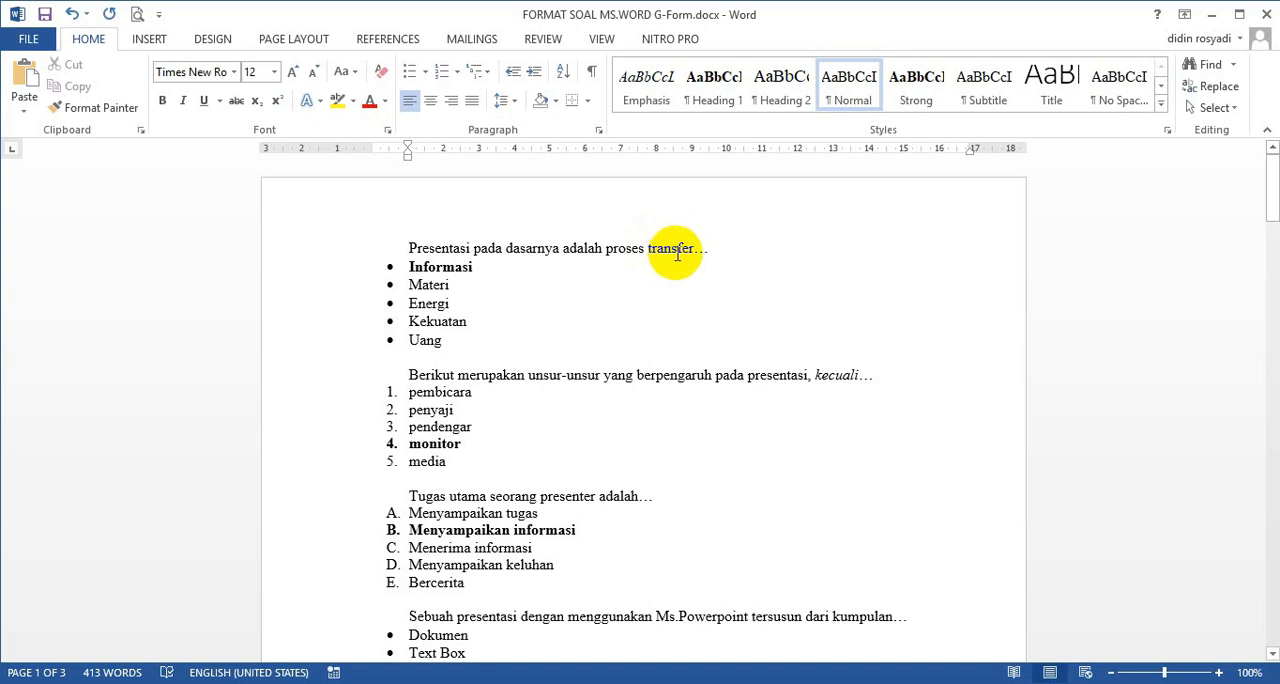
pyautogui.click(705, 248)
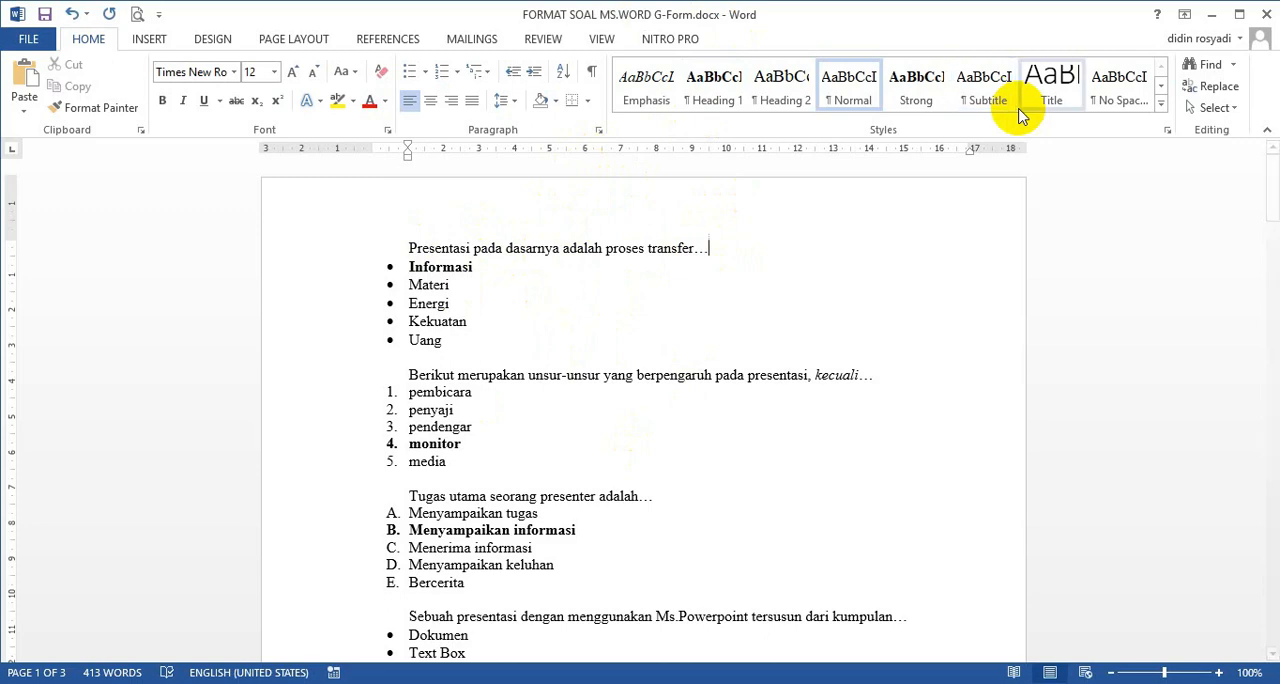
# Switch from the Word document to the Drive Saya page of Google Drive in Chrome and clear the file selection.
pyautogui.click(1208, 15)
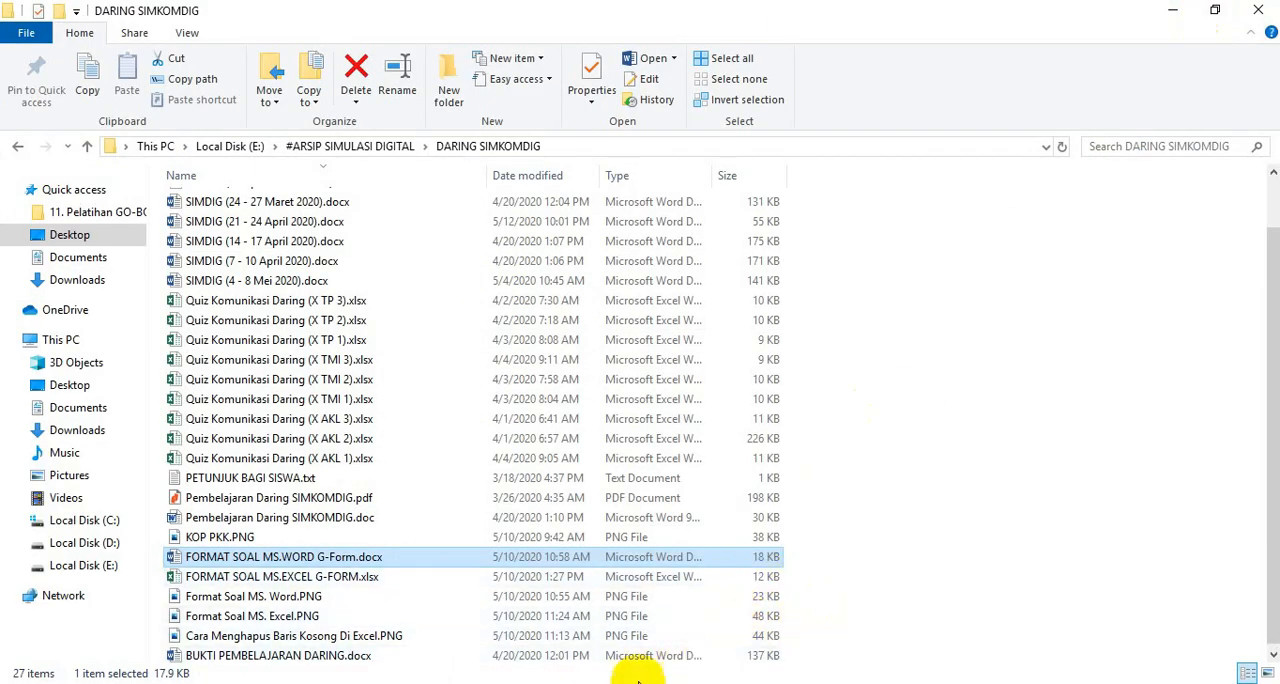
pyautogui.click(600, 682)
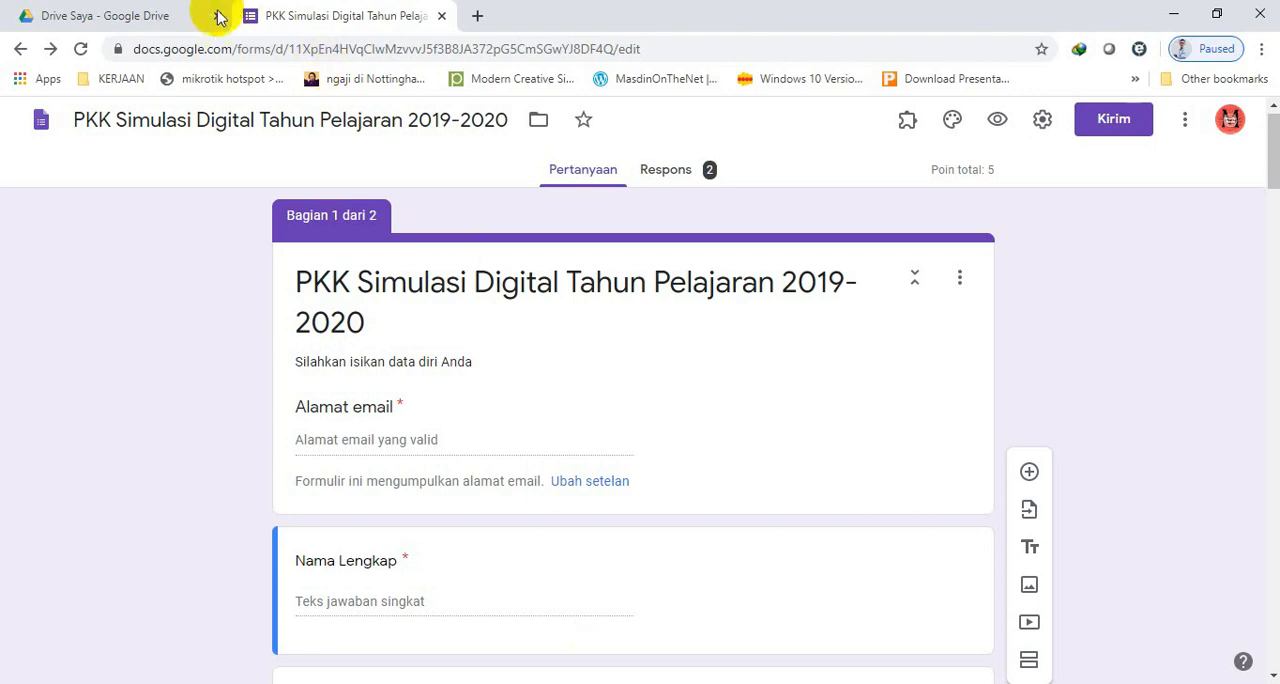
pyautogui.click(145, 18)
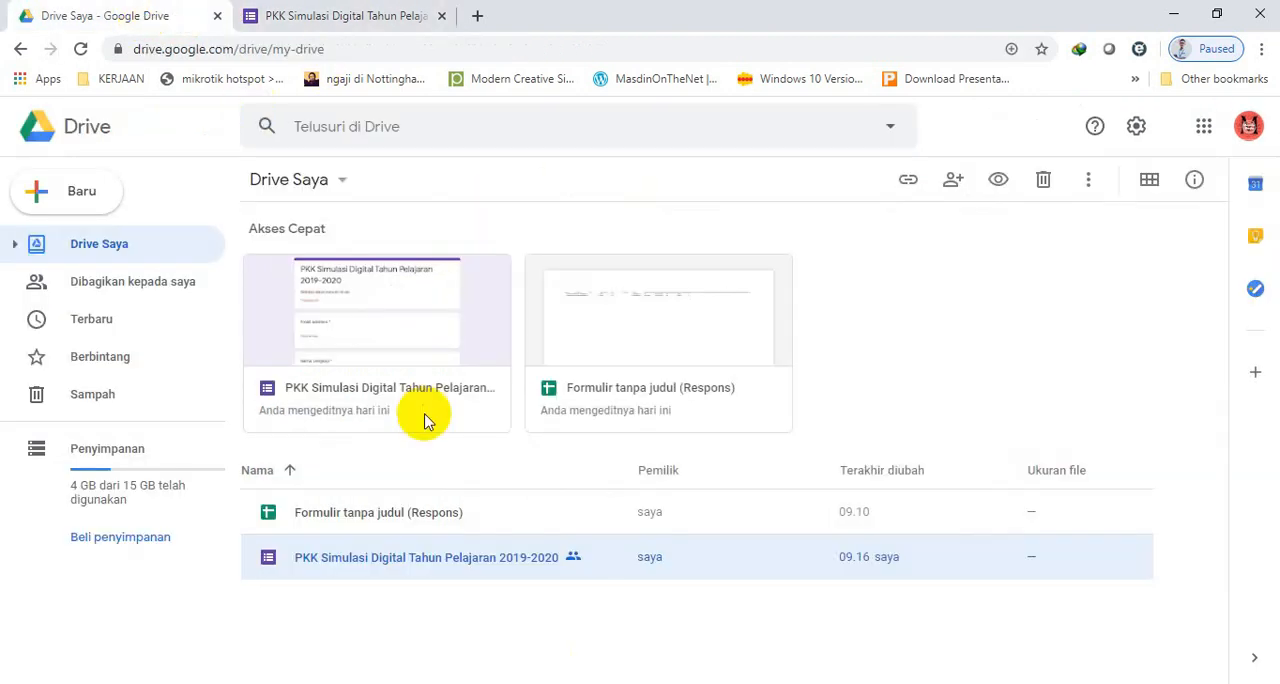
pyautogui.click(471, 630)
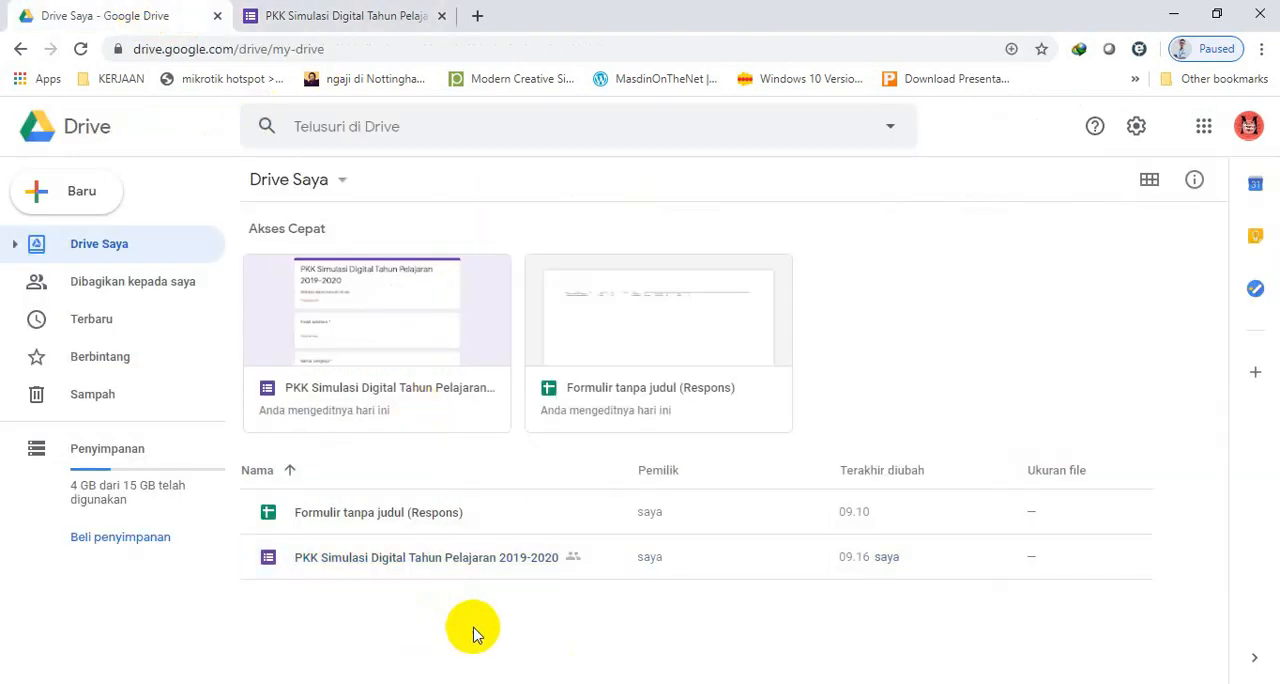
# Upload FORMAT SOAL MS.WORD G-Form.docx from the DARING SIMKOMDIG folder on drive E: to Drive Saya and dismiss the upload notice.
pyautogui.click(68, 203)
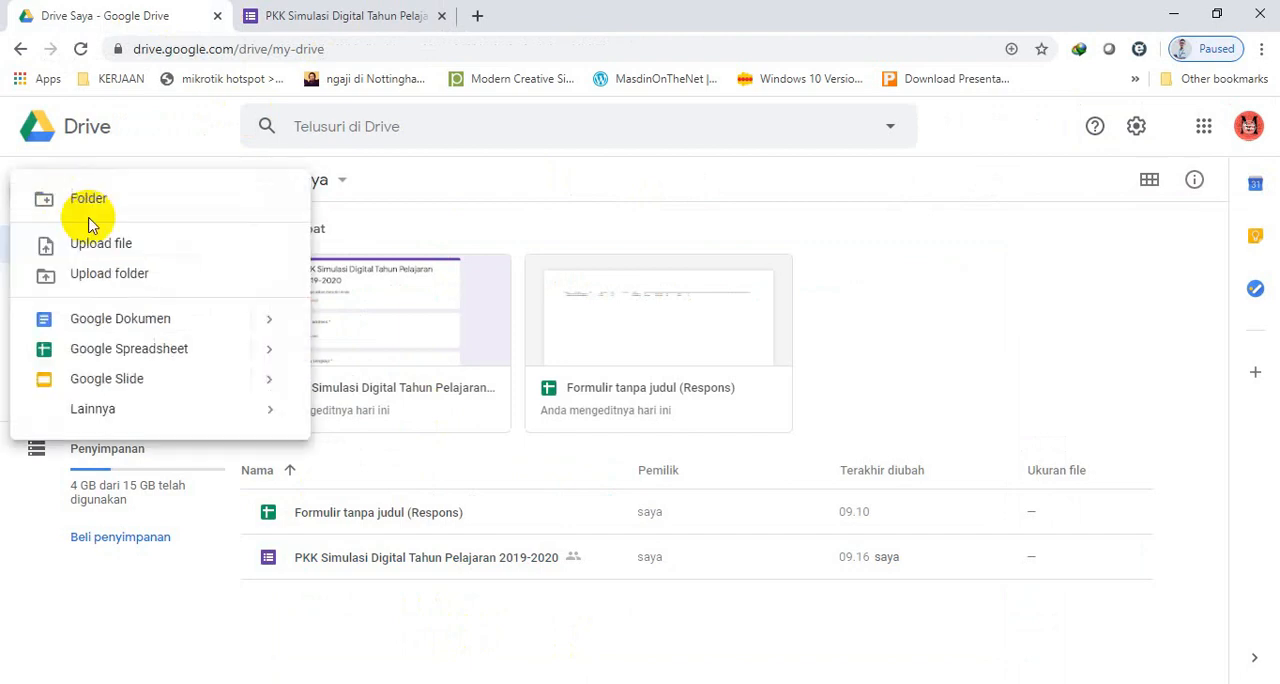
pyautogui.click(107, 248)
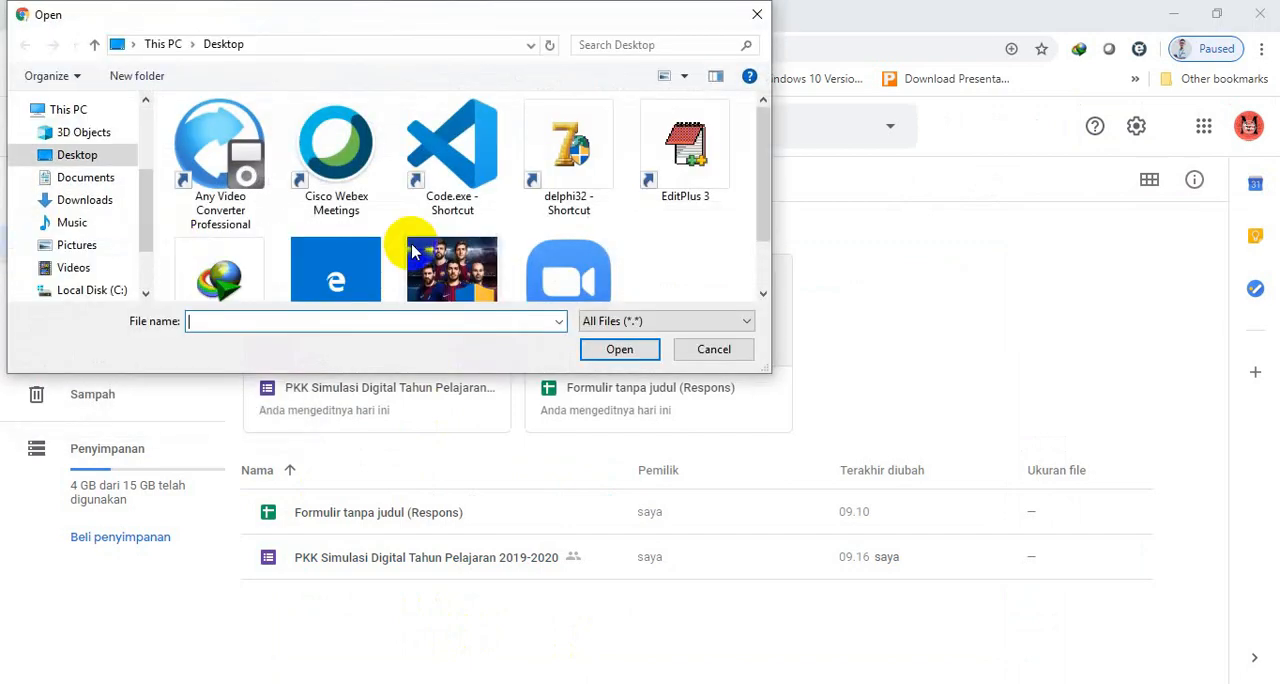
pyautogui.scroll(-3, 138, 289)
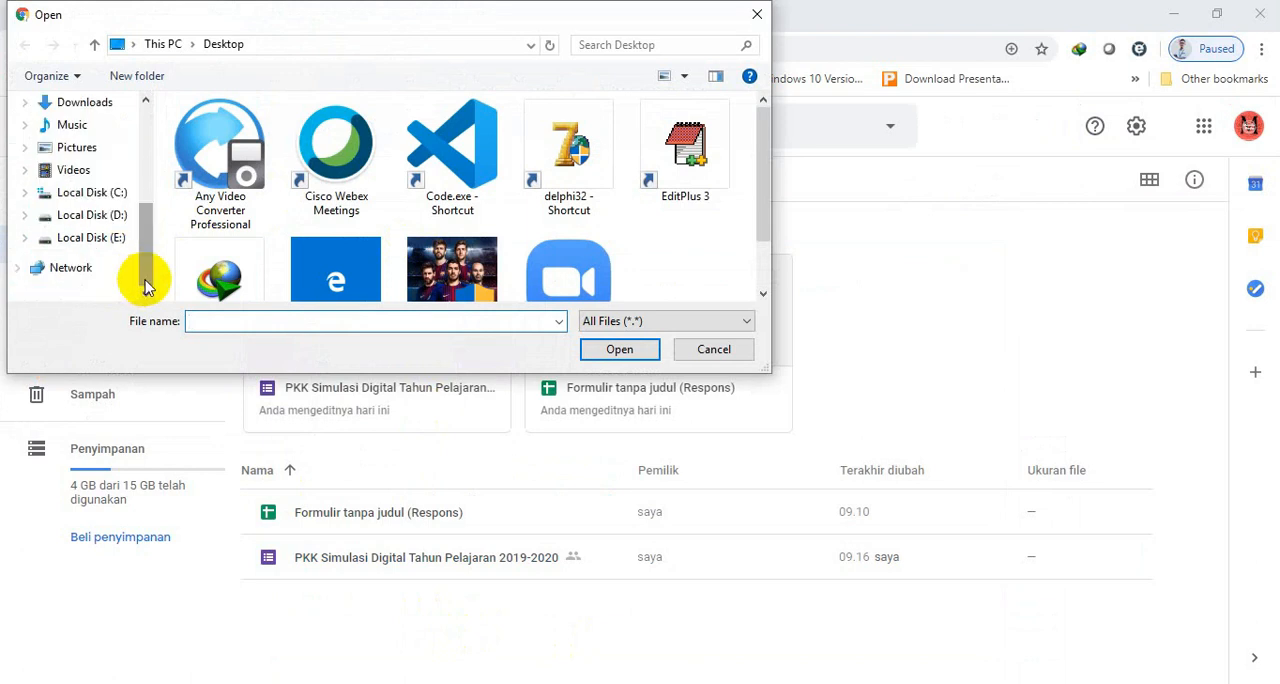
pyautogui.click(100, 240)
pyautogui.doubleClick(236, 152)
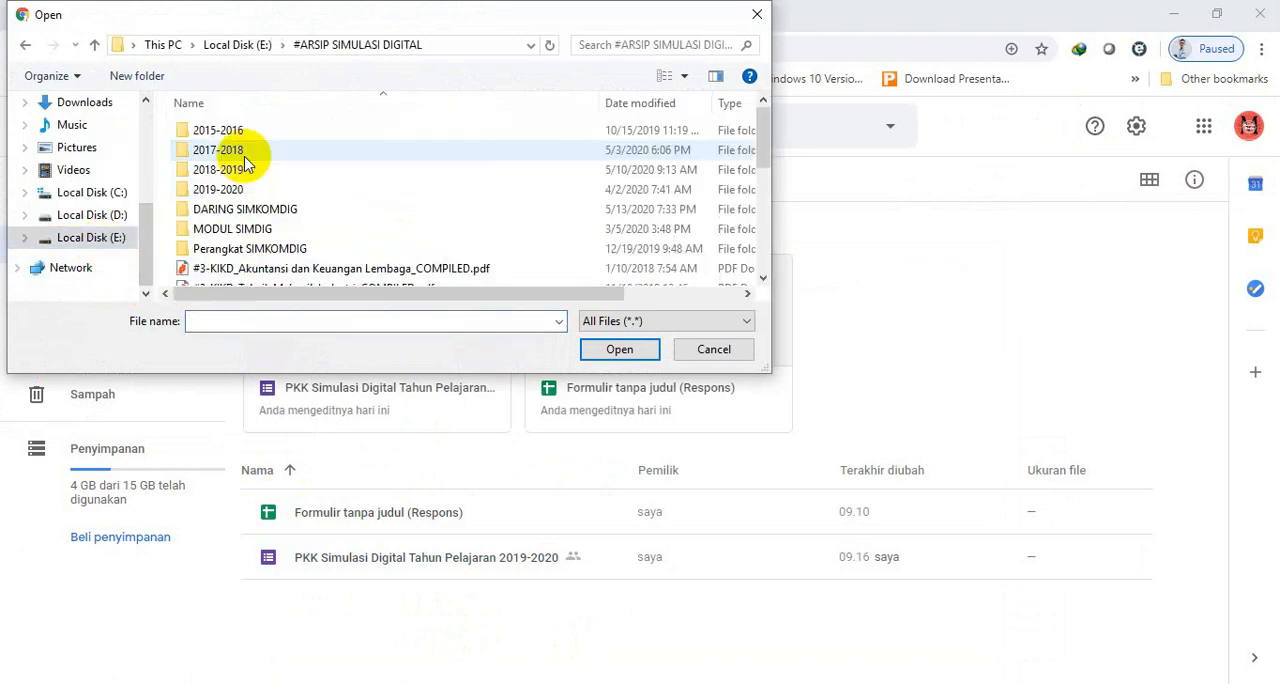
pyautogui.doubleClick(245, 212)
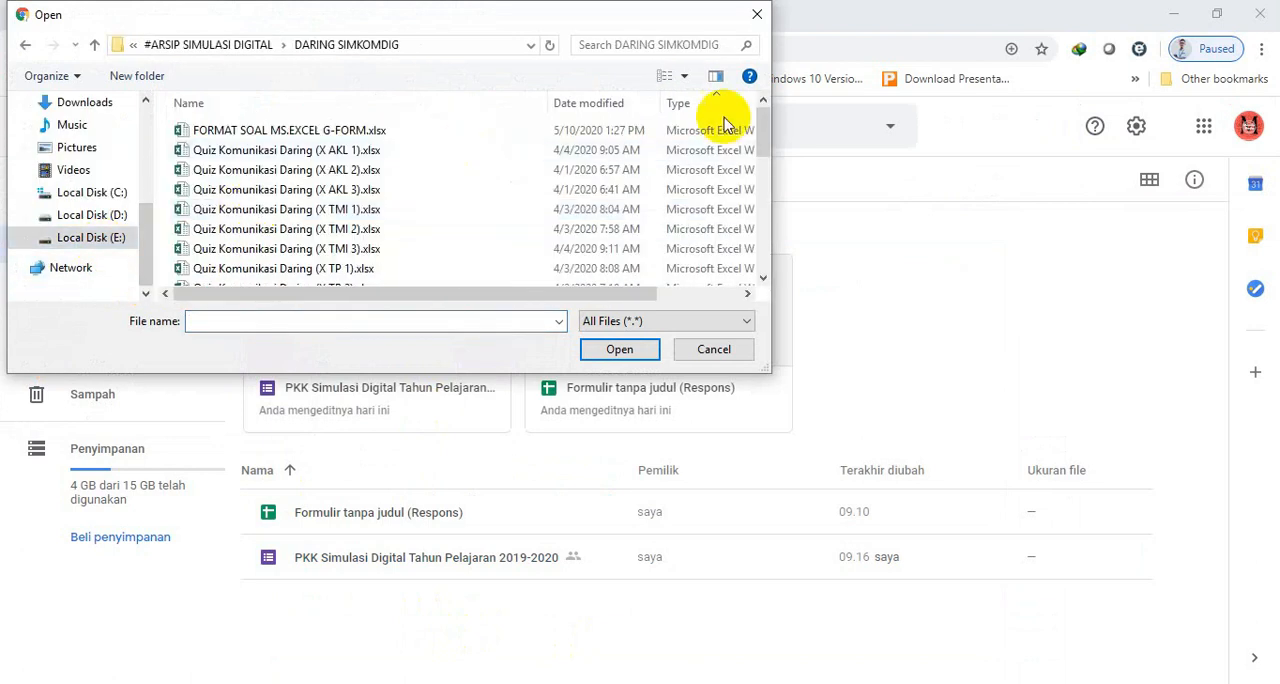
pyautogui.moveTo(758, 121); pyautogui.dragTo(760, 177)
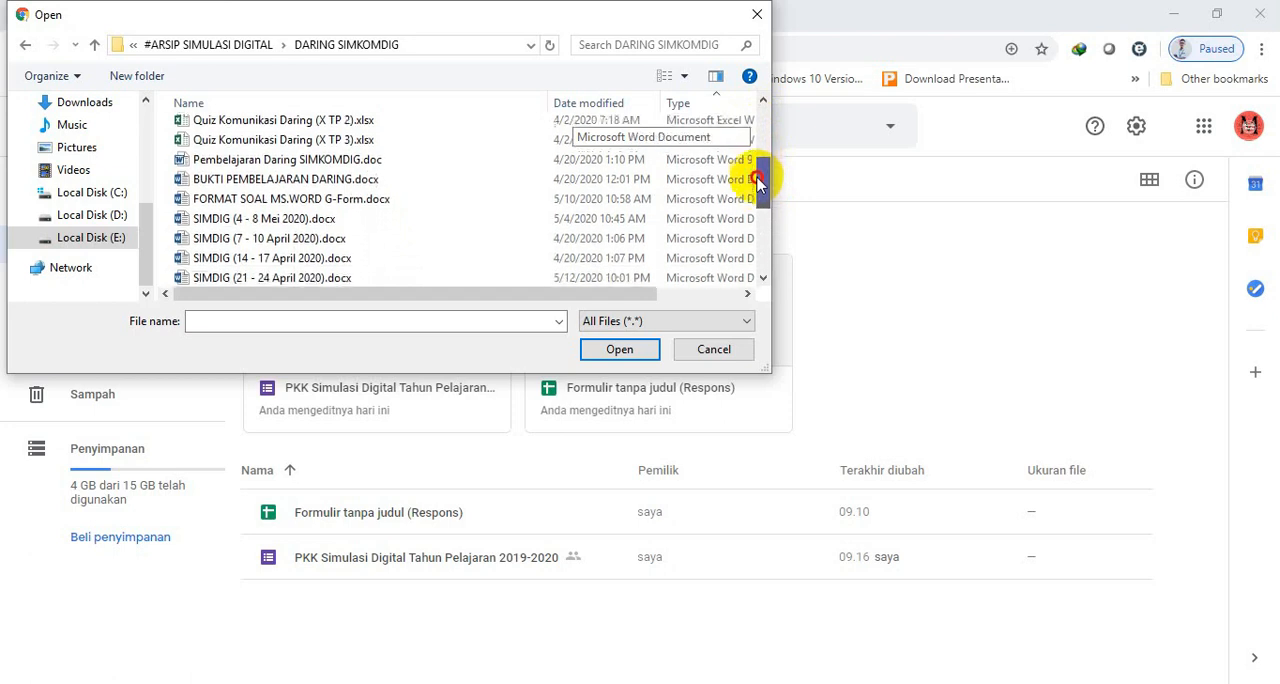
pyautogui.click(338, 203)
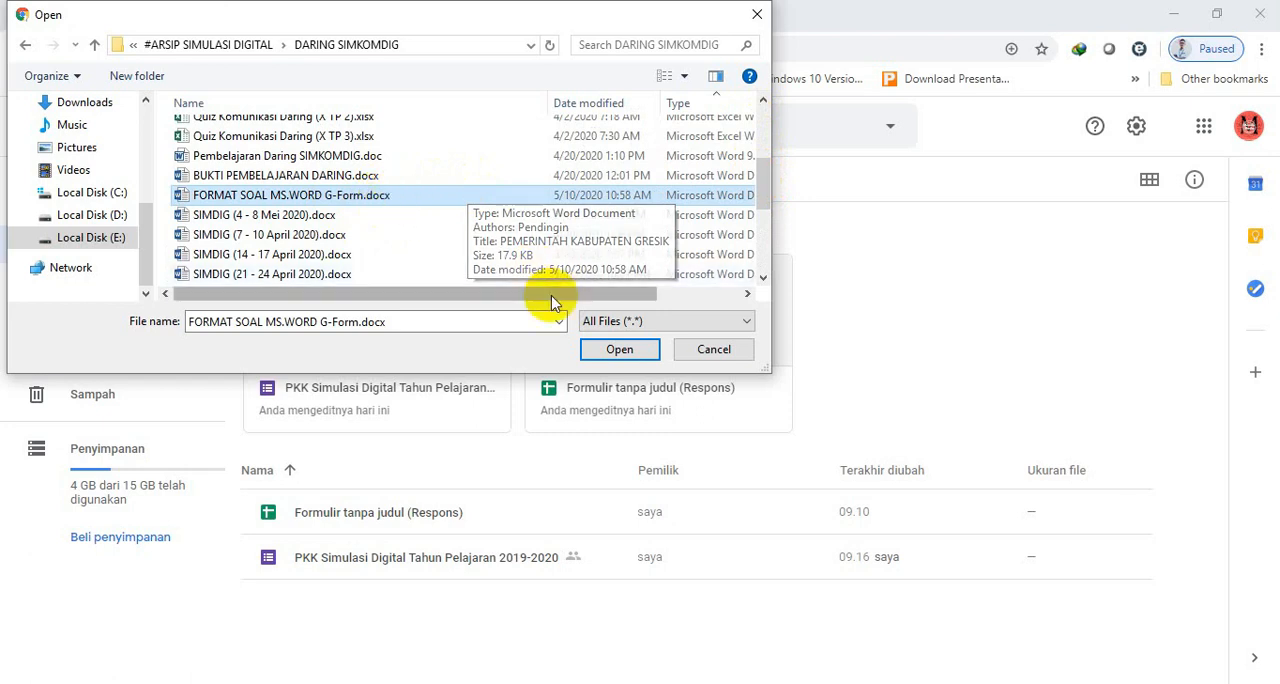
pyautogui.click(617, 350)
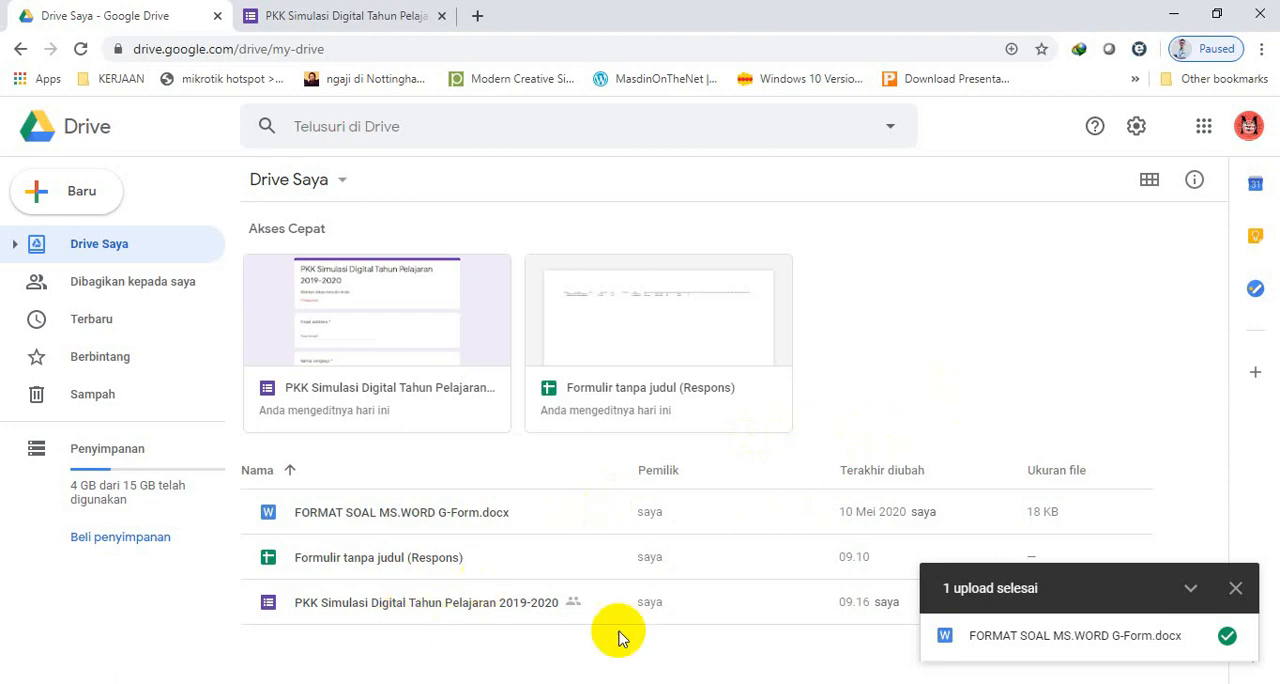
pyautogui.click(1233, 589)
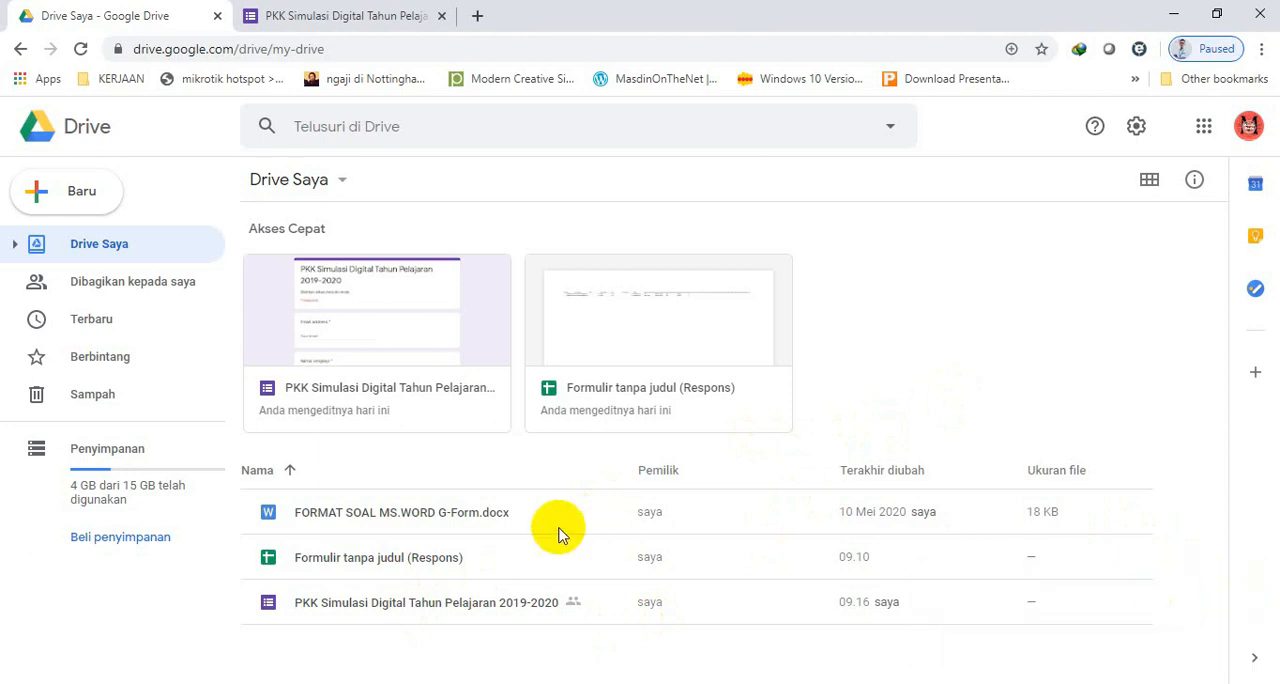
# Open the uploaded FORMAT SOAL MS.WORD G-Form.docx with Google Dokumen and dismiss the Office Editing welcome message.
pyautogui.click(378, 512)
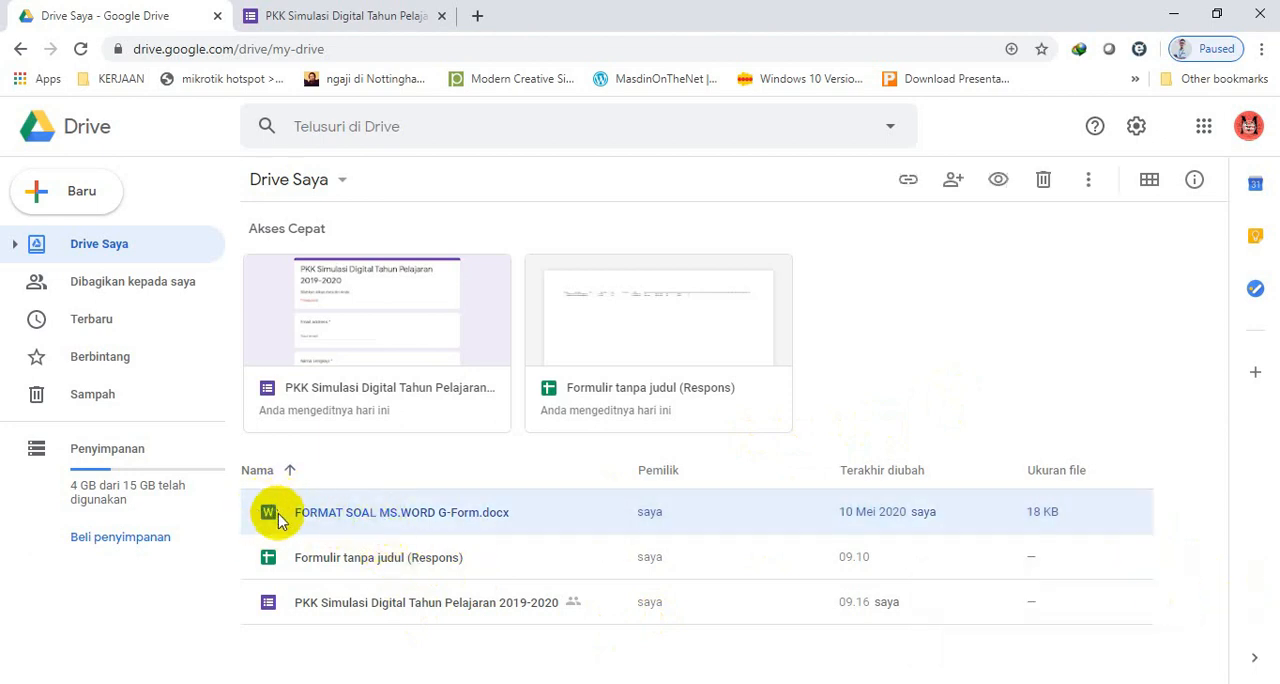
pyautogui.doubleClick(389, 516)
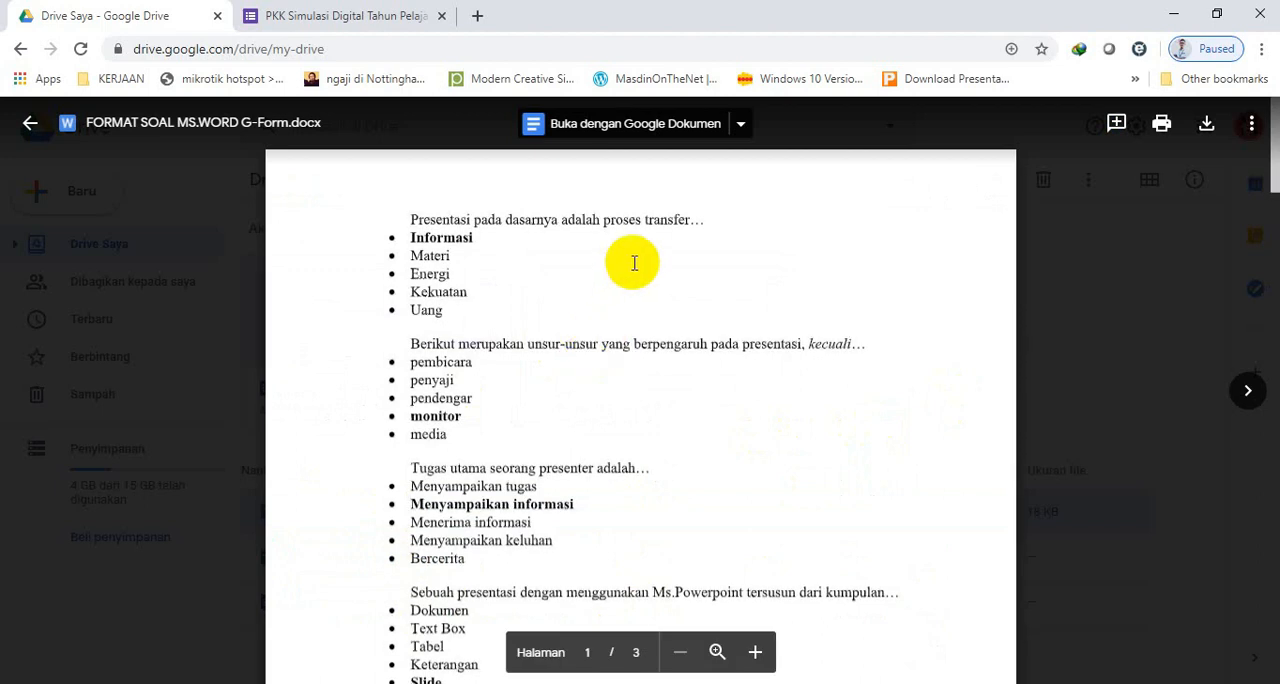
pyautogui.click(622, 135)
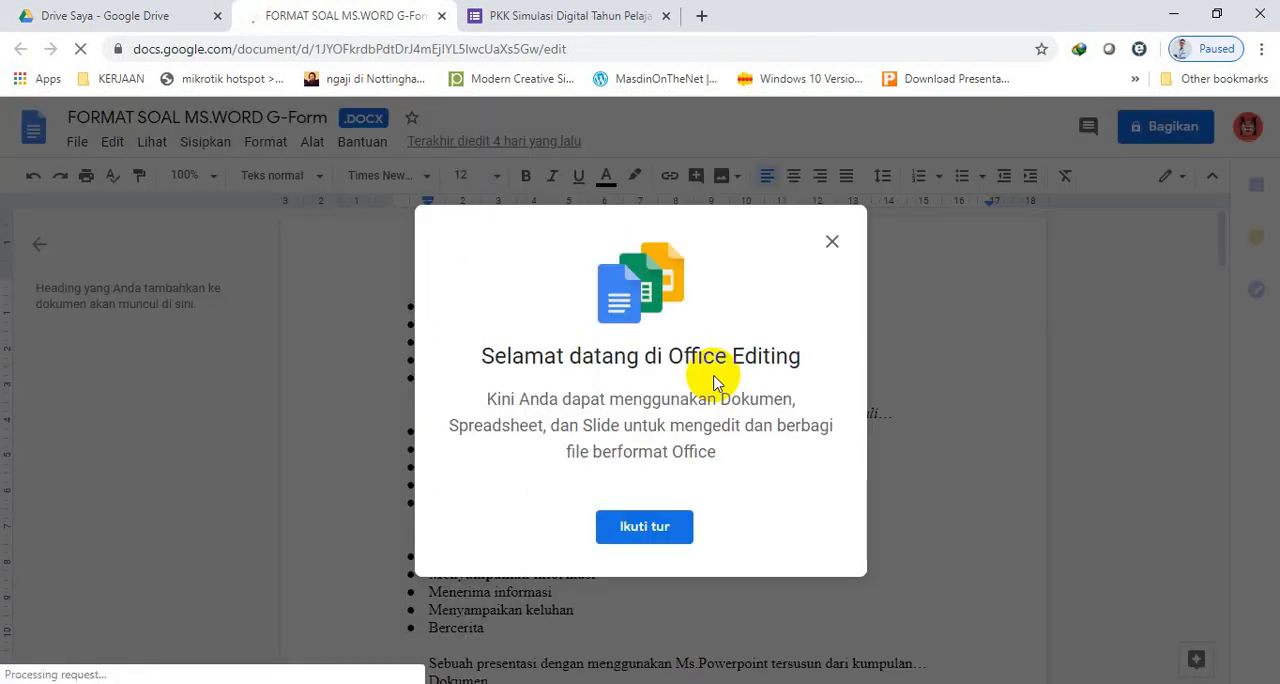
pyautogui.click(832, 245)
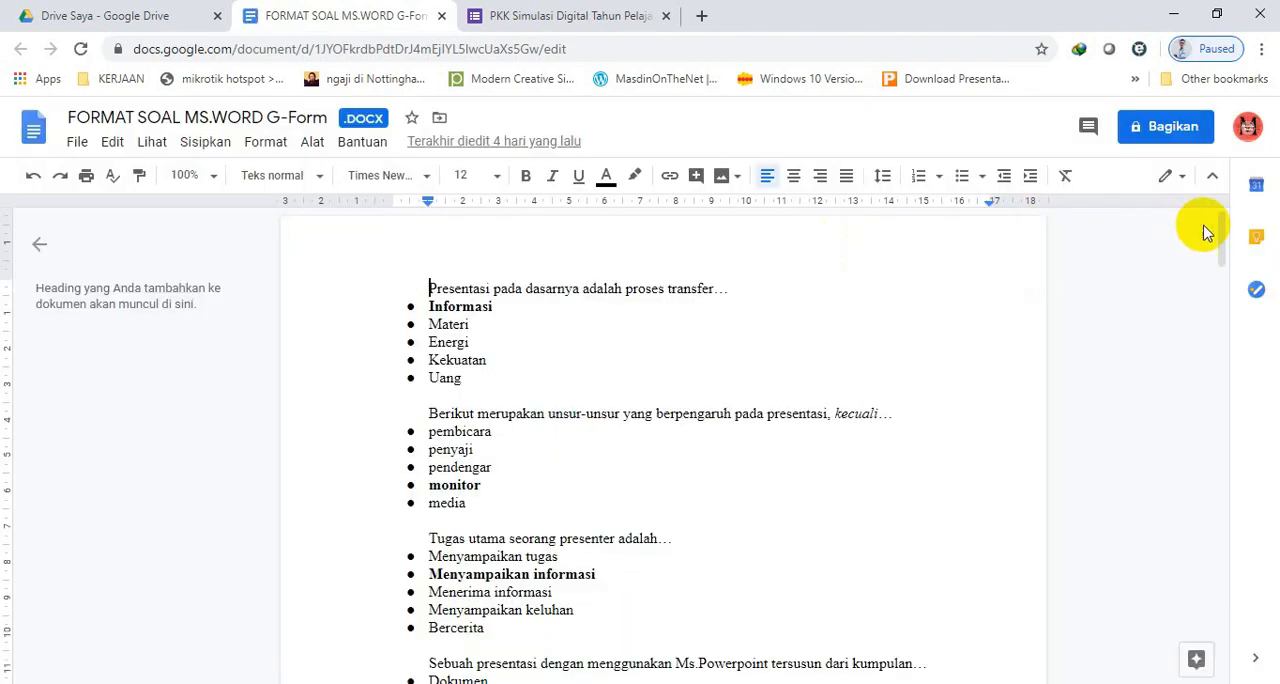
# Save the opened .docx question file as a Google Dokumen.
pyautogui.moveTo(1222, 237)
pyautogui.mouseDown()
pyautogui.moveTo(1228, 534)
pyautogui.moveTo(1228, 222)
pyautogui.mouseUp()
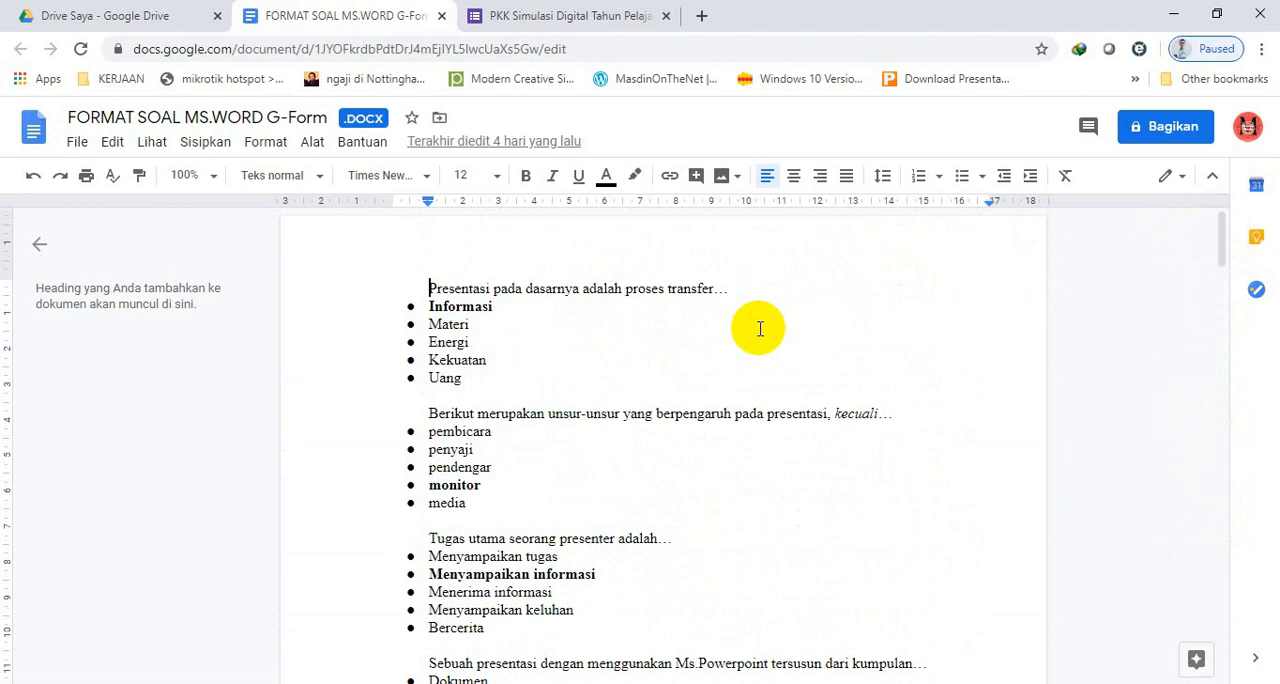
pyautogui.click(75, 148)
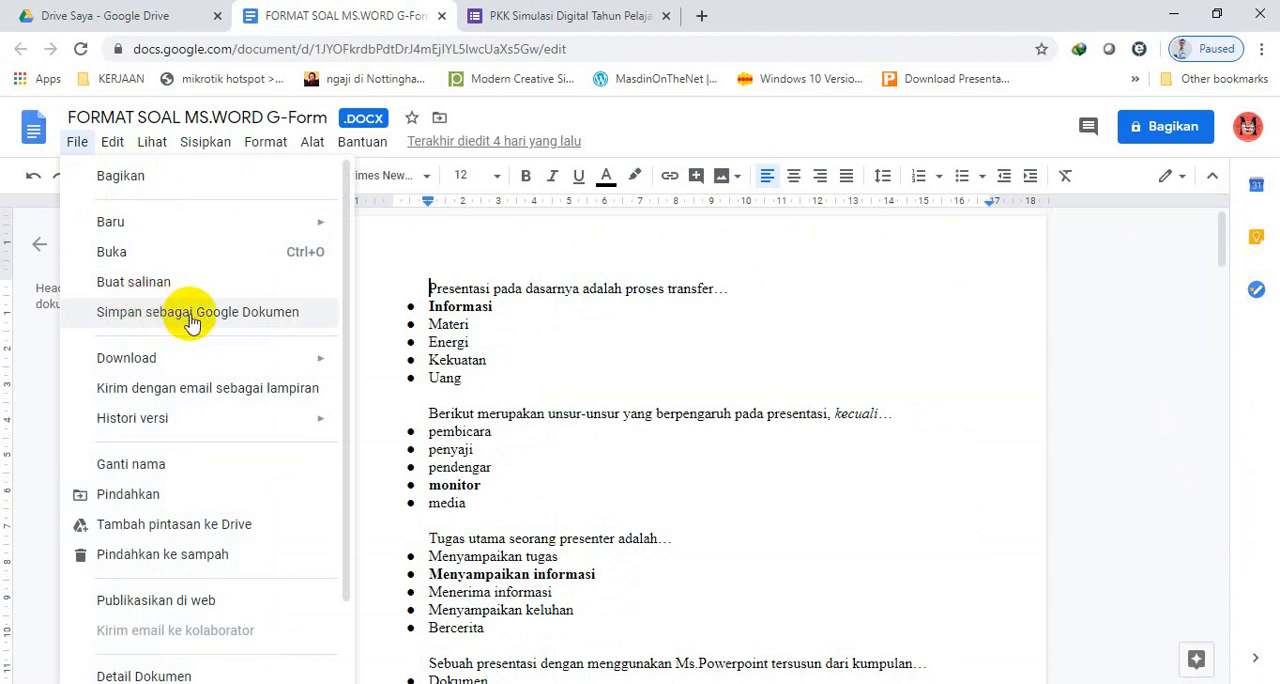
pyautogui.click(258, 318)
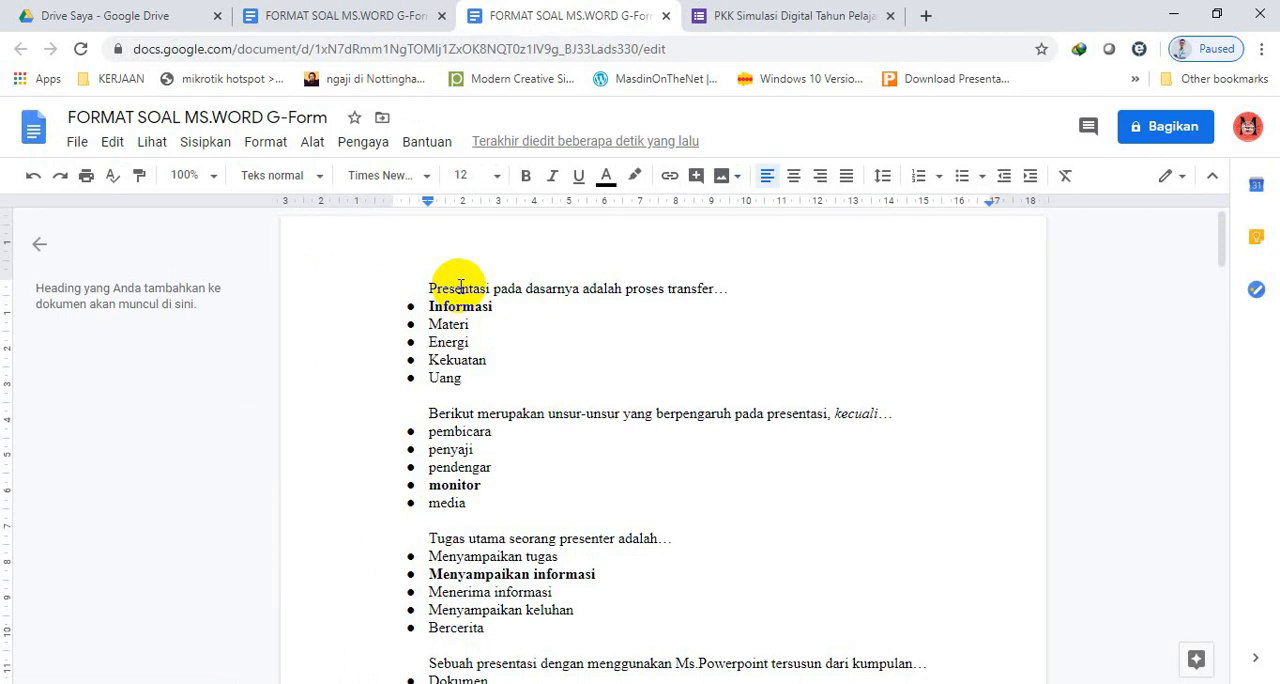
# Close both document tabs and the Drive file preview, and select the Google Dokumen version of FORMAT SOAL MS.WORD G-Form.
pyautogui.click(667, 16)
pyautogui.click(445, 16)
pyautogui.click(370, 16)
pyautogui.click(175, 16)
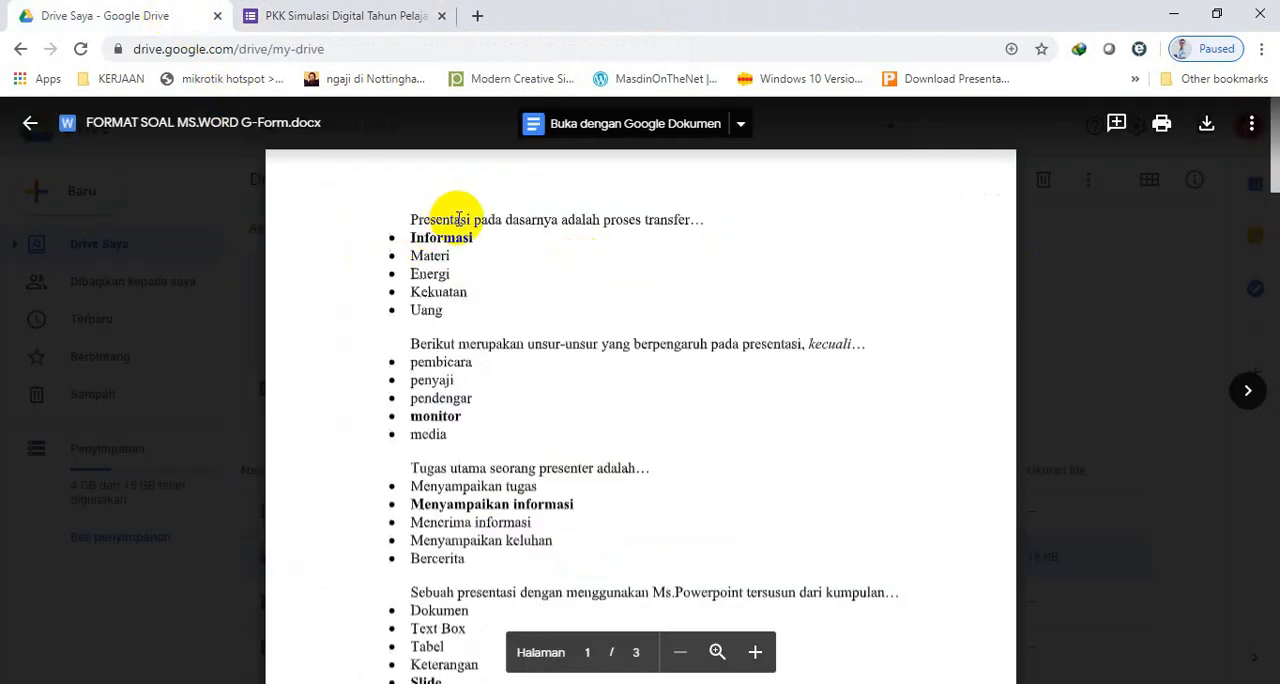
pyautogui.click(1101, 252)
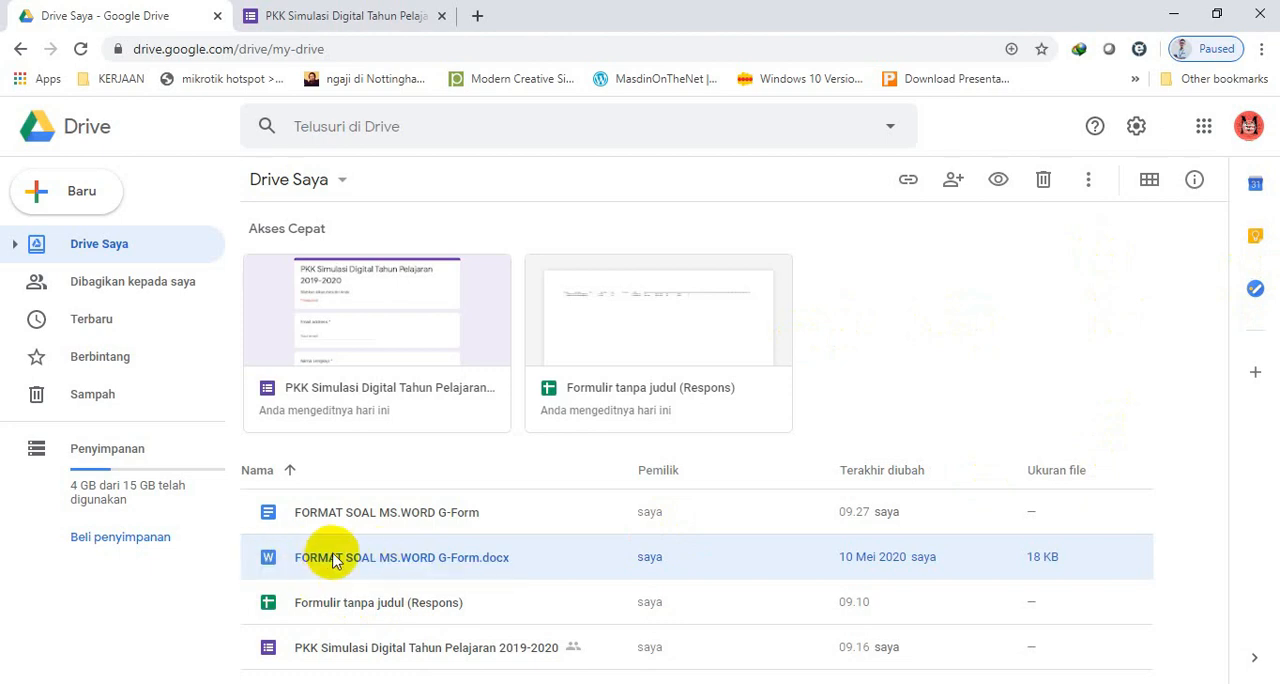
pyautogui.click(323, 515)
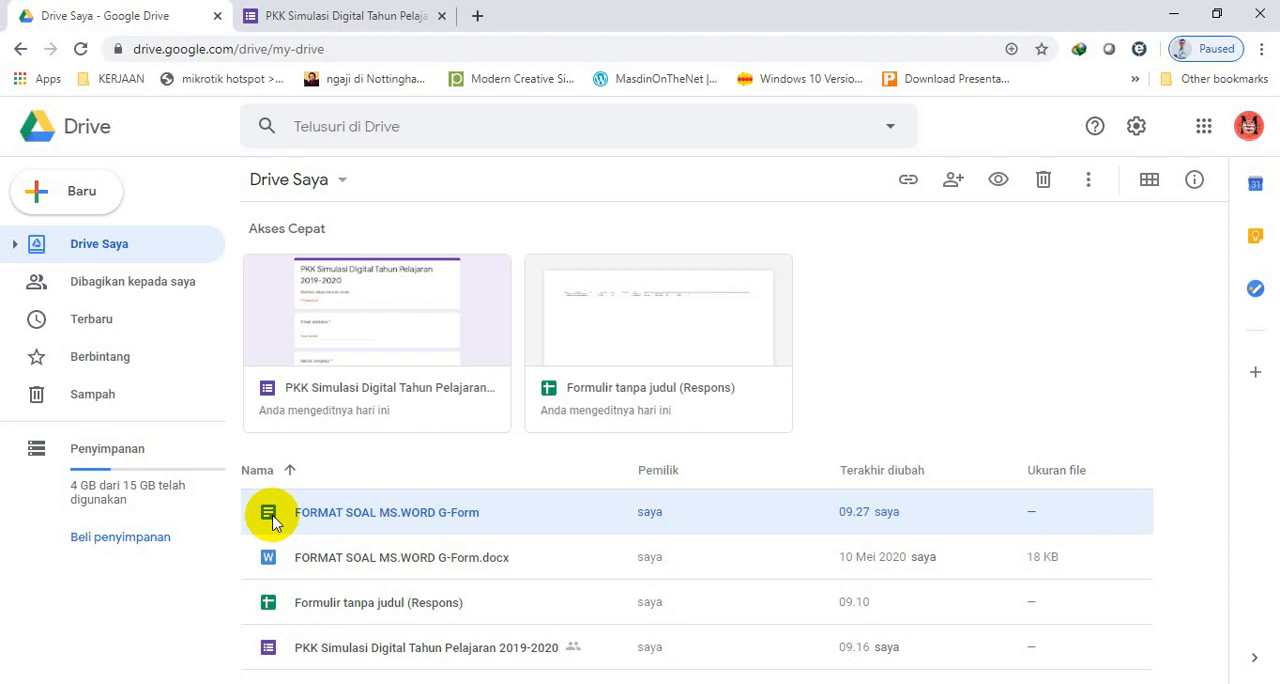
# Start the Form Builder add-on in the form "PKK Simulasi Digital Tahun Pelajaran 2019-2020" and choose Google Docs as the import source.
pyautogui.click(352, 18)
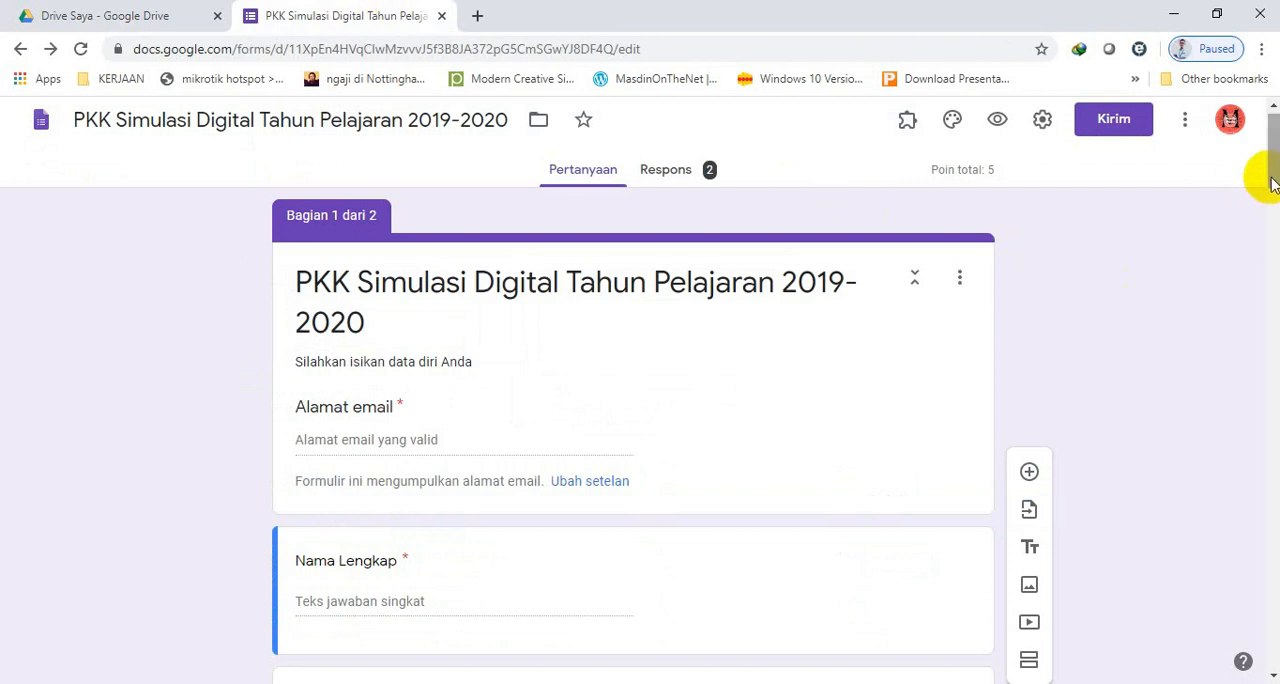
pyautogui.click(907, 122)
pyautogui.click(962, 174)
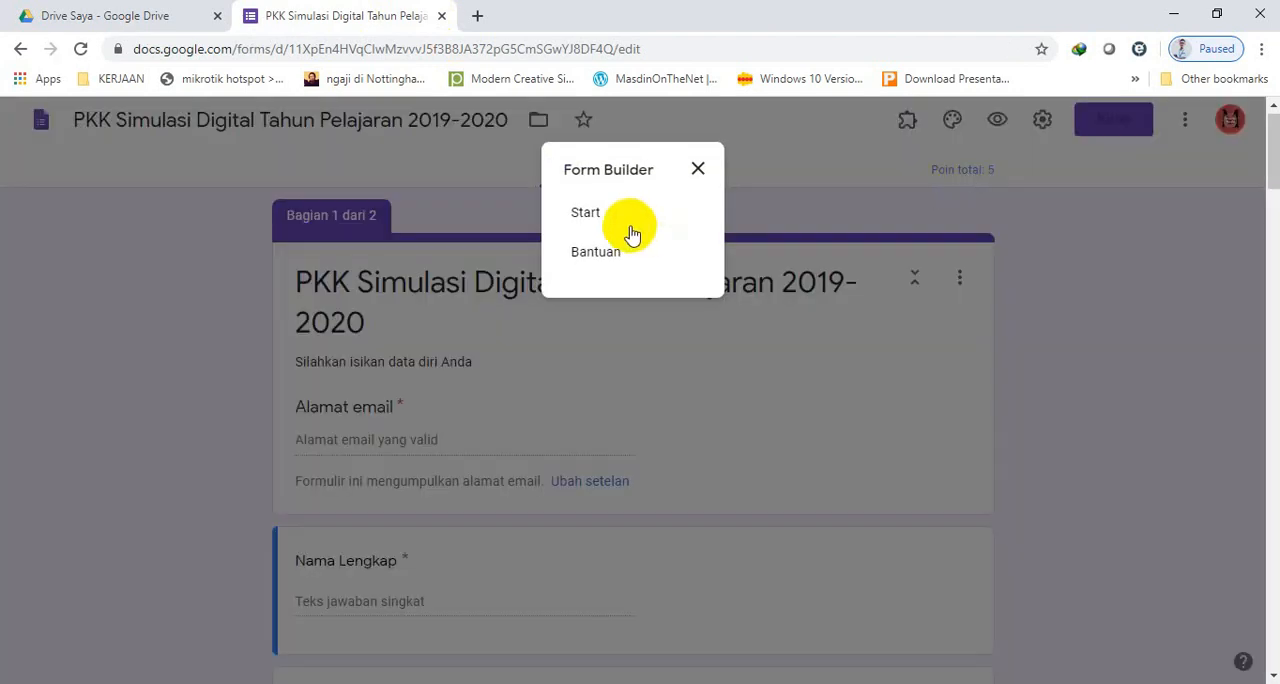
pyautogui.click(594, 220)
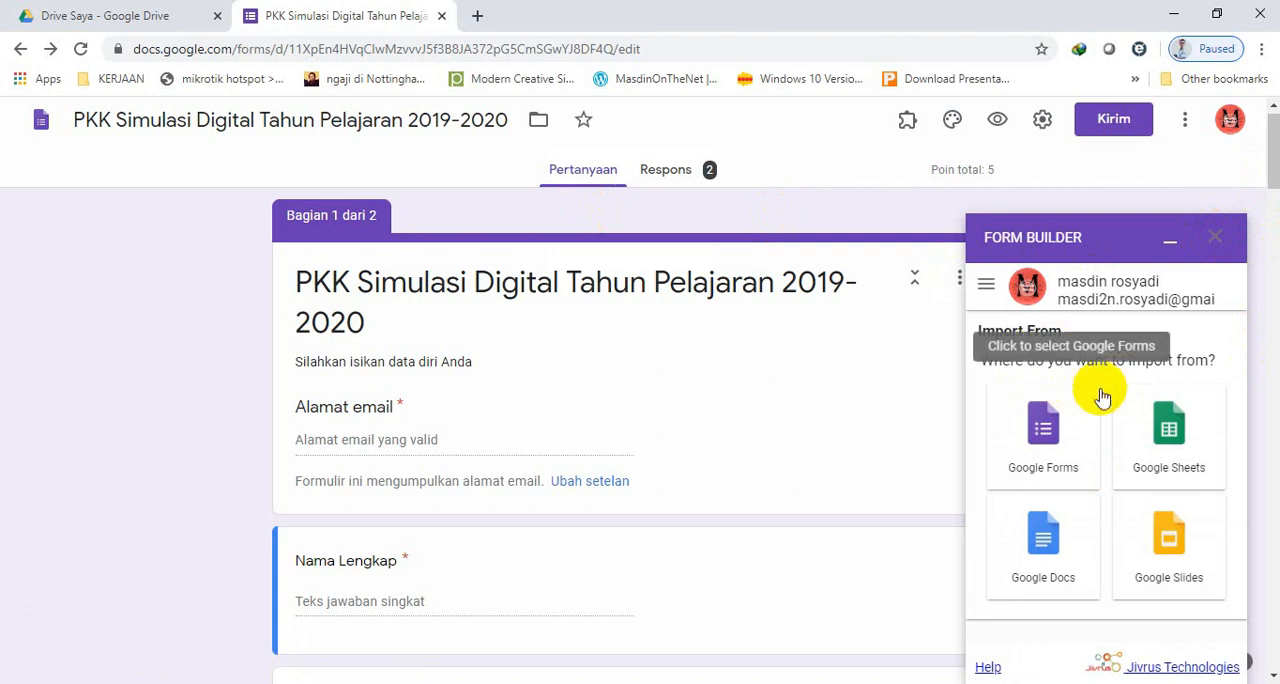
pyautogui.click(1047, 540)
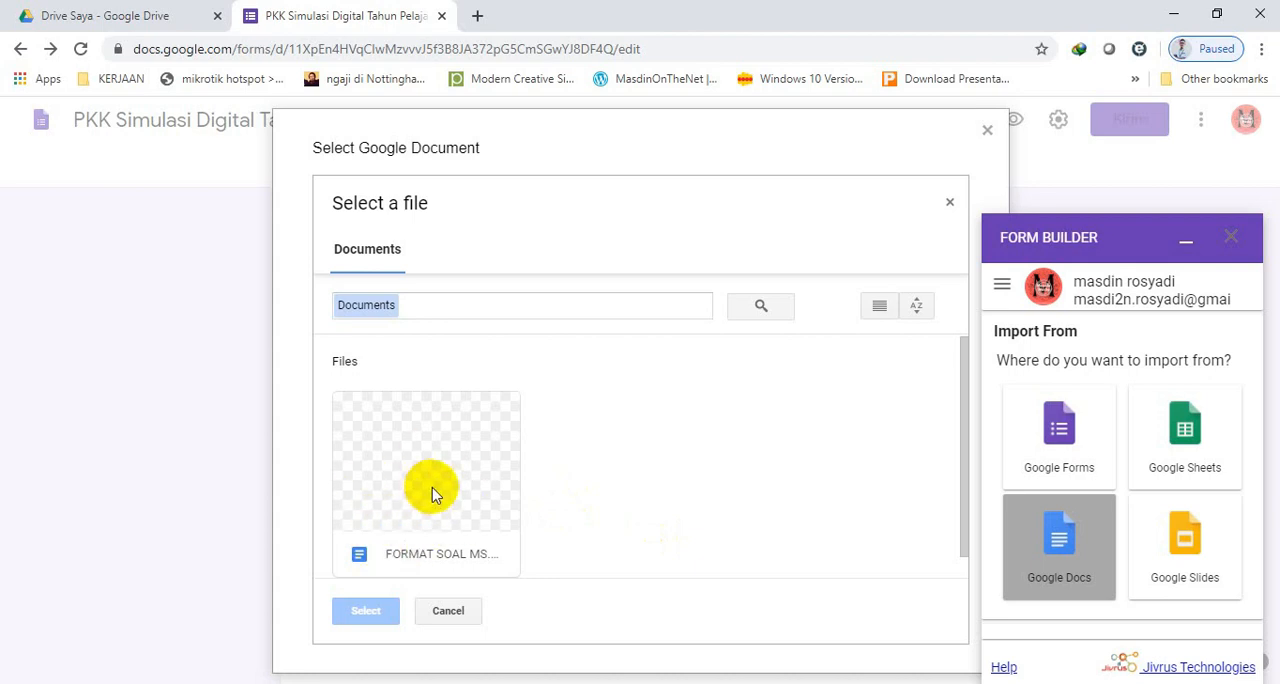
# Compare the document offered in Form Builder's file picker with the Google Dokumen file stored in Drive Saya.
pyautogui.click(108, 12)
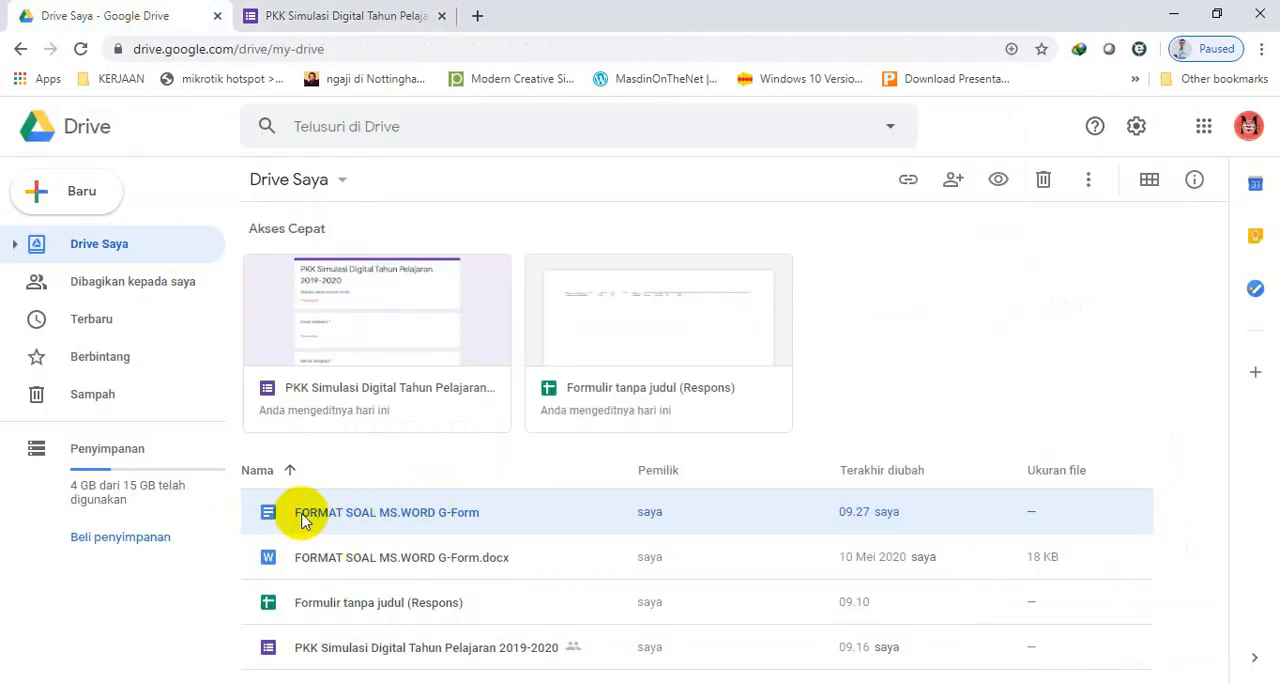
pyautogui.click(350, 16)
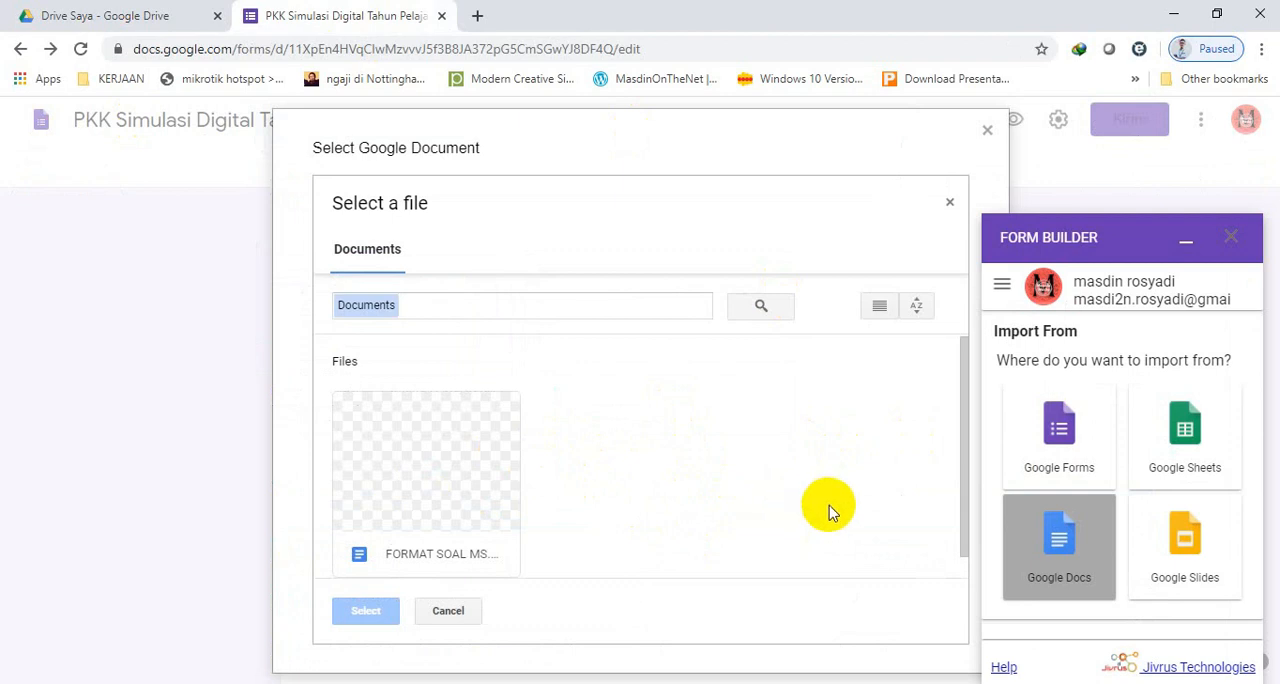
pyautogui.click(79, 13)
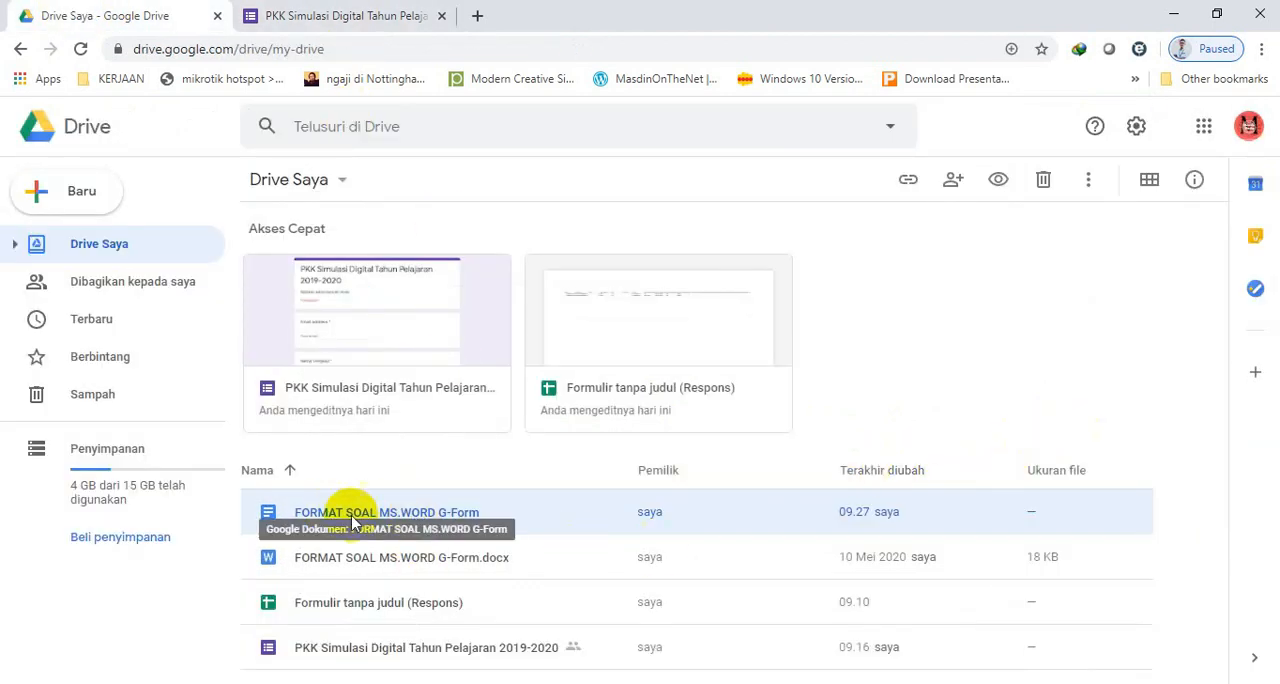
pyautogui.click(350, 10)
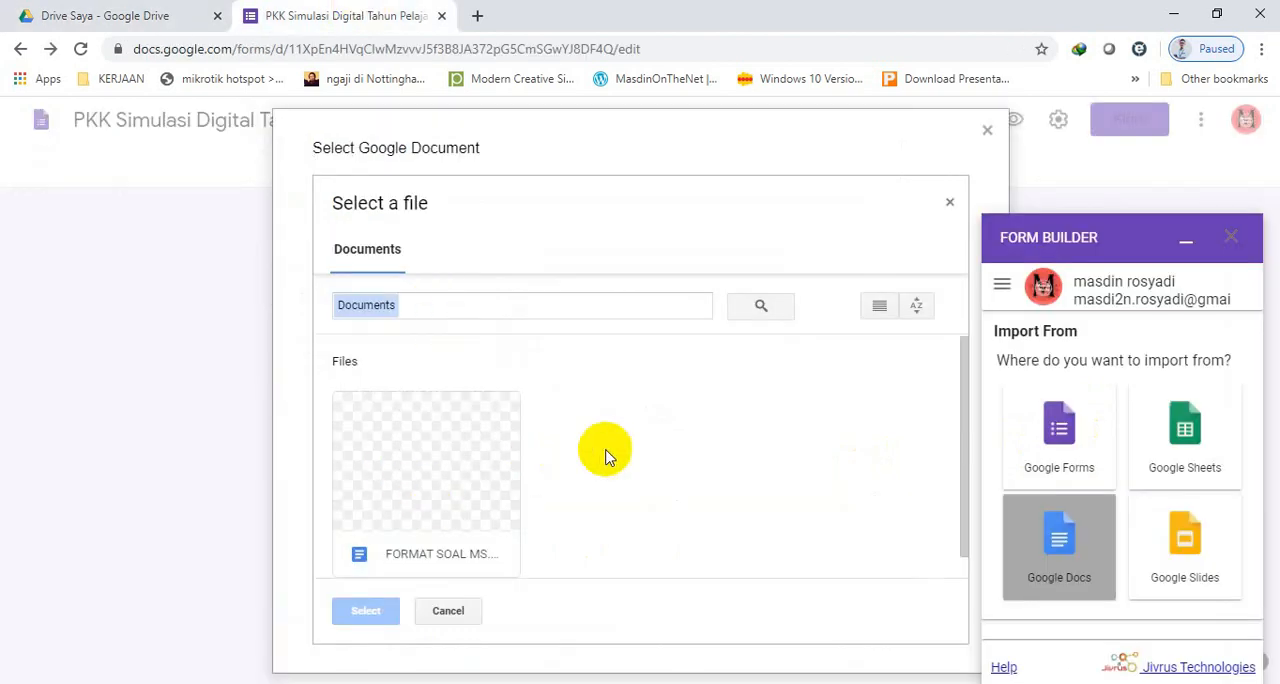
# Load the Google Docs file FORMAT SOAL MS.WORD G-Form into Form Builder as the import source.
pyautogui.click(418, 475)
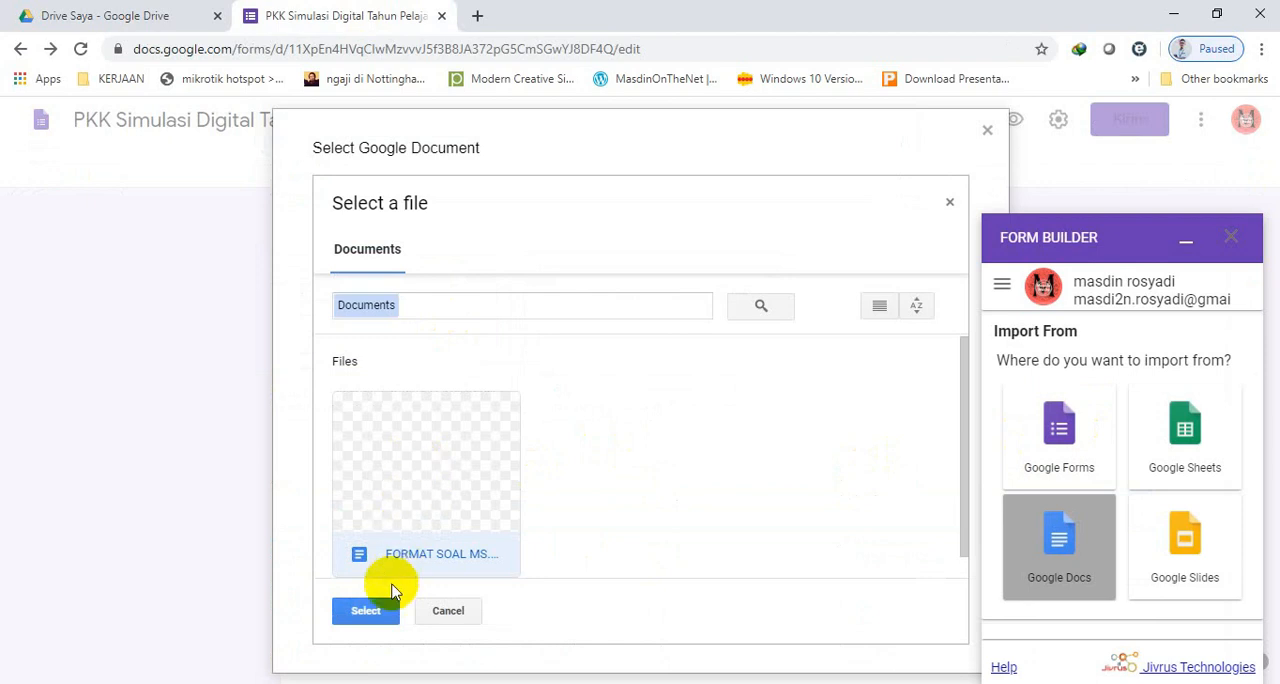
pyautogui.click(365, 614)
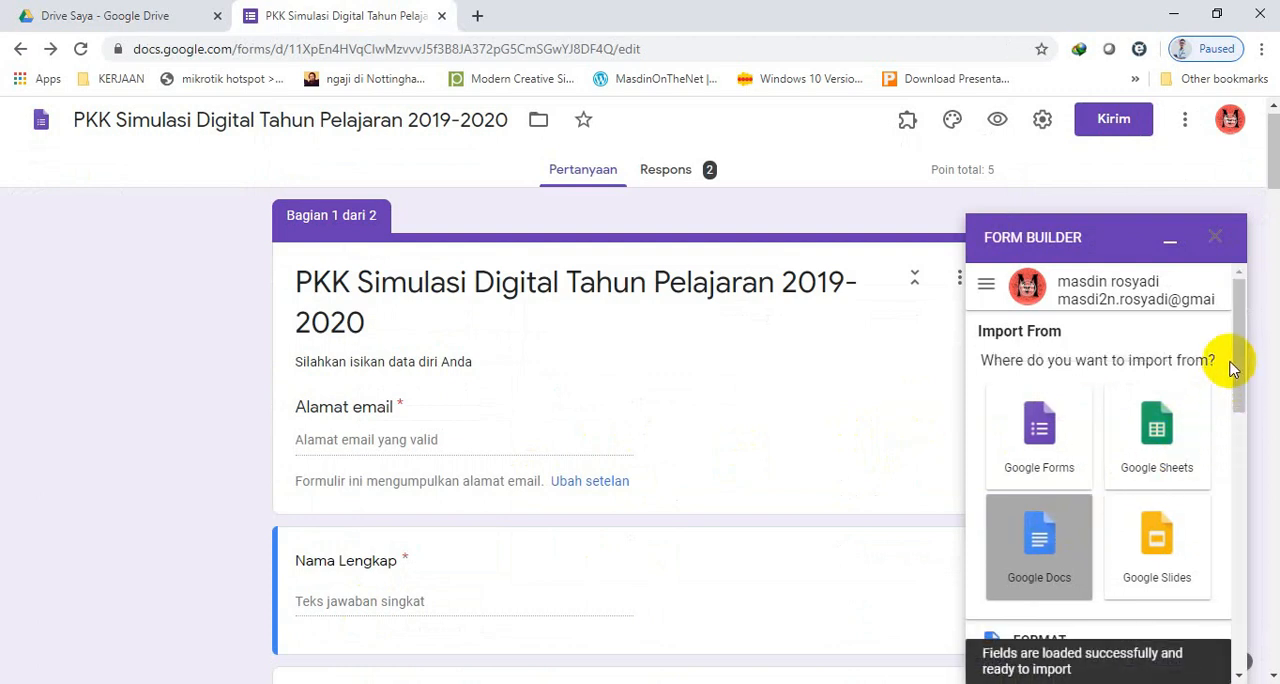
pyautogui.scroll(-1, 1240, 358)
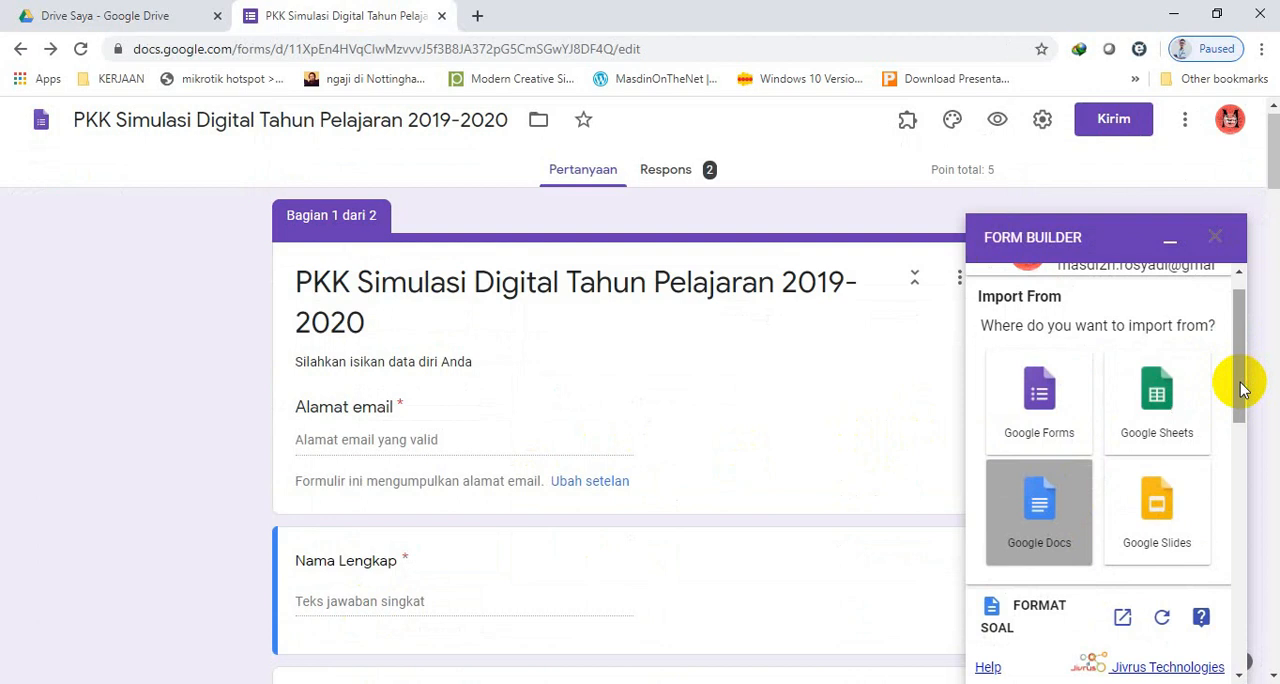
pyautogui.moveTo(1238, 368); pyautogui.dragTo(1241, 460)
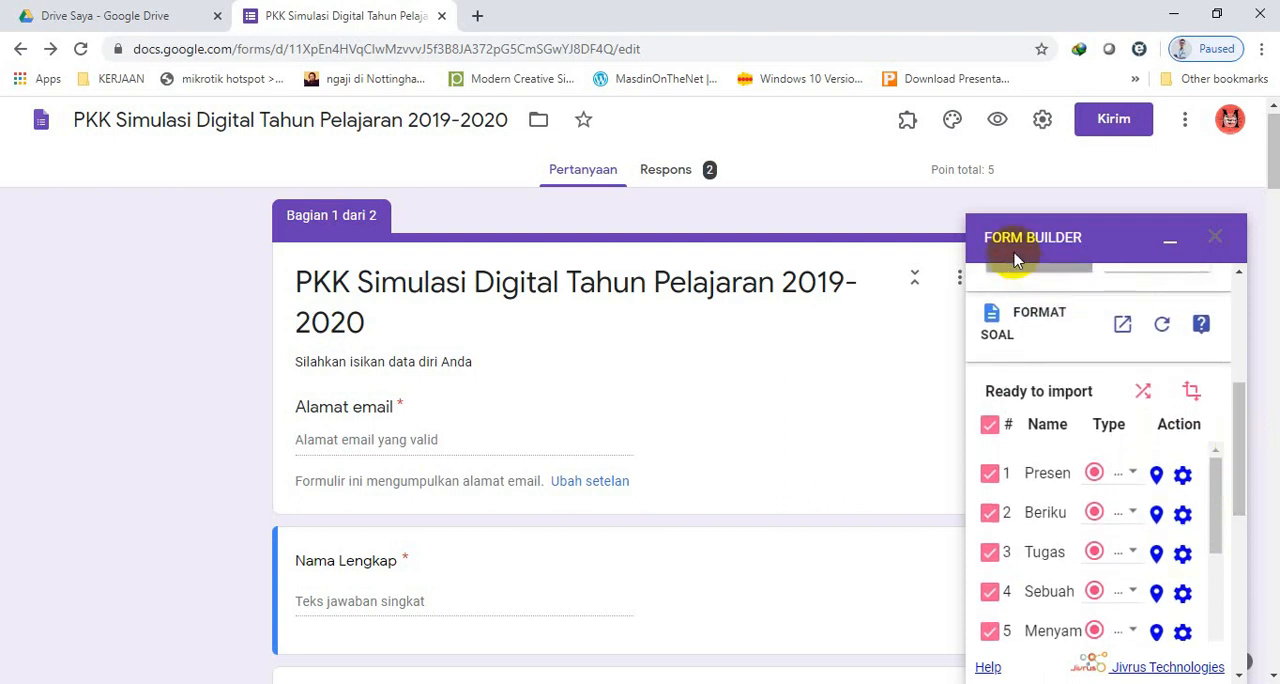
# Review the questions listed as ready to import and compare them with the Word document FORMAT SOAL MS.WORD G-Form.docx.
pyautogui.moveTo(1240, 453); pyautogui.dragTo(1240, 493)
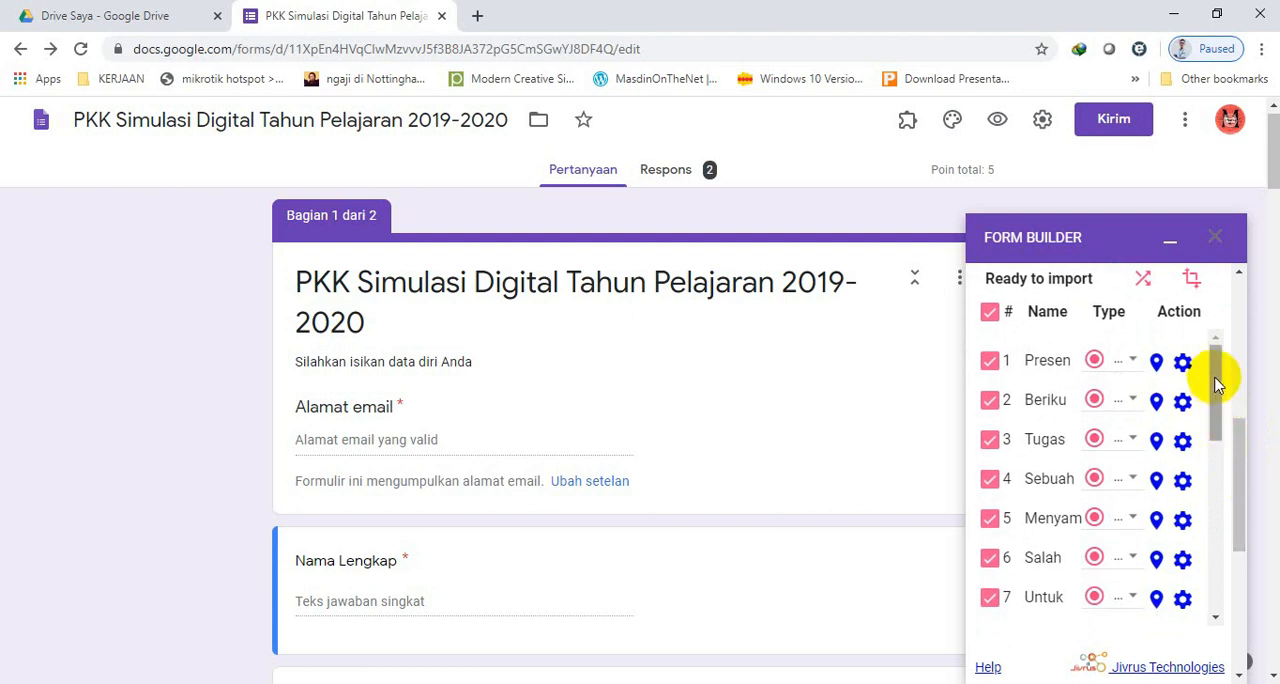
pyautogui.moveTo(1238, 445)
pyautogui.mouseDown()
pyautogui.moveTo(1237, 492)
pyautogui.moveTo(1234, 458)
pyautogui.mouseUp()
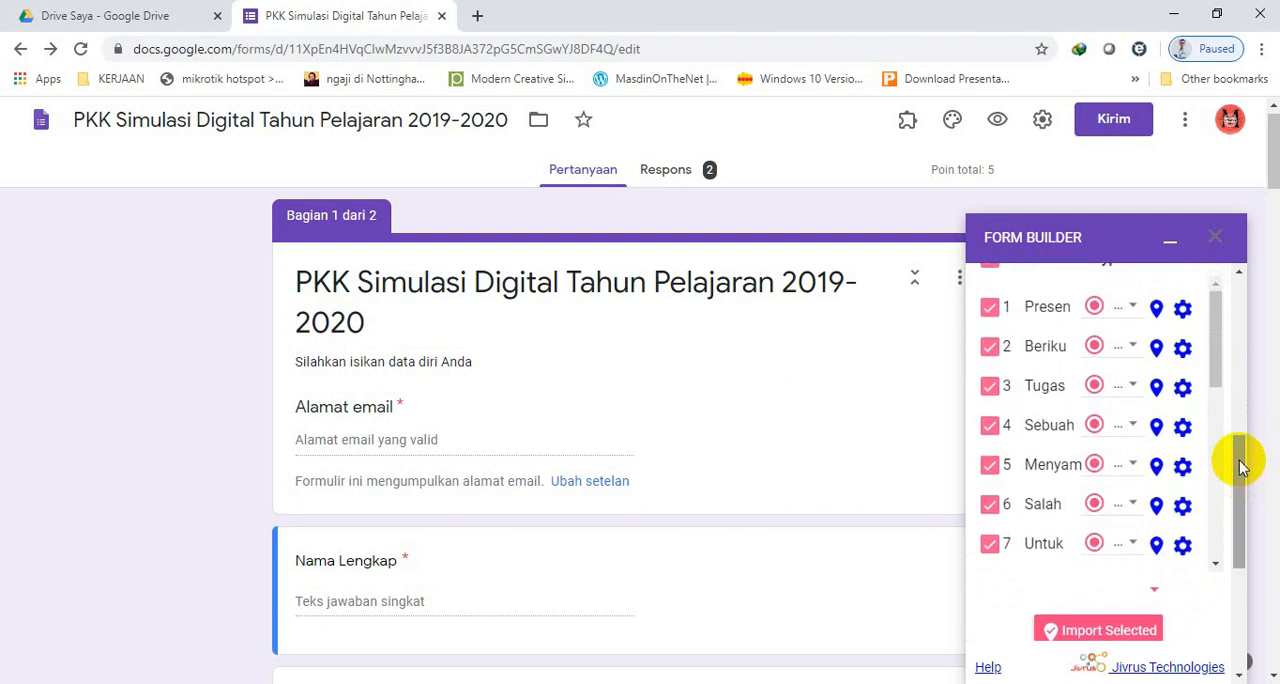
pyautogui.moveTo(1218, 355); pyautogui.dragTo(1220, 534)
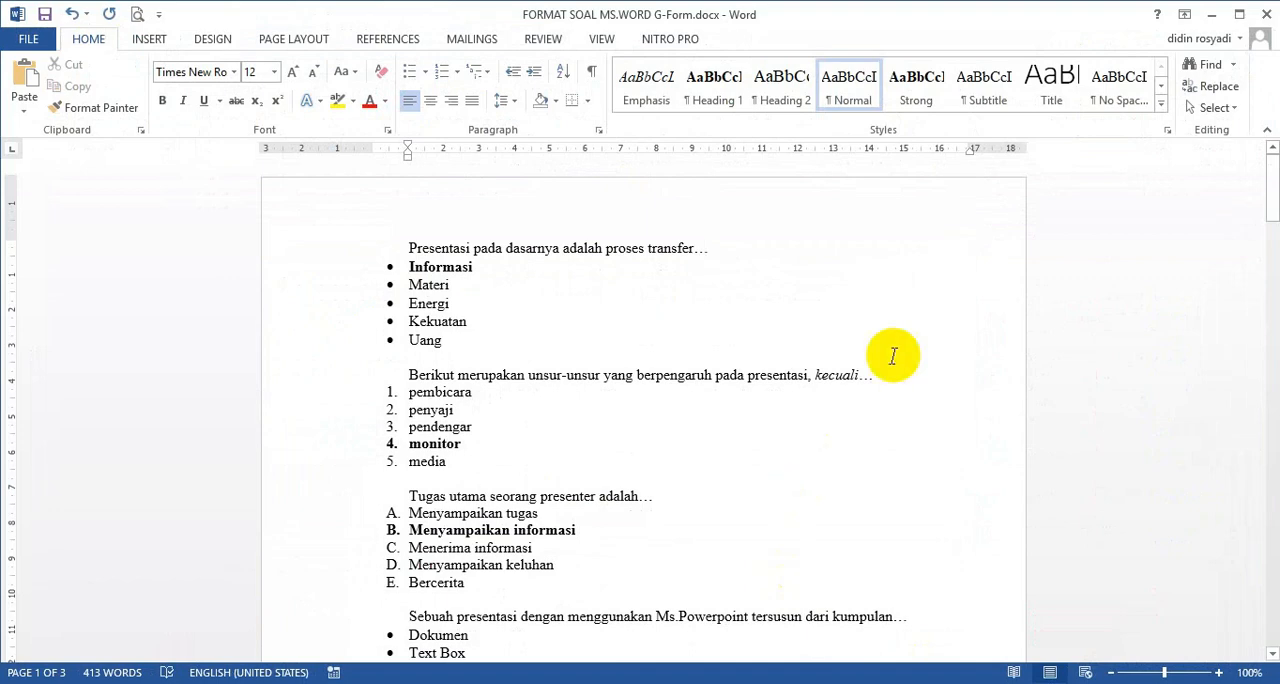
pyautogui.moveTo(1271, 160)
pyautogui.mouseDown()
pyautogui.moveTo(1269, 600)
pyautogui.moveTo(1264, 152)
pyautogui.mouseUp()
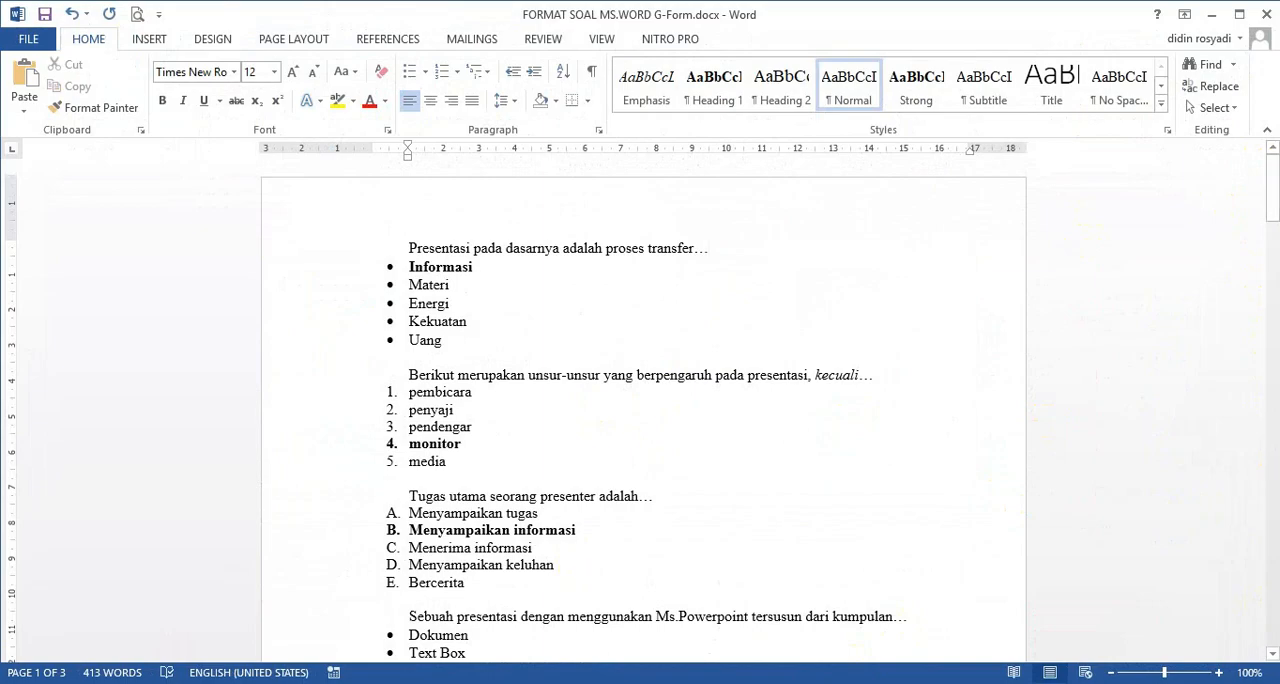
pyautogui.hotkey('alt', 'Tab')
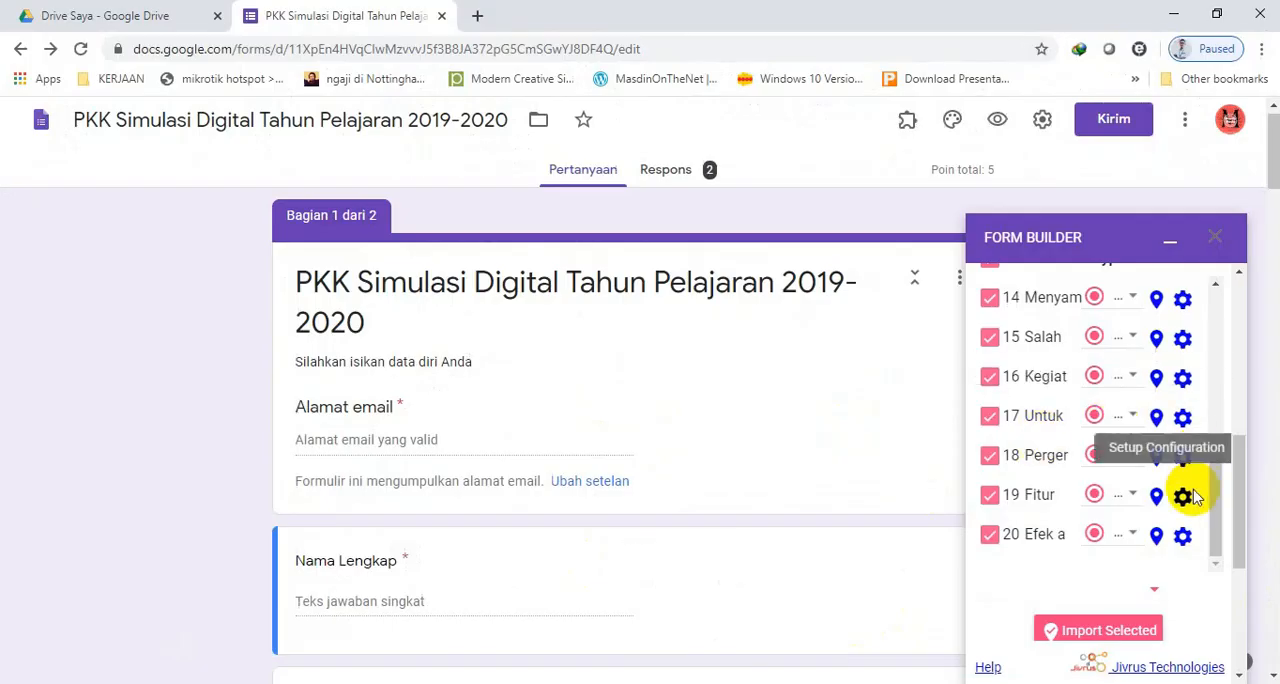
pyautogui.moveTo(1218, 497)
pyautogui.mouseDown()
pyautogui.moveTo(1222, 312)
pyautogui.moveTo(1218, 512)
pyautogui.mouseUp()
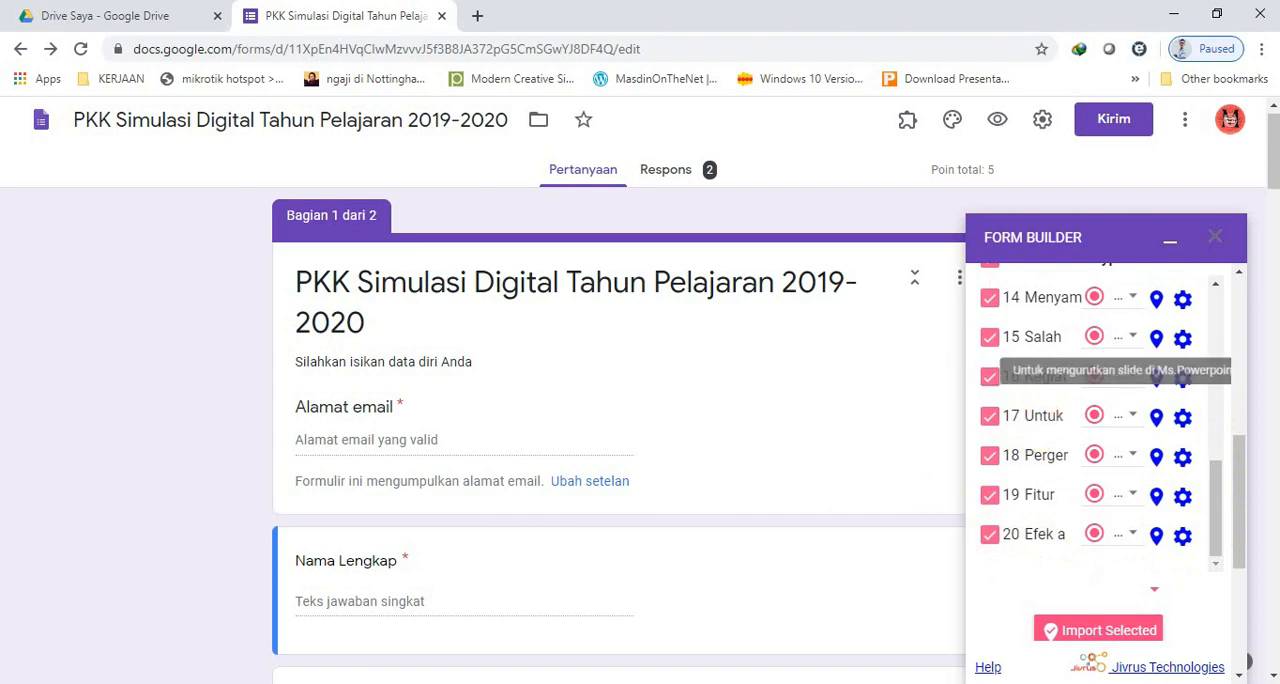
pyautogui.hotkey('alt', 'Tab')
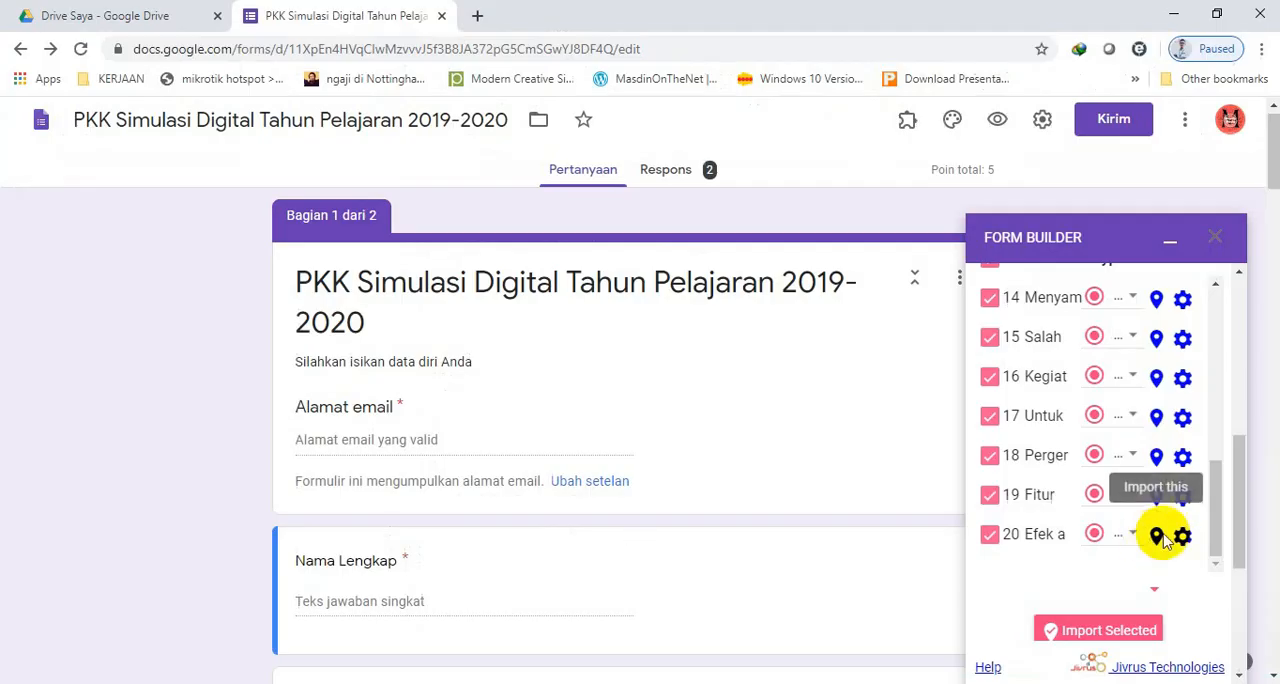
pyautogui.moveTo(1218, 537); pyautogui.dragTo(1224, 358)
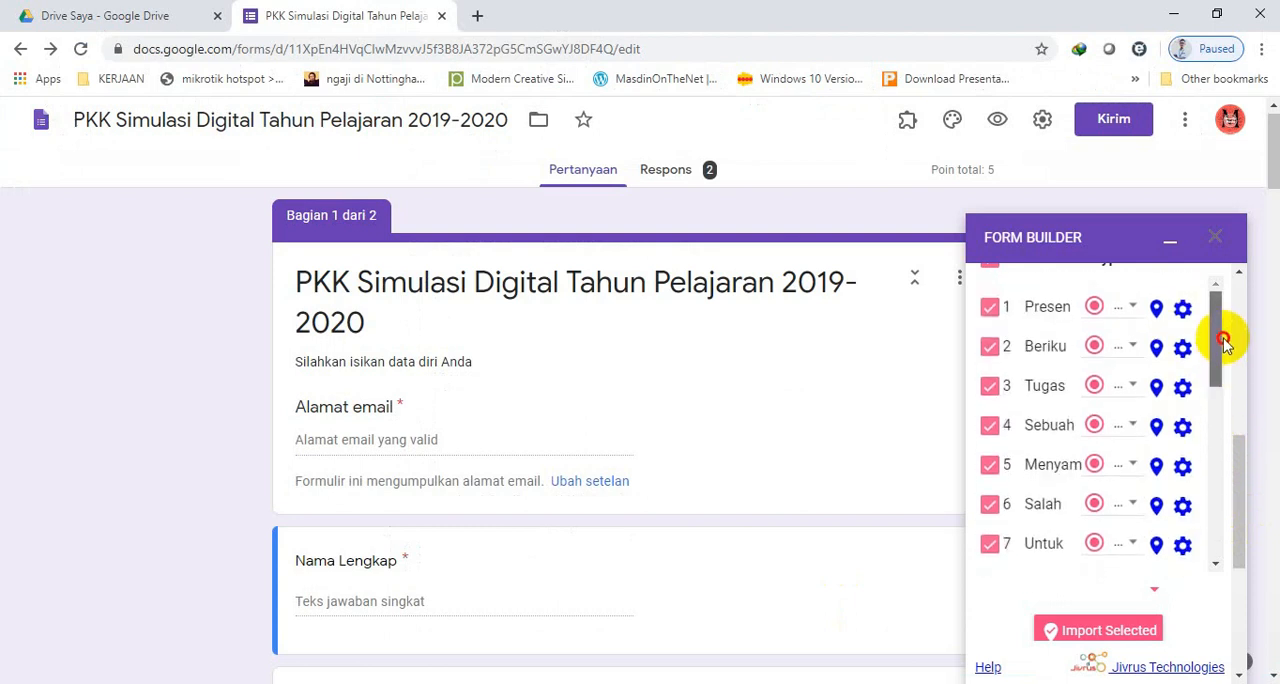
pyautogui.moveTo(1234, 475); pyautogui.dragTo(1247, 410)
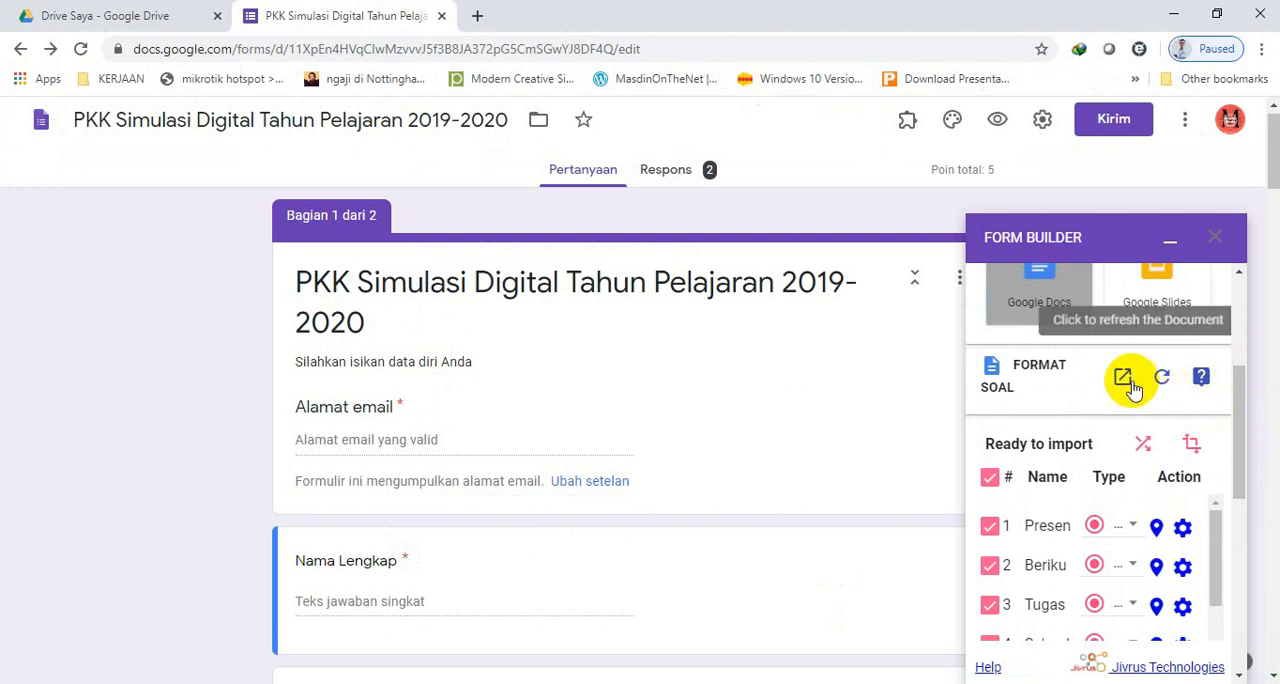
pyautogui.moveTo(1243, 398)
pyautogui.mouseDown()
pyautogui.moveTo(1240, 434)
pyautogui.moveTo(1240, 389)
pyautogui.mouseUp()
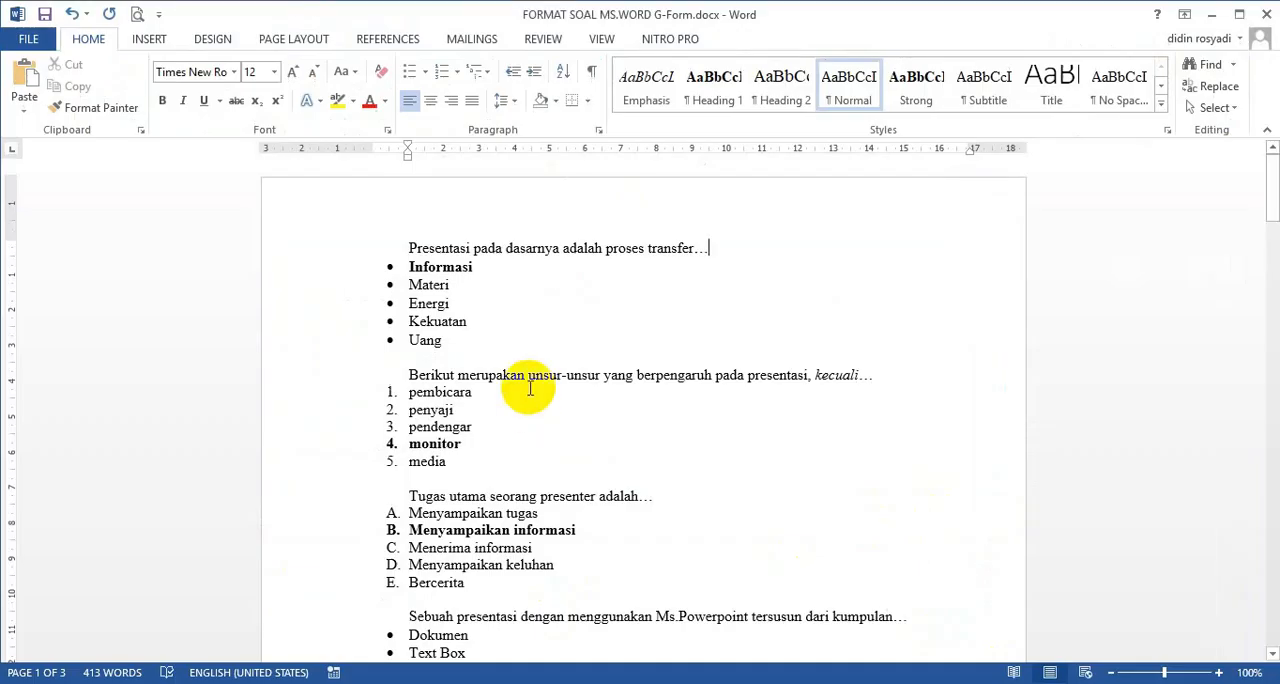
pyautogui.click(436, 246)
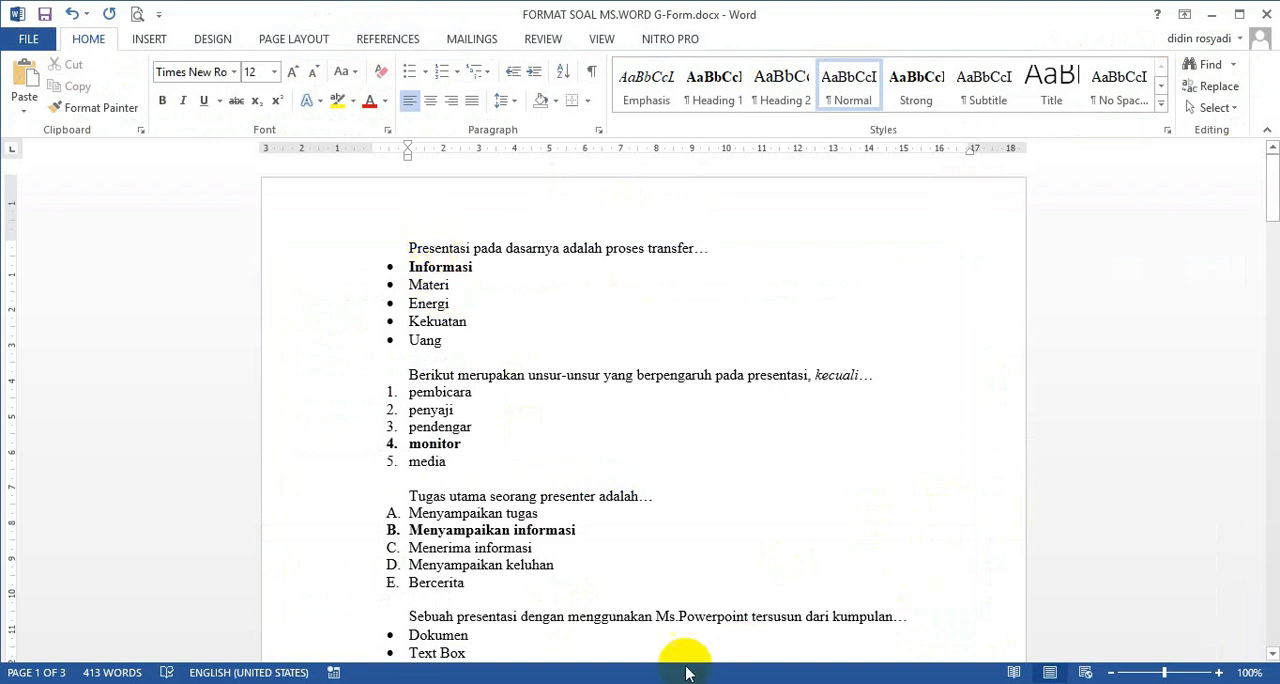
pyautogui.hotkey('alt', 'Tab')
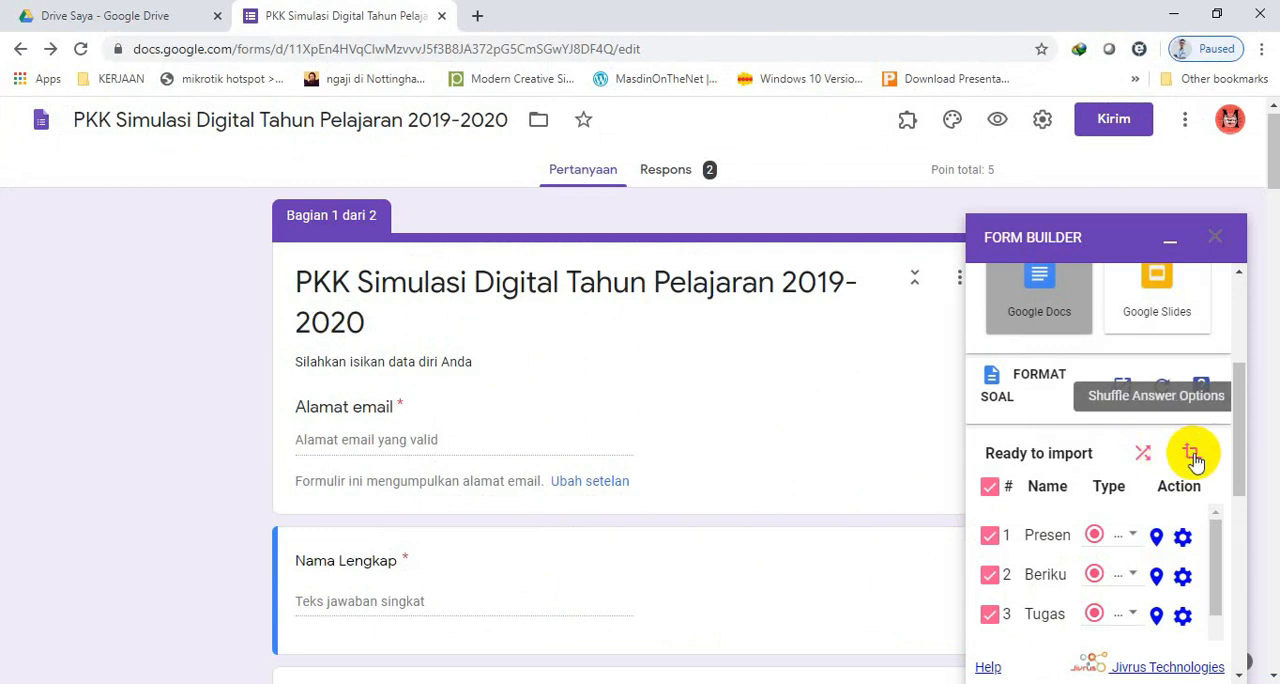
# Review the import position setting, keep it at Bottom, and examine where the form's existing questions end.
pyautogui.moveTo(1240, 477); pyautogui.dragTo(1242, 517)
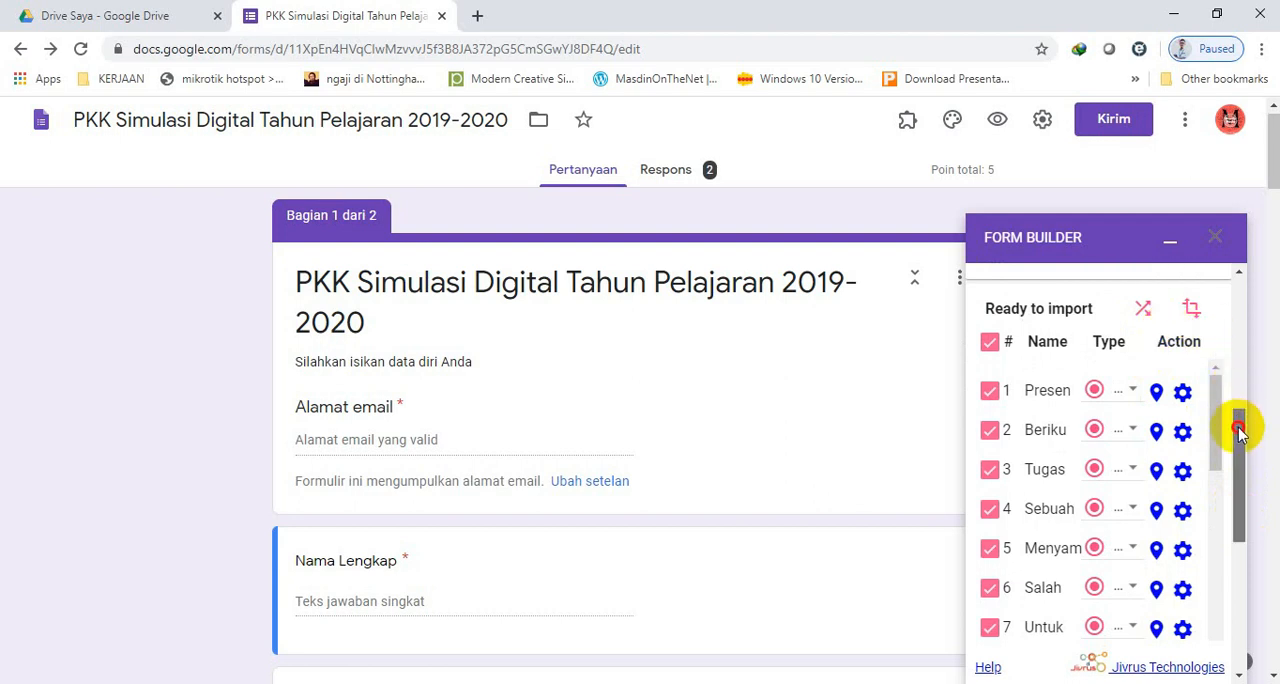
pyautogui.moveTo(1237, 424); pyautogui.dragTo(1243, 460)
pyautogui.moveTo(1223, 343); pyautogui.dragTo(1237, 605)
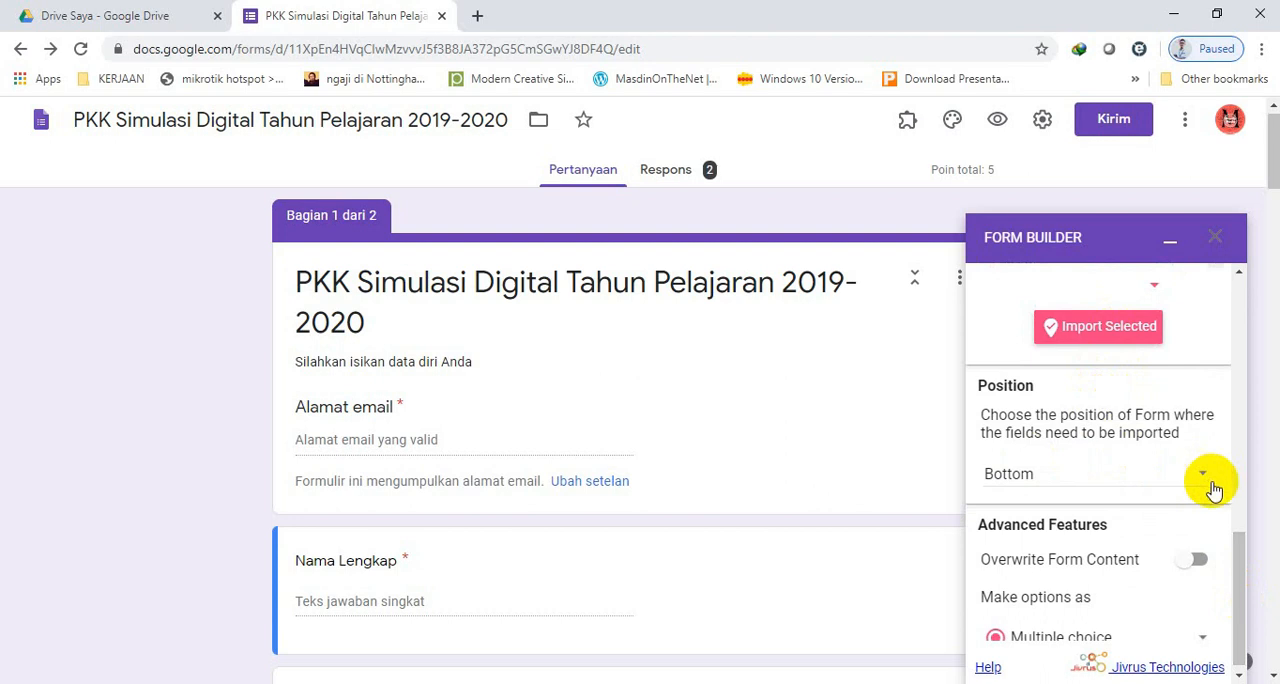
pyautogui.click(1218, 383)
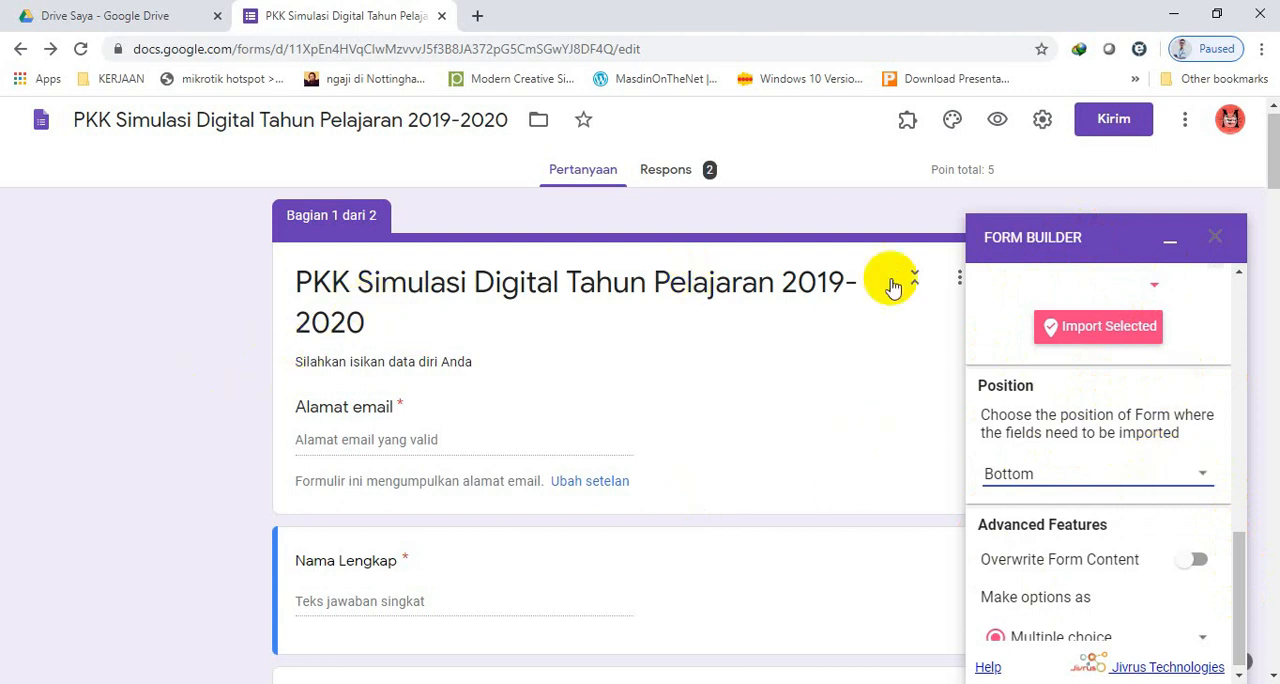
pyautogui.moveTo(1272, 160); pyautogui.dragTo(1272, 640)
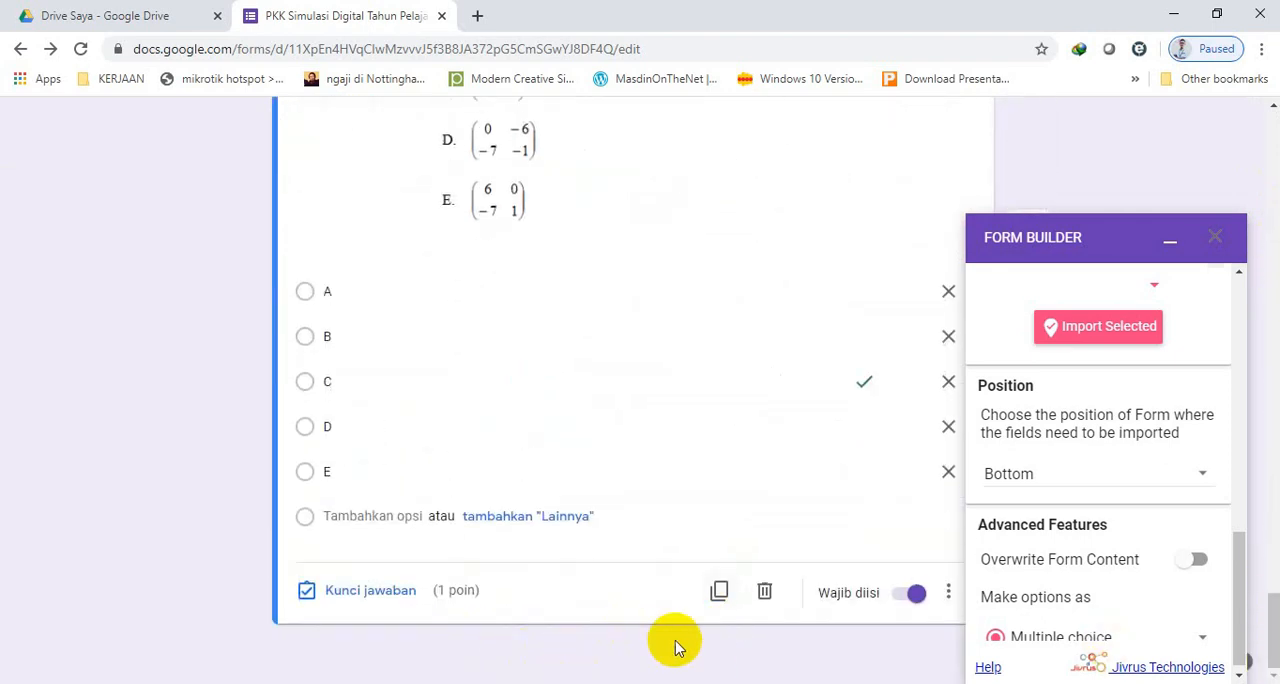
pyautogui.moveTo(1244, 553); pyautogui.dragTo(1245, 578)
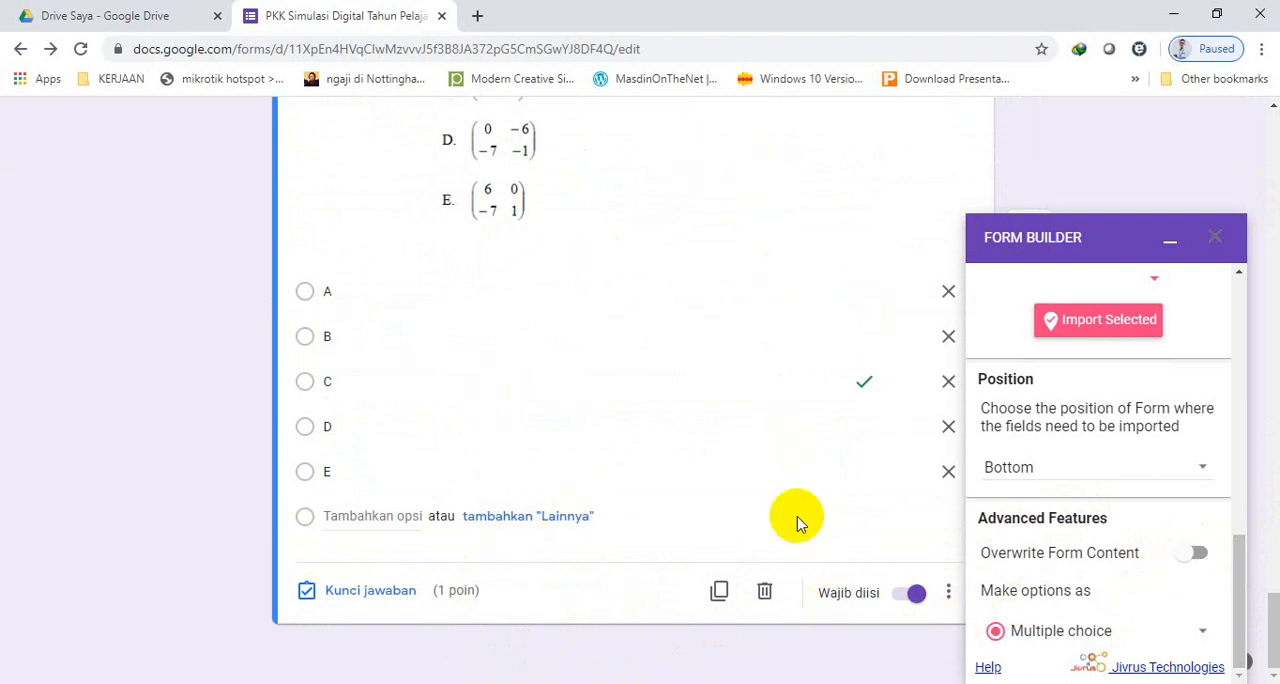
# Try out the Overwrite Form Content option, leave it off, and import all 20 selected questions into the form.
pyautogui.click(1198, 554)
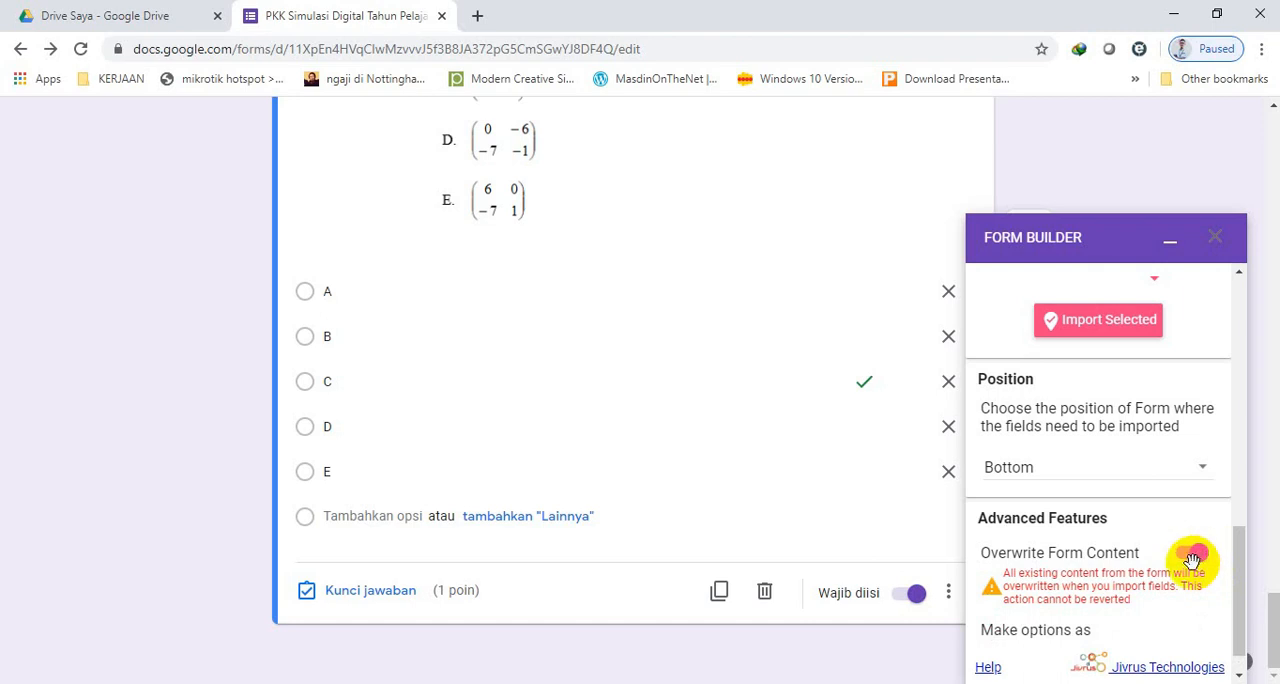
pyautogui.click(1192, 556)
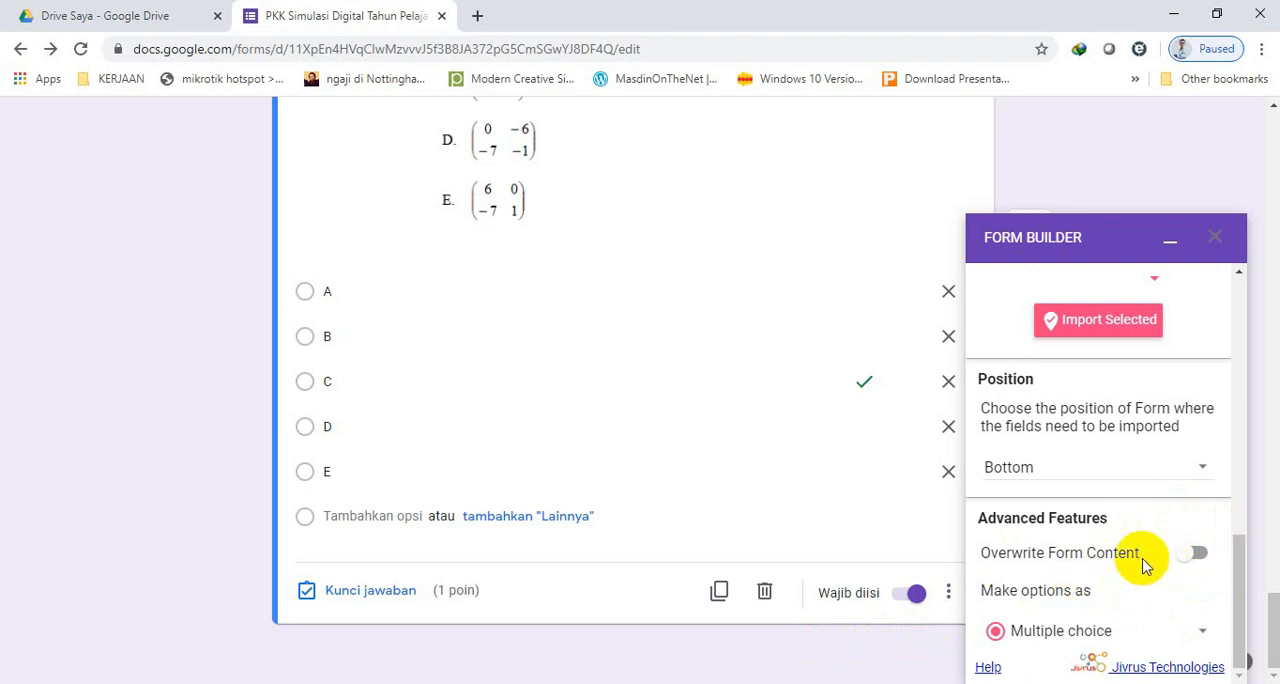
pyautogui.moveTo(1240, 583); pyautogui.dragTo(1243, 528)
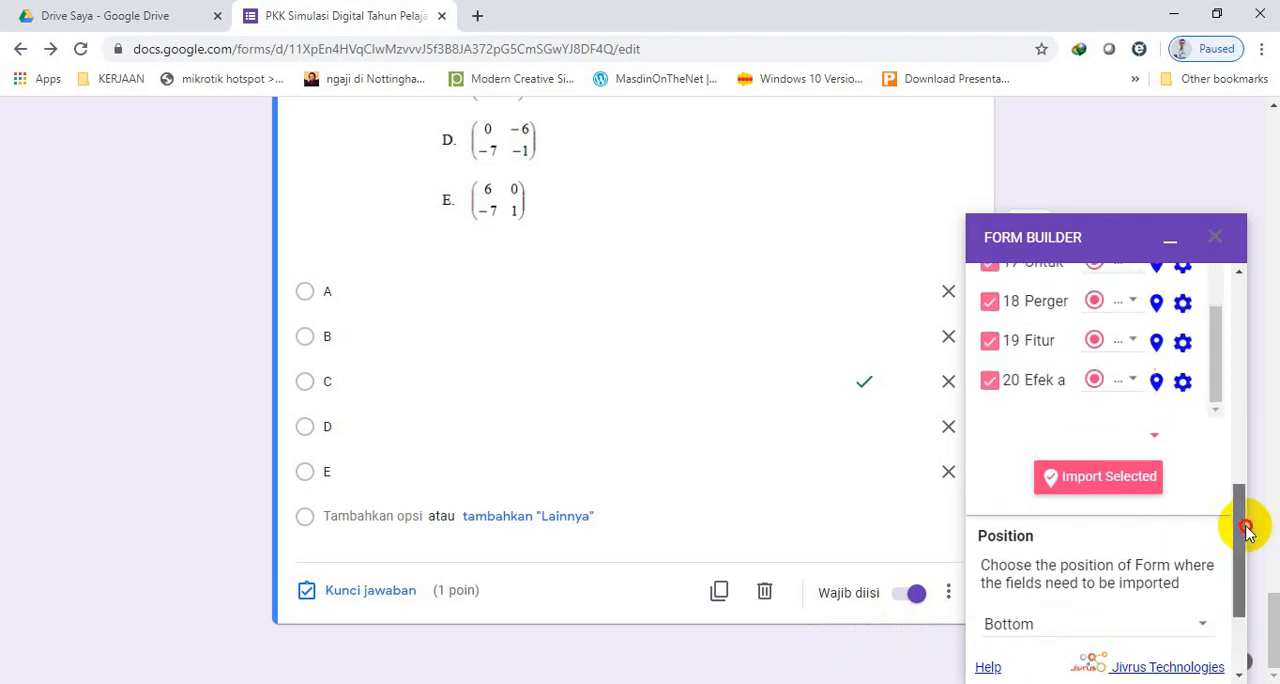
pyautogui.click(1087, 505)
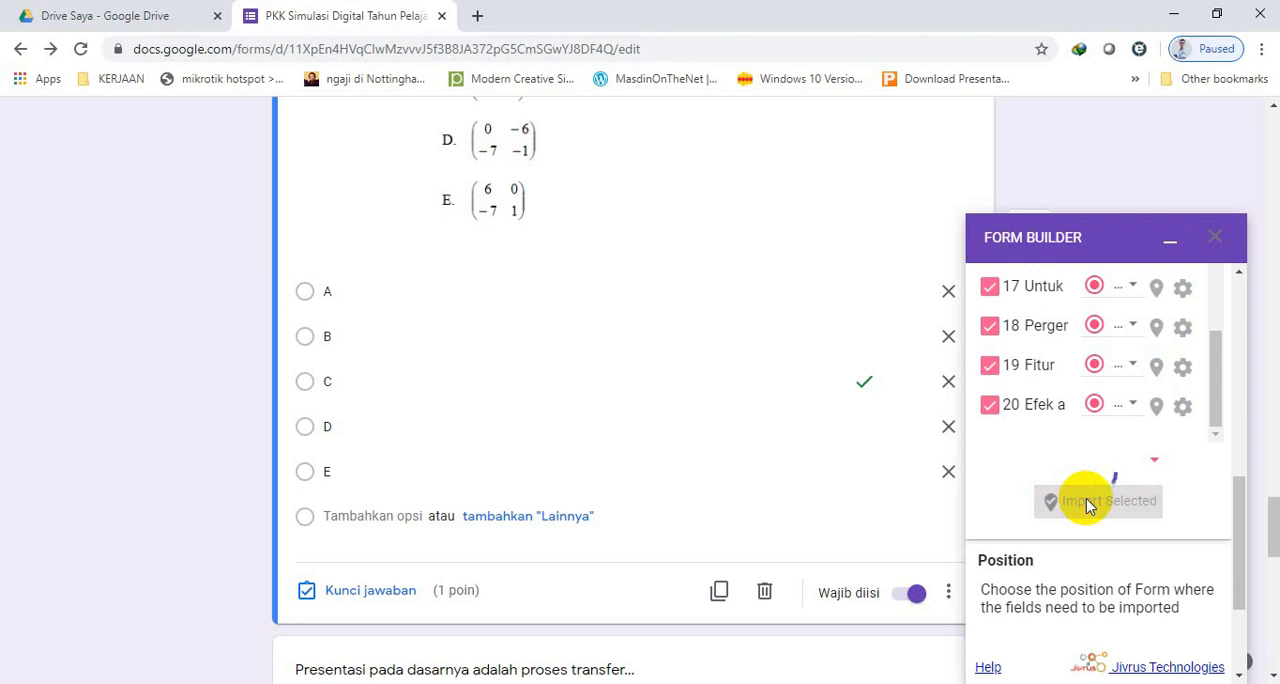
# Check the imported questions down to the end of the form and close Form Builder.
pyautogui.moveTo(1274, 505); pyautogui.dragTo(1274, 655)
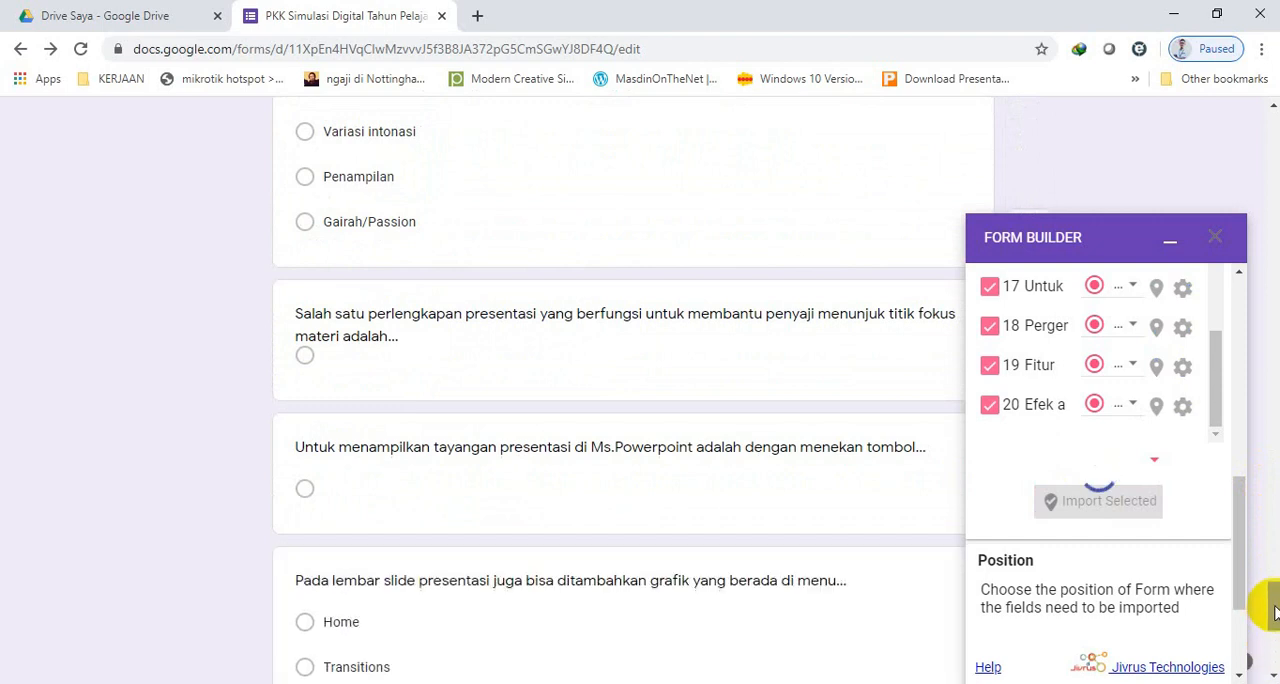
pyautogui.moveTo(1274, 585); pyautogui.dragTo(1274, 655)
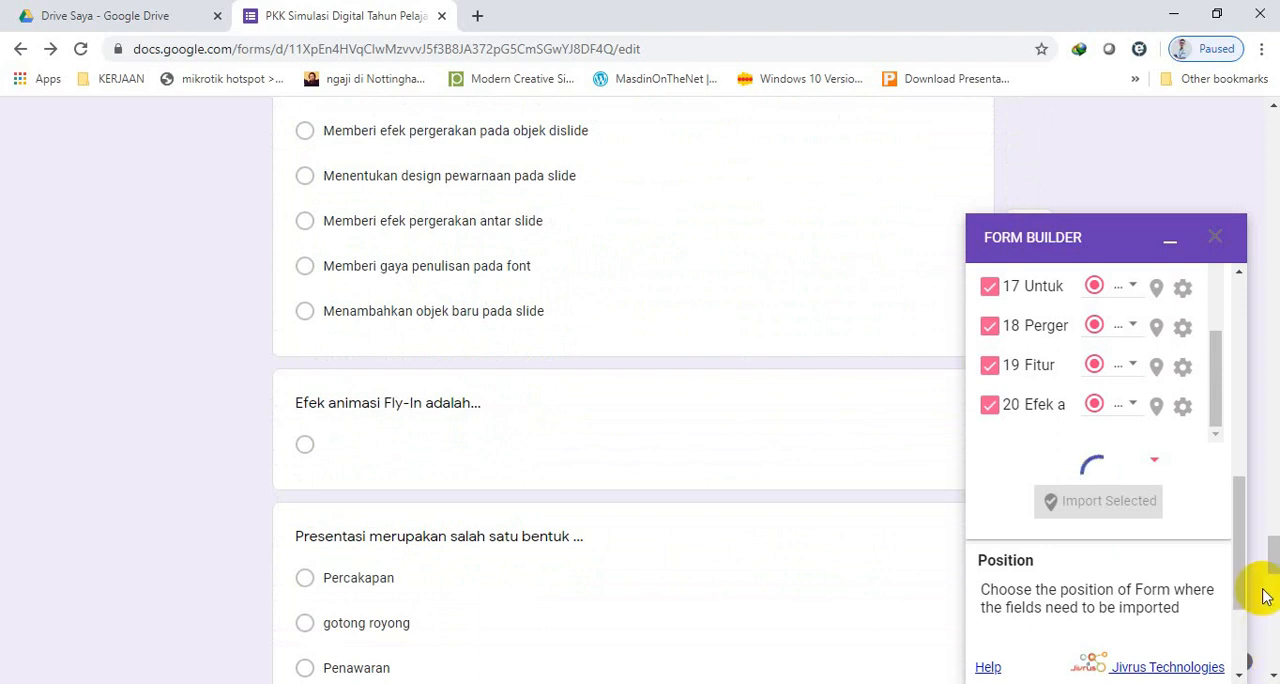
pyautogui.moveTo(1275, 540); pyautogui.dragTo(1271, 677)
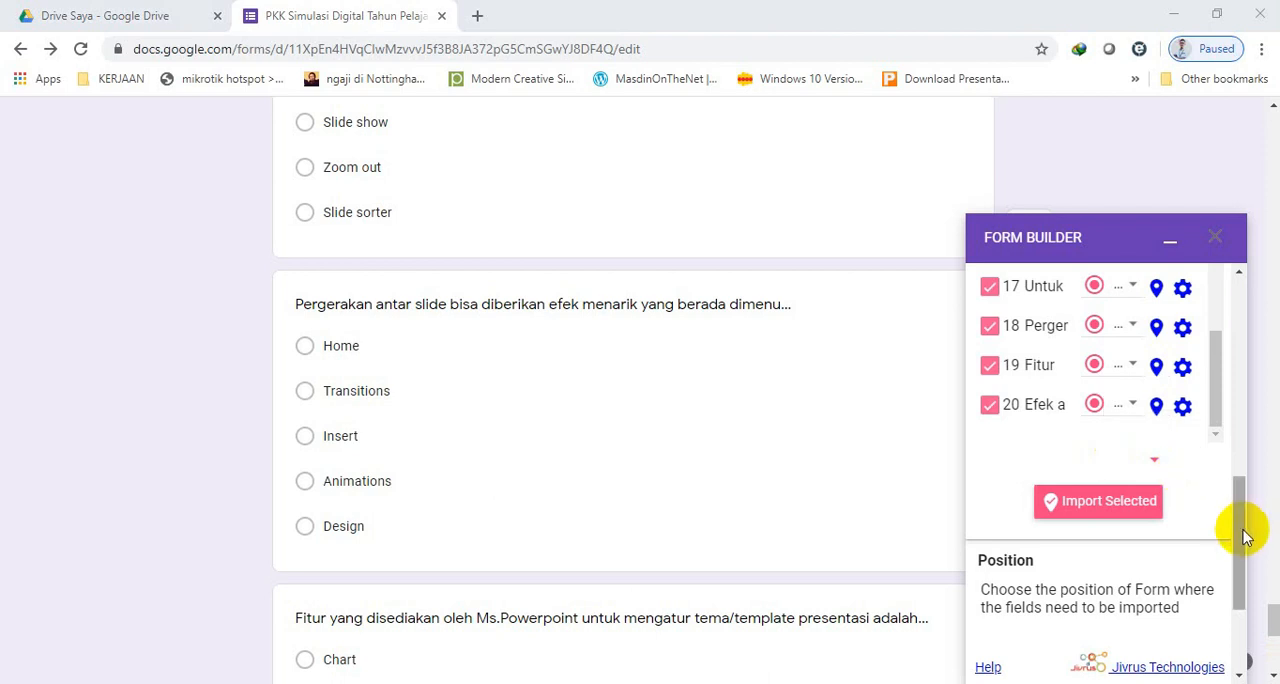
pyautogui.moveTo(1273, 625); pyautogui.dragTo(1273, 668)
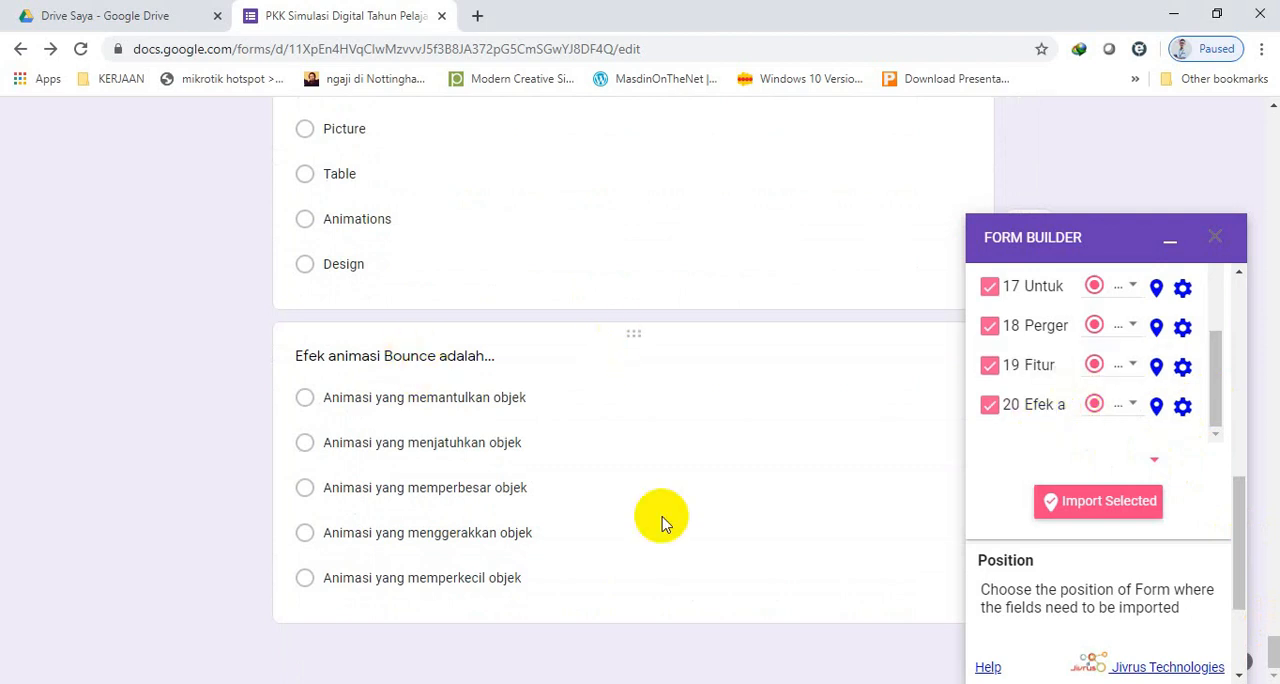
pyautogui.click(1217, 238)
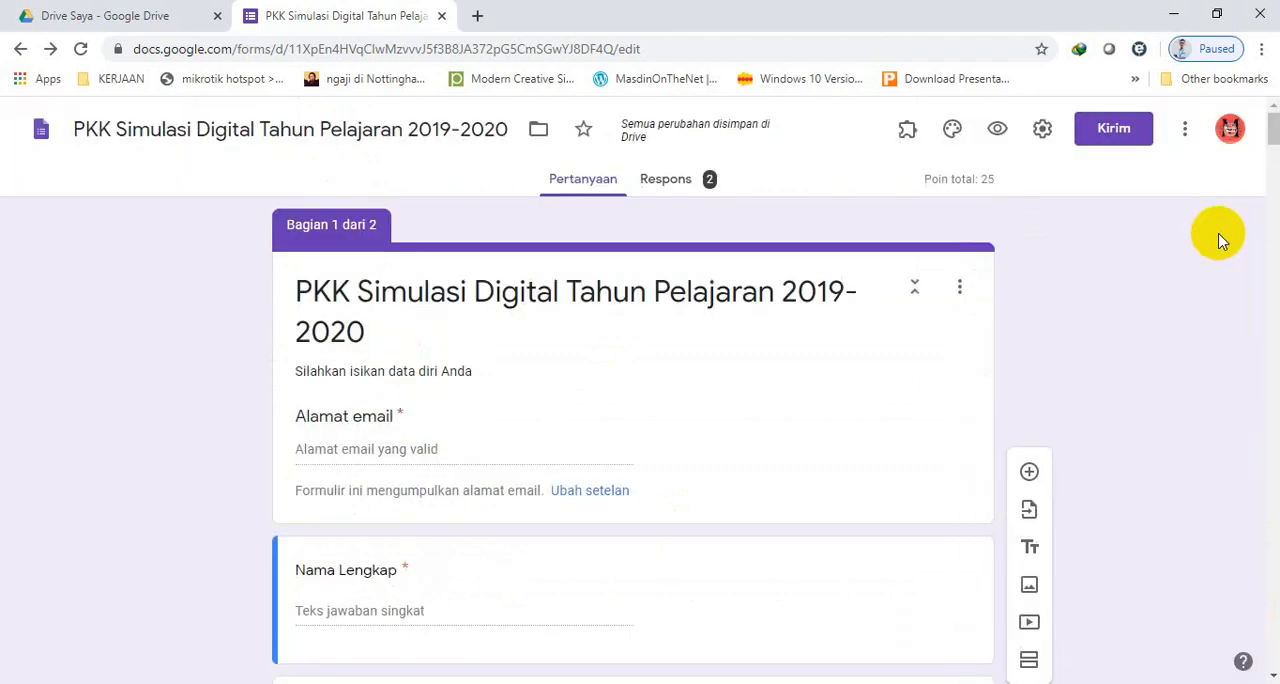
# Open the imported question "Presentasi pada dasarnya adalah proses transfer…" and check which answer option is marked correct.
pyautogui.moveTo(1273, 133); pyautogui.dragTo(1269, 361)
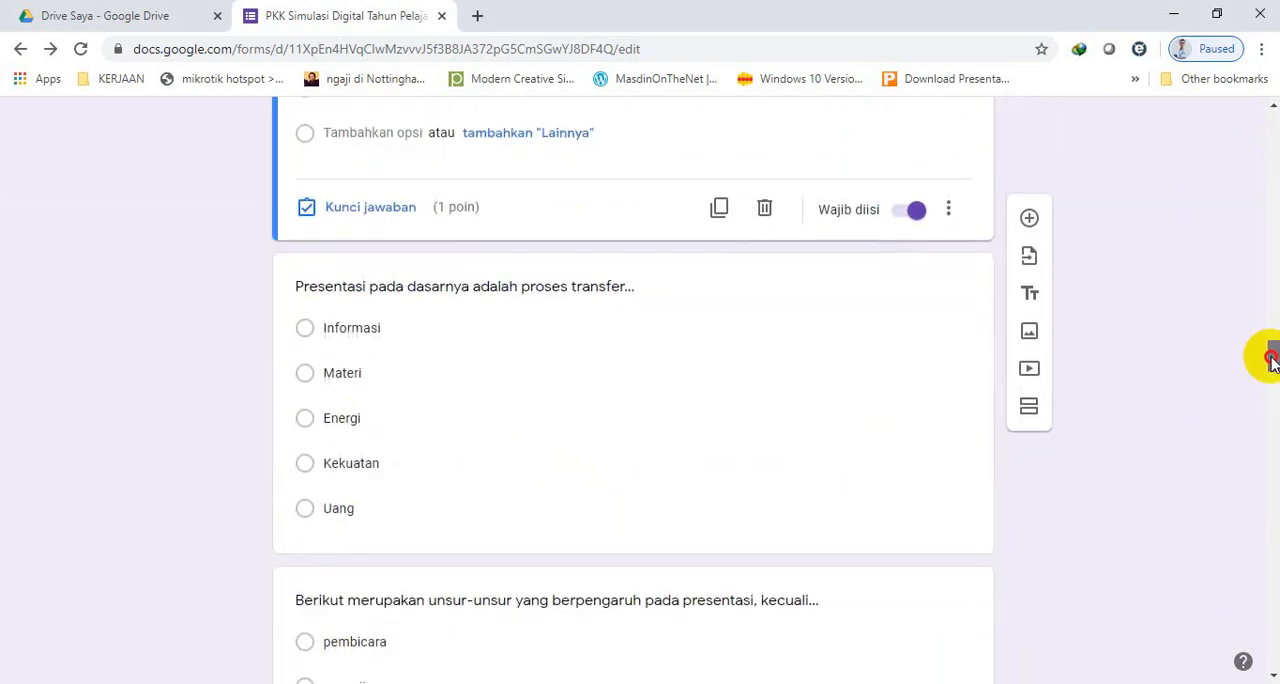
pyautogui.click(508, 351)
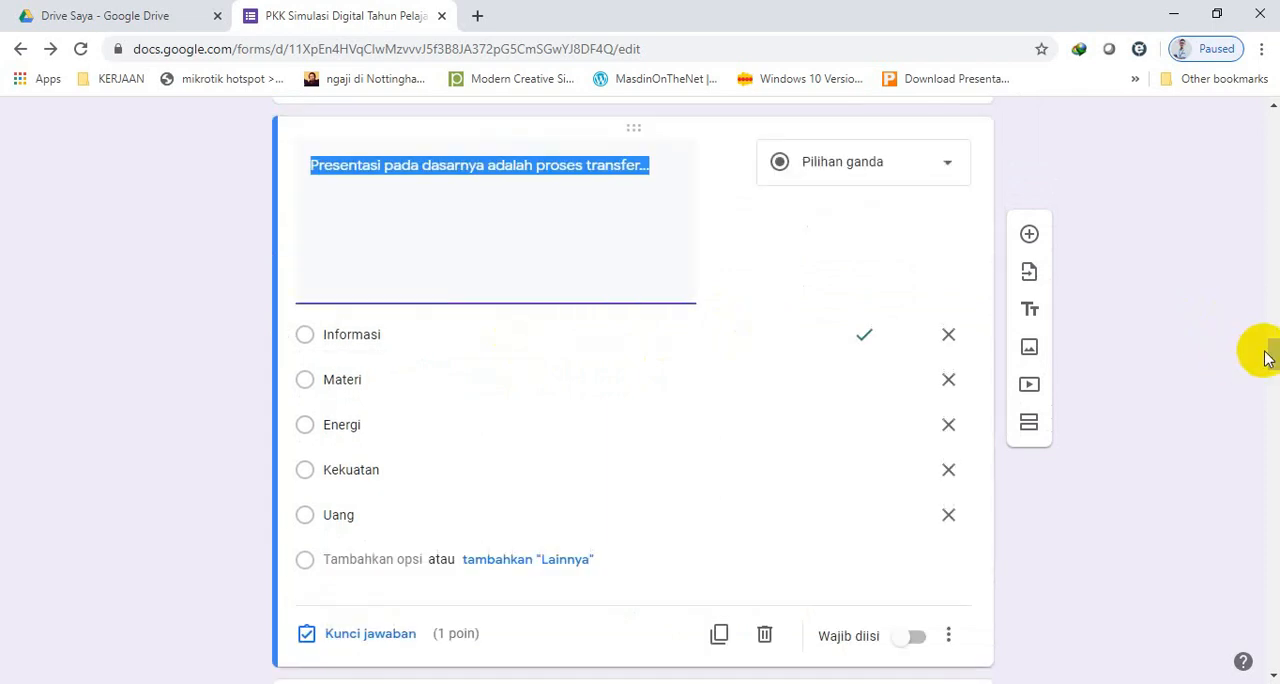
pyautogui.moveTo(1272, 356)
pyautogui.mouseDown()
pyautogui.moveTo(1269, 337)
pyautogui.moveTo(1272, 360)
pyautogui.mouseUp()
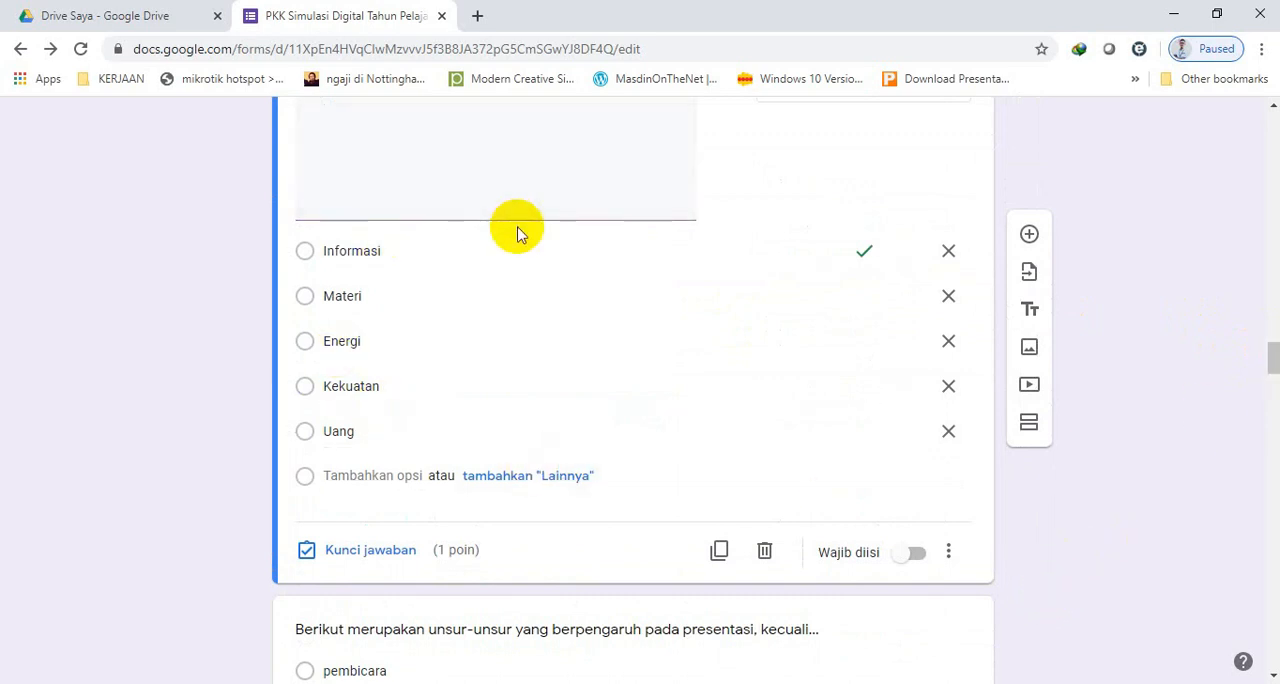
pyautogui.moveTo(1273, 358)
pyautogui.mouseDown()
pyautogui.moveTo(1273, 338)
pyautogui.moveTo(1273, 352)
pyautogui.mouseUp()
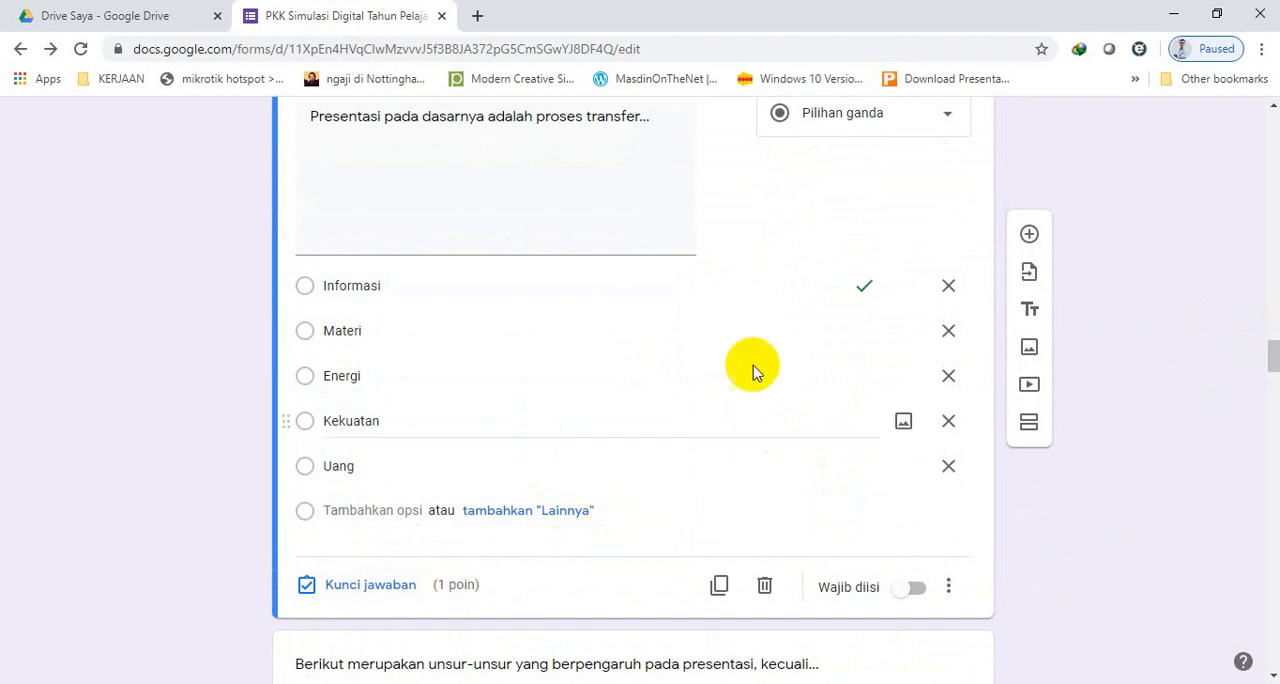
pyautogui.click(864, 292)
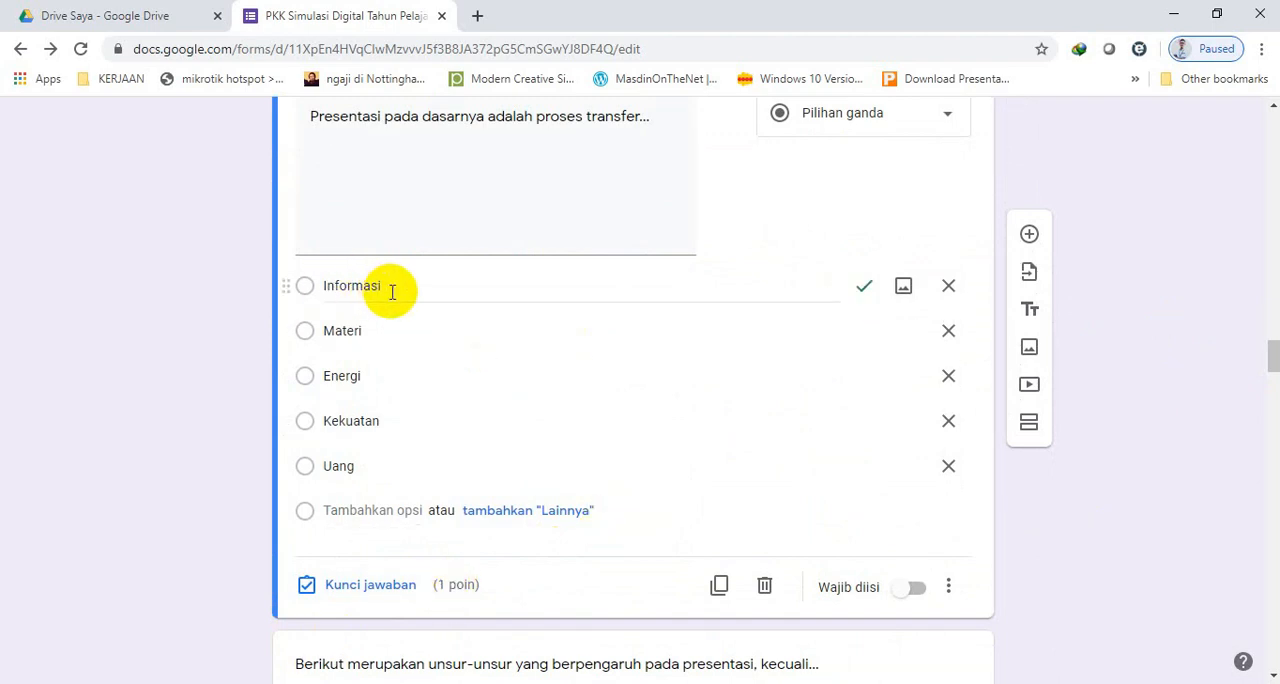
# Make the question "Presentasi pada dasarnya adalah proses transfer…" required and shuffle its option order.
pyautogui.moveTo(1273, 358); pyautogui.dragTo(1273, 378)
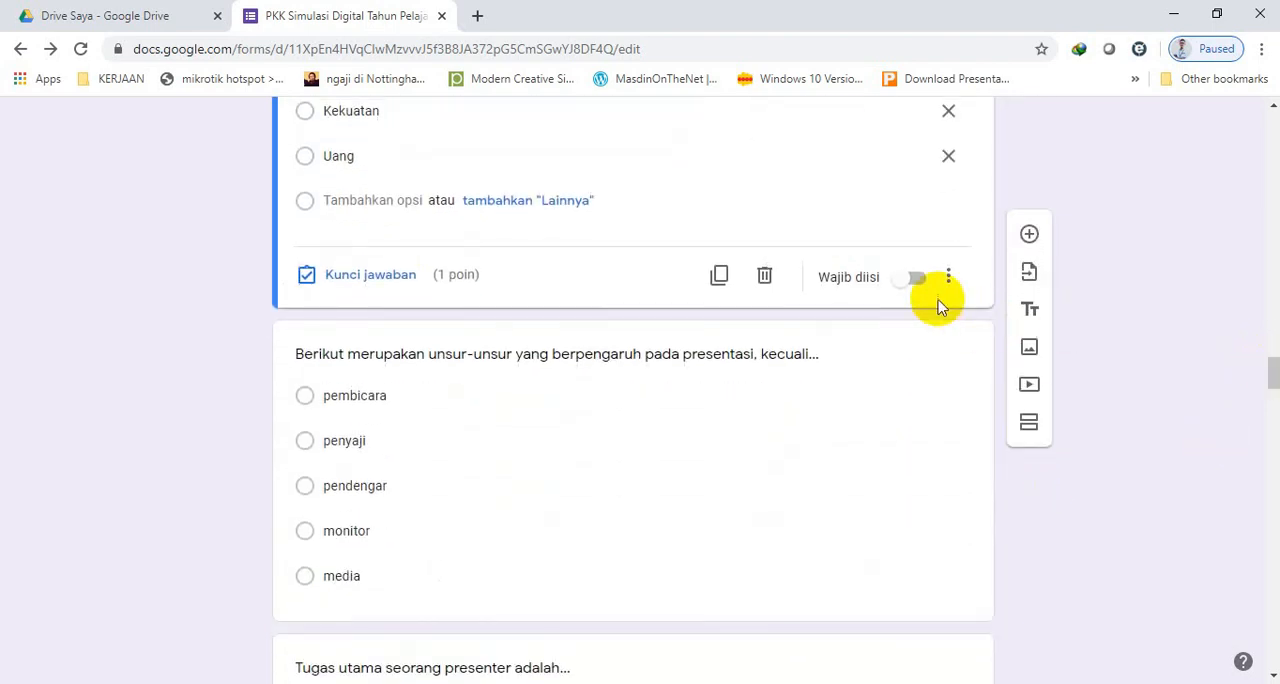
pyautogui.click(911, 281)
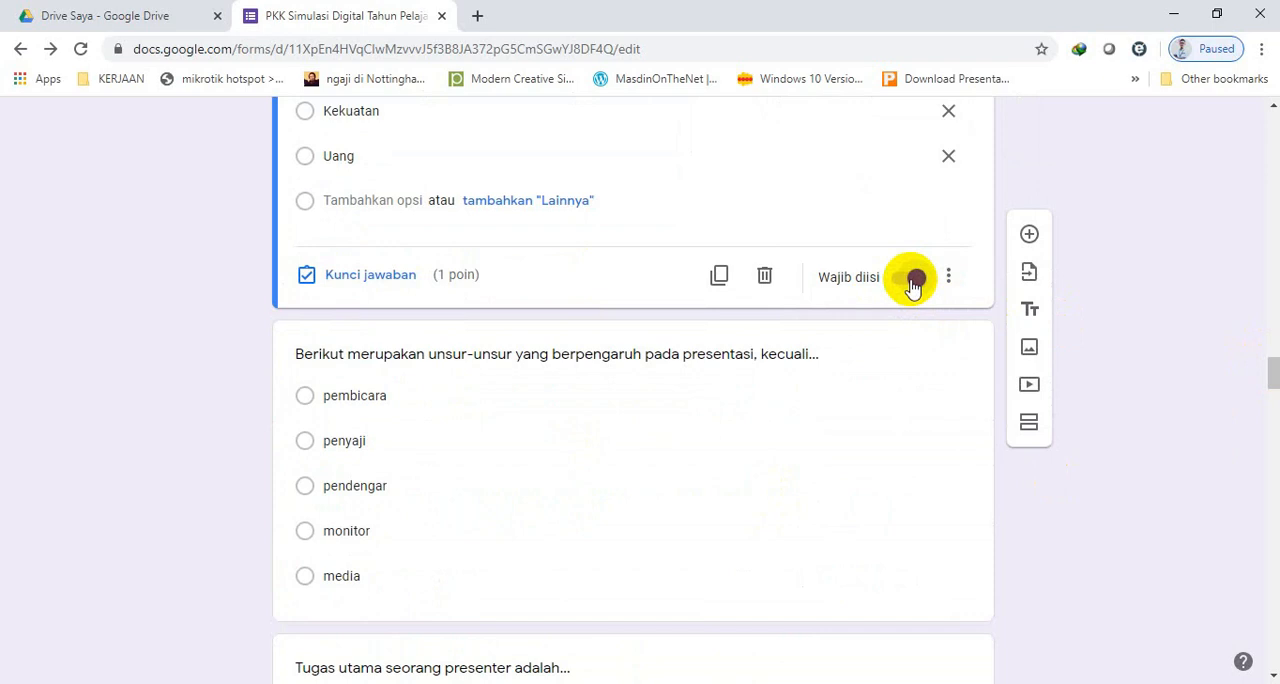
pyautogui.click(948, 277)
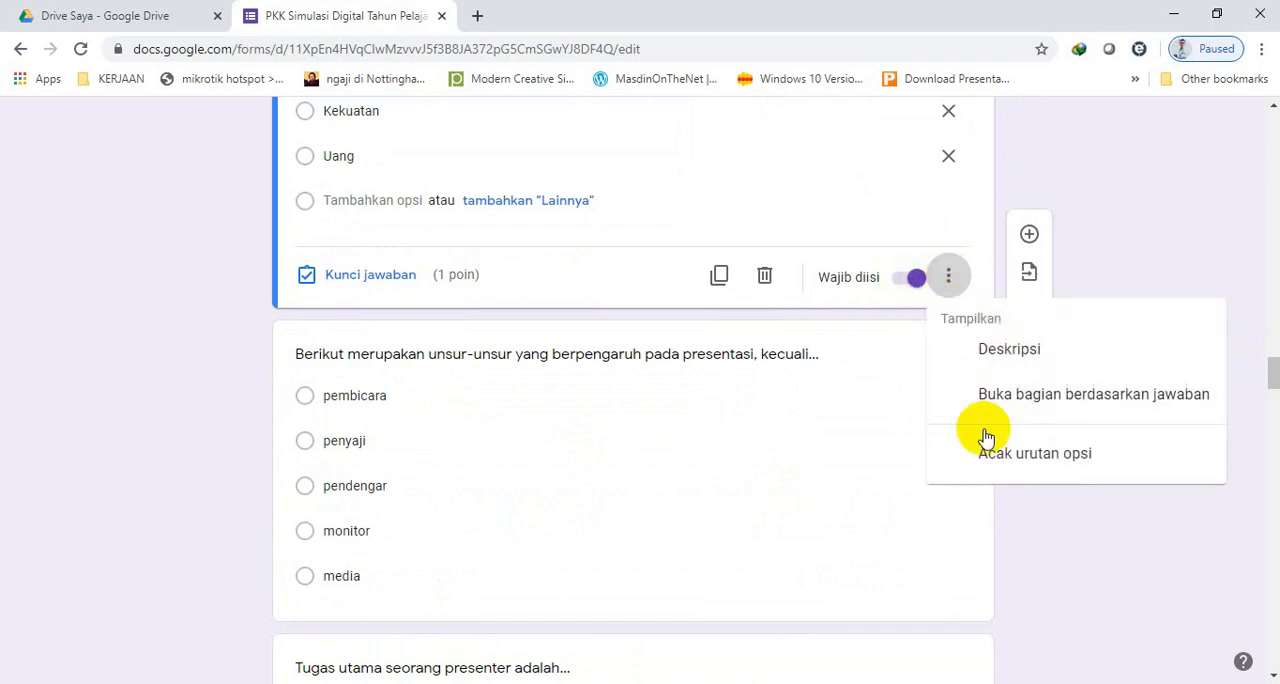
pyautogui.click(988, 455)
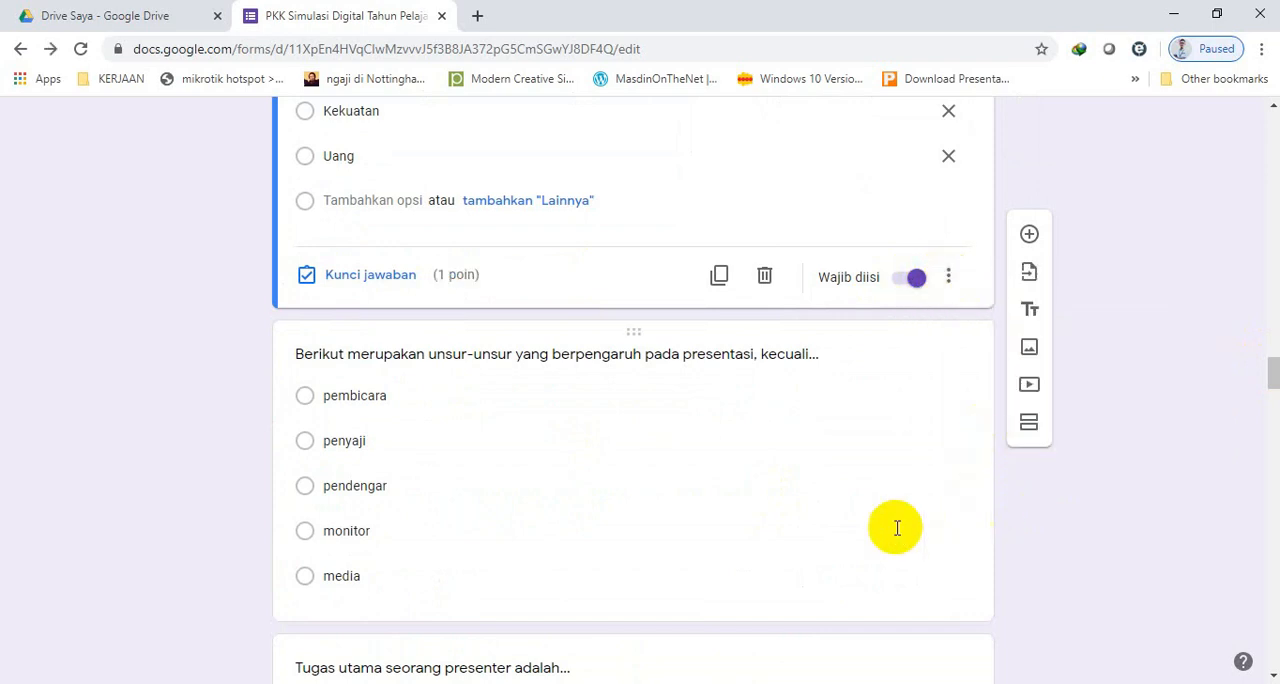
# Make the question "Berikut merupakan unsur-unsur yang berpengaruh pada presentasi, kecuali…" required and shuffle its option order.
pyautogui.click(594, 500)
pyautogui.moveTo(1274, 383); pyautogui.dragTo(1274, 393)
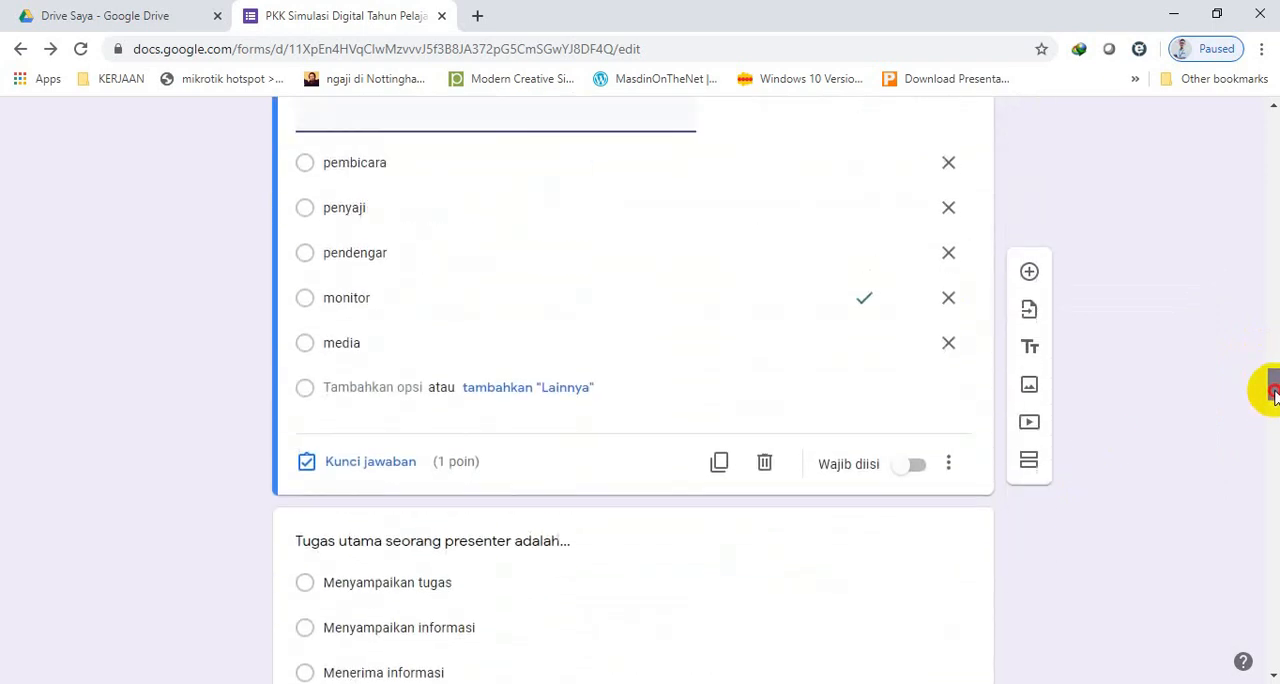
pyautogui.click(912, 468)
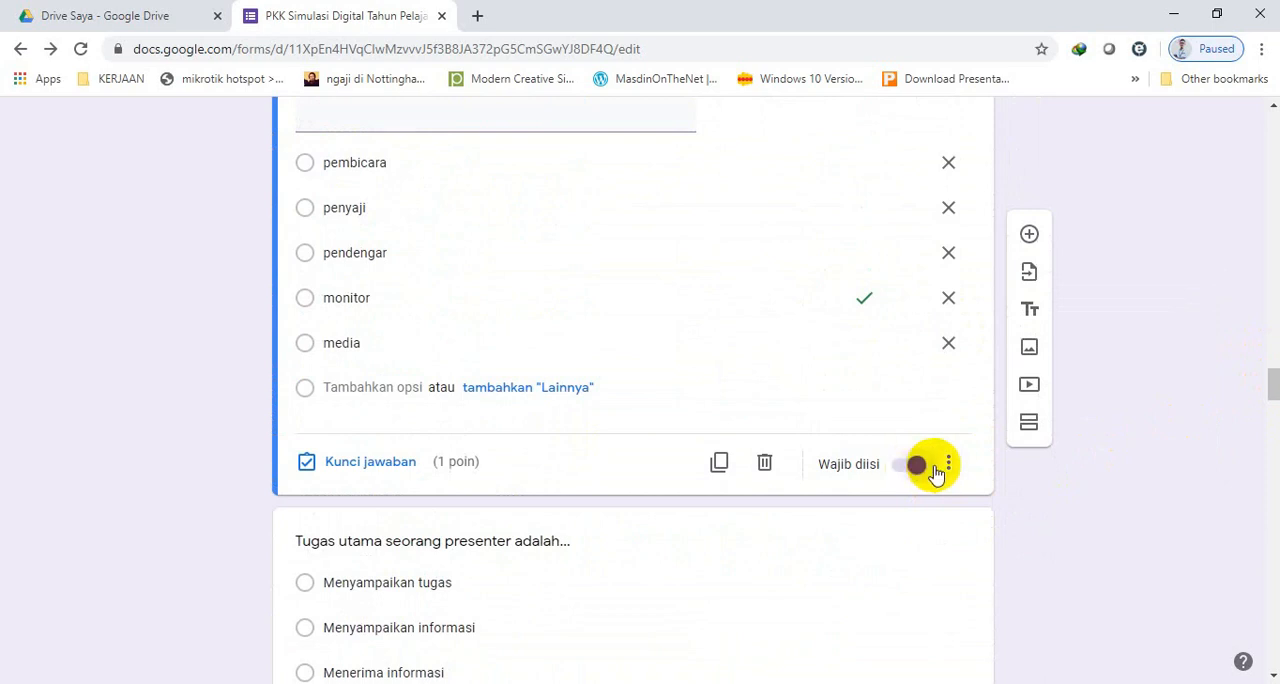
pyautogui.click(948, 463)
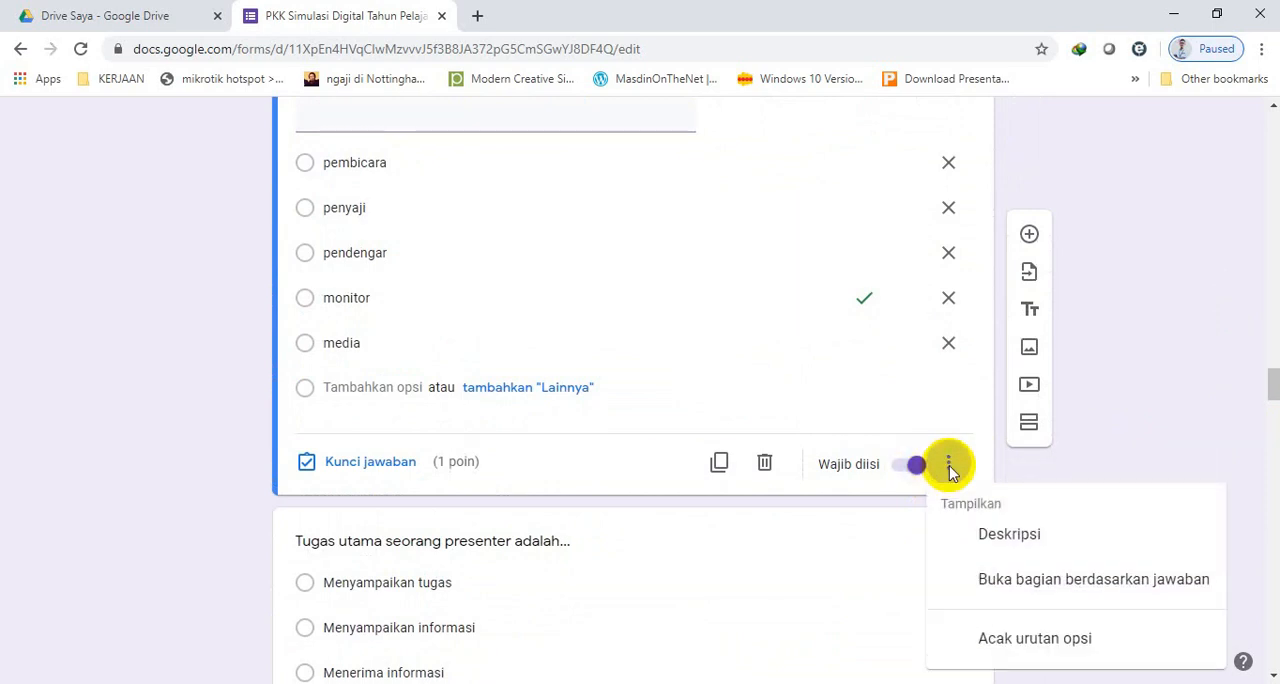
pyautogui.click(975, 637)
# Make the question "Tugas utama seorang presenter adalah…" required and shuffle its option order.
pyautogui.moveTo(1270, 398); pyautogui.dragTo(1271, 415)
pyautogui.click(763, 244)
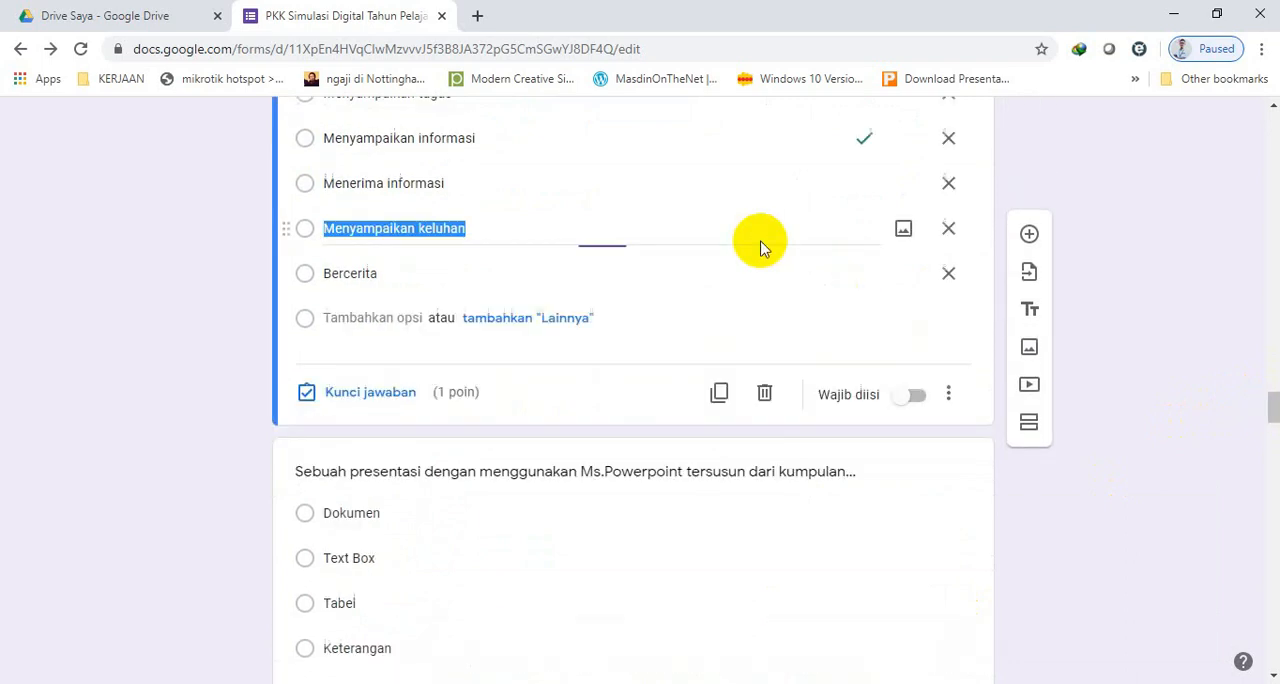
pyautogui.click(910, 400)
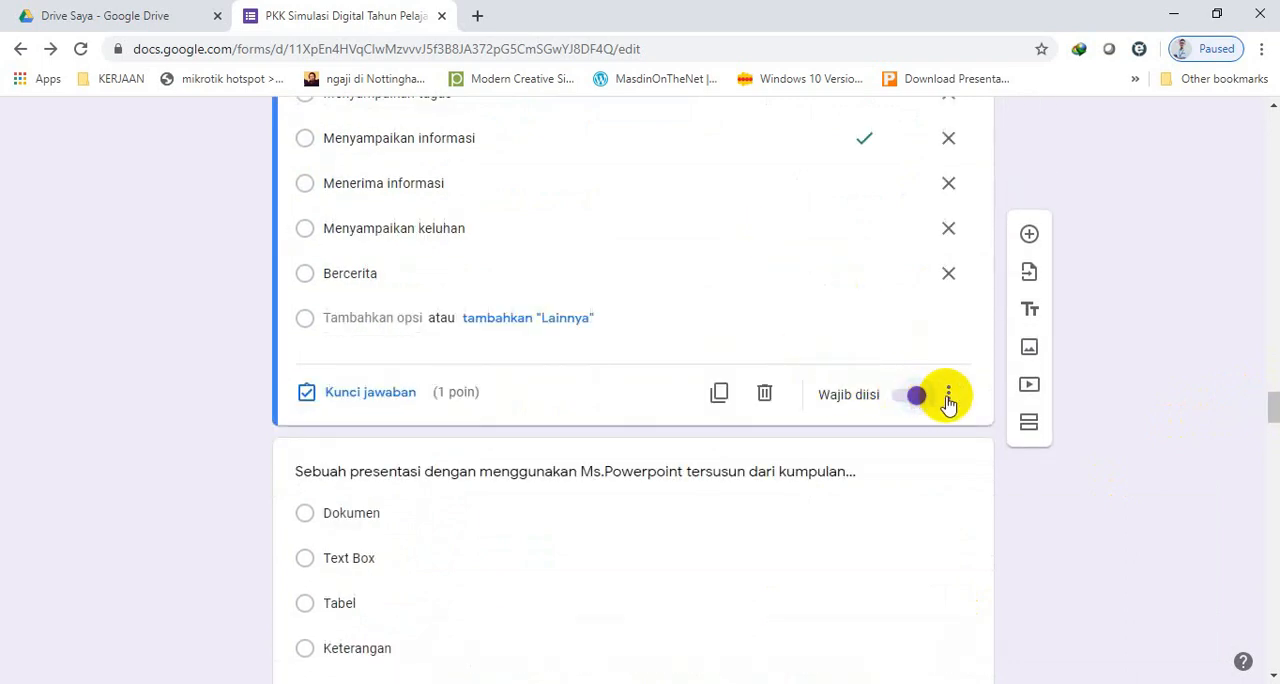
pyautogui.click(947, 397)
pyautogui.click(1000, 570)
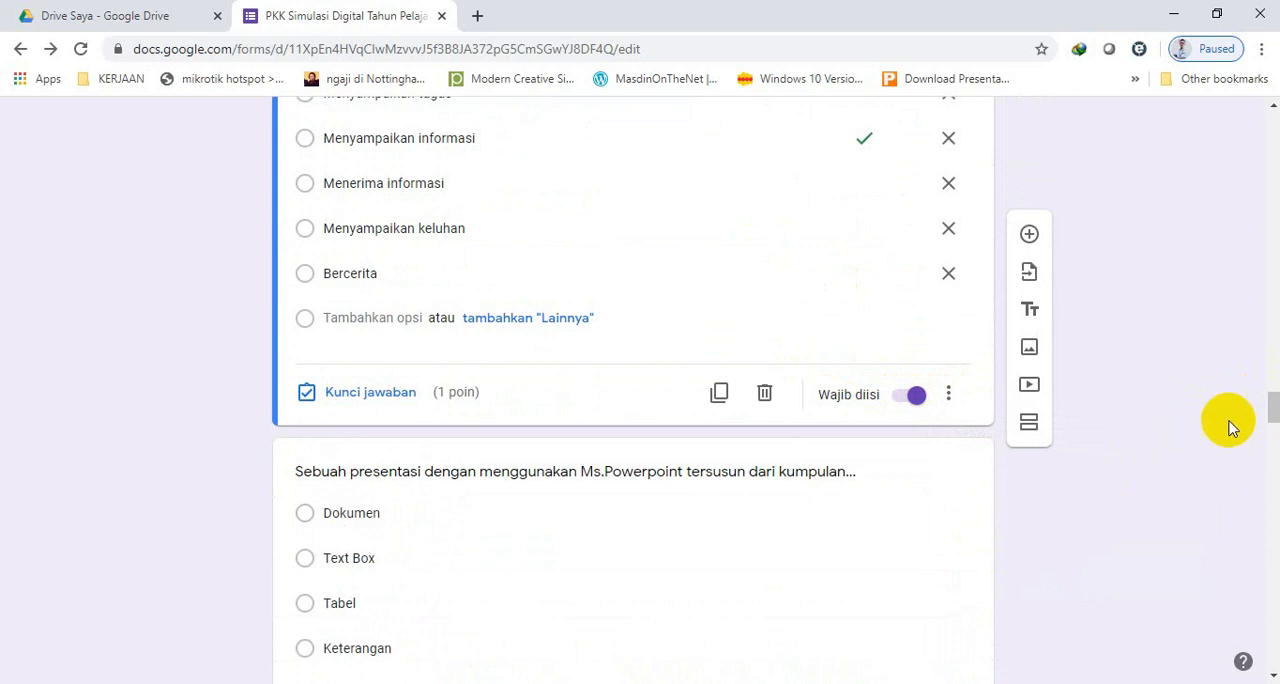
# Make the question "Sebuah presentasi dengan menggunakan Ms.Powerpoint tersusun dari kumpulan…" required and shuffle its option order.
pyautogui.moveTo(1266, 403)
pyautogui.mouseDown()
pyautogui.moveTo(1266, 434)
pyautogui.moveTo(1266, 423)
pyautogui.mouseUp()
pyautogui.click(754, 263)
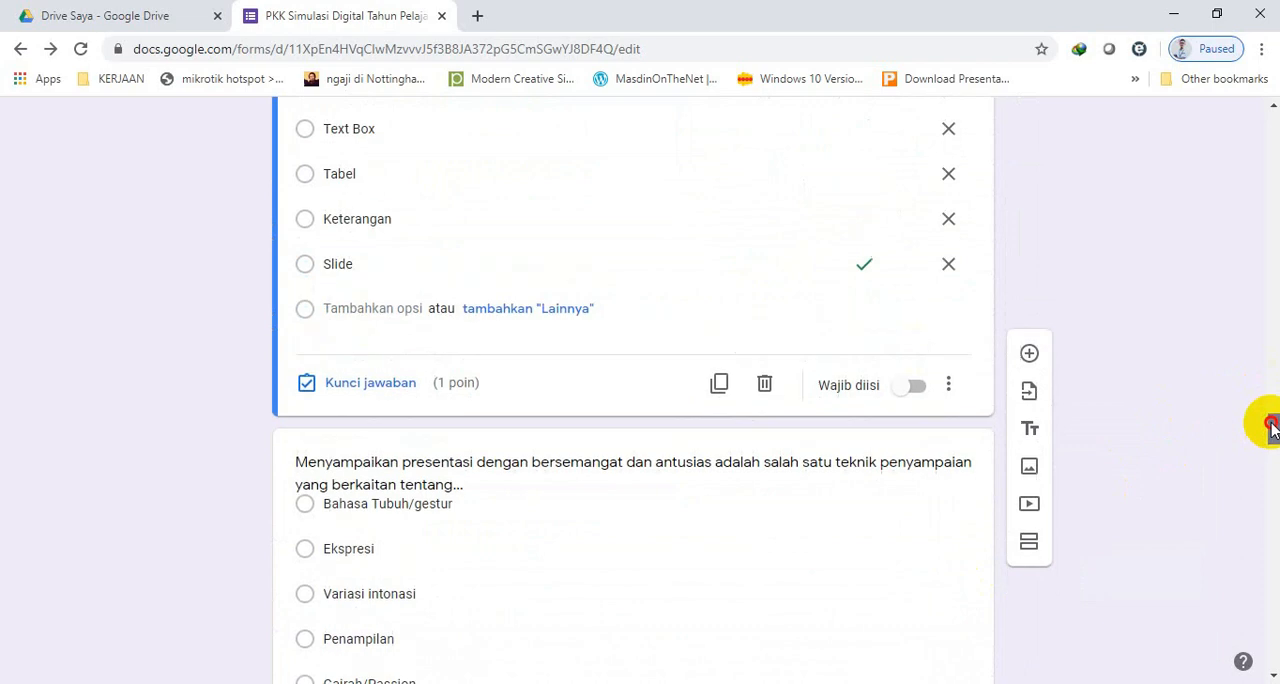
pyautogui.click(909, 388)
pyautogui.click(948, 384)
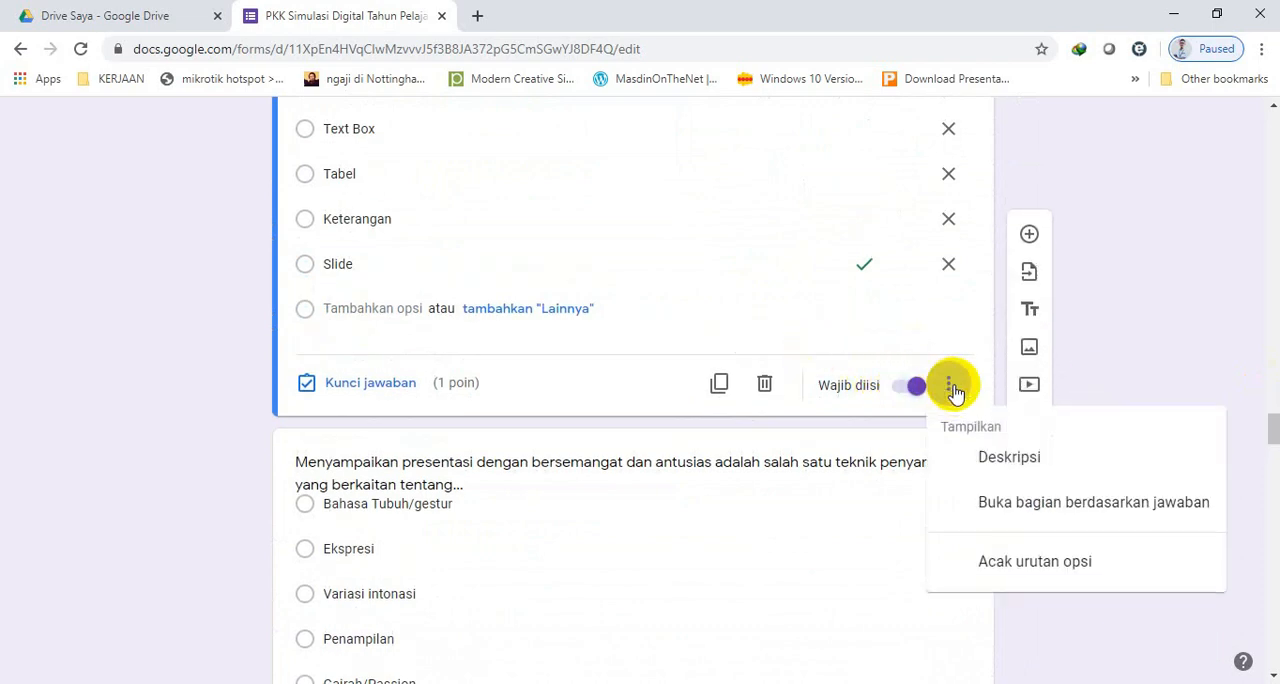
pyautogui.click(996, 568)
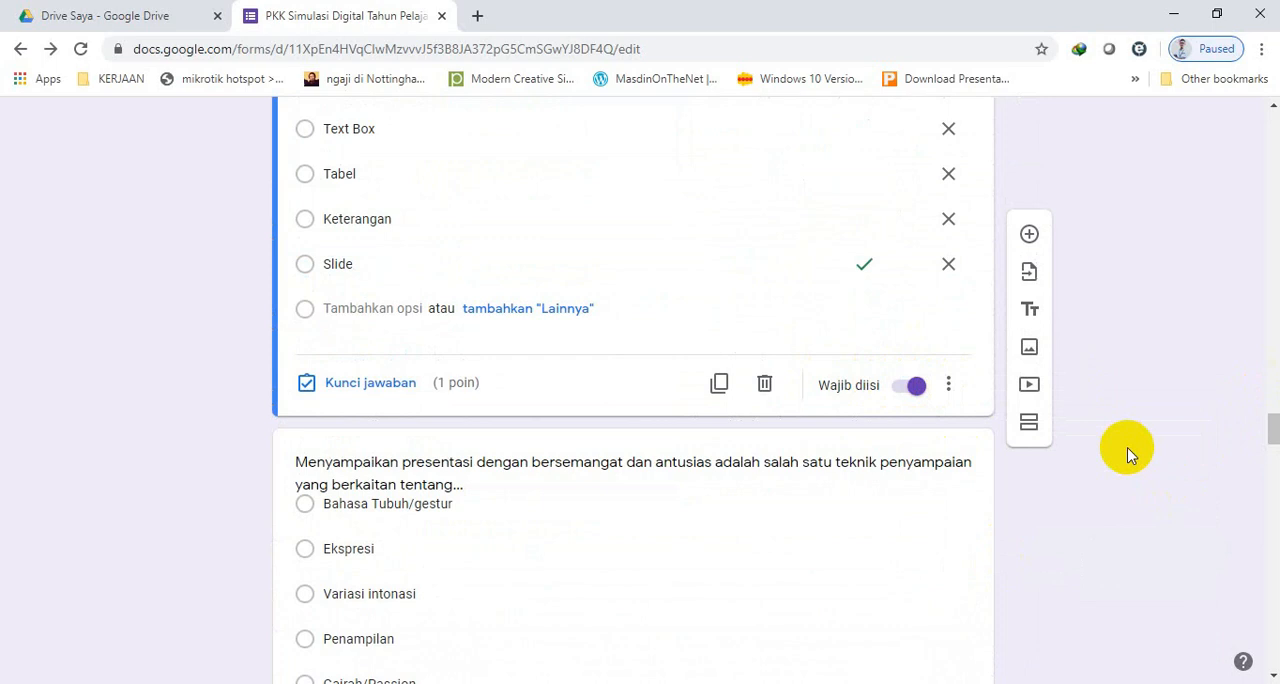
# Copy the form's share link as a shortened URL and close the Kirim formulir dialog.
pyautogui.moveTo(1272, 428); pyautogui.dragTo(1272, 340)
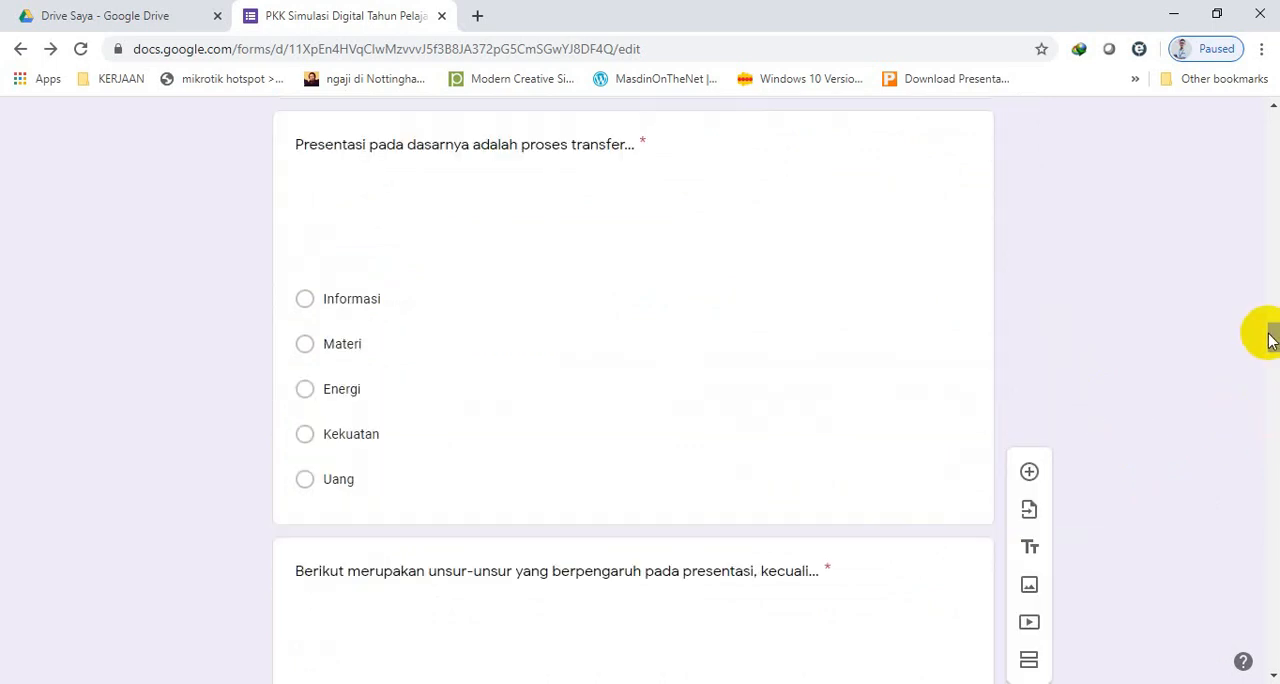
pyautogui.moveTo(1272, 340); pyautogui.dragTo(1272, 128)
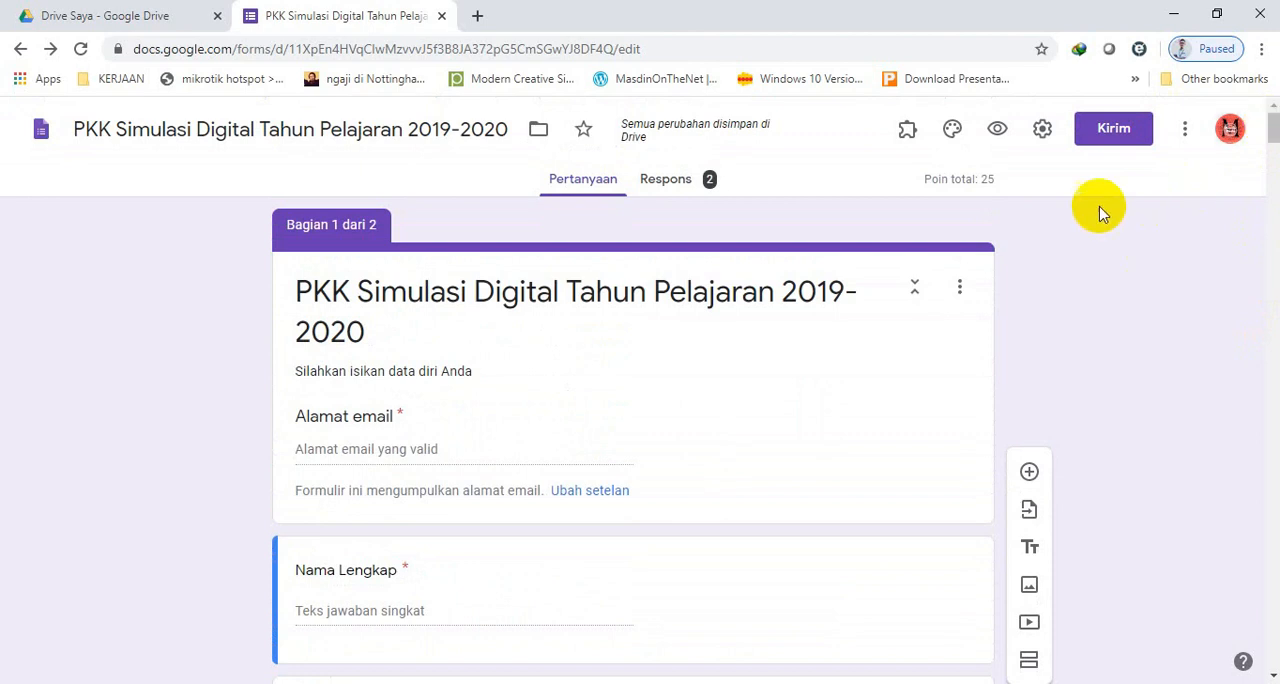
pyautogui.click(1113, 131)
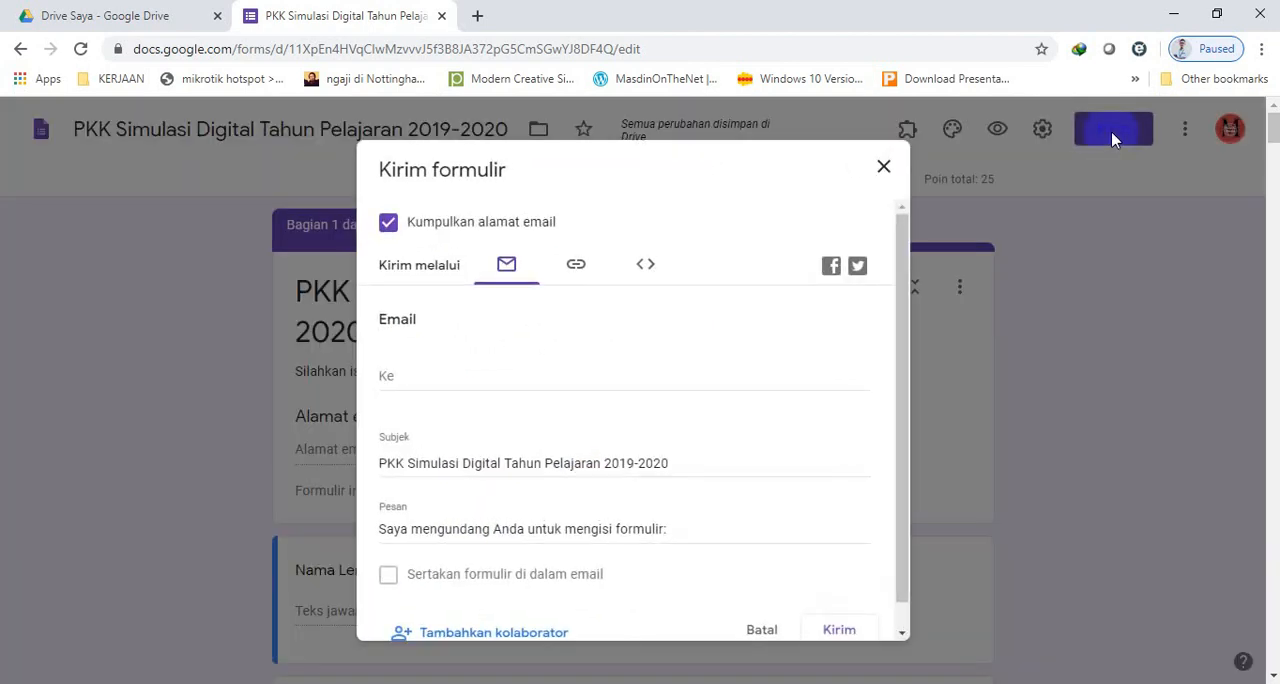
pyautogui.click(579, 266)
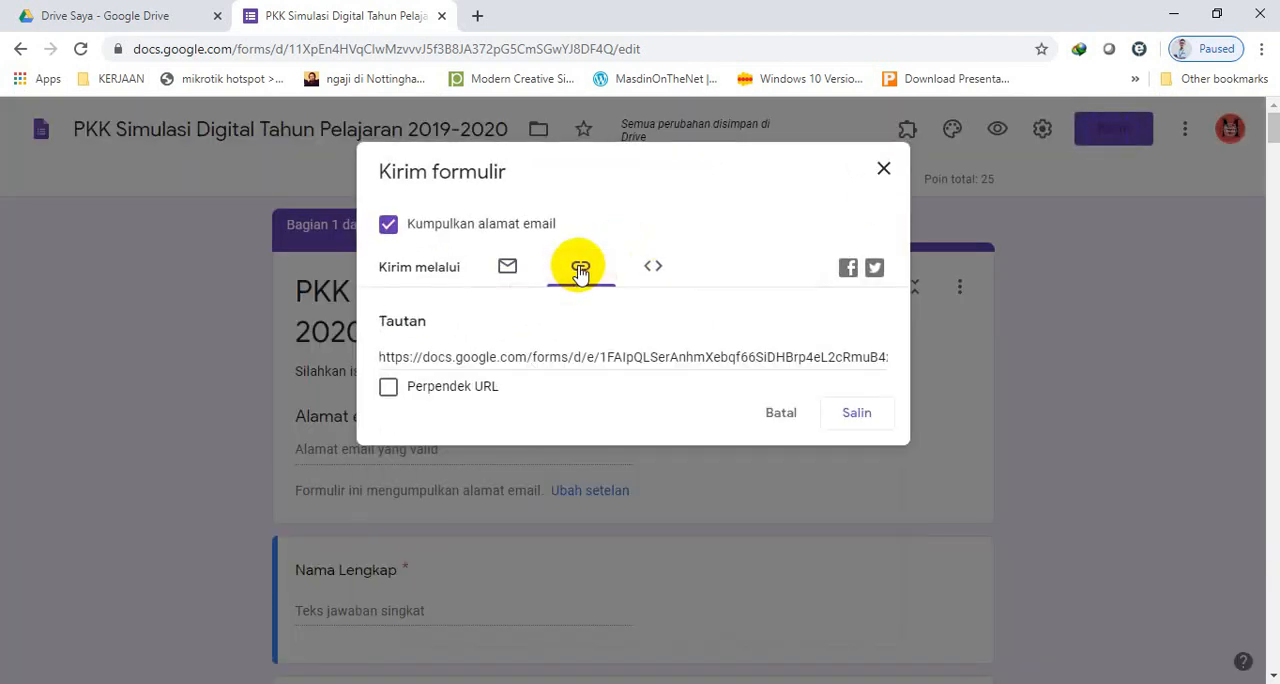
pyautogui.click(389, 388)
pyautogui.click(855, 423)
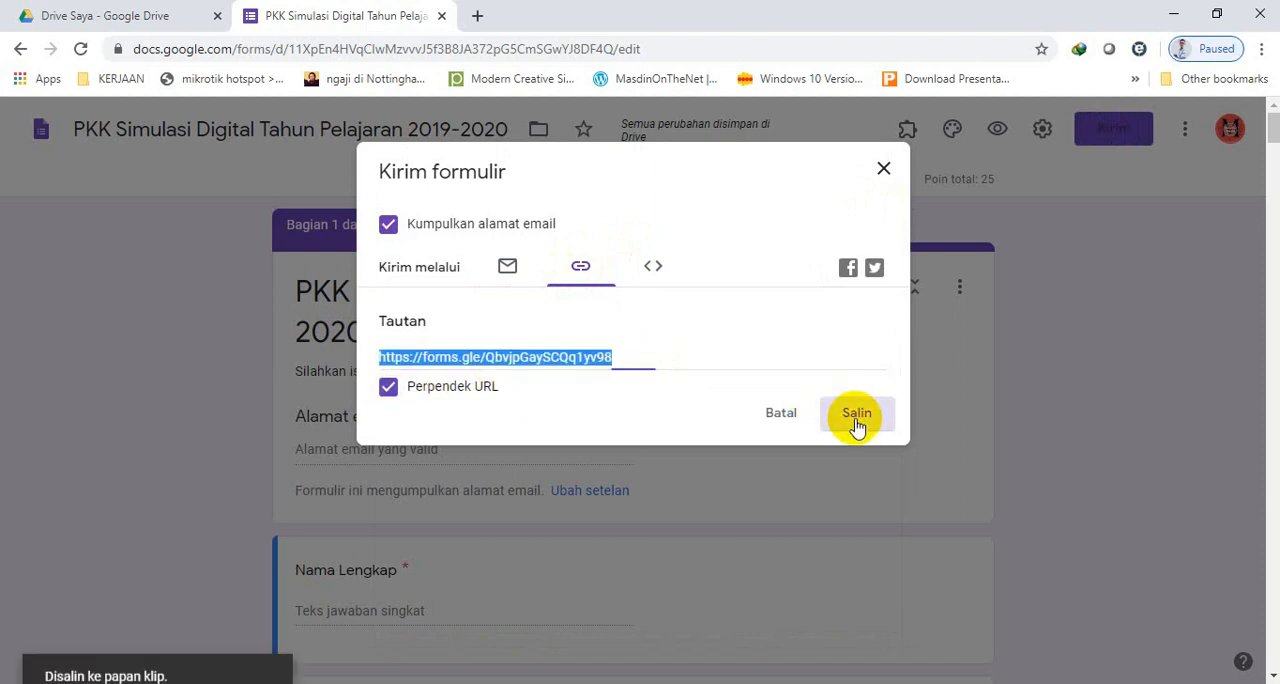
pyautogui.click(884, 172)
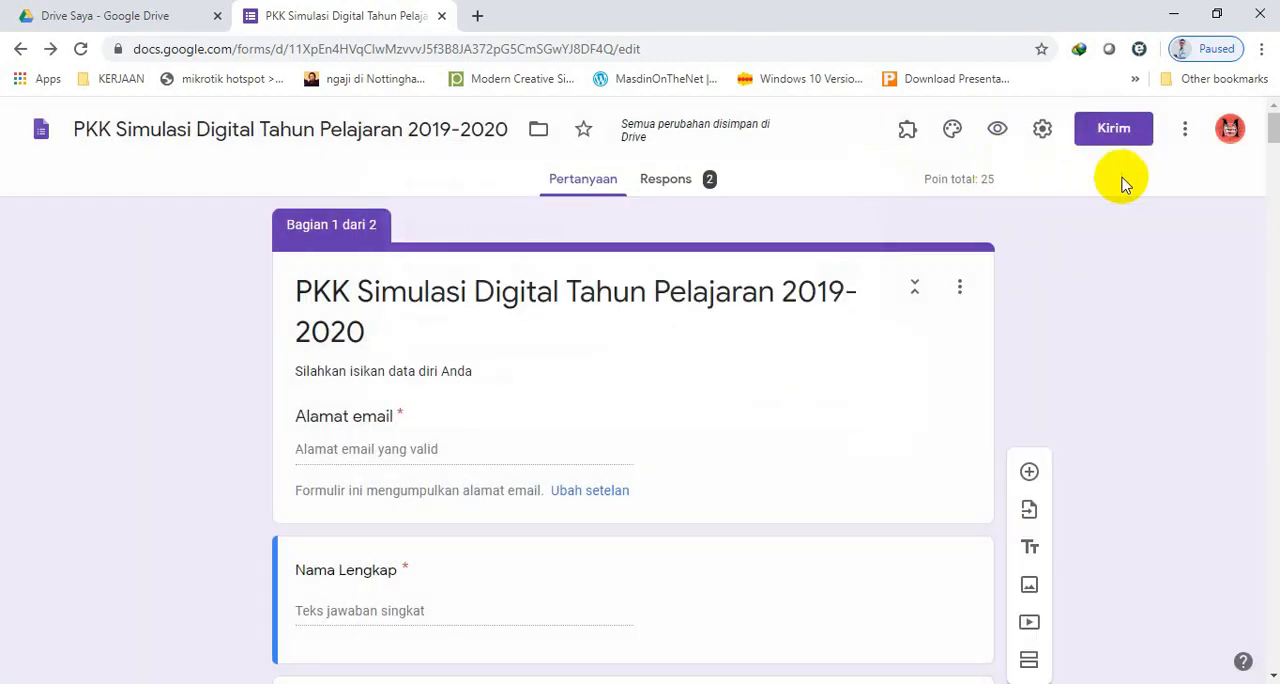
# Open the form's collaborator settings, dismiss the sharing-restriction tip, review the editors and close the dialog.
pyautogui.click(1185, 133)
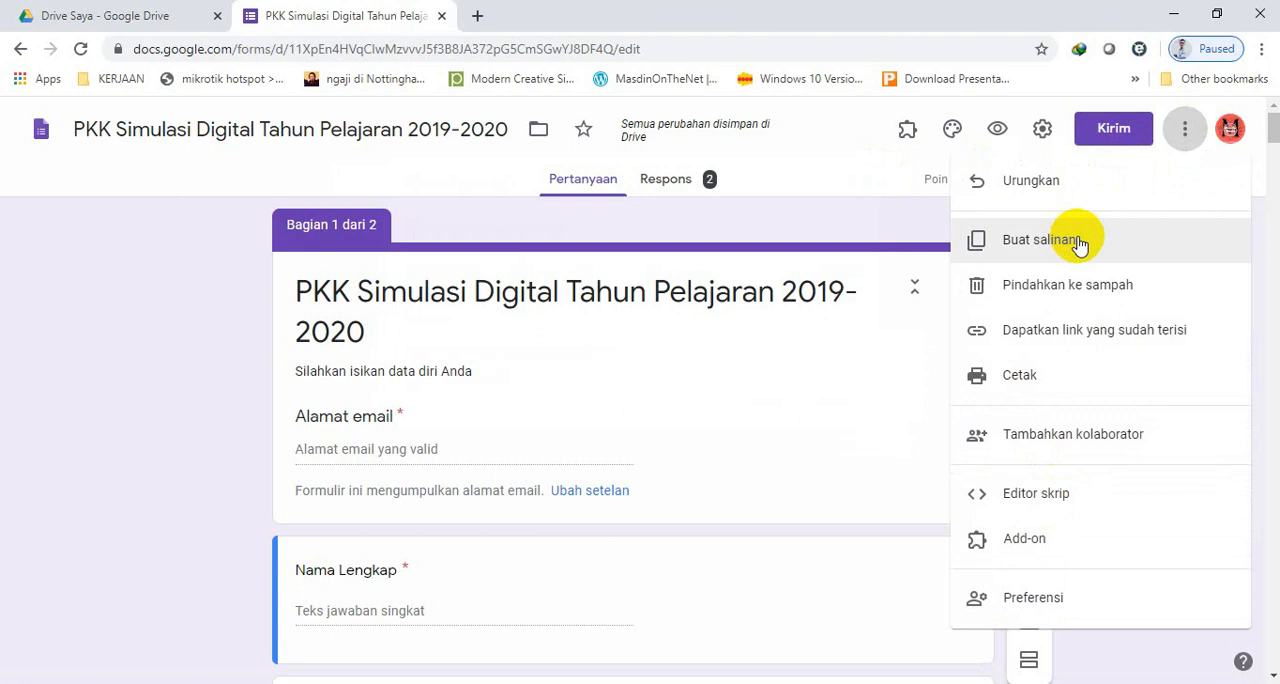
pyautogui.click(1046, 450)
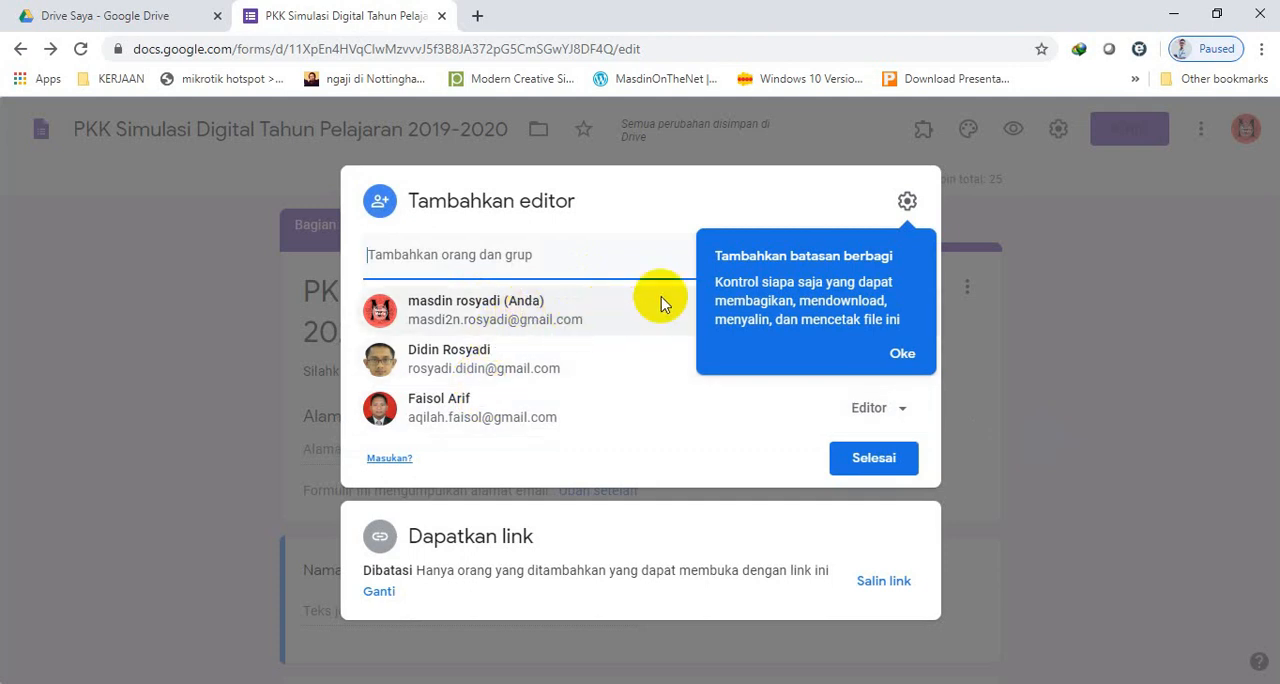
pyautogui.click(903, 354)
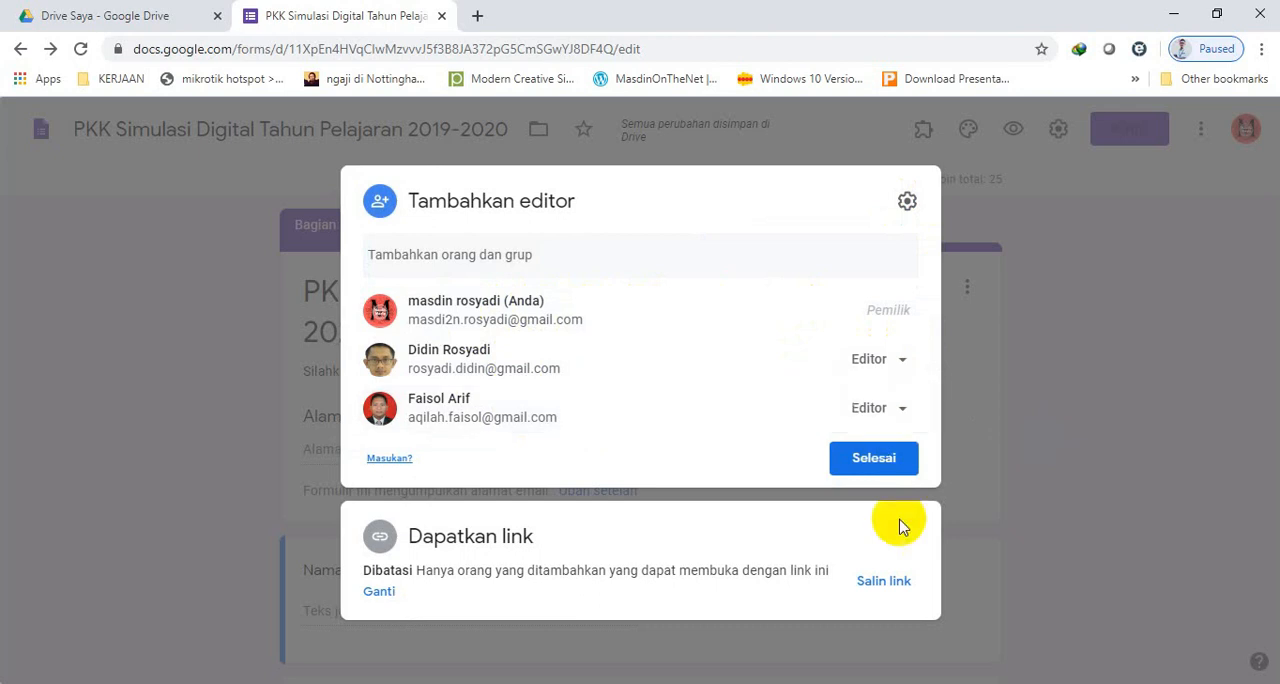
pyautogui.click(883, 460)
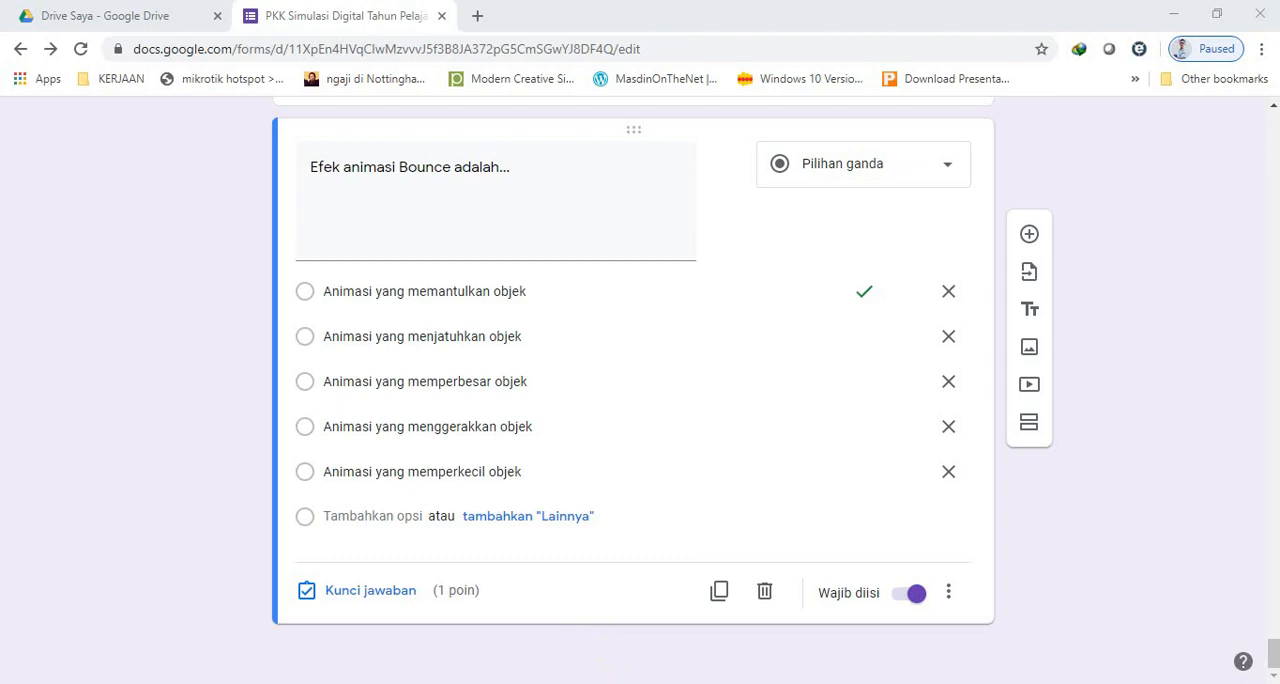
# Switch to File Explorer and open FORMAT SOAL MS.EXCEL G-FORM.xlsx from the DARING SIMKOMDIG folder.
pyautogui.click(380, 683)
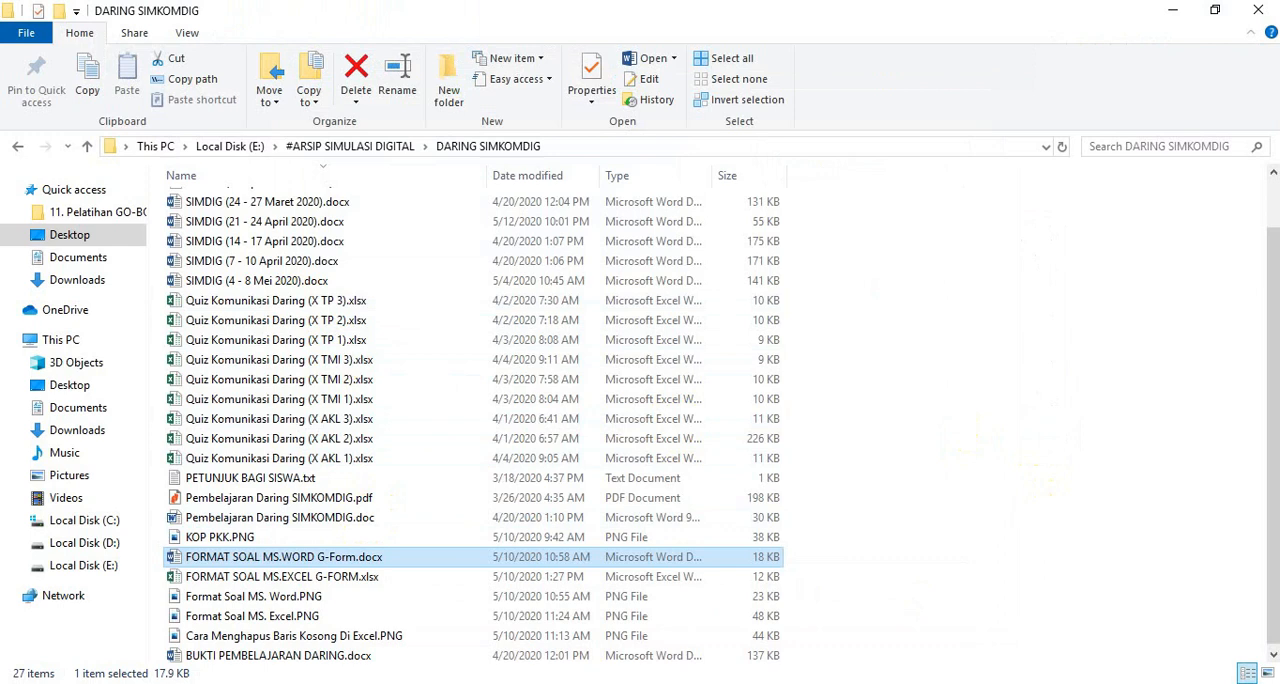
pyautogui.moveTo(1275, 513); pyautogui.dragTo(1272, 450)
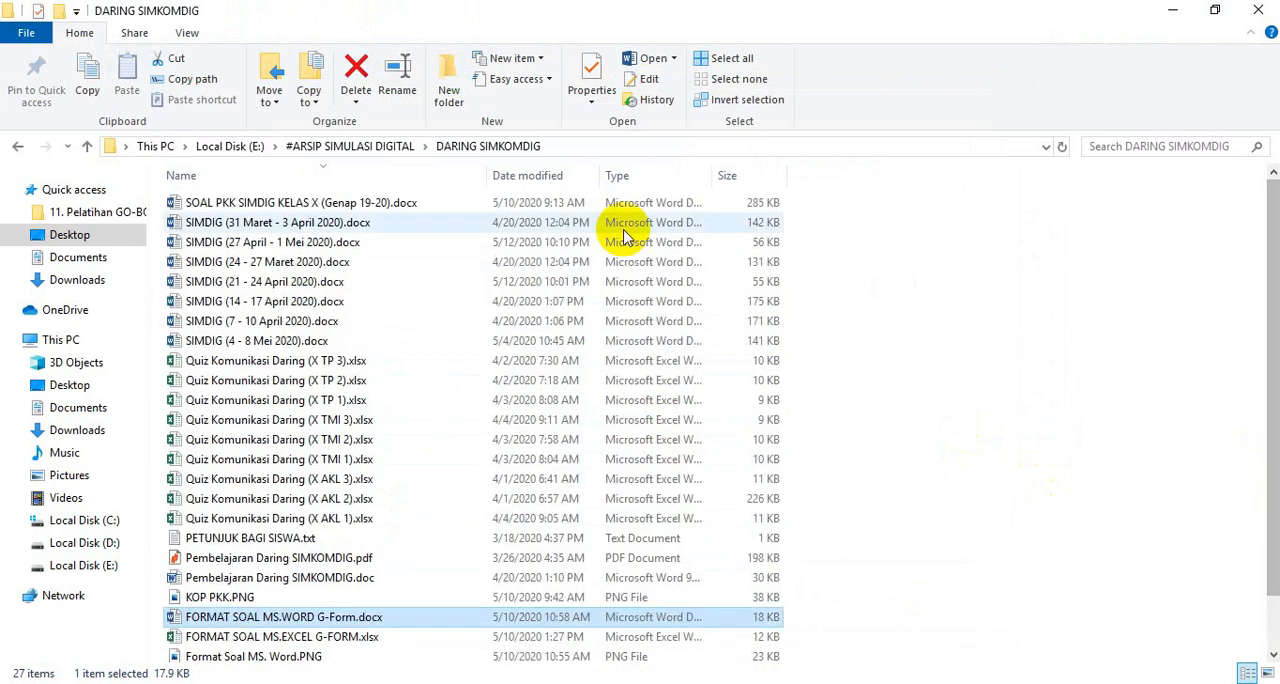
pyautogui.click(280, 638)
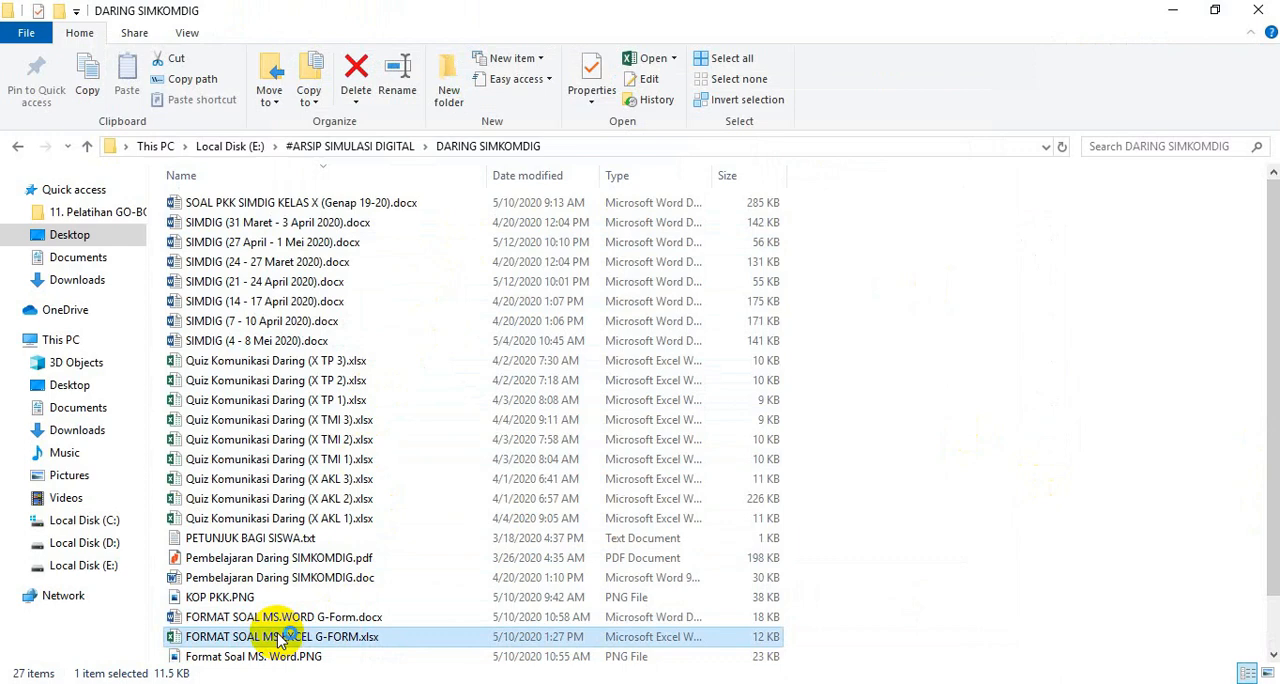
pyautogui.doubleClick(283, 638)
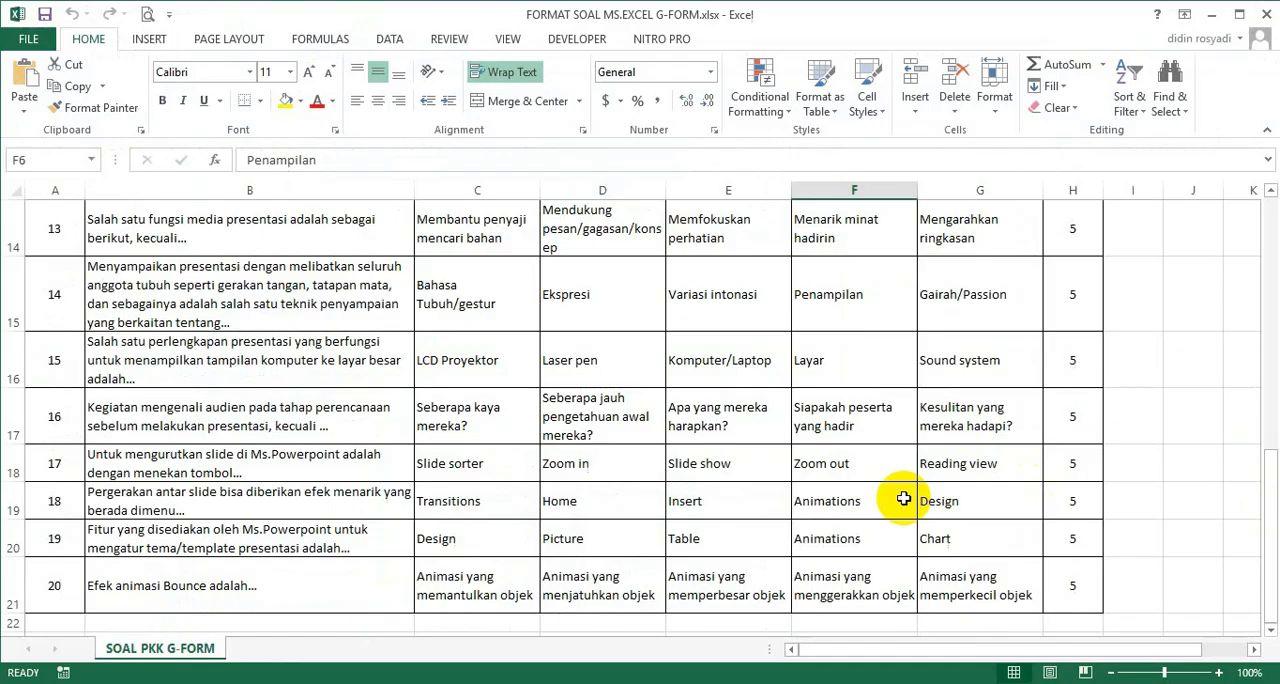
# Examine the question sheet's column headings from NO and SOAL through PILIHAN 1–5 to POIN, including which option column holds the correct answer.
pyautogui.moveTo(1263, 475); pyautogui.dragTo(1264, 212)
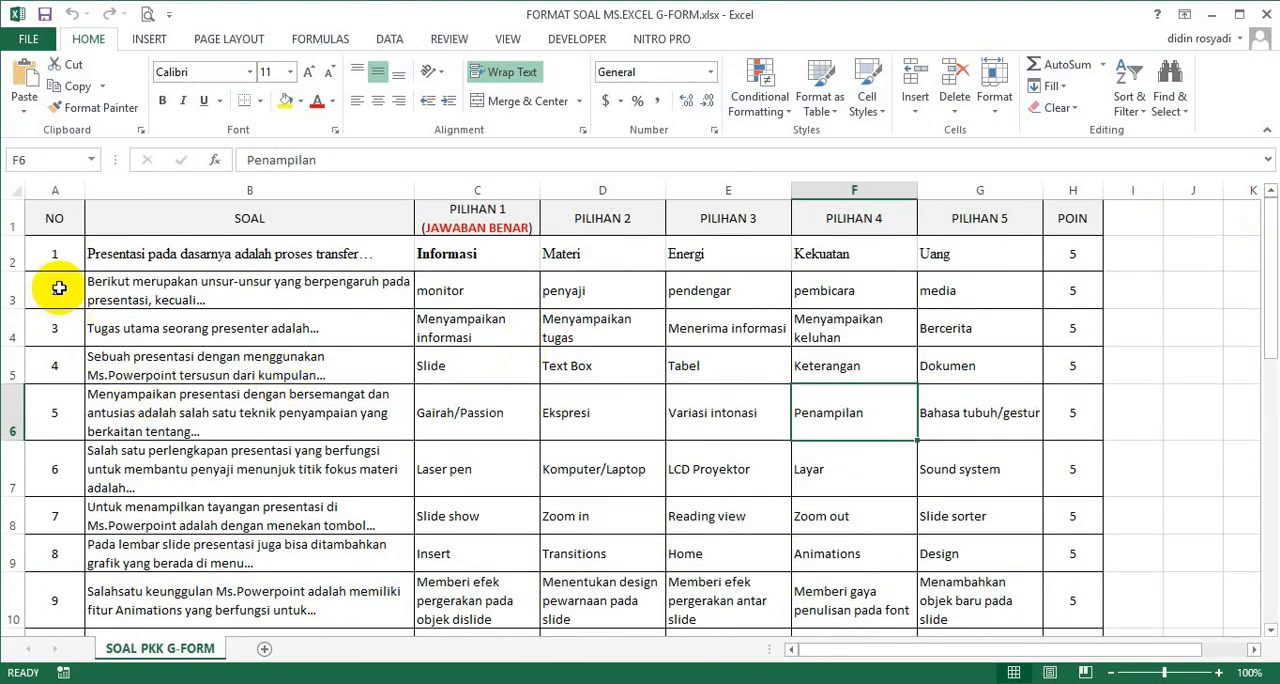
pyautogui.click(62, 225)
pyautogui.click(270, 238)
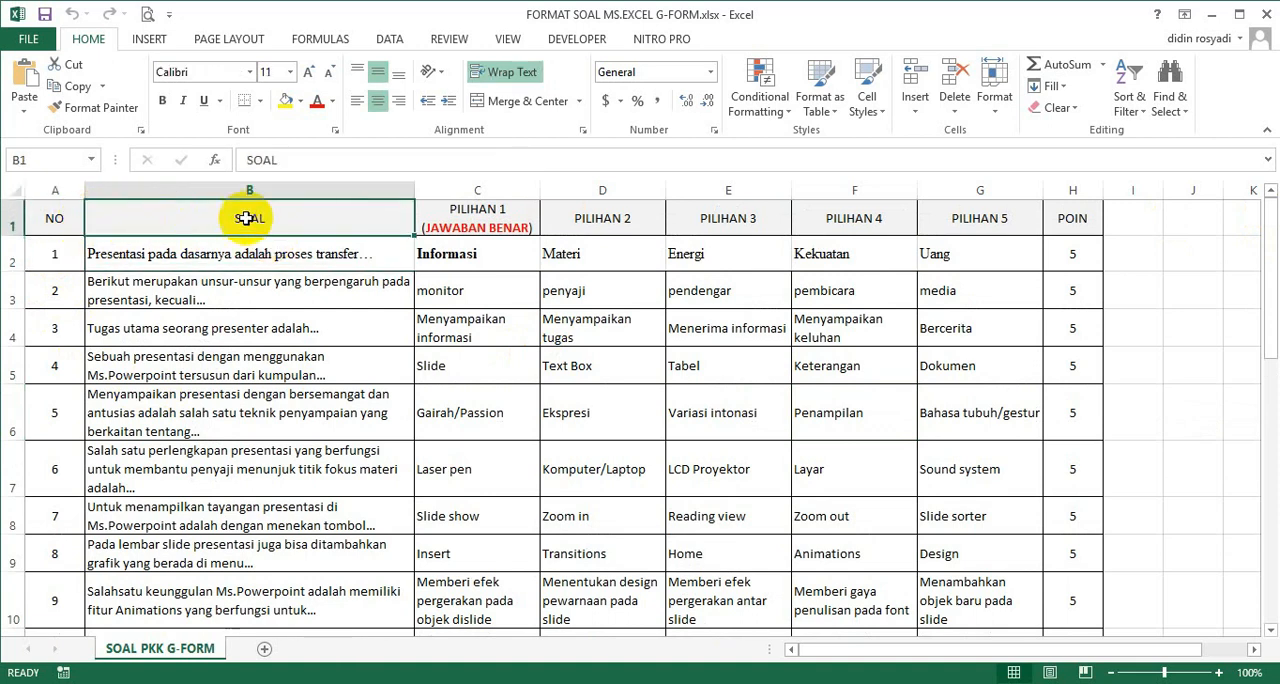
pyautogui.click(502, 212)
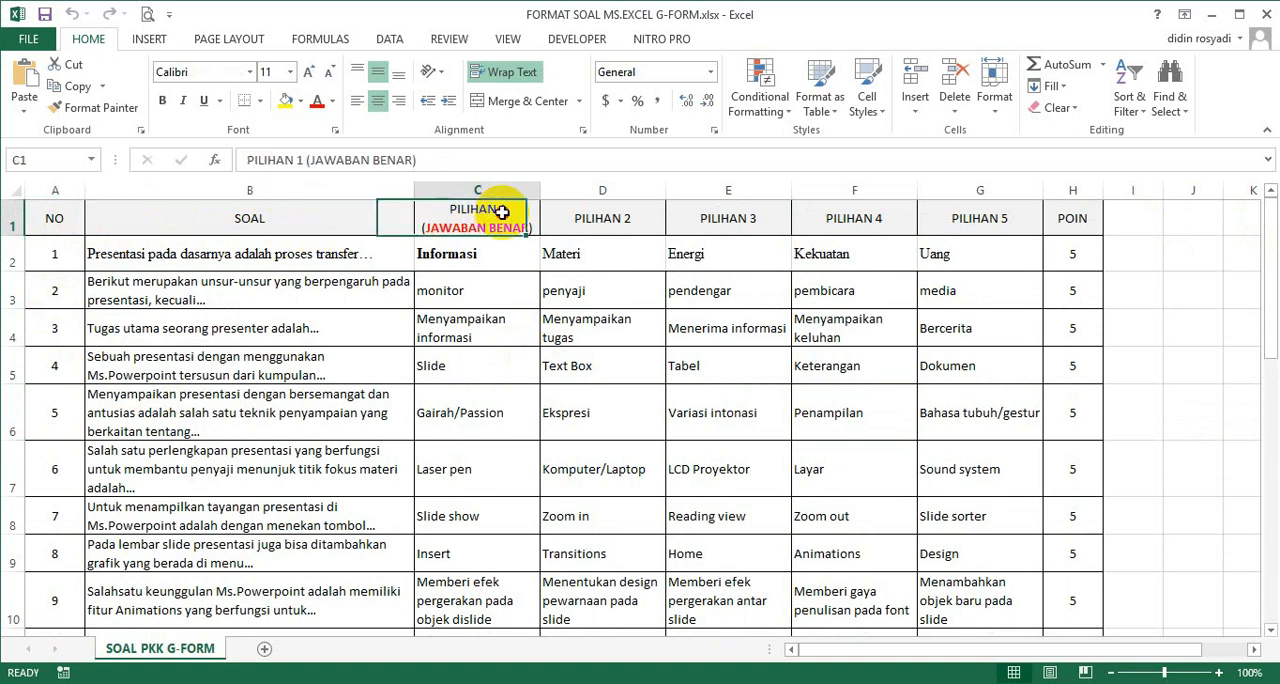
pyautogui.click(597, 213)
pyautogui.click(731, 217)
pyautogui.click(840, 219)
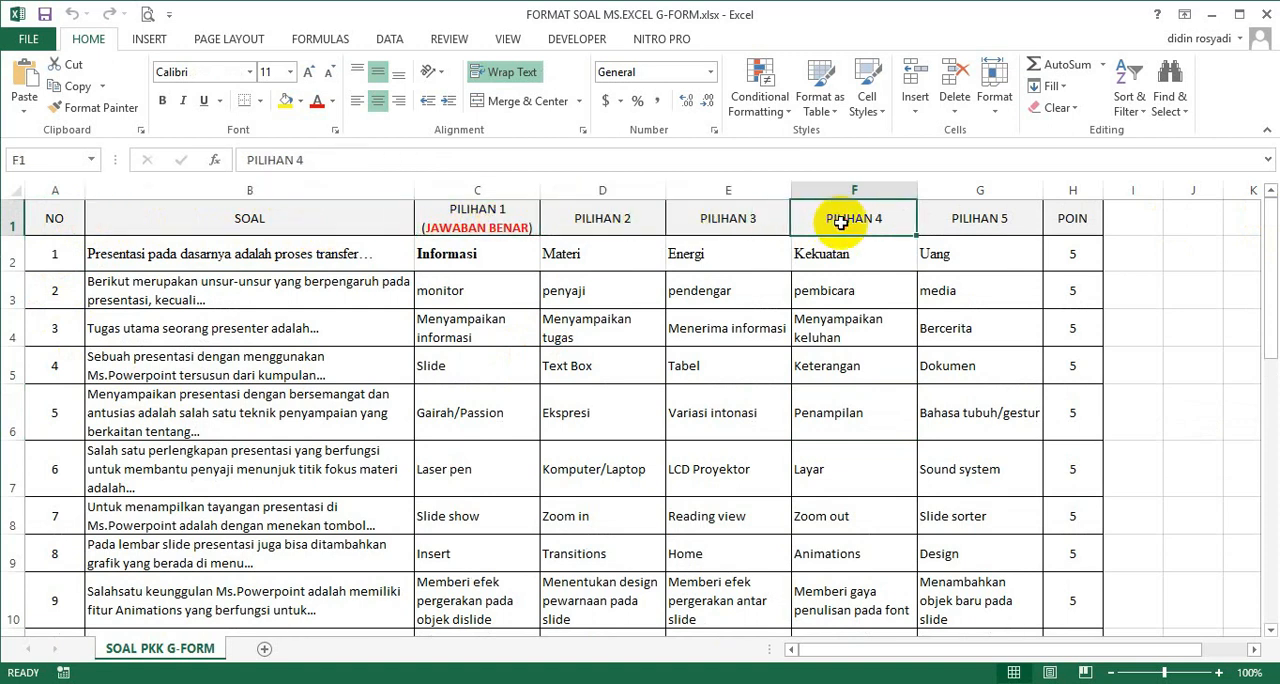
pyautogui.click(954, 216)
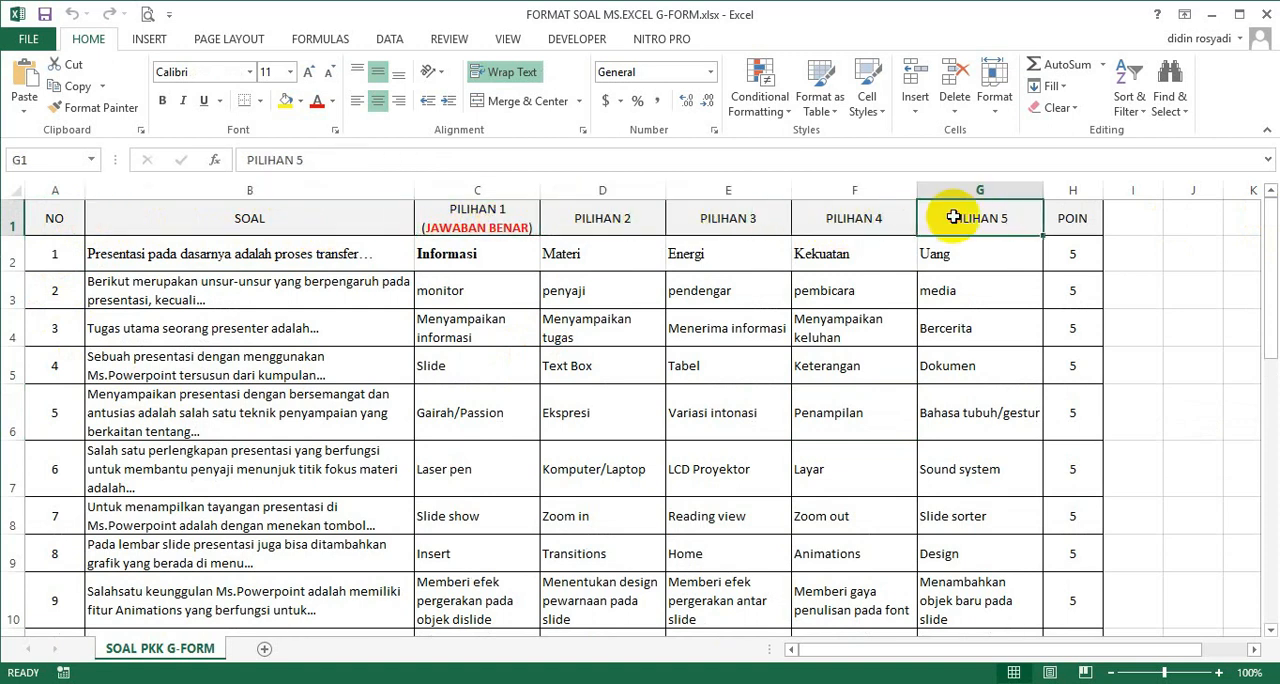
pyautogui.click(1070, 216)
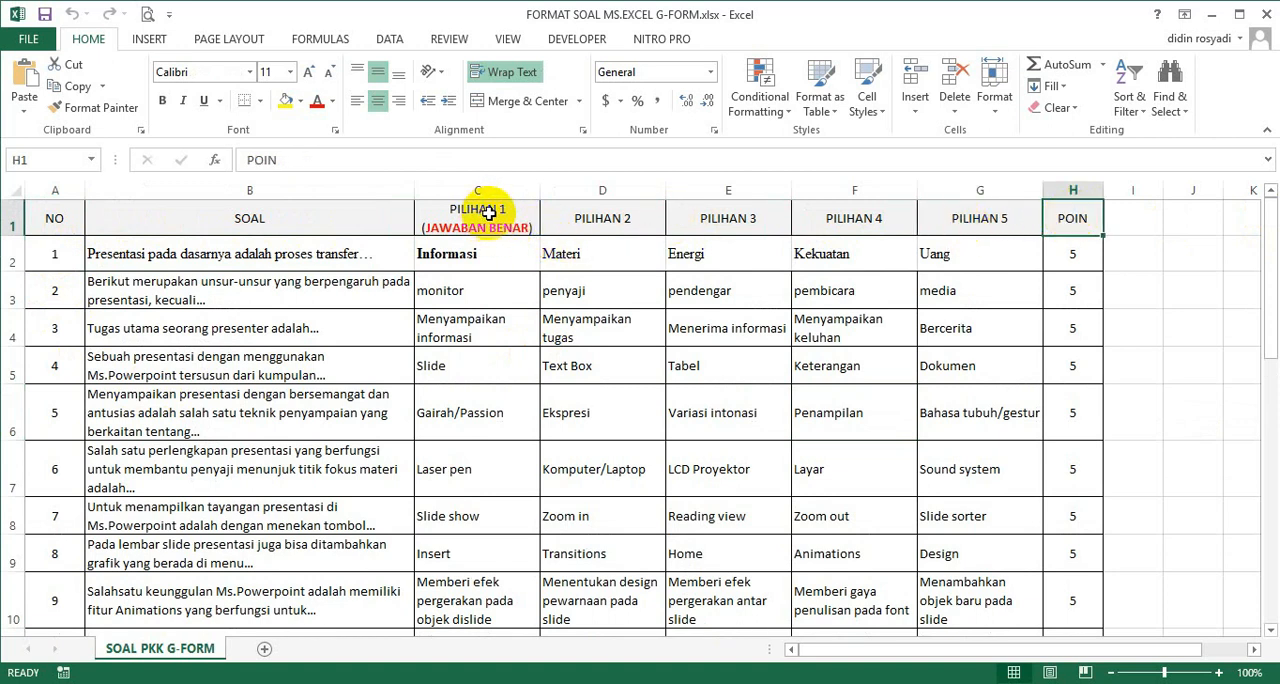
pyautogui.click(590, 210)
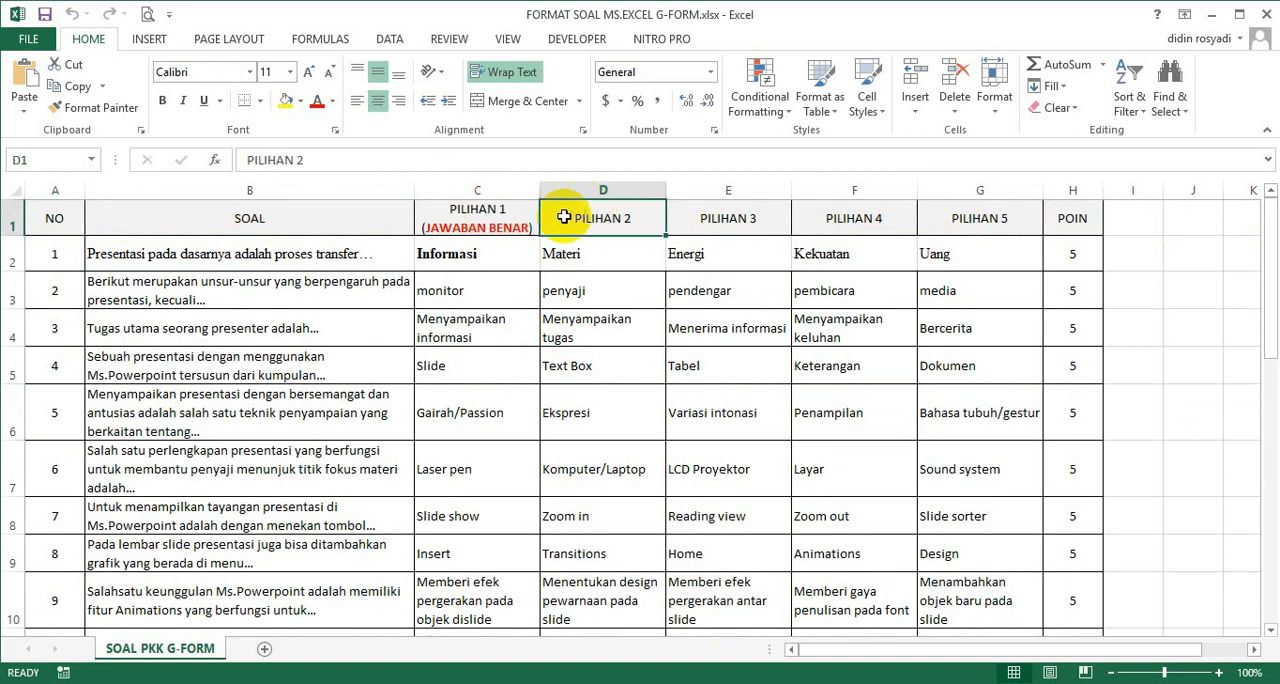
pyautogui.click(481, 220)
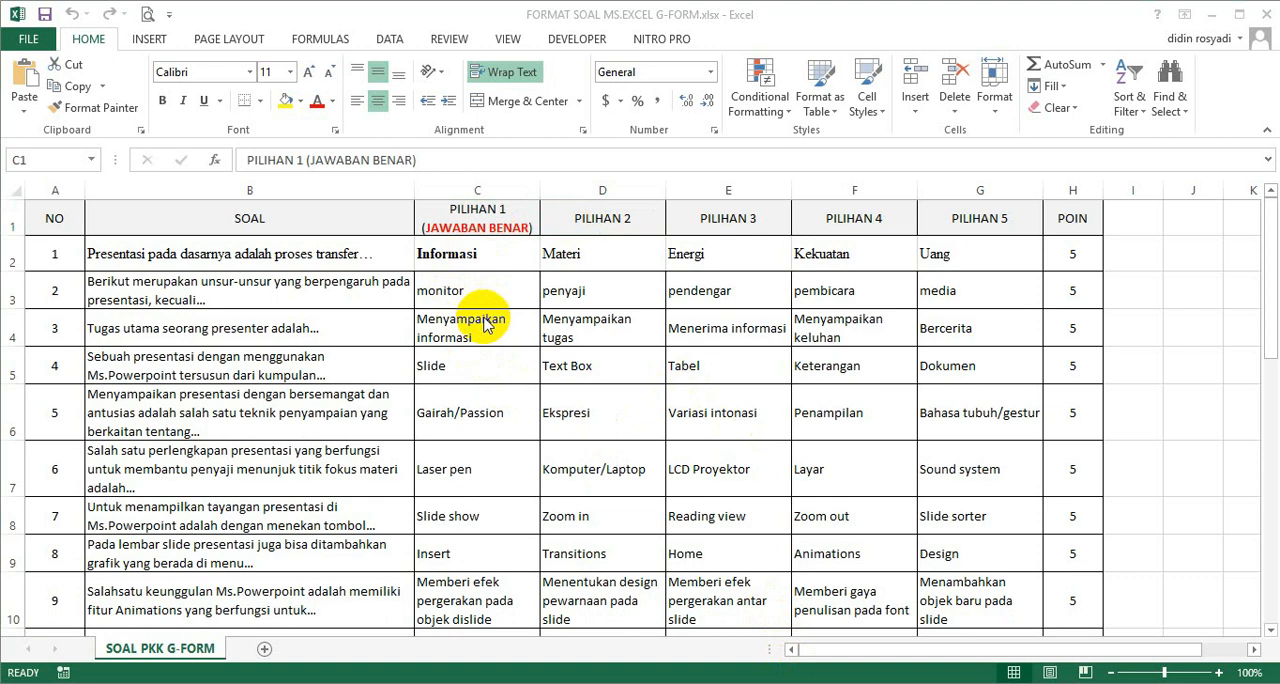
# Look through the correct answers in the PILIHAN 1 column and the alternative answers in the remaining PILIHAN columns.
pyautogui.click(475, 262)
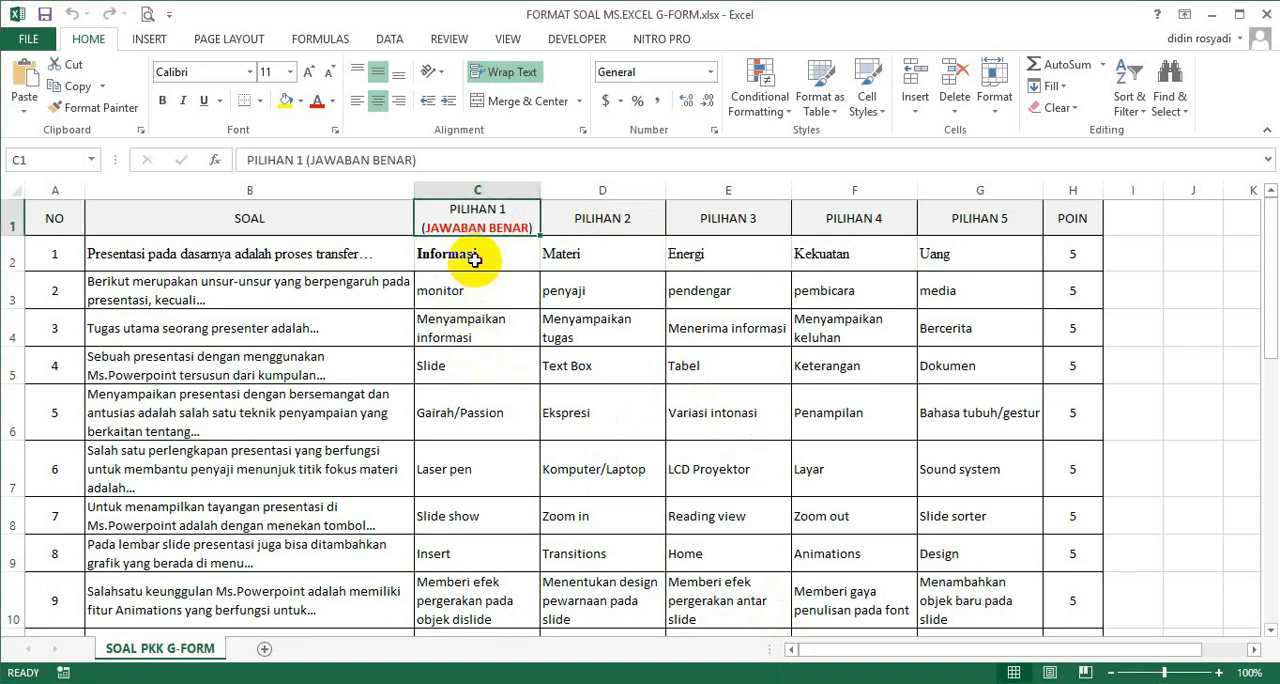
pyautogui.press('Down')
pyautogui.press('Down')
pyautogui.press('Down')
pyautogui.press('Down')
pyautogui.press('Down')
pyautogui.press('Down')
pyautogui.press('Down')
pyautogui.press('Down')
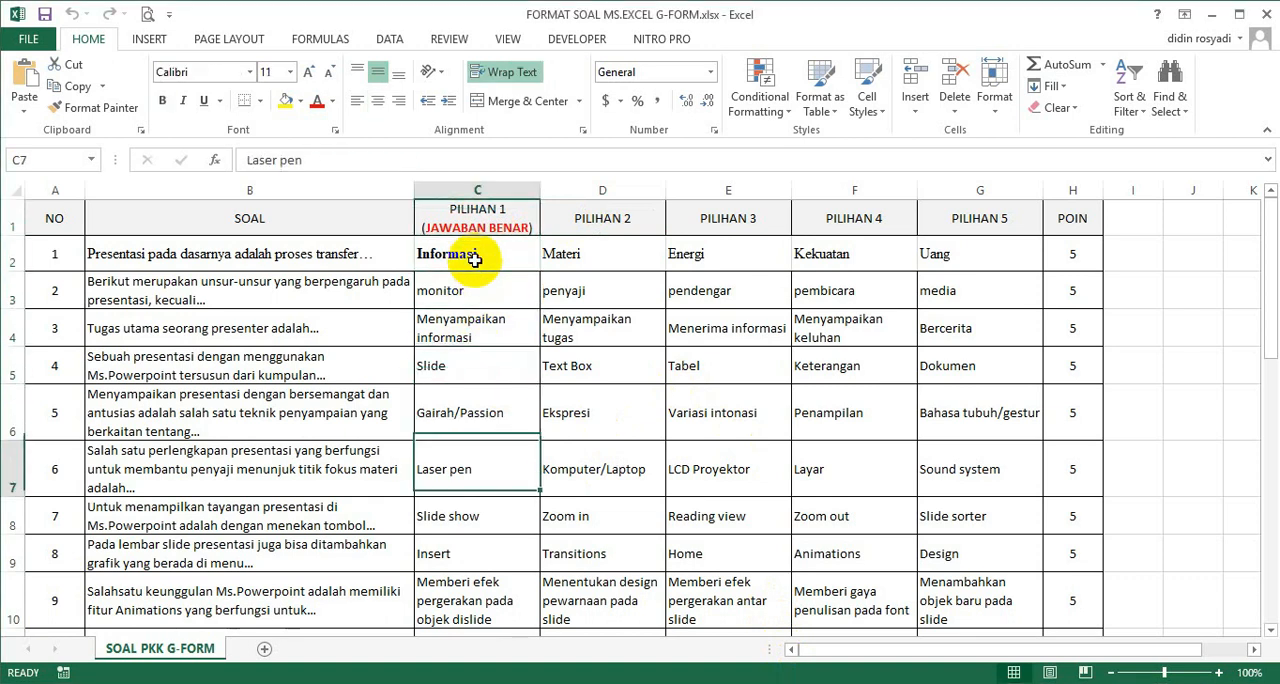
pyautogui.press('Down')
pyautogui.press('Down')
pyautogui.press('Down')
pyautogui.press('Up')
pyautogui.press('Up')
pyautogui.press('Up')
pyautogui.press('Up')
pyautogui.press('Up')
pyautogui.press('Up')
pyautogui.press('Up')
pyautogui.press('Up')
pyautogui.press('Up')
pyautogui.press('Up')
pyautogui.press('Up')
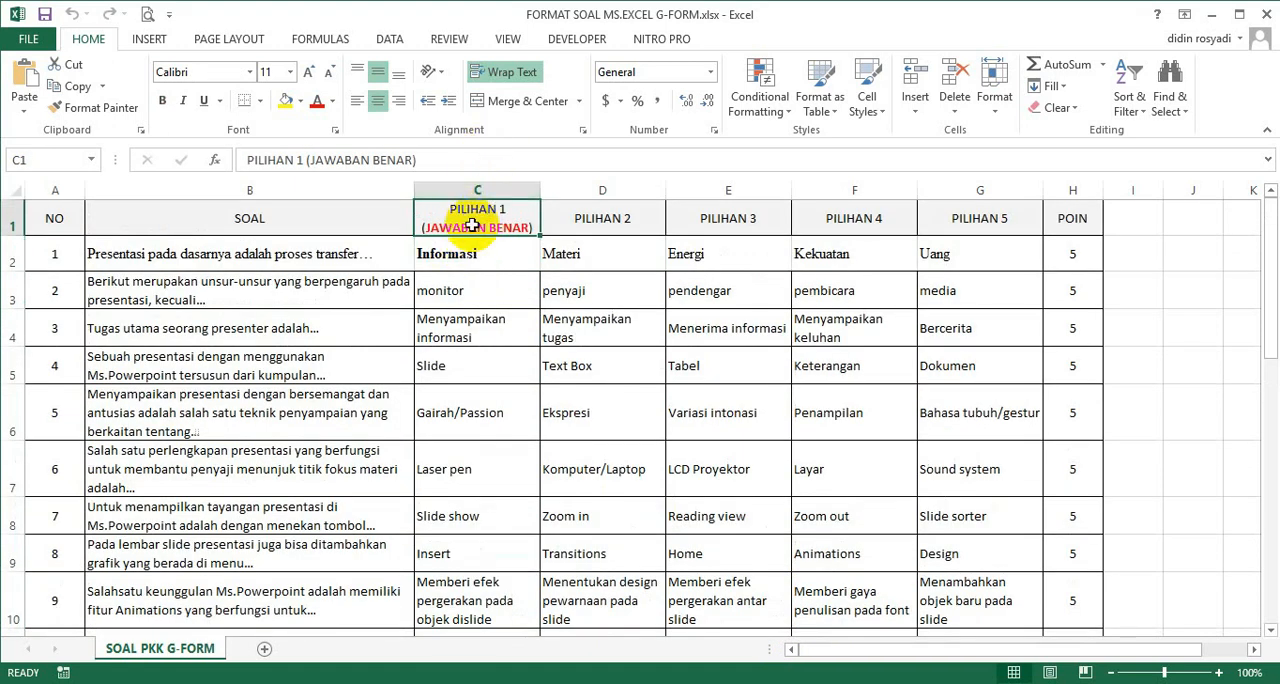
pyautogui.click(477, 190)
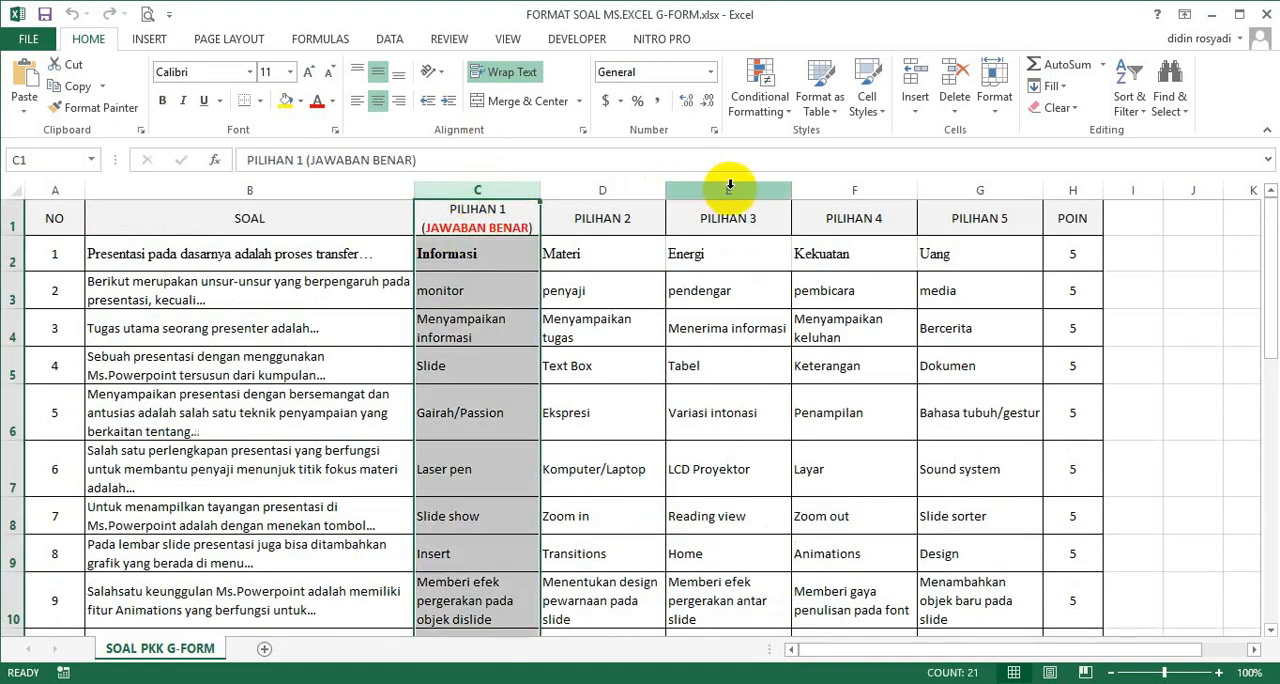
pyautogui.click(624, 192)
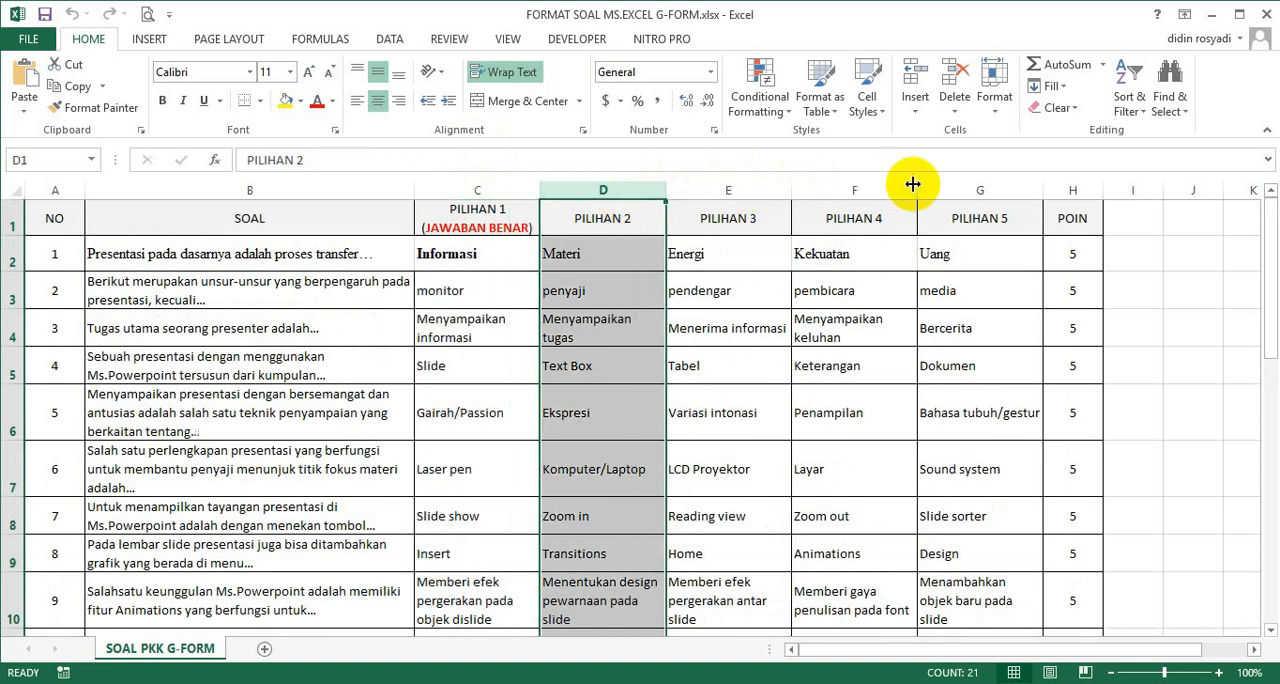
pyautogui.click(827, 289)
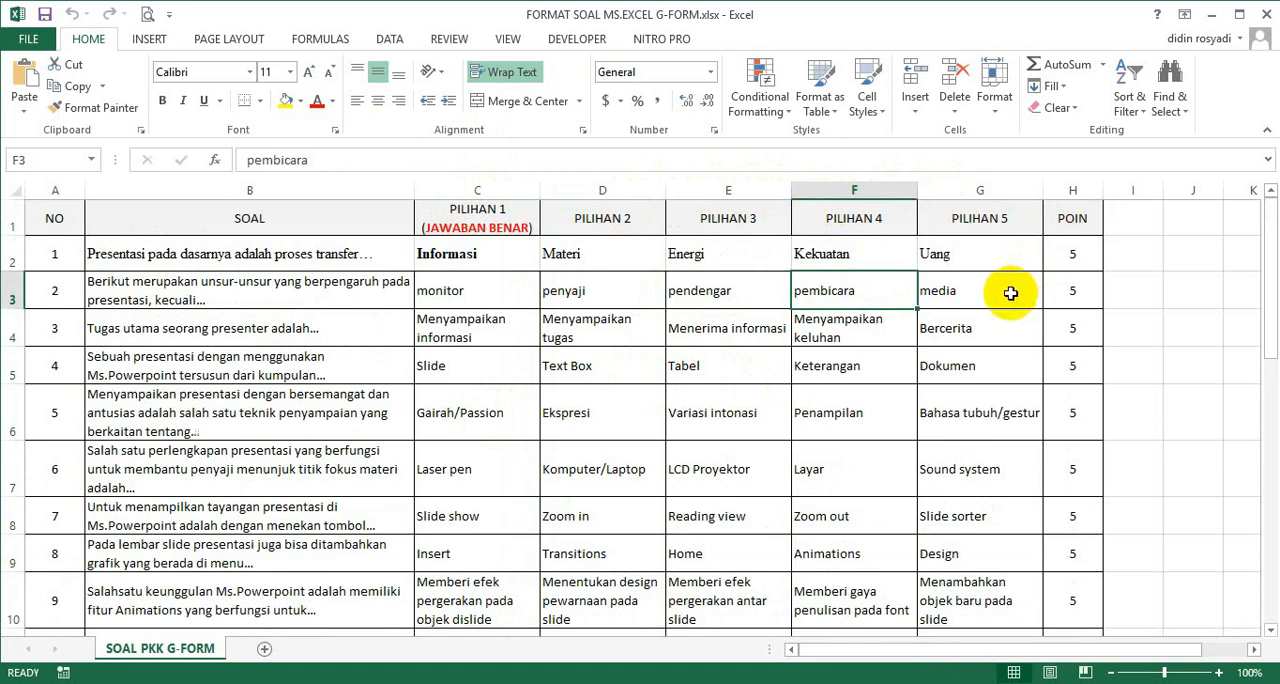
# Set the POIN value of the first two questions to 1 and fill it down to all remaining questions.
pyautogui.click(1071, 258)
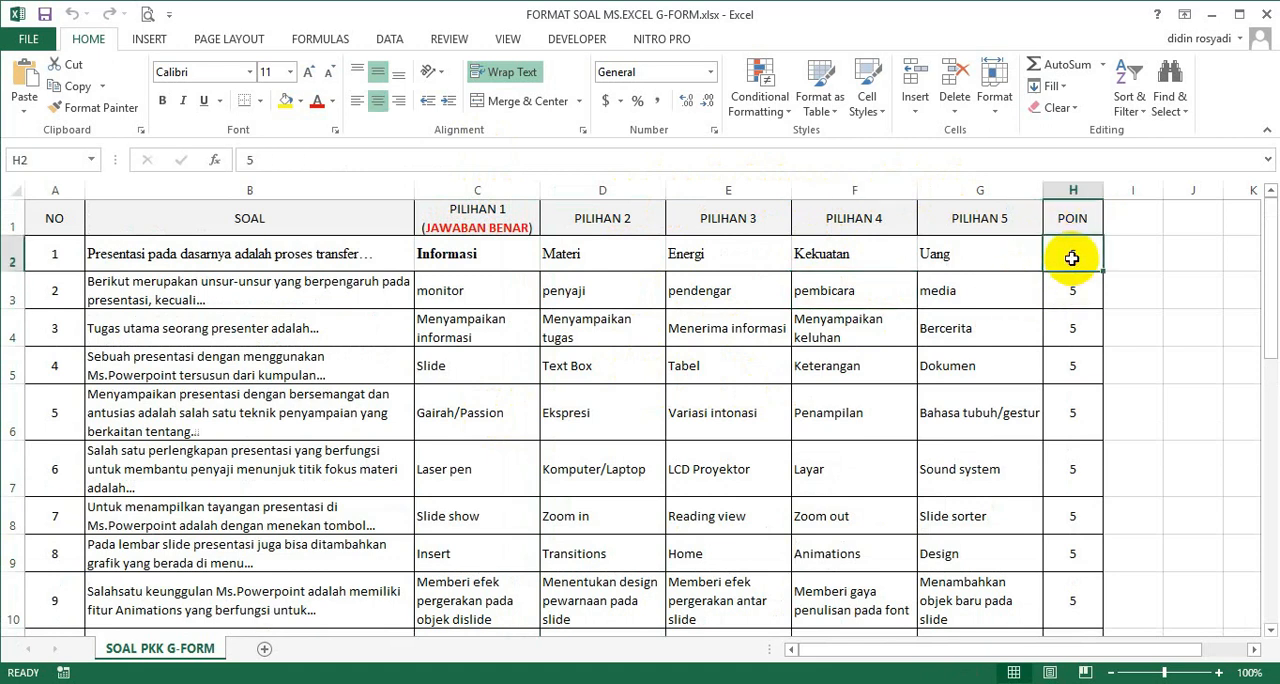
pyautogui.write('5')
pyautogui.press('Return')
pyautogui.write('2')
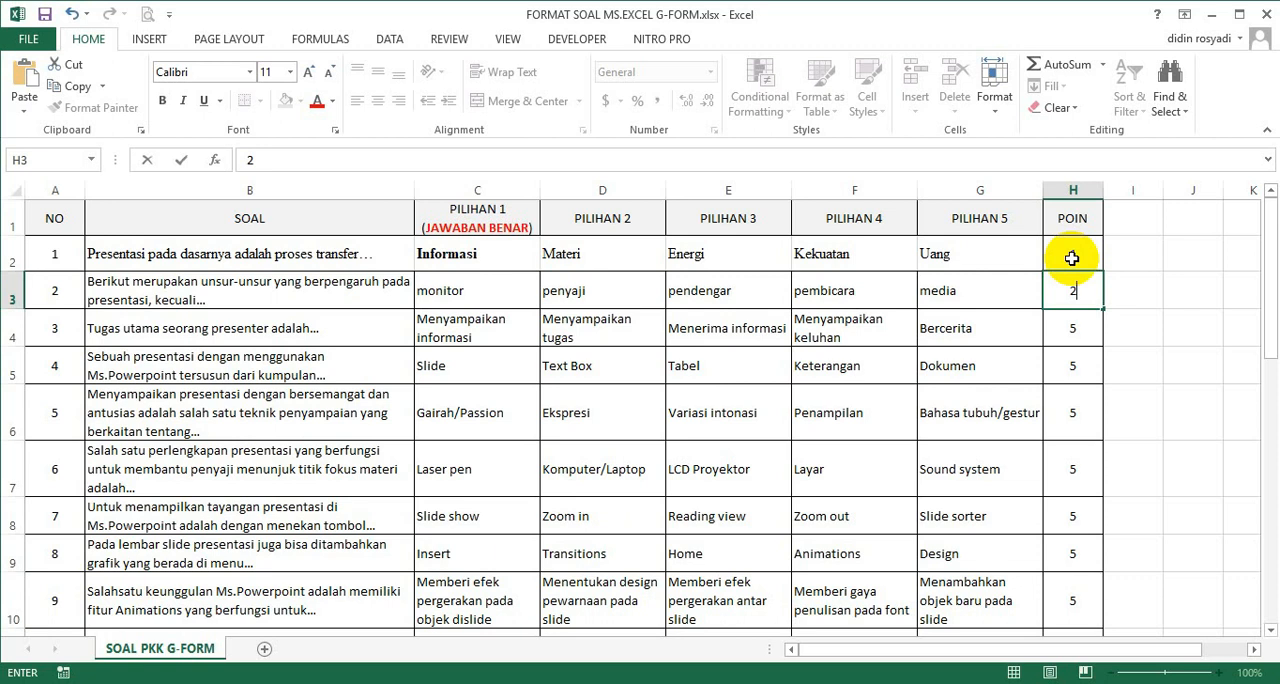
pyautogui.press('Up')
pyautogui.press('Down')
pyautogui.write('1')
pyautogui.press('Down')
pyautogui.press('Up')
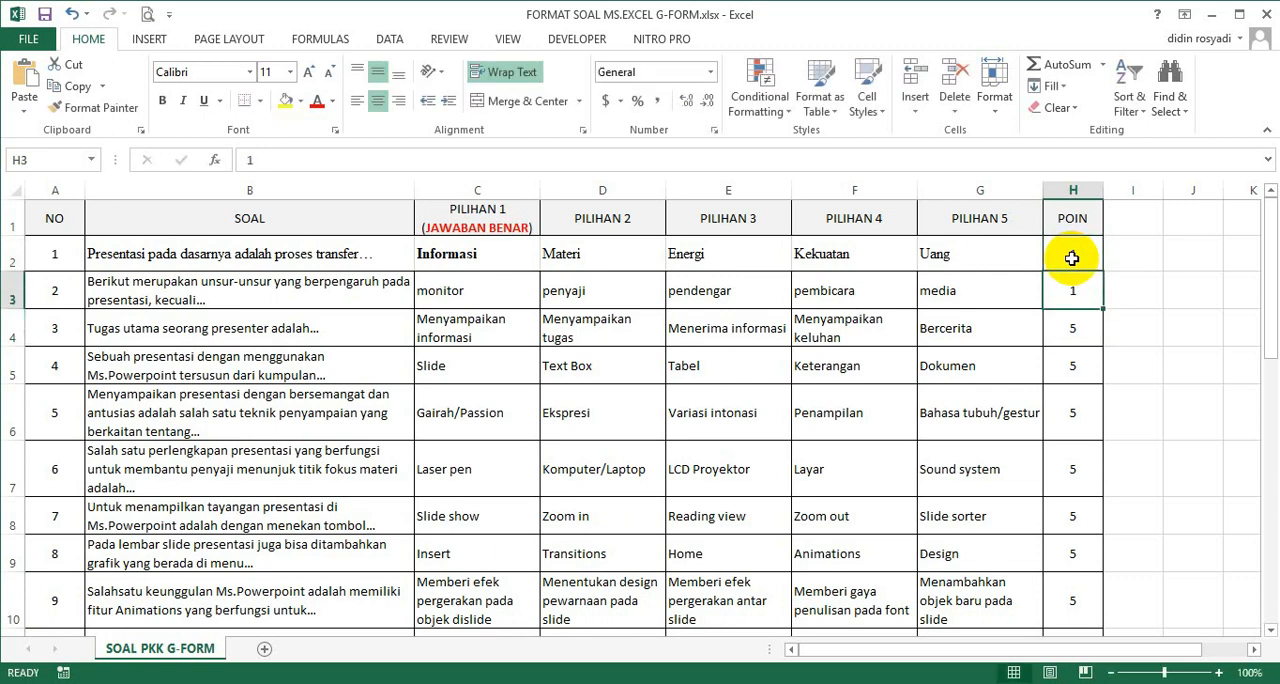
pyautogui.moveTo(1072, 258); pyautogui.dragTo(1076, 290)
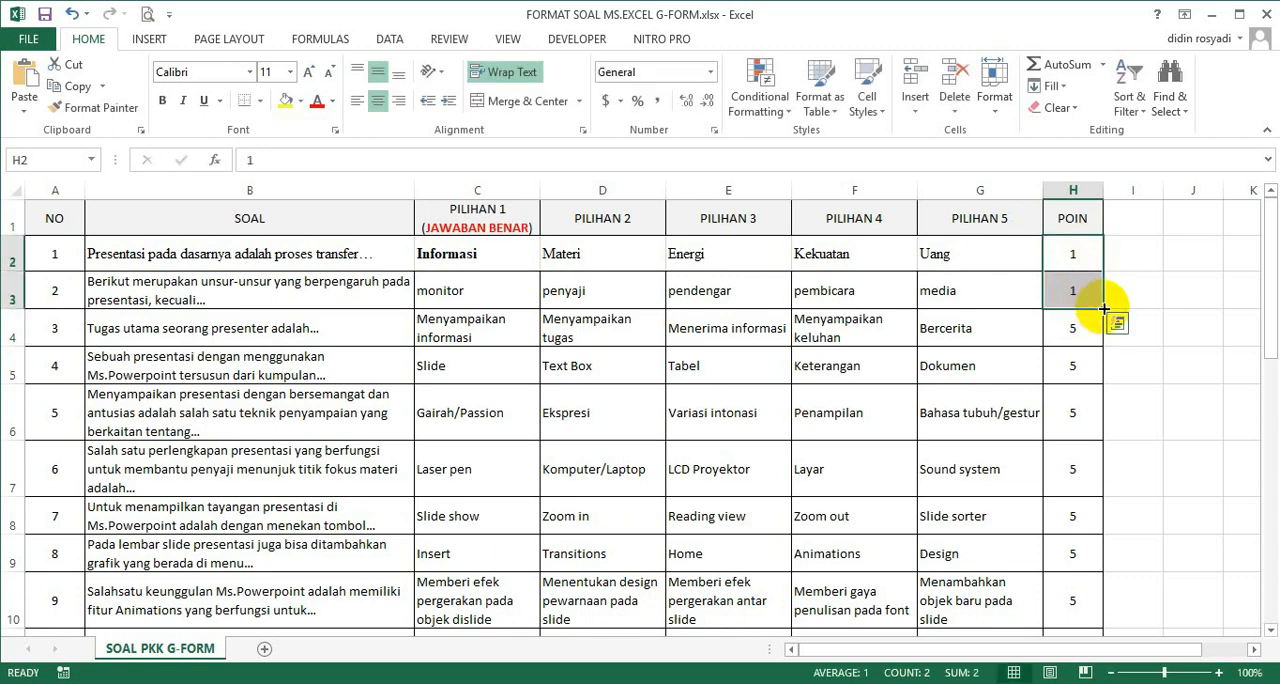
pyautogui.doubleClick(1104, 309)
pyautogui.click(1215, 300)
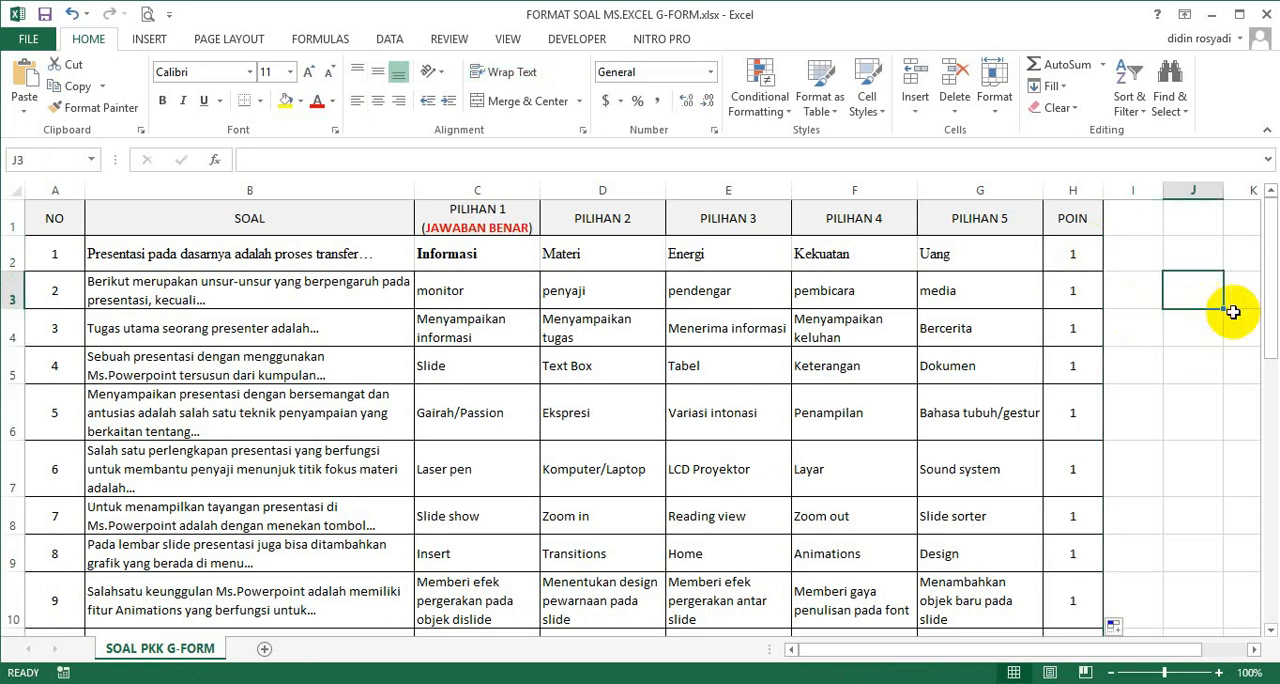
# Set the POIN value to 2 for question 1, 5 for question 3 and 3 for question 5.
pyautogui.click(1074, 224)
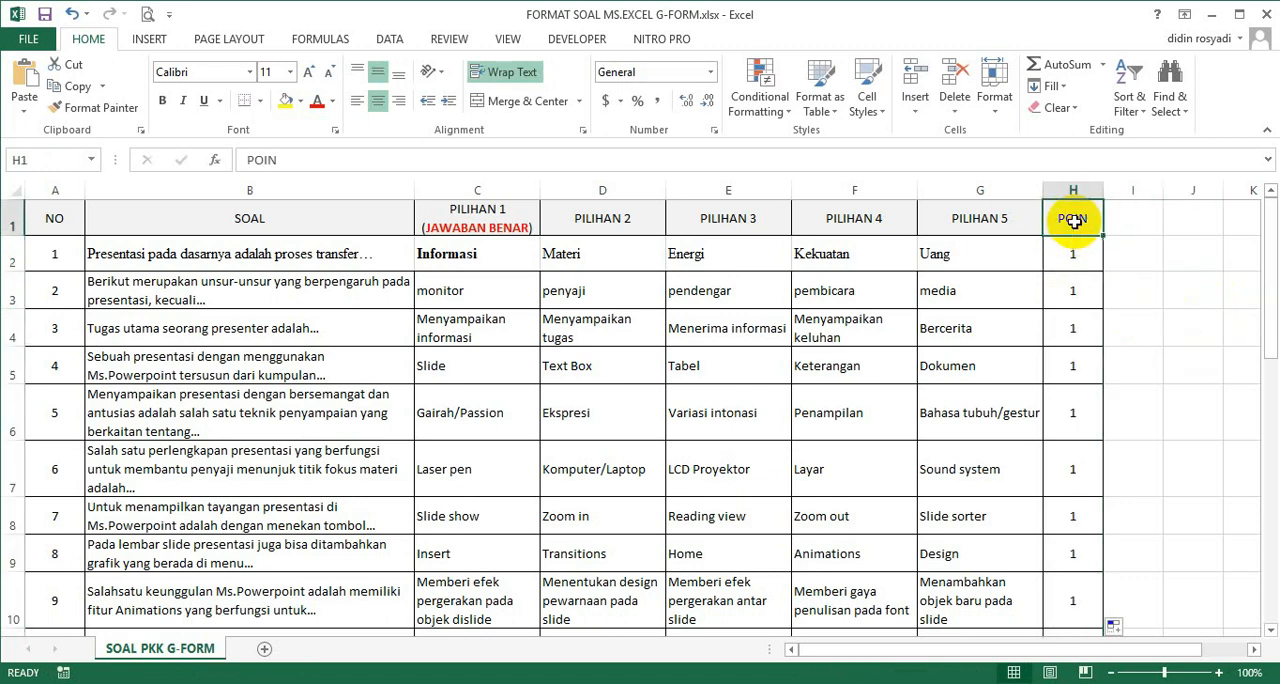
pyautogui.click(1073, 296)
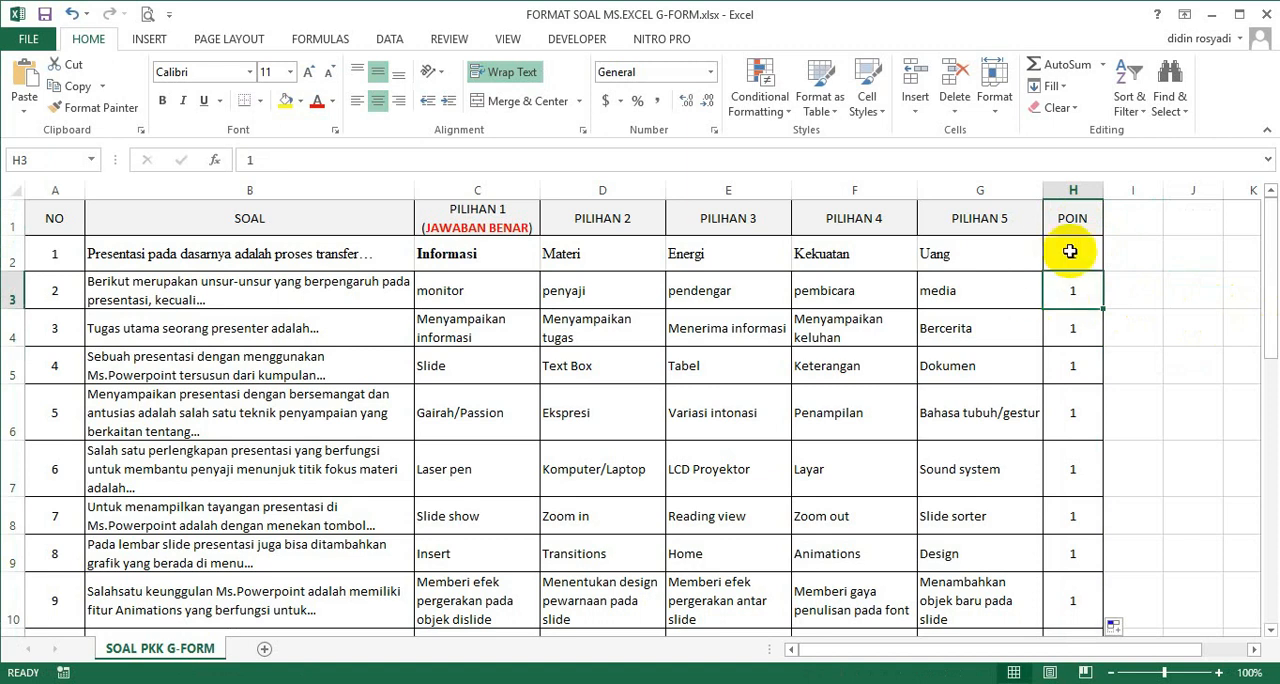
pyautogui.click(1075, 418)
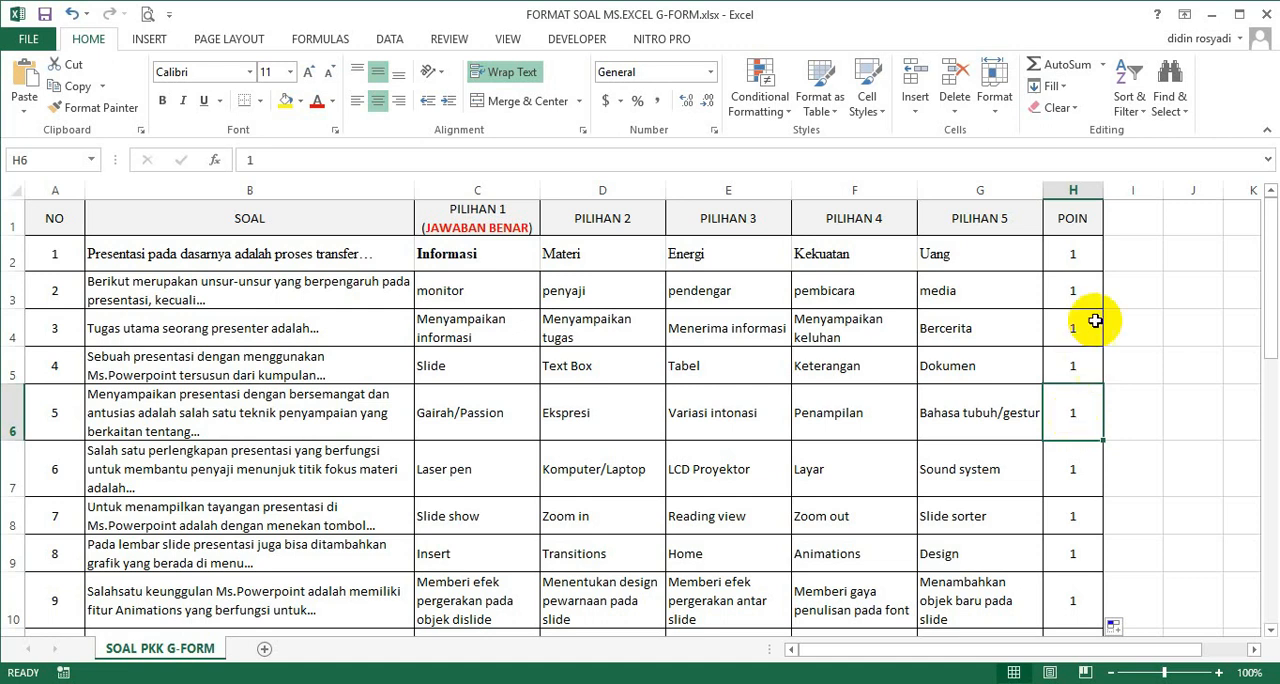
pyautogui.click(1071, 258)
pyautogui.write('2')
pyautogui.press('Return')
pyautogui.press('Return')
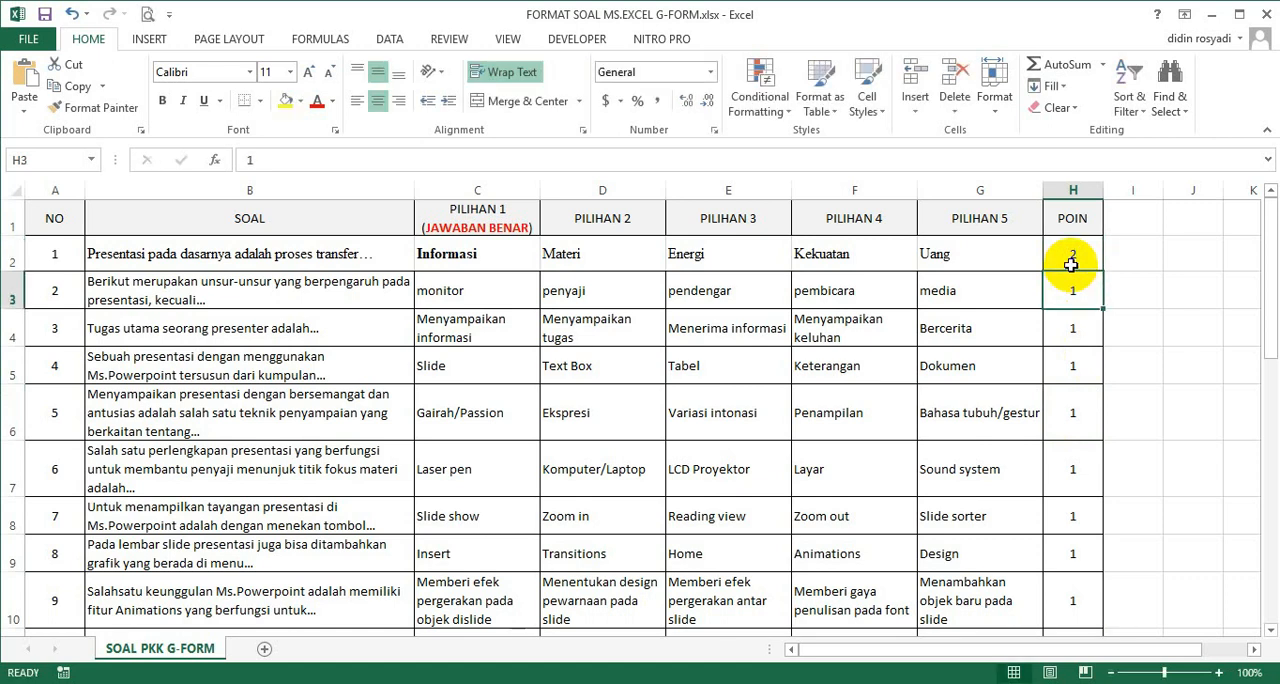
pyautogui.write('5')
pyautogui.press('Return')
pyautogui.press('Return')
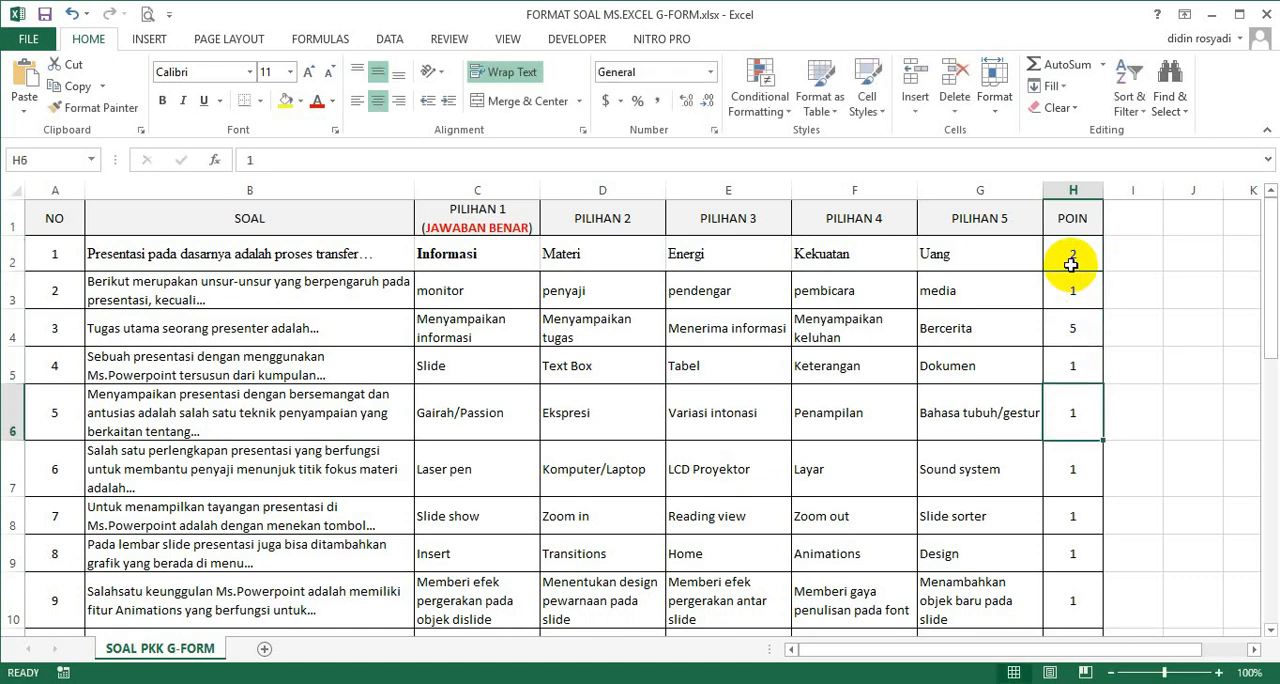
pyautogui.write('3')
pyautogui.press('Return')
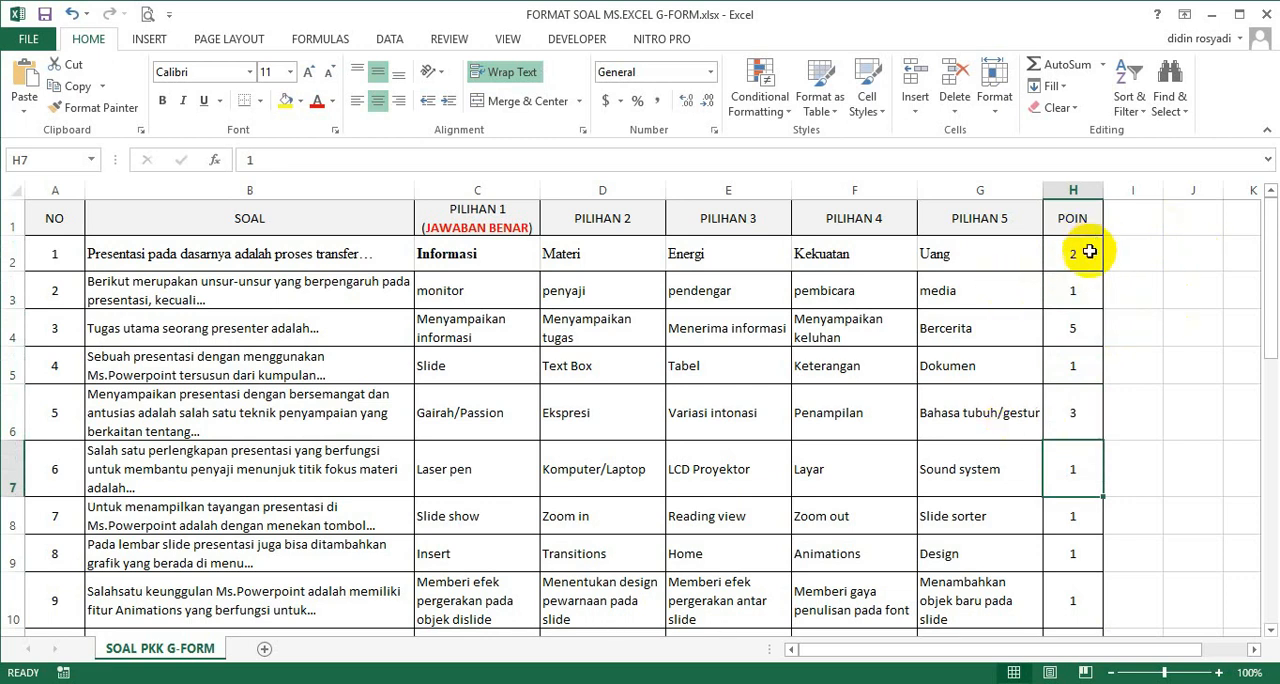
# Set question 1's POIN value back to 1 and fill 1 from question 2 down through question 7.
pyautogui.click(1087, 254)
pyautogui.write('1')
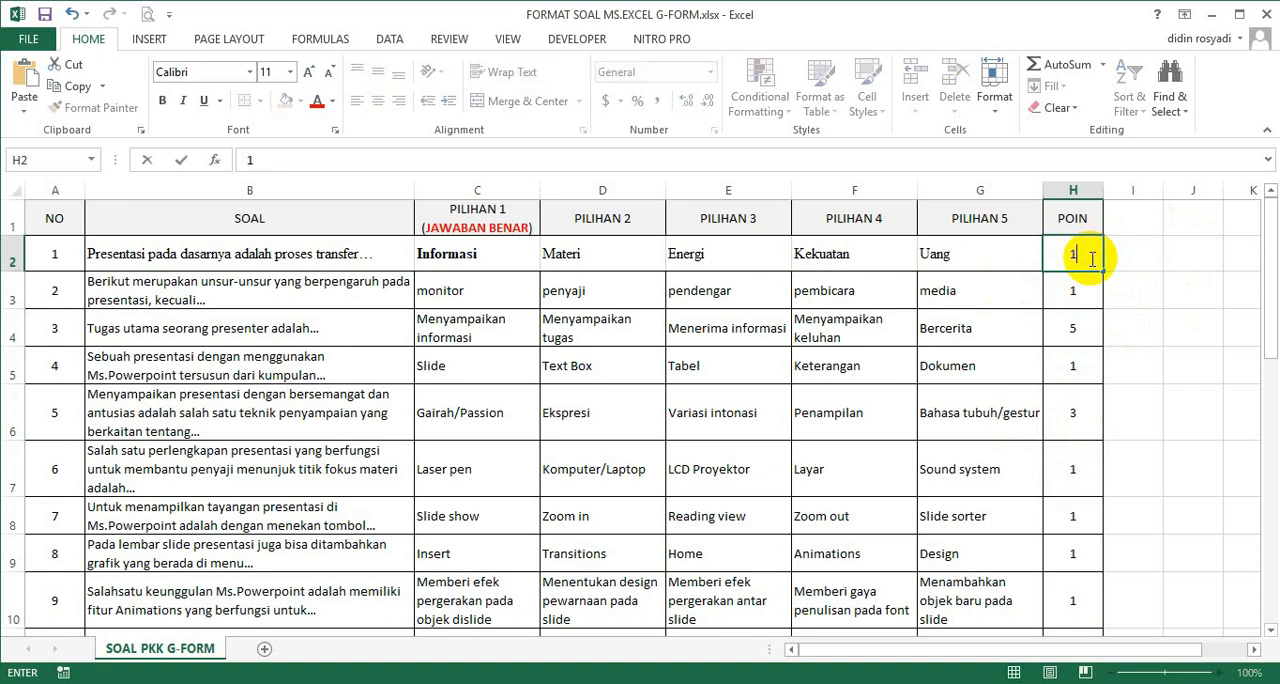
pyautogui.click(1080, 320)
pyautogui.click(1087, 287)
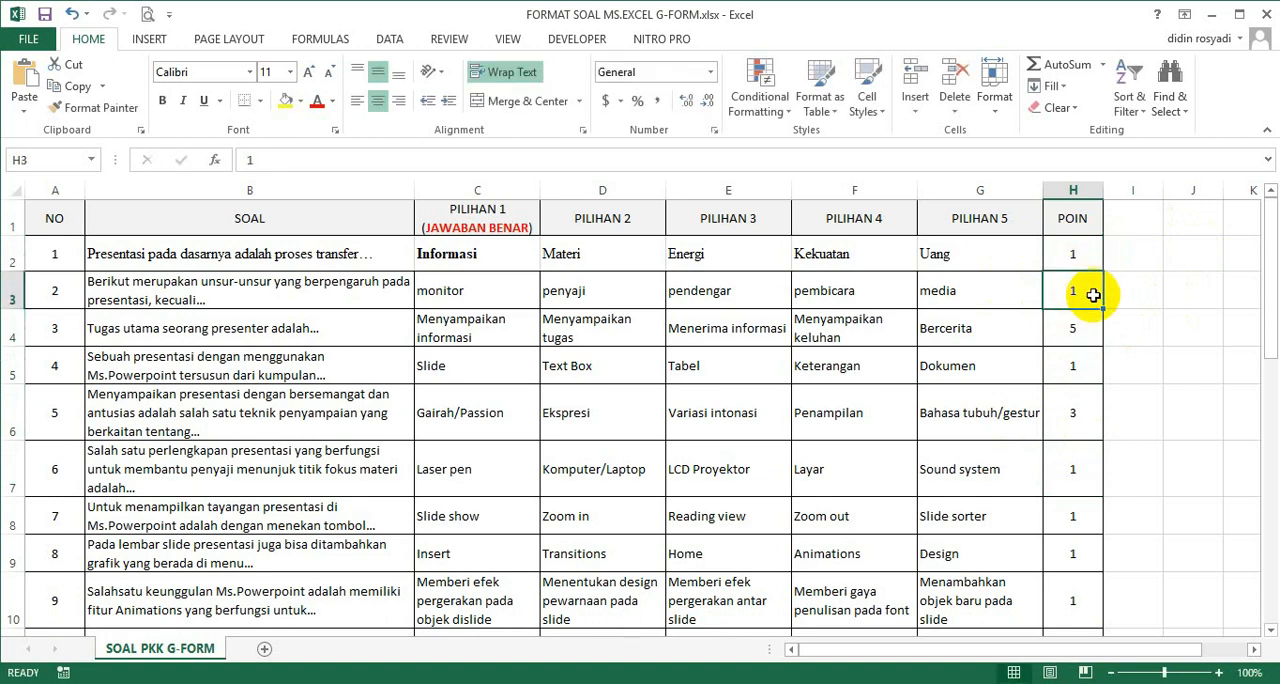
pyautogui.moveTo(1102, 308); pyautogui.dragTo(1099, 529)
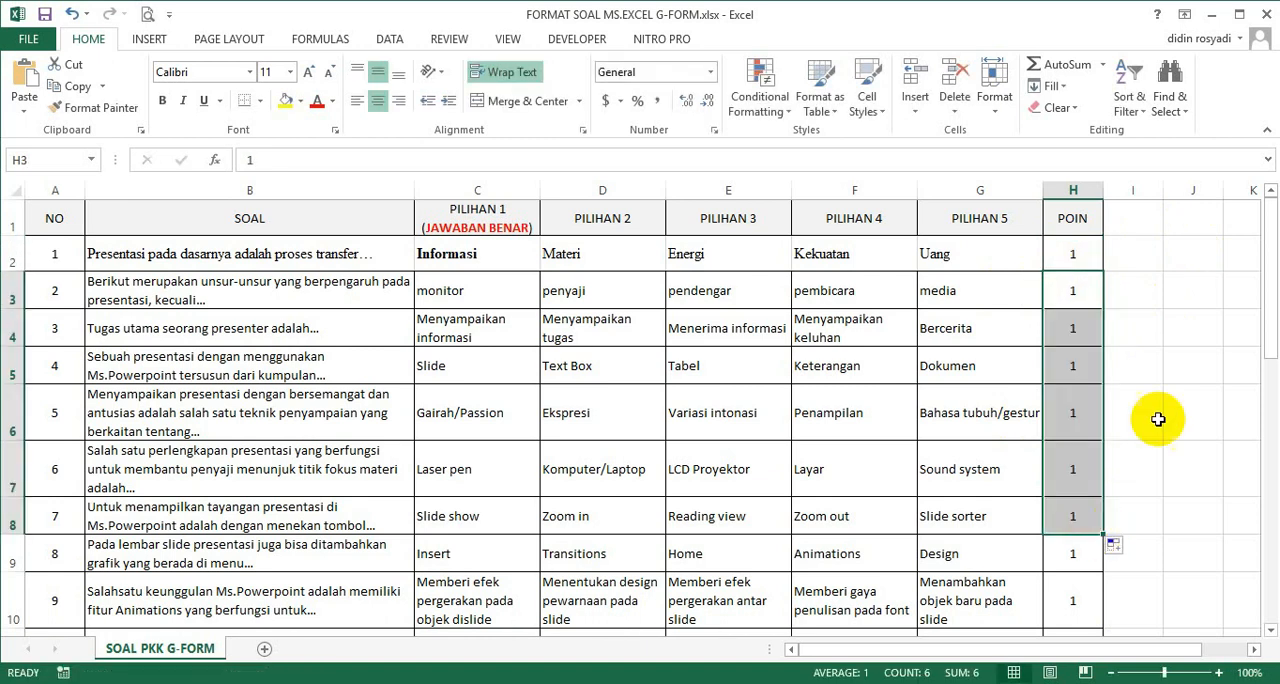
pyautogui.click(1163, 410)
# Check the question sheet down to question 20 and close the workbook.
pyautogui.moveTo(1270, 337); pyautogui.dragTo(1266, 609)
pyautogui.click(1271, 631)
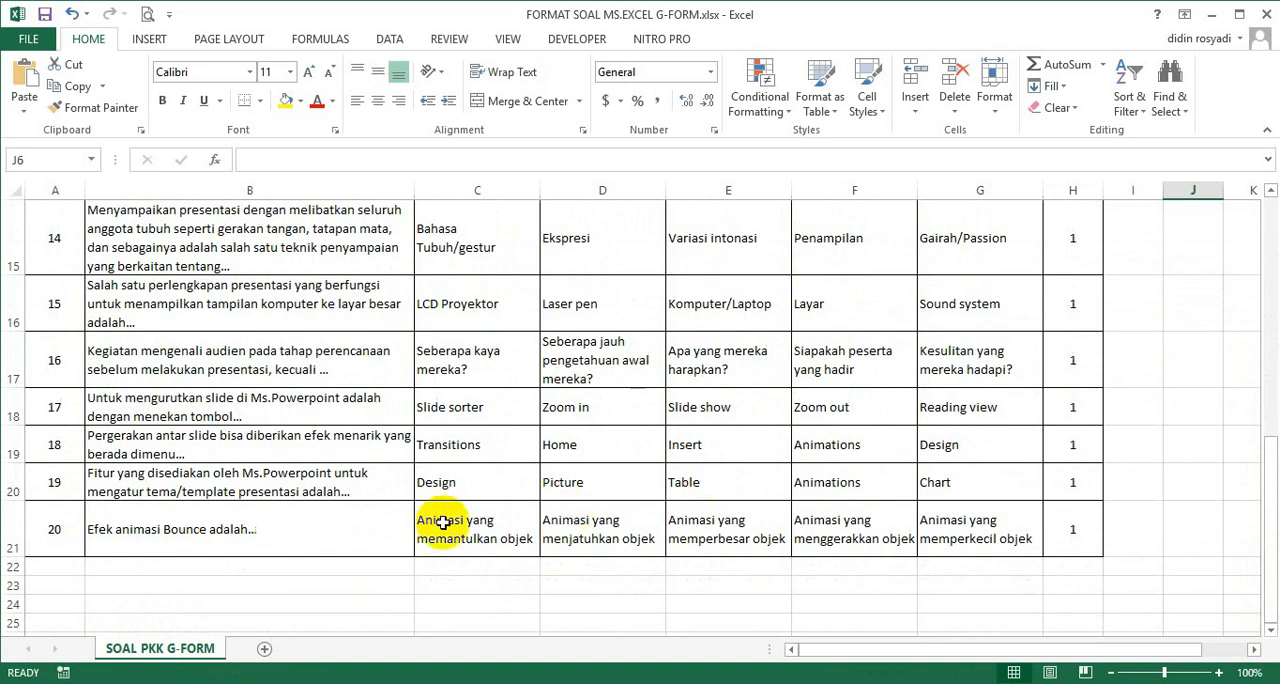
pyautogui.click(331, 531)
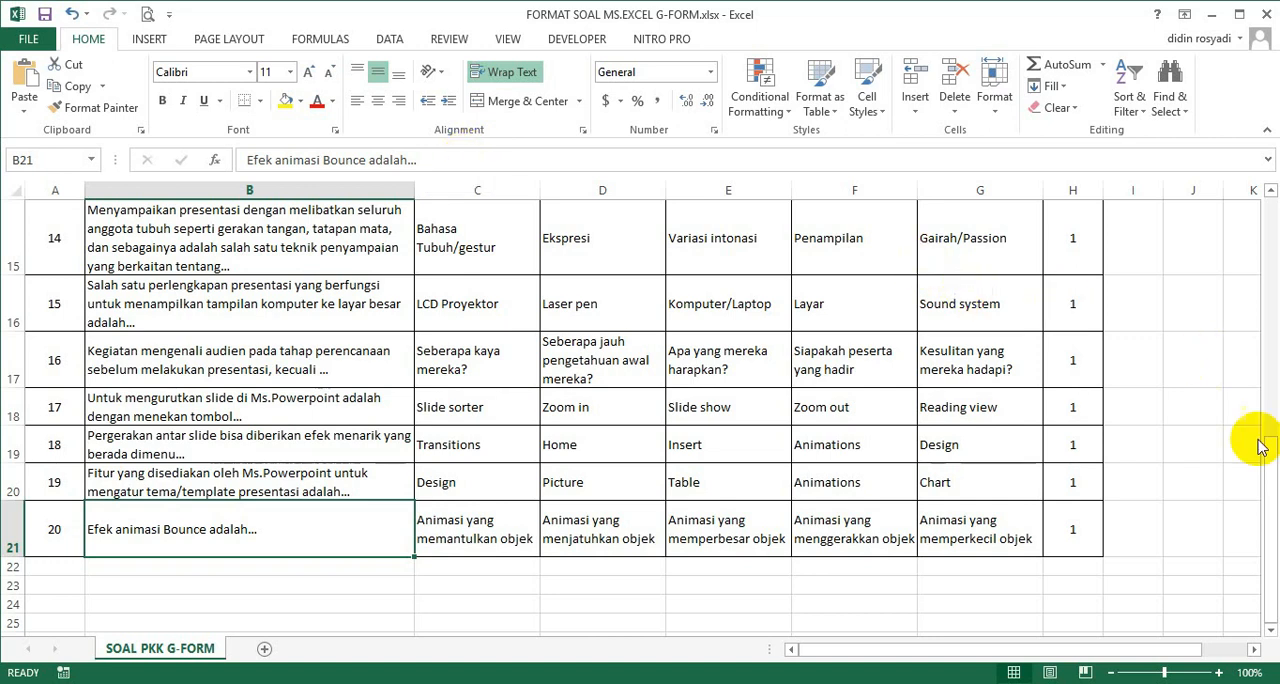
pyautogui.moveTo(1268, 480); pyautogui.dragTo(1268, 205)
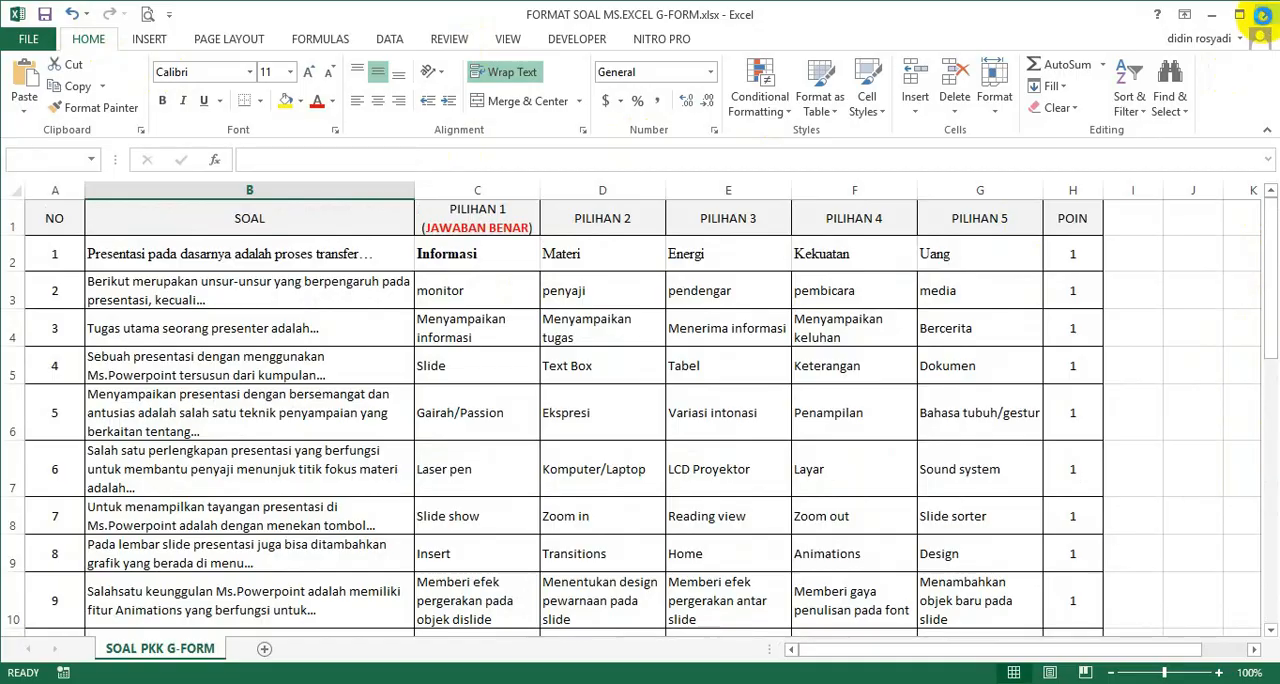
pyautogui.click(1263, 14)
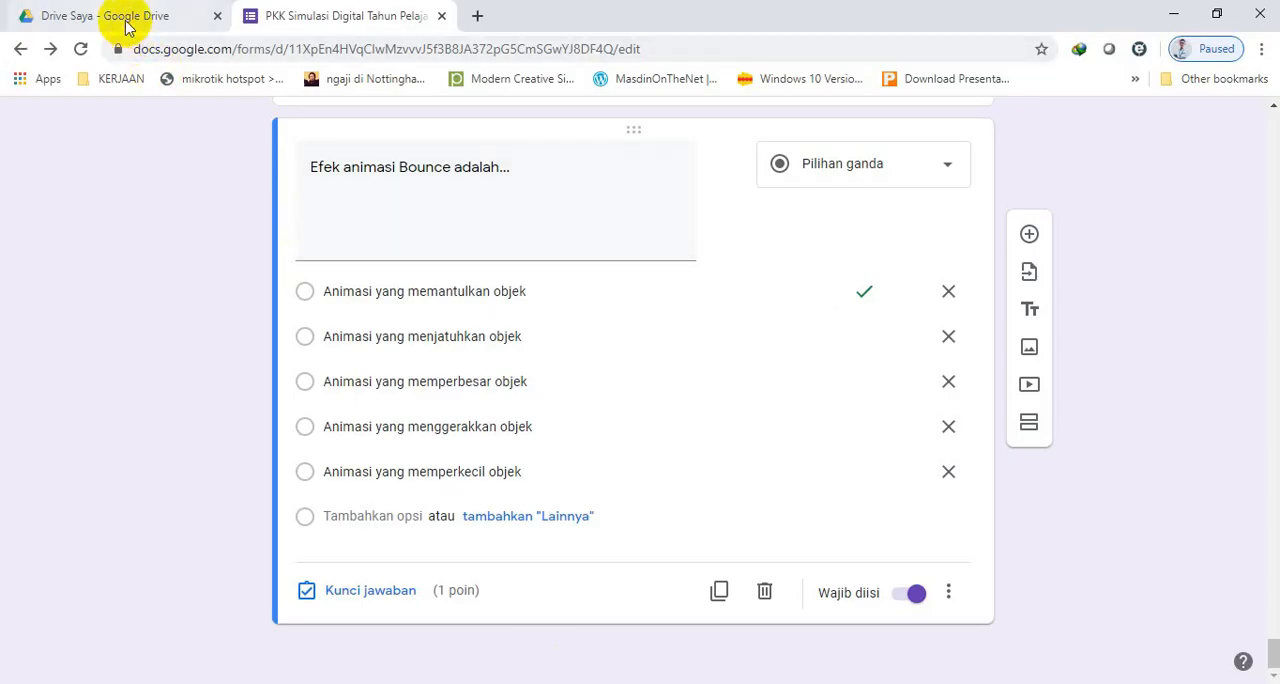
# Switch to Google Drive, upload FORMAT SOAL MS.EXCEL G-FORM.xlsx from the DARING SIMKOMDIG folder and dismiss the upload notice.
pyautogui.click(127, 27)
pyautogui.click(64, 192)
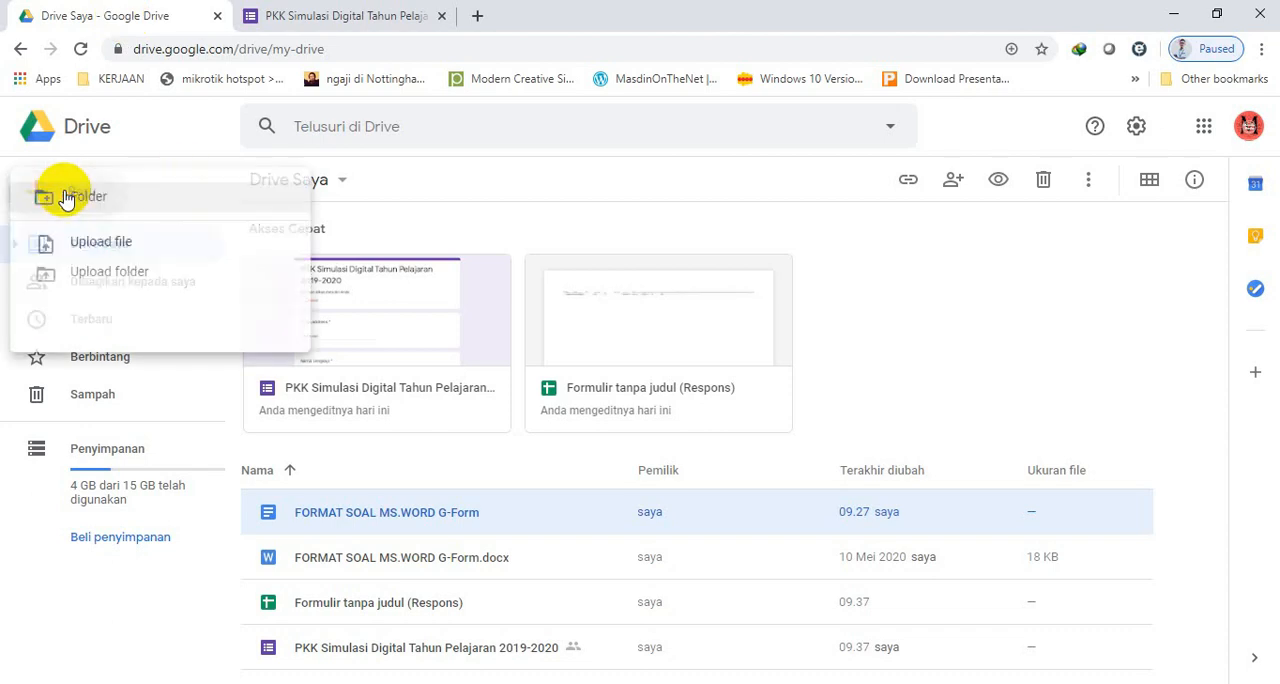
pyautogui.click(140, 245)
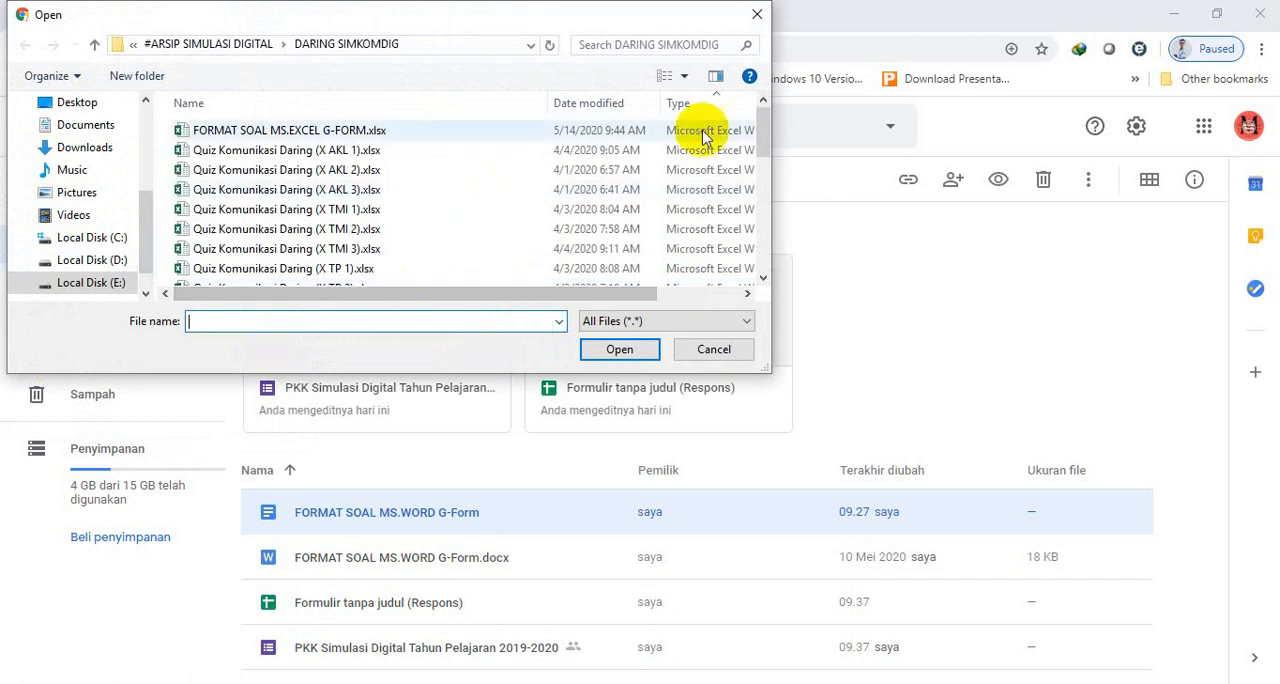
pyautogui.click(340, 132)
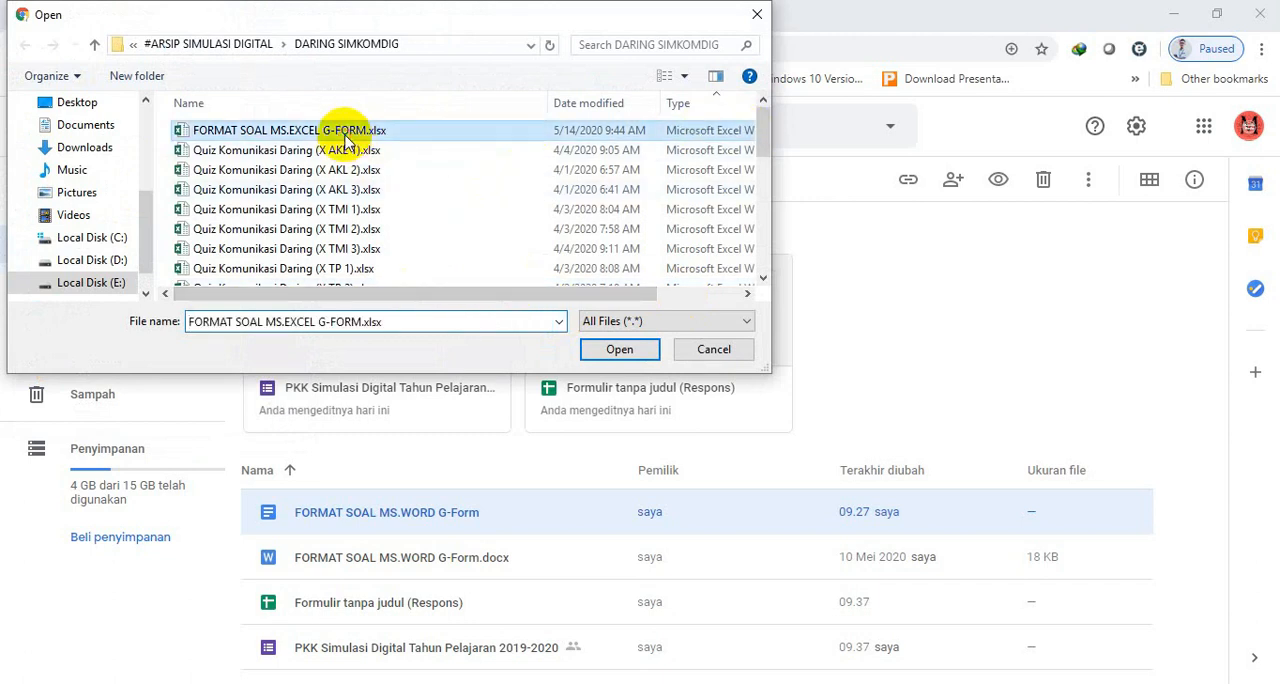
pyautogui.click(619, 355)
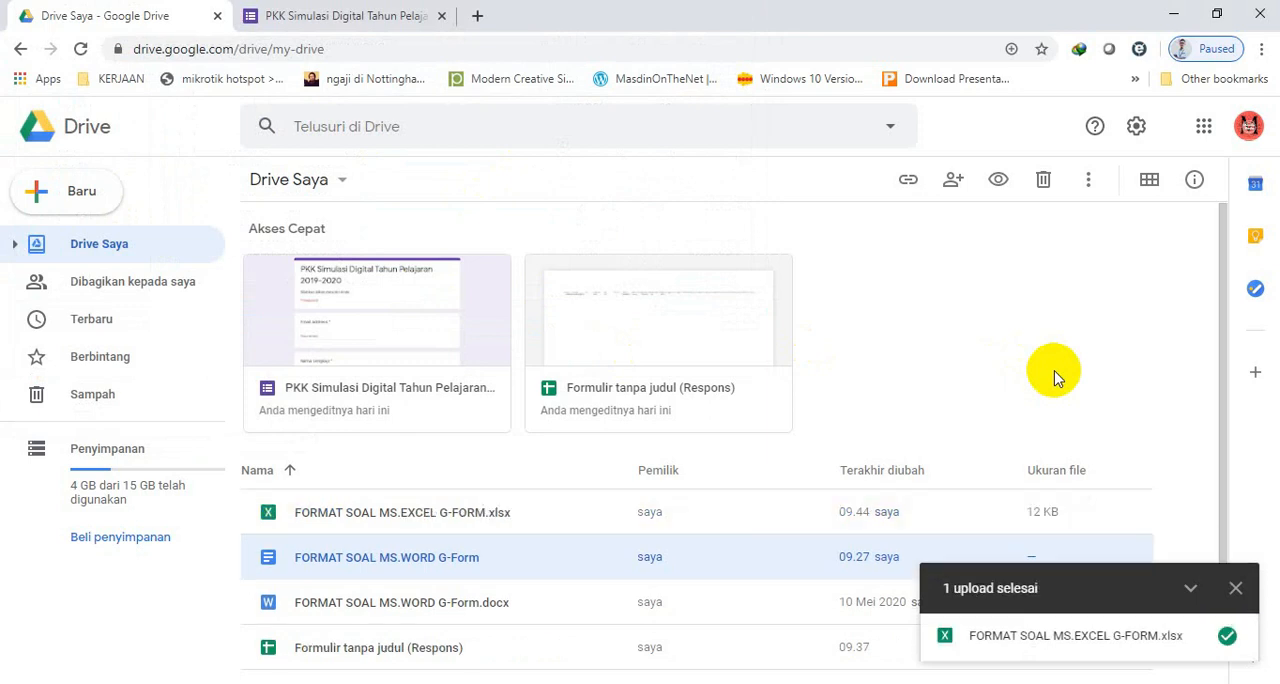
pyautogui.click(1235, 588)
# Open the uploaded FORMAT SOAL MS.EXCEL G-FORM.xlsx from Drive with Google Spreadsheet.
pyautogui.scroll(-1, 1226, 565)
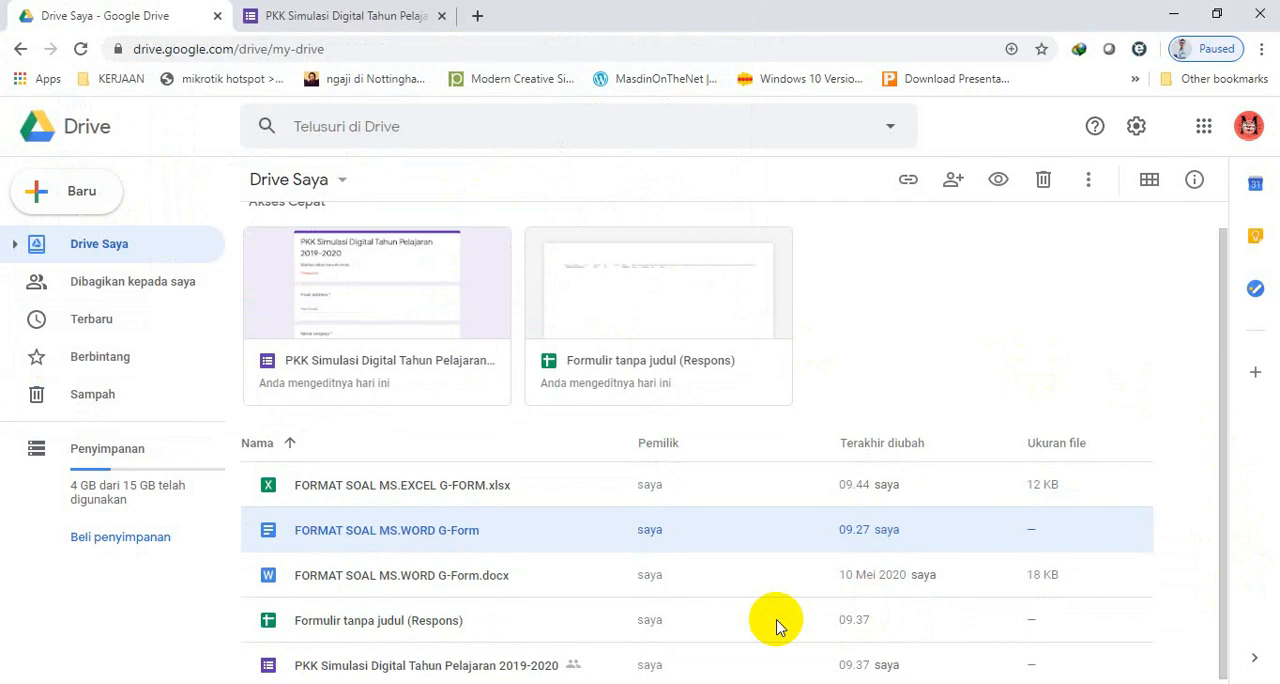
pyautogui.click(385, 488)
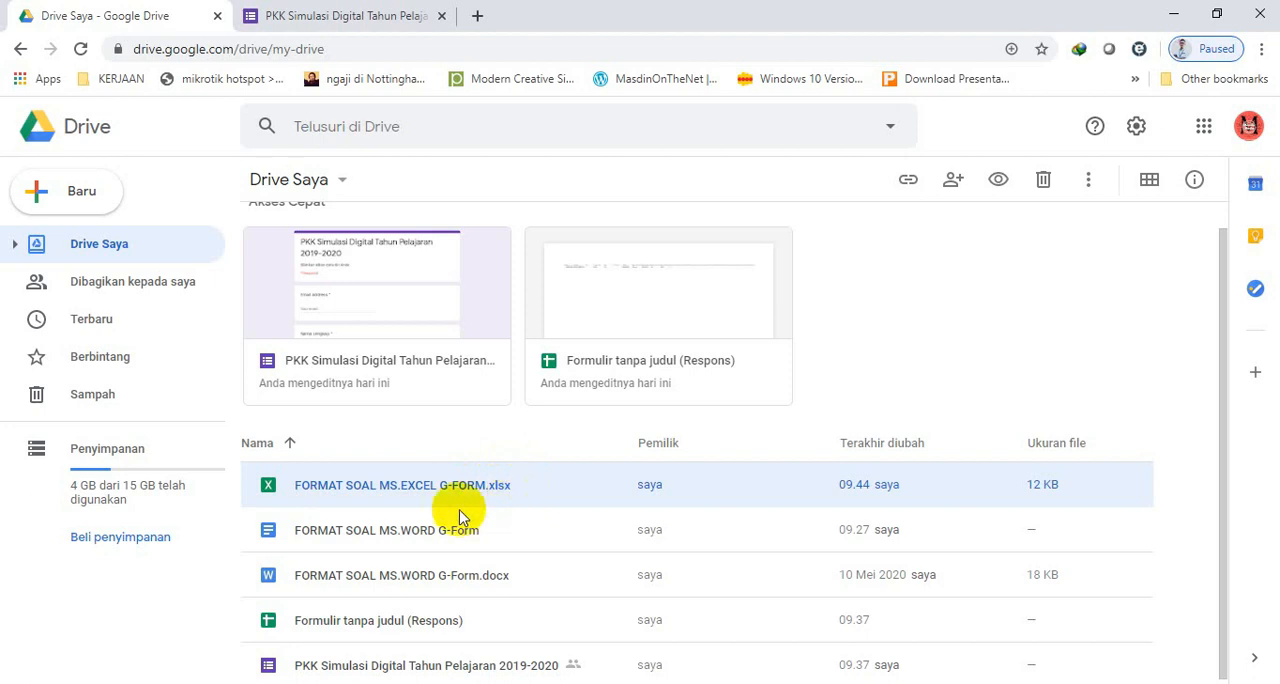
pyautogui.doubleClick(335, 500)
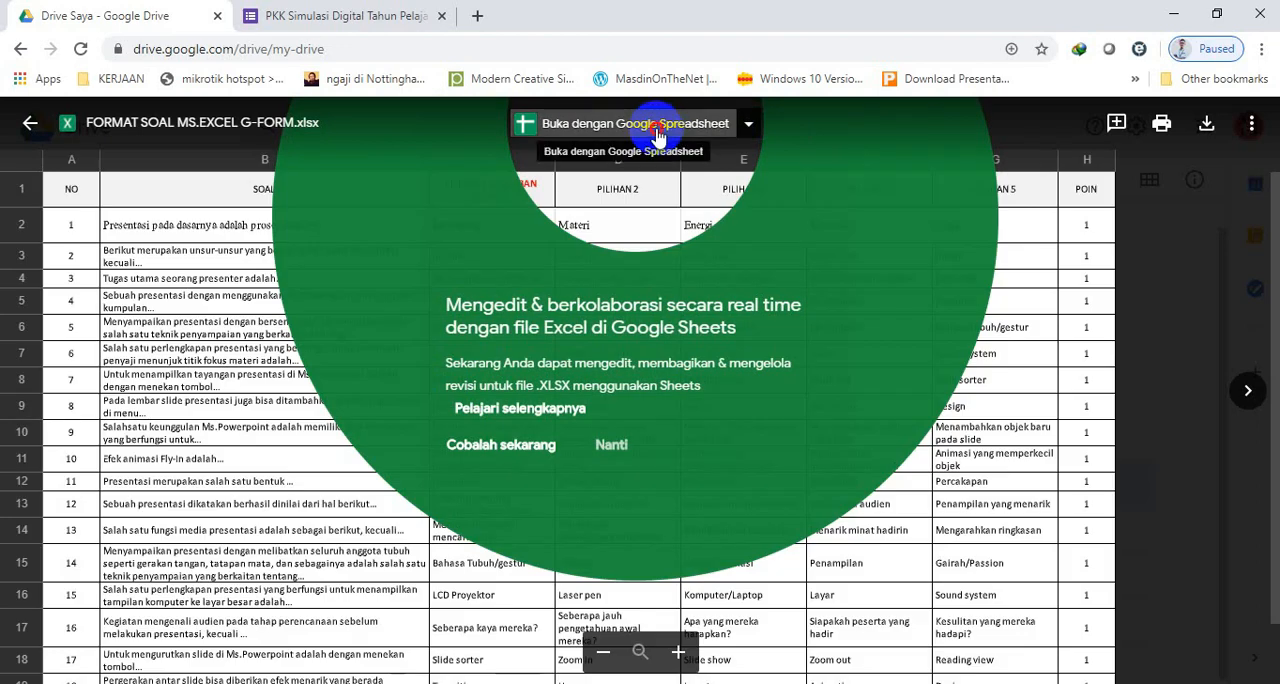
pyautogui.click(652, 124)
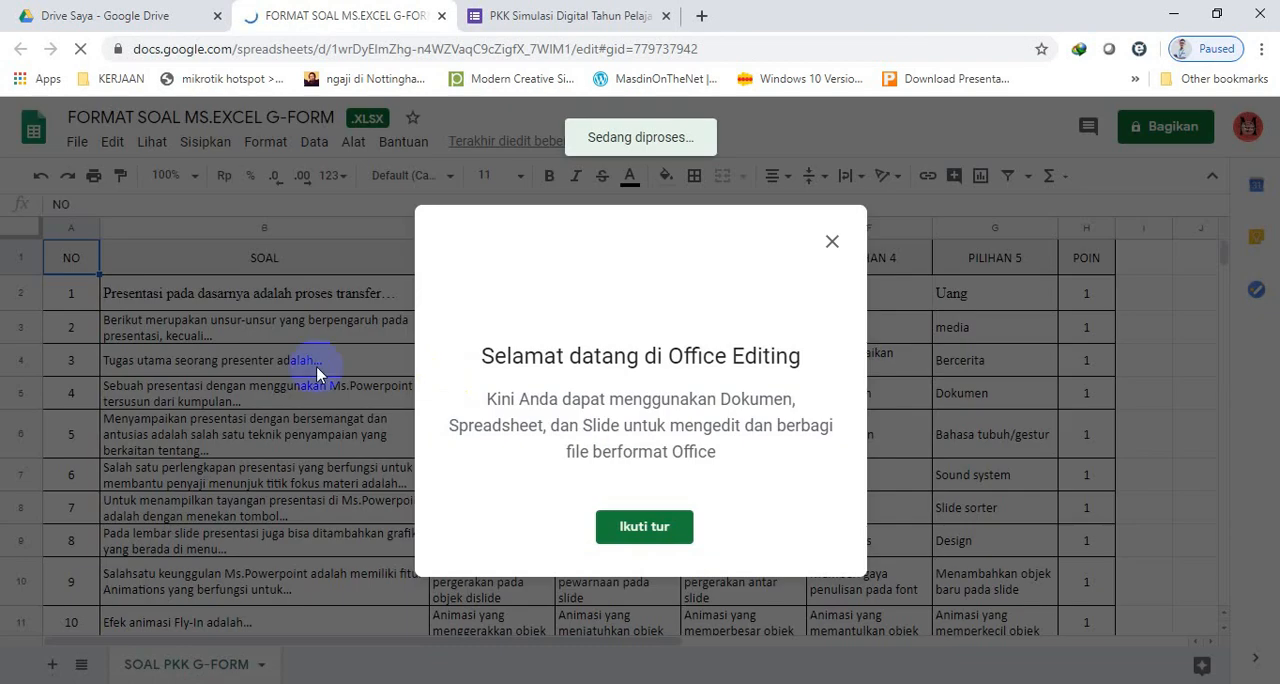
# Dismiss the Office Editing welcome message and save the Excel workbook as a Google Spreadsheet.
pyautogui.click(830, 243)
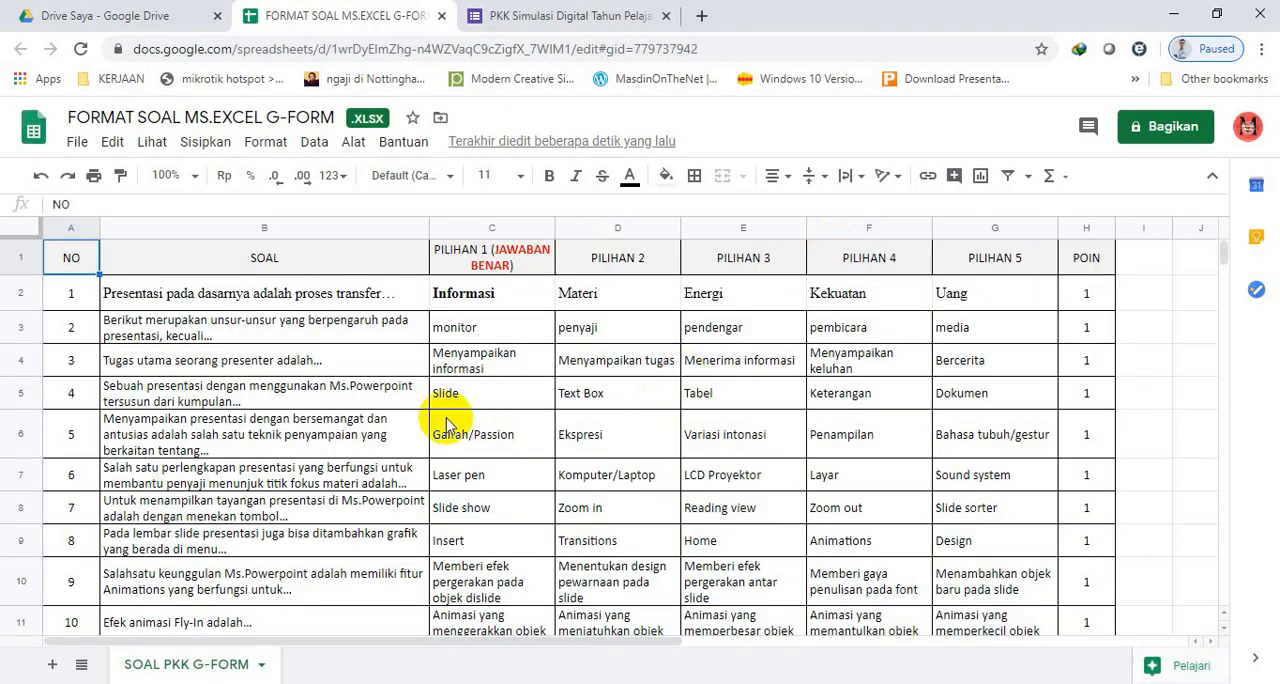
pyautogui.click(78, 145)
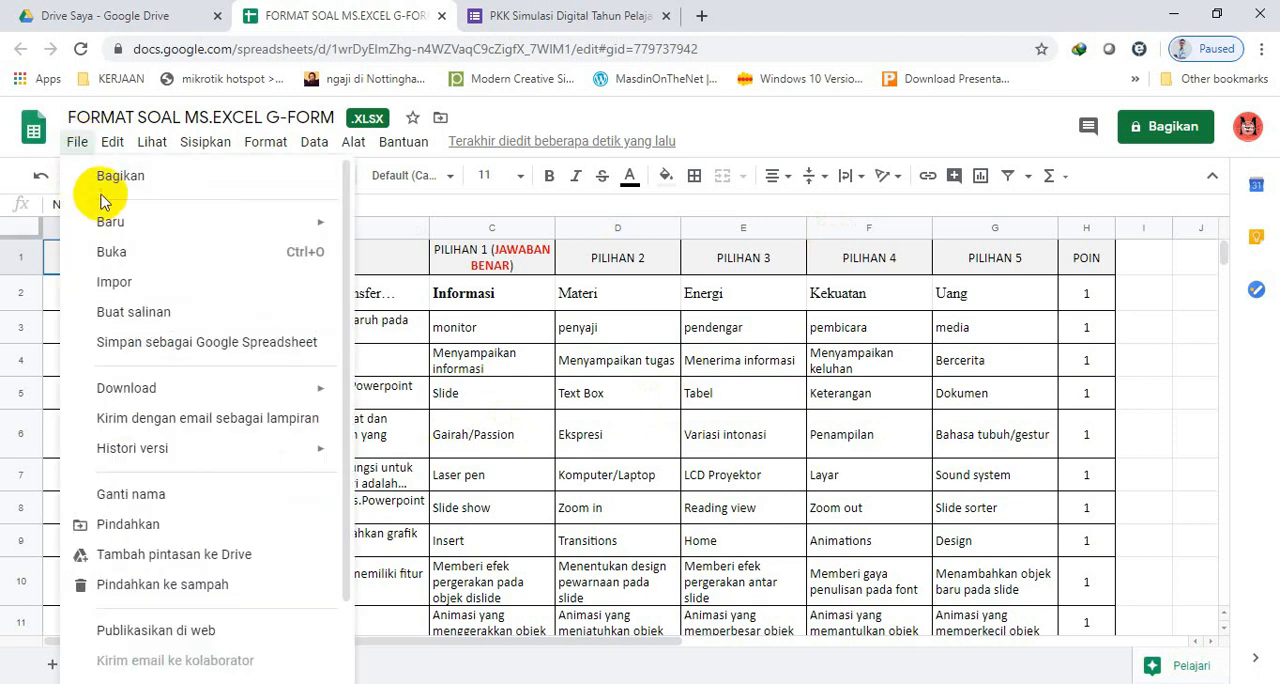
pyautogui.click(250, 347)
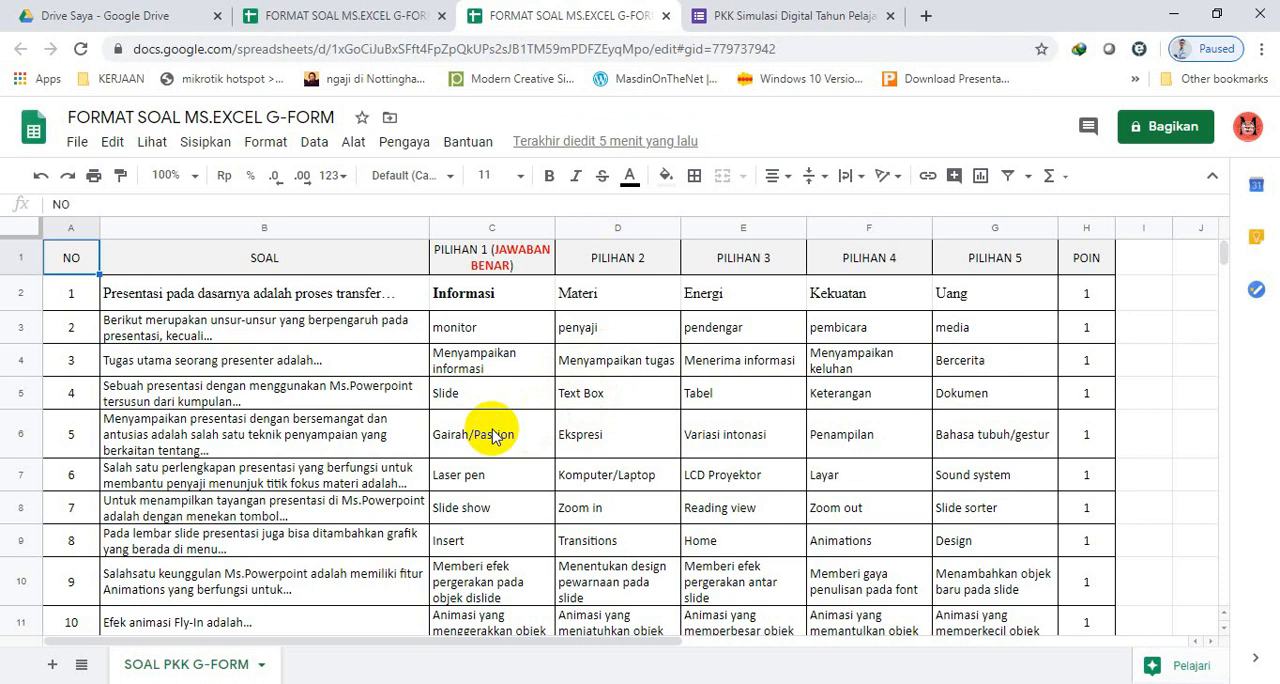
# Close both FORMAT SOAL MS.EXCEL G-FORM spreadsheets, leave the Drive preview and select the converted FORMAT SOAL MS.EXCEL G-FORM file in Drive.
pyautogui.click(663, 17)
pyautogui.click(442, 17)
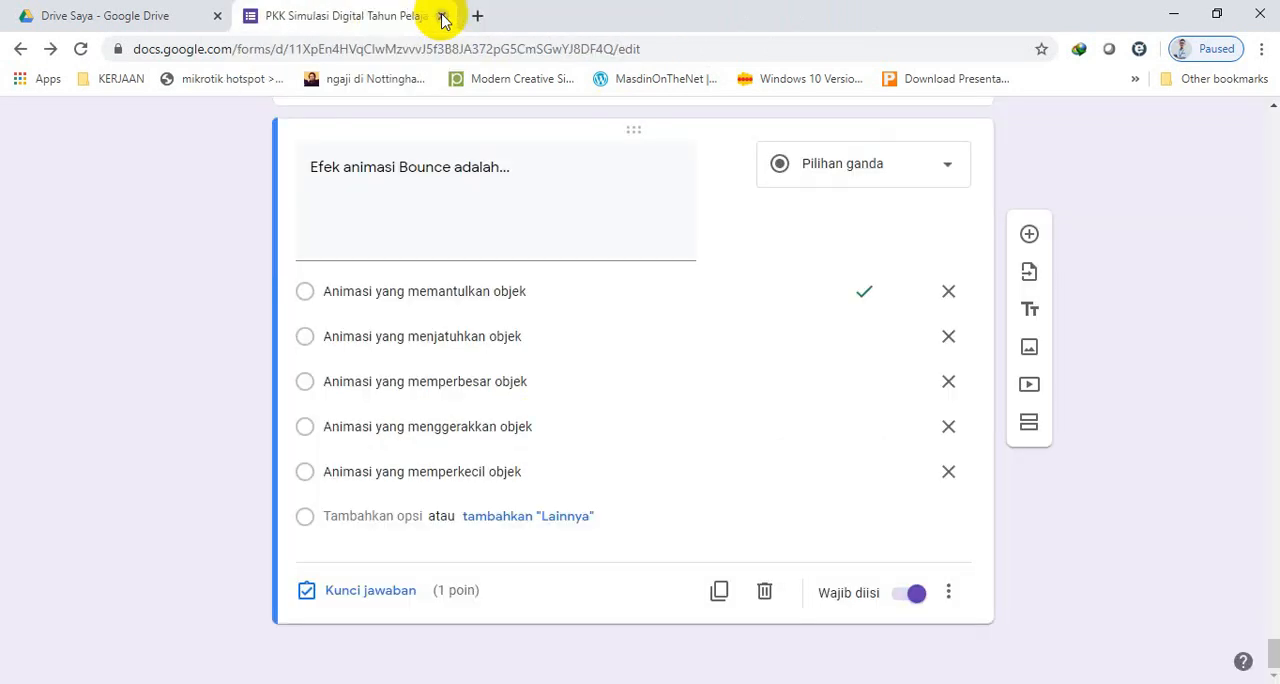
pyautogui.click(181, 26)
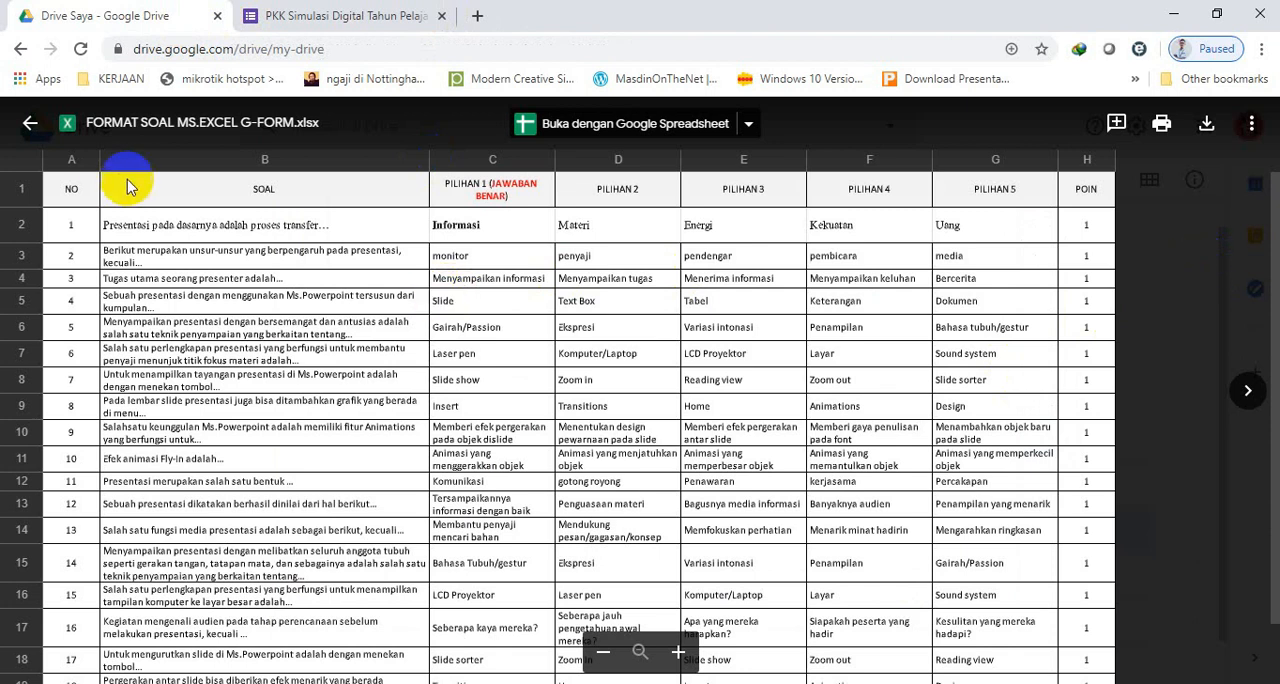
pyautogui.click(30, 123)
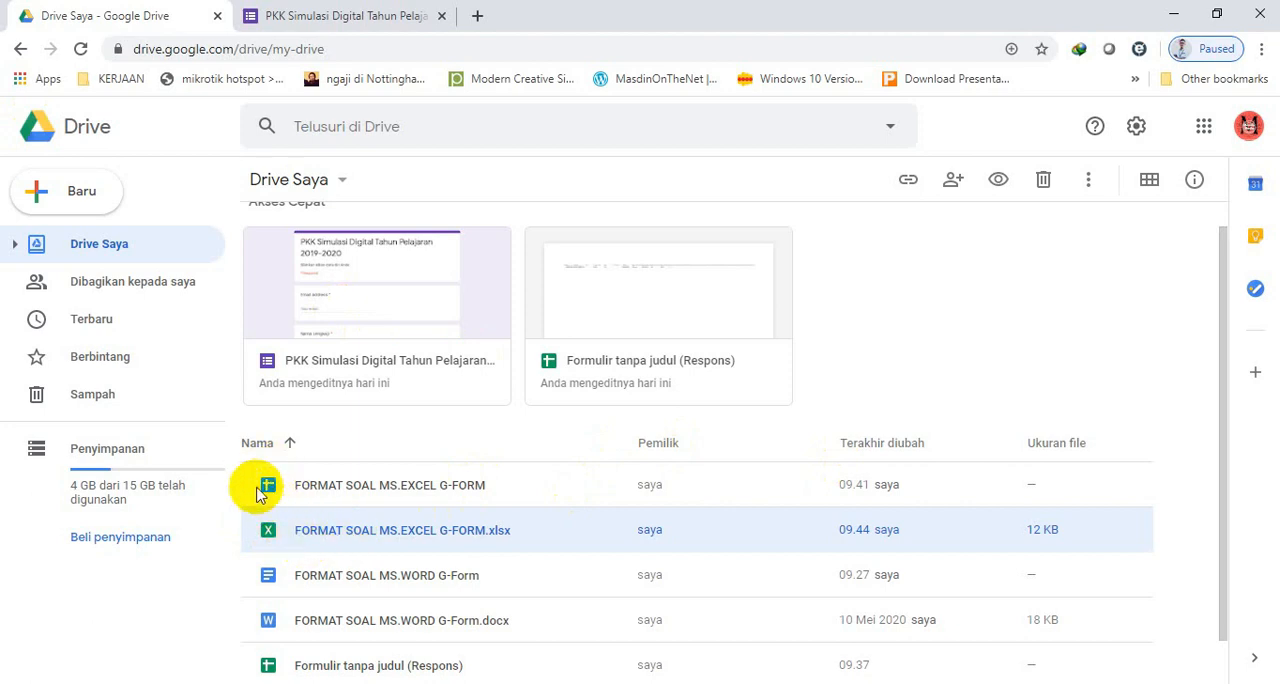
pyautogui.click(383, 495)
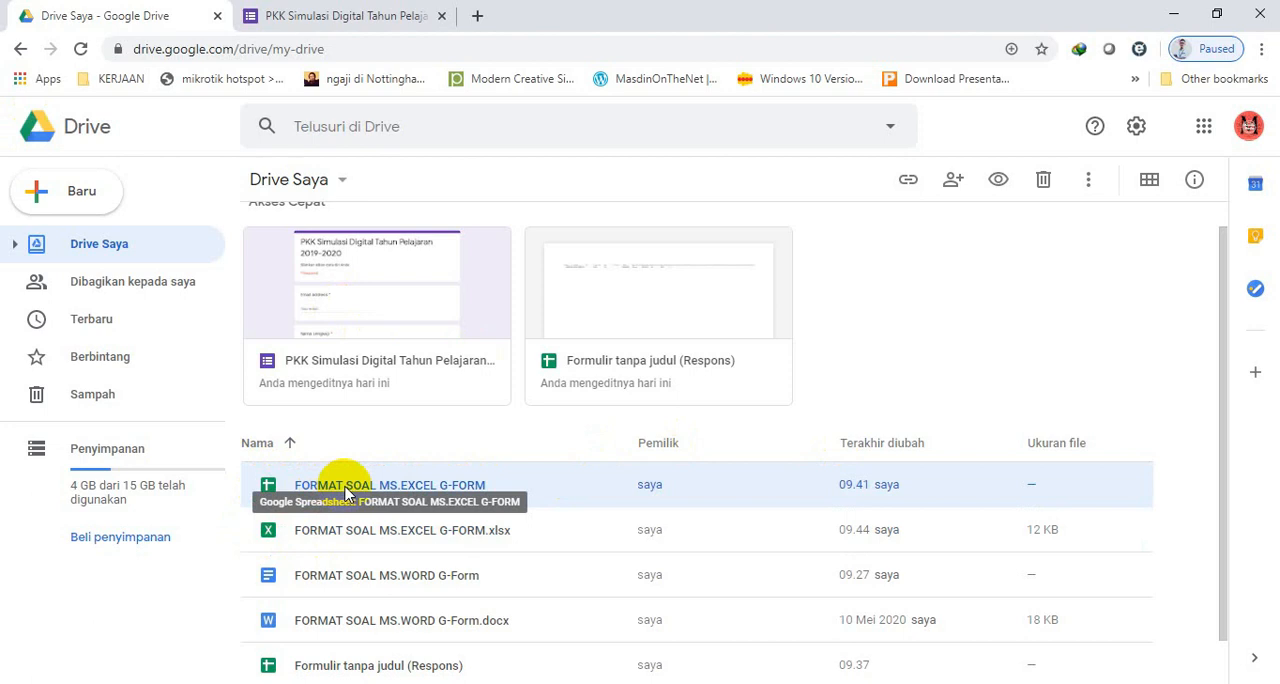
# Switch to the PKK Simulasi Digital Tahun Pelajaran 2019-2020 form and start the Form Builder add-on.
pyautogui.click(347, 12)
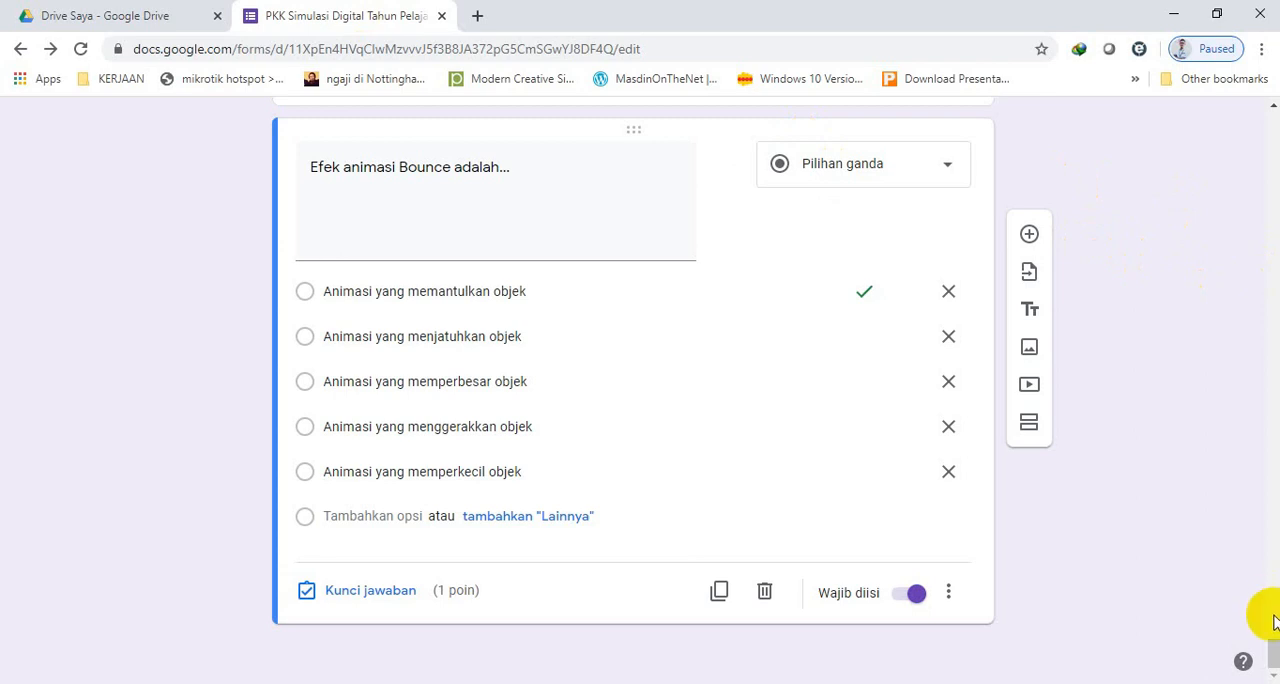
pyautogui.moveTo(1273, 645); pyautogui.dragTo(1261, 105)
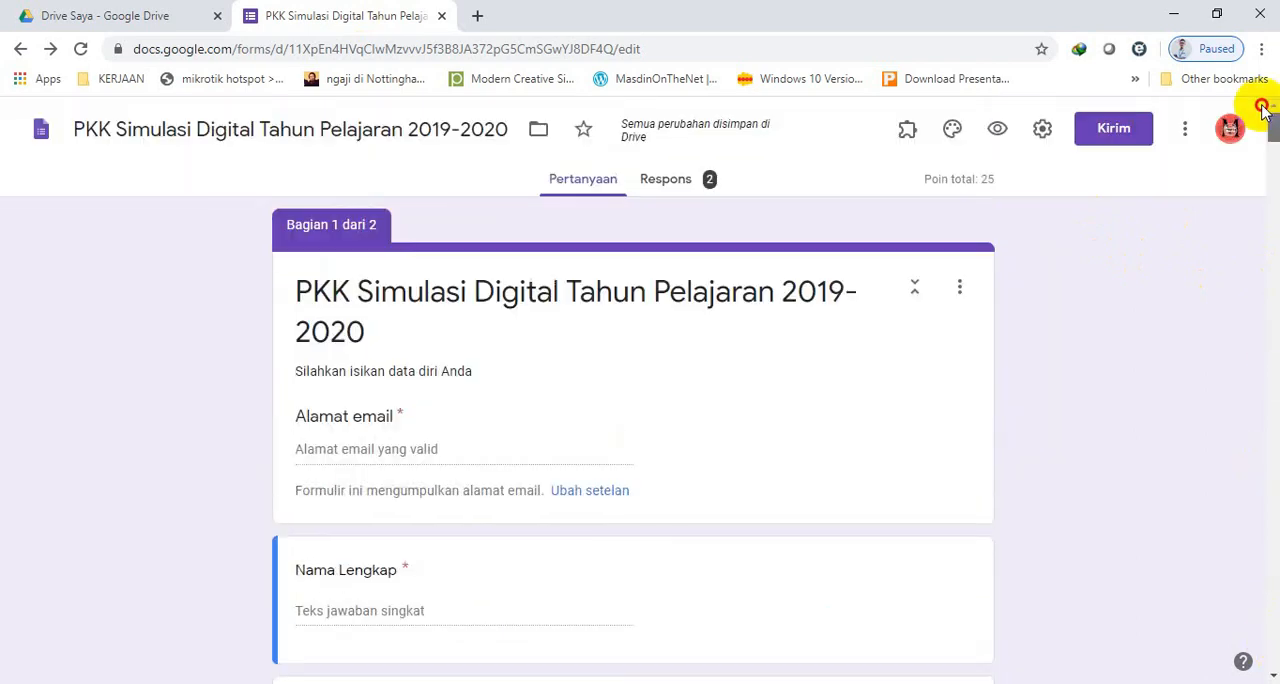
pyautogui.rightClick(1261, 105)
pyautogui.click(866, 152)
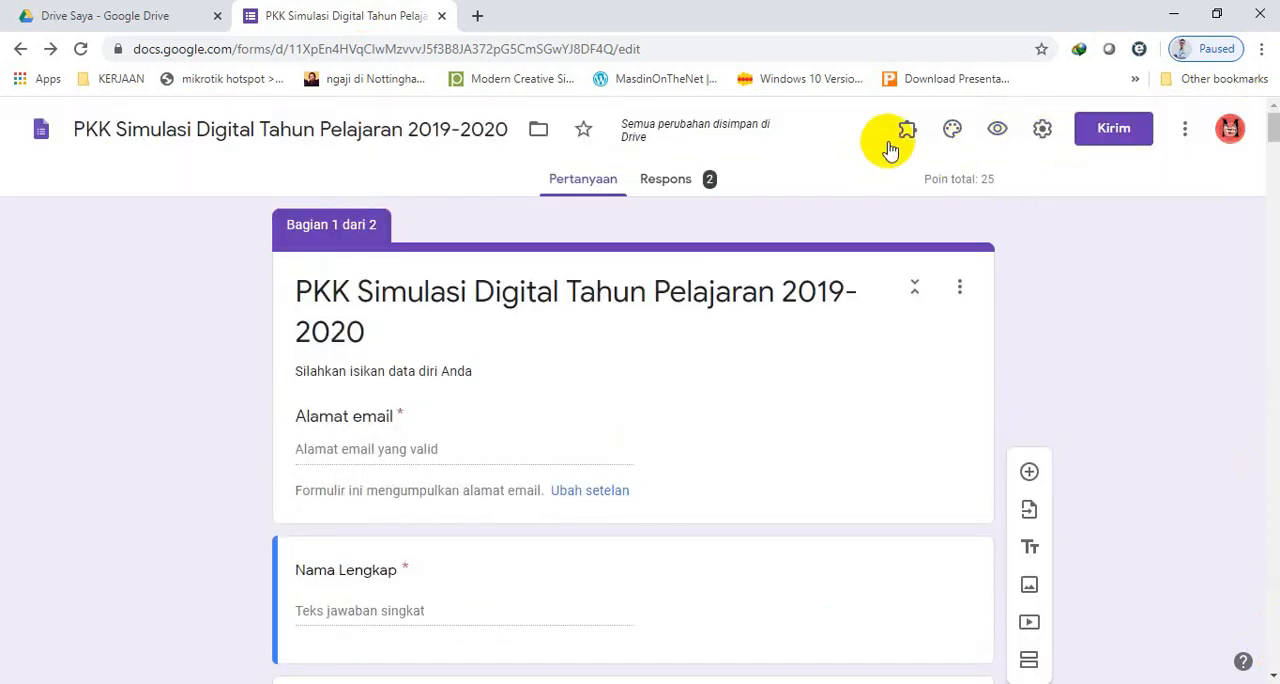
pyautogui.click(935, 183)
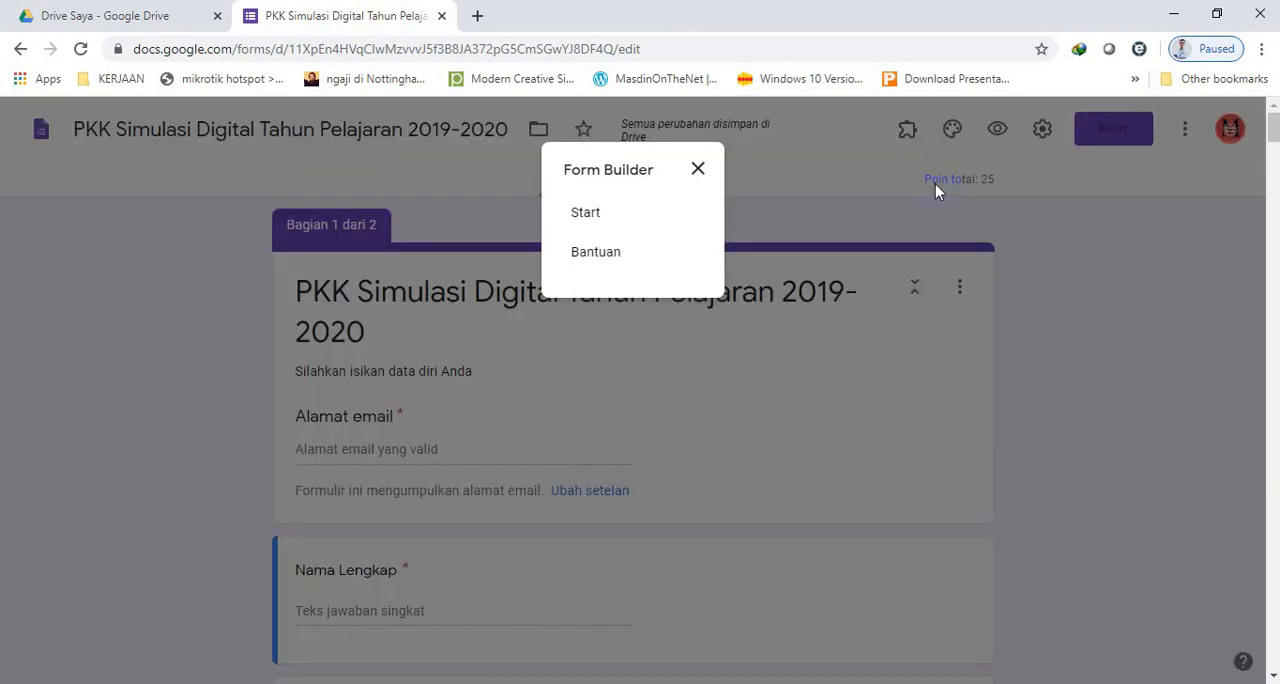
pyautogui.click(594, 211)
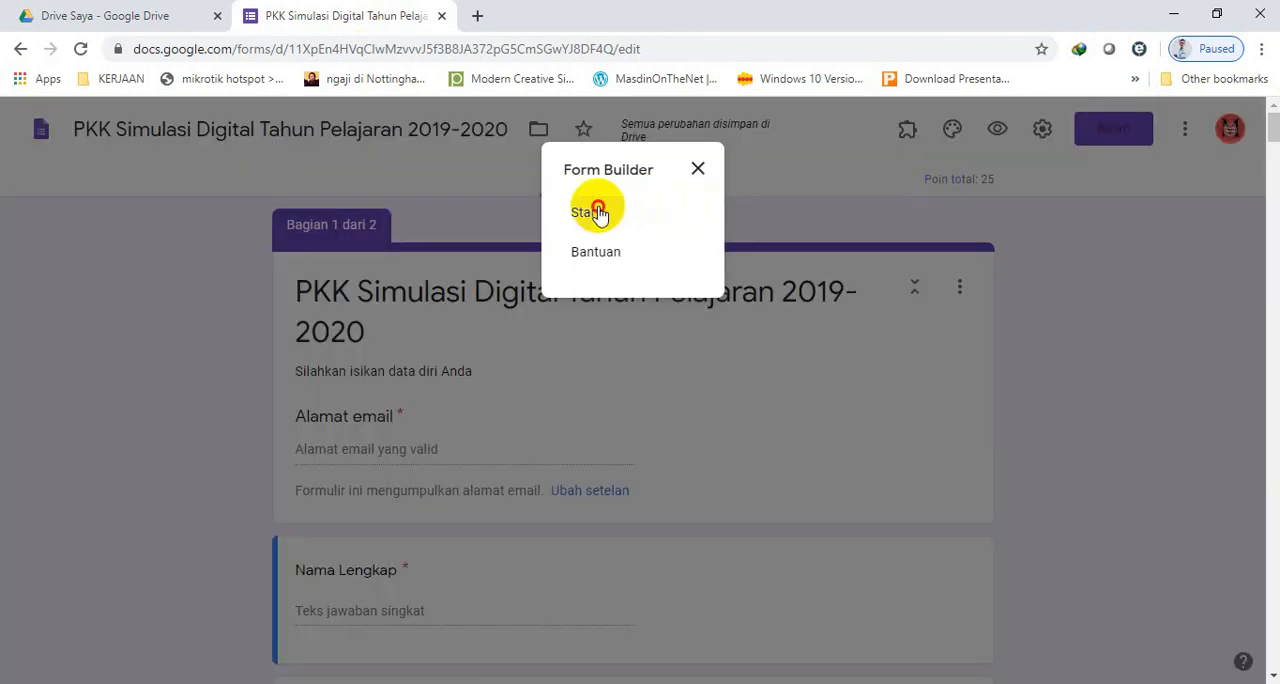
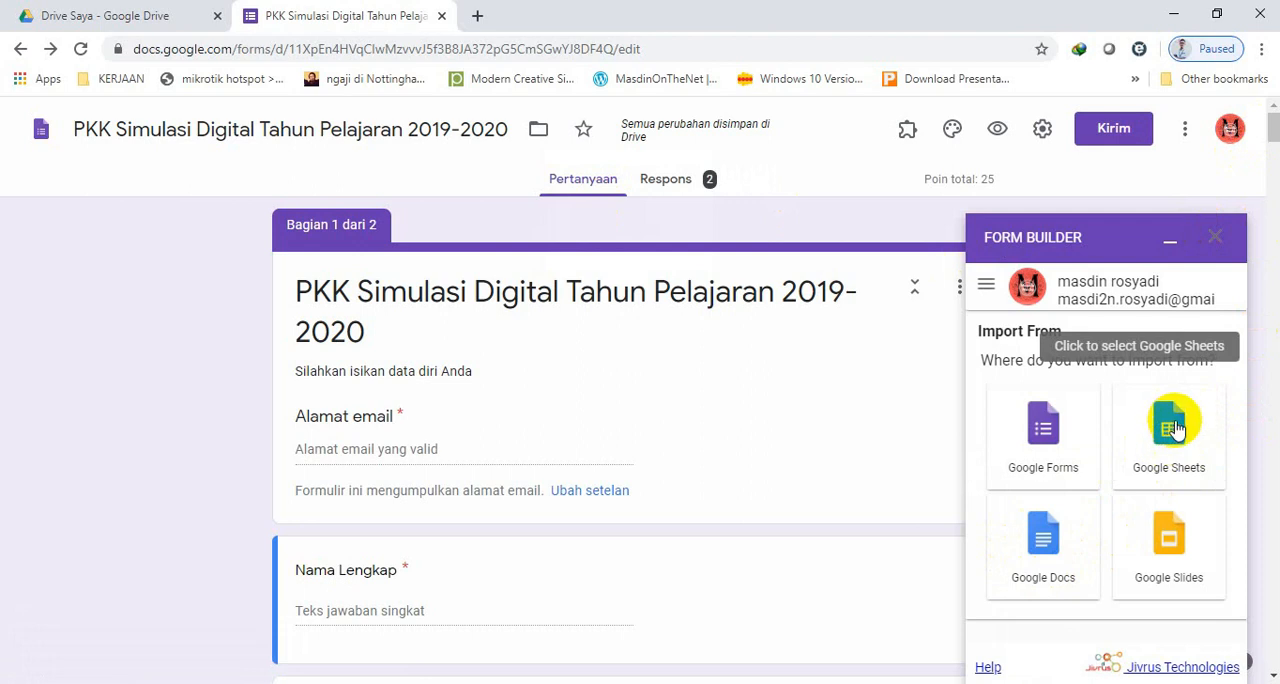
# Choose Google Sheets as the import source and select the FORMAT SOAL MS.EXCEL G-FORM spreadsheet.
pyautogui.click(1176, 431)
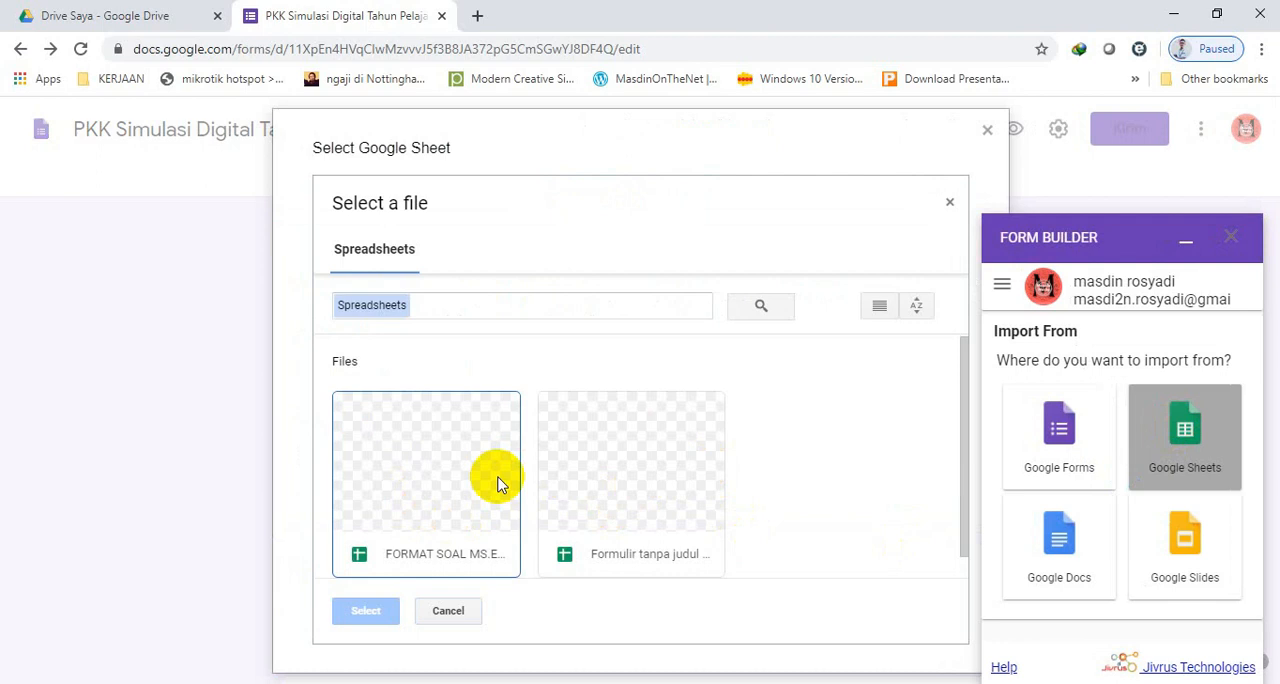
pyautogui.click(658, 490)
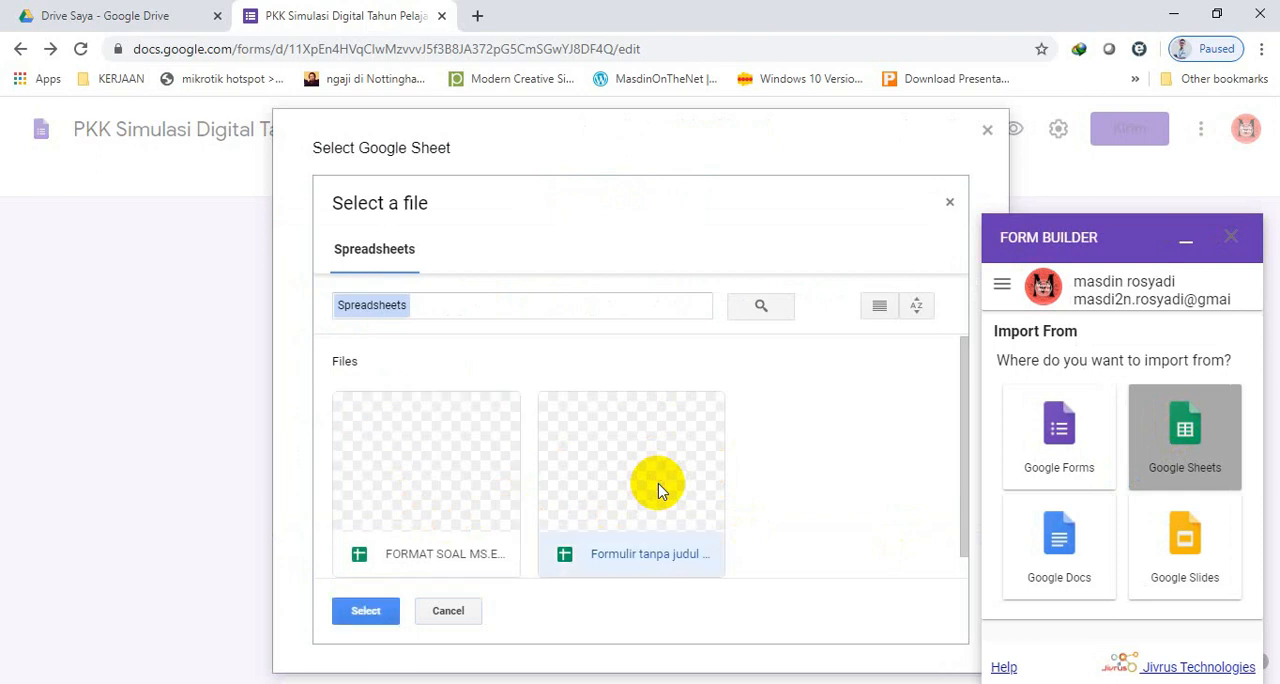
pyautogui.click(494, 467)
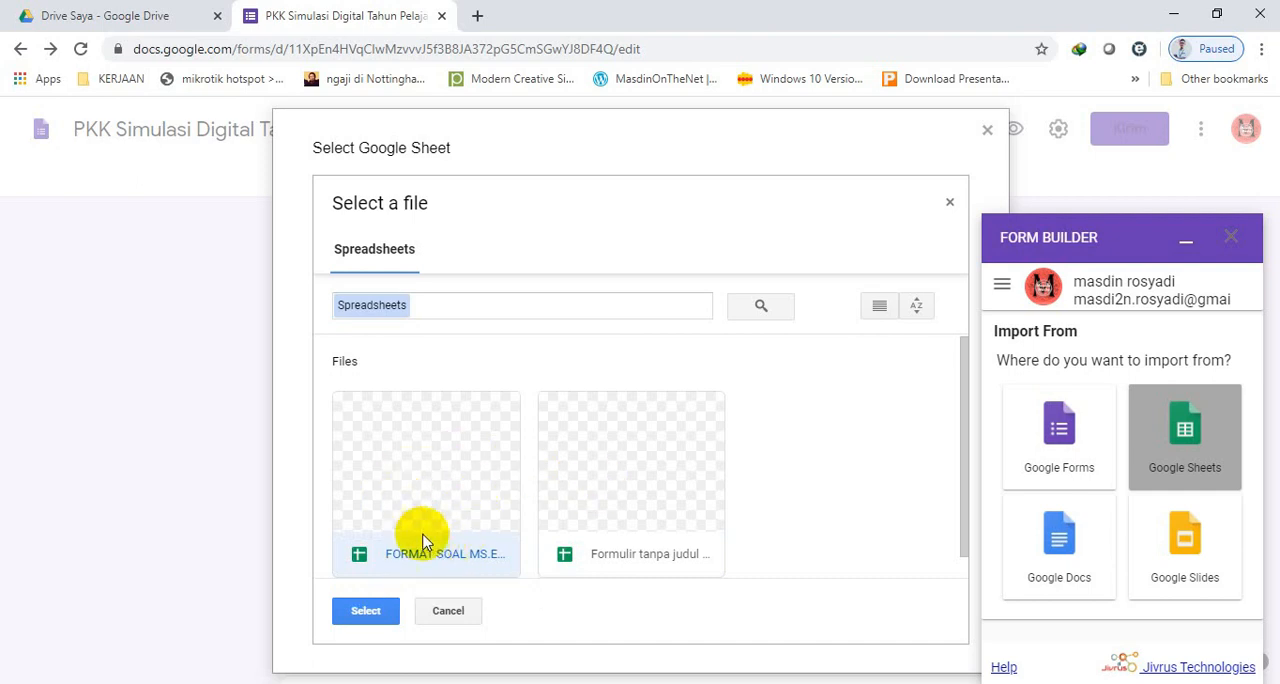
pyautogui.click(365, 611)
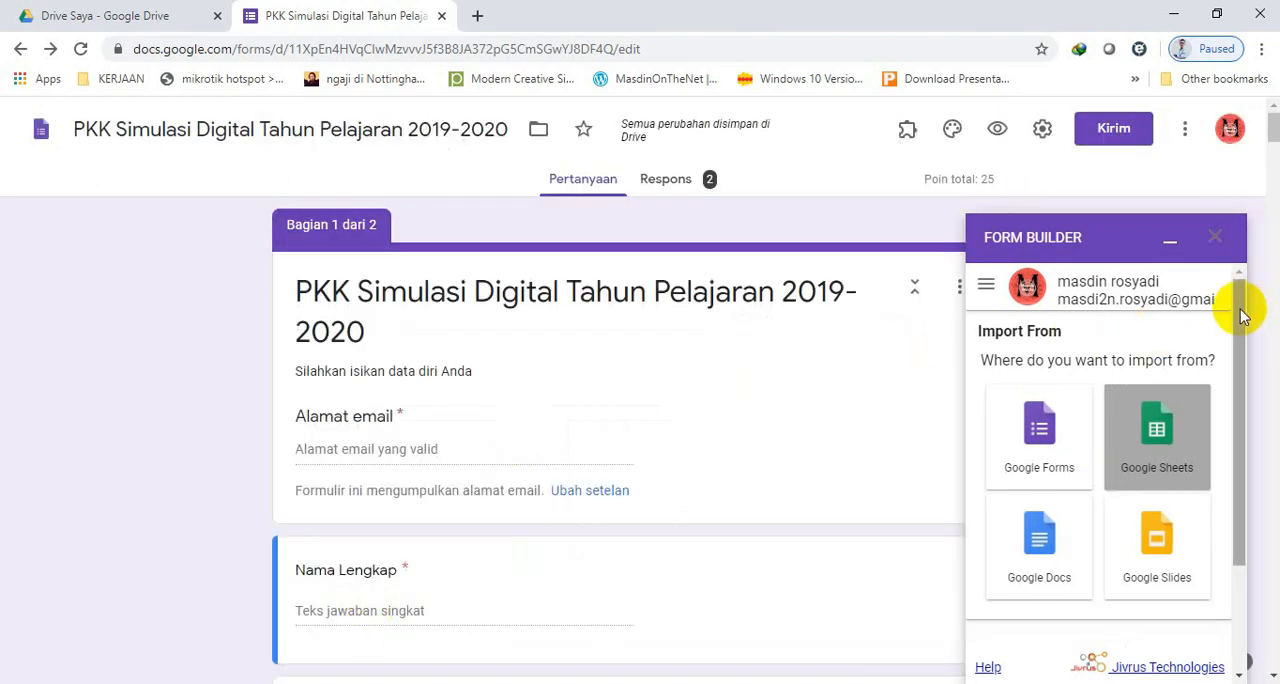
# Choose the SOAL PKK G-FORM tab of the spreadsheet and set the import pattern to Quiz.
pyautogui.moveTo(1240, 314); pyautogui.dragTo(1243, 450)
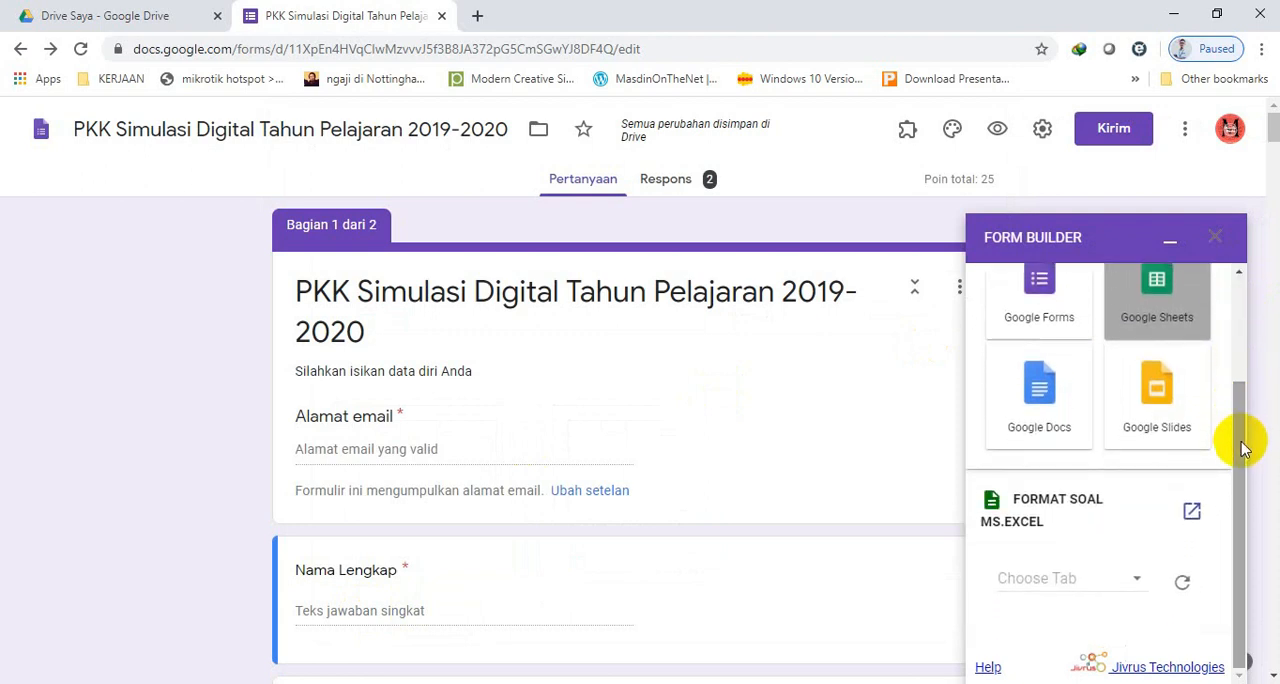
pyautogui.click(1072, 586)
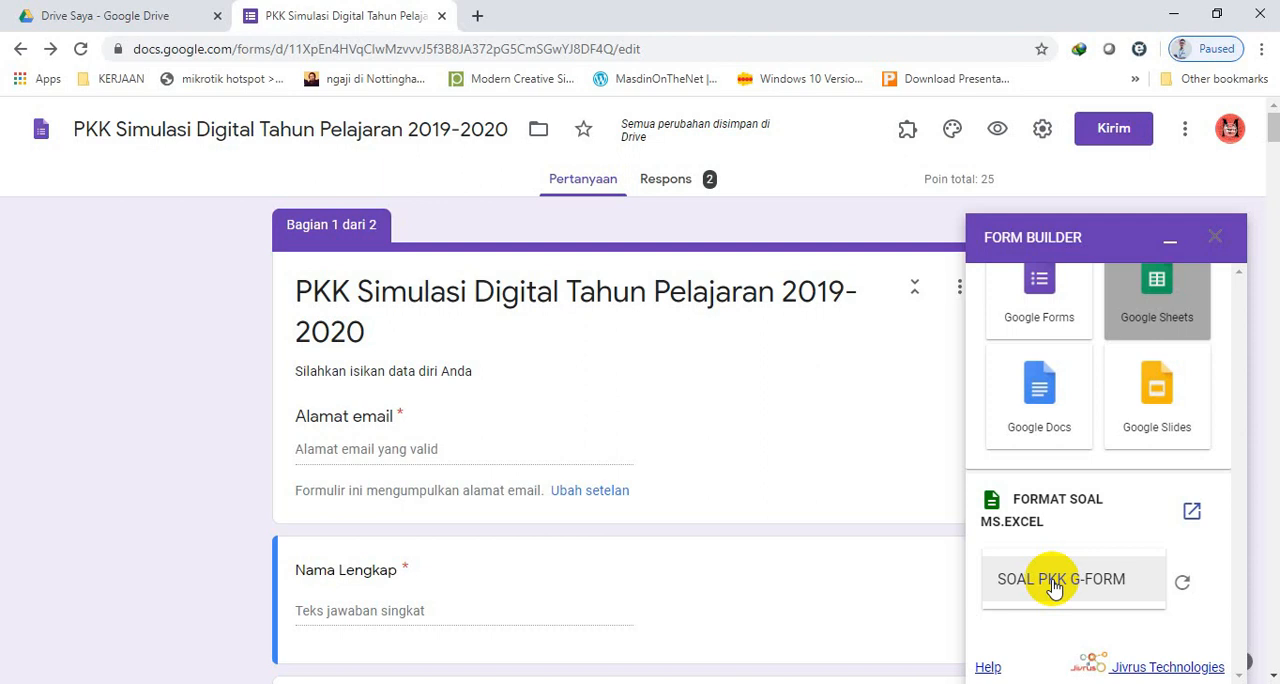
pyautogui.click(1052, 586)
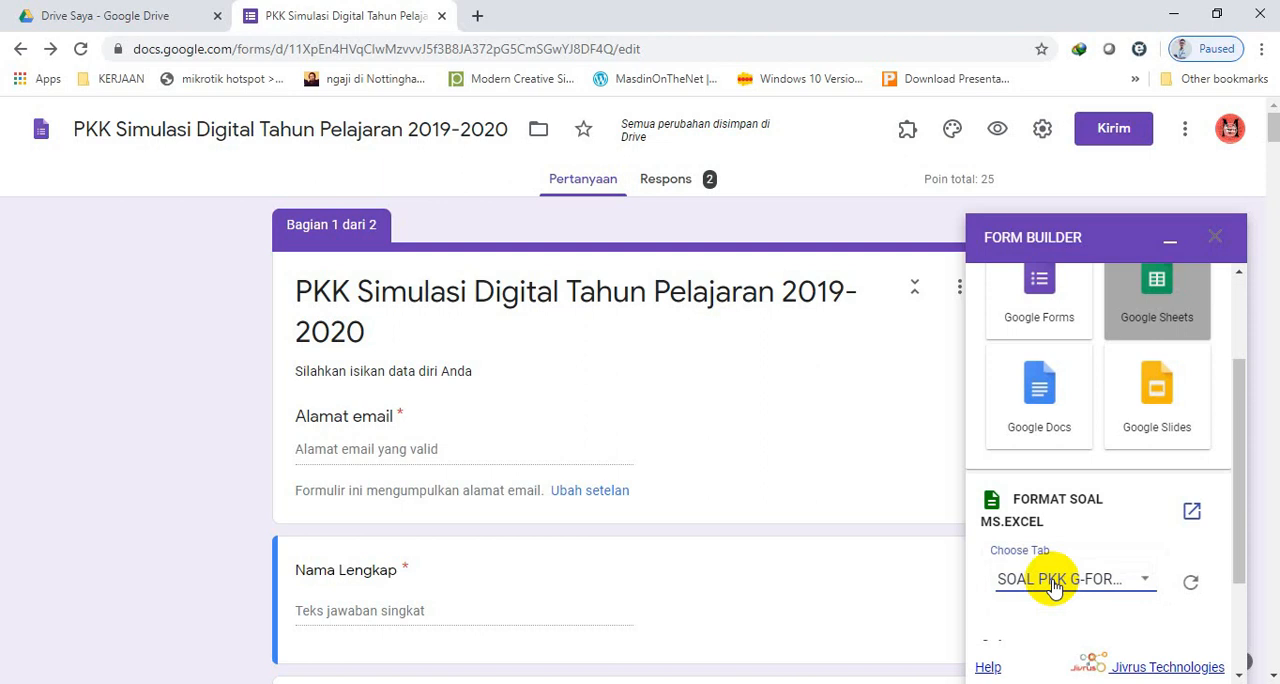
pyautogui.click(1144, 582)
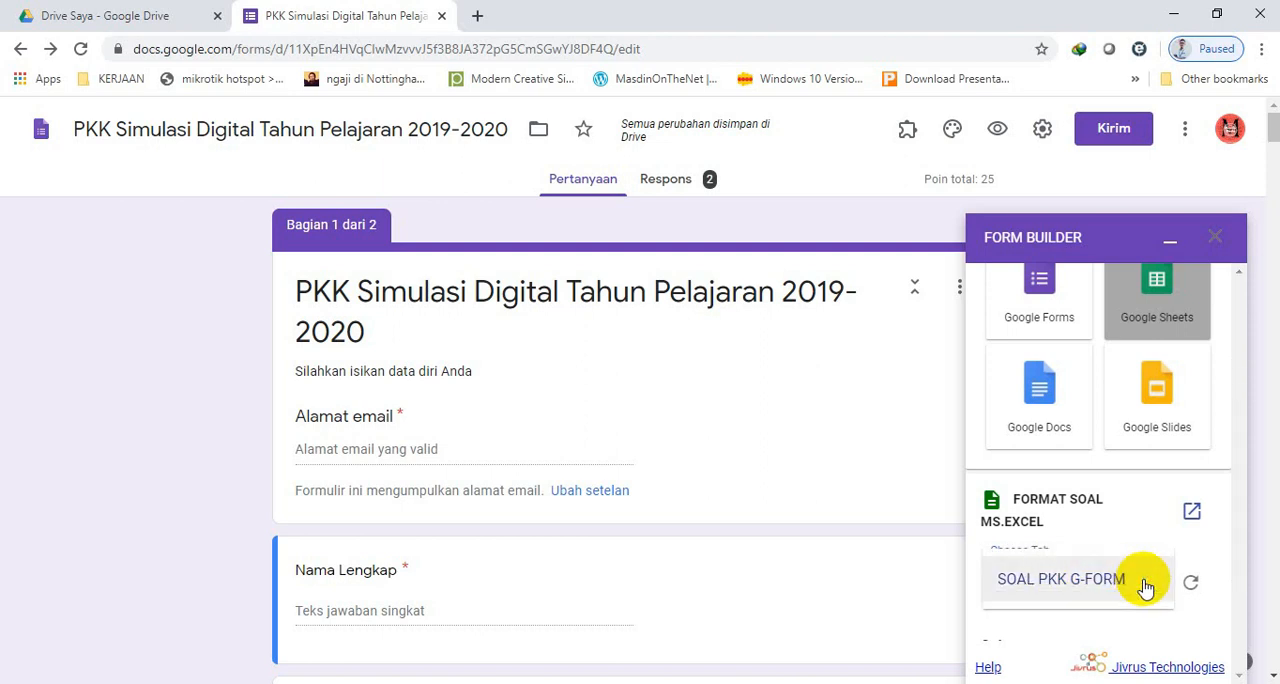
pyautogui.click(1077, 590)
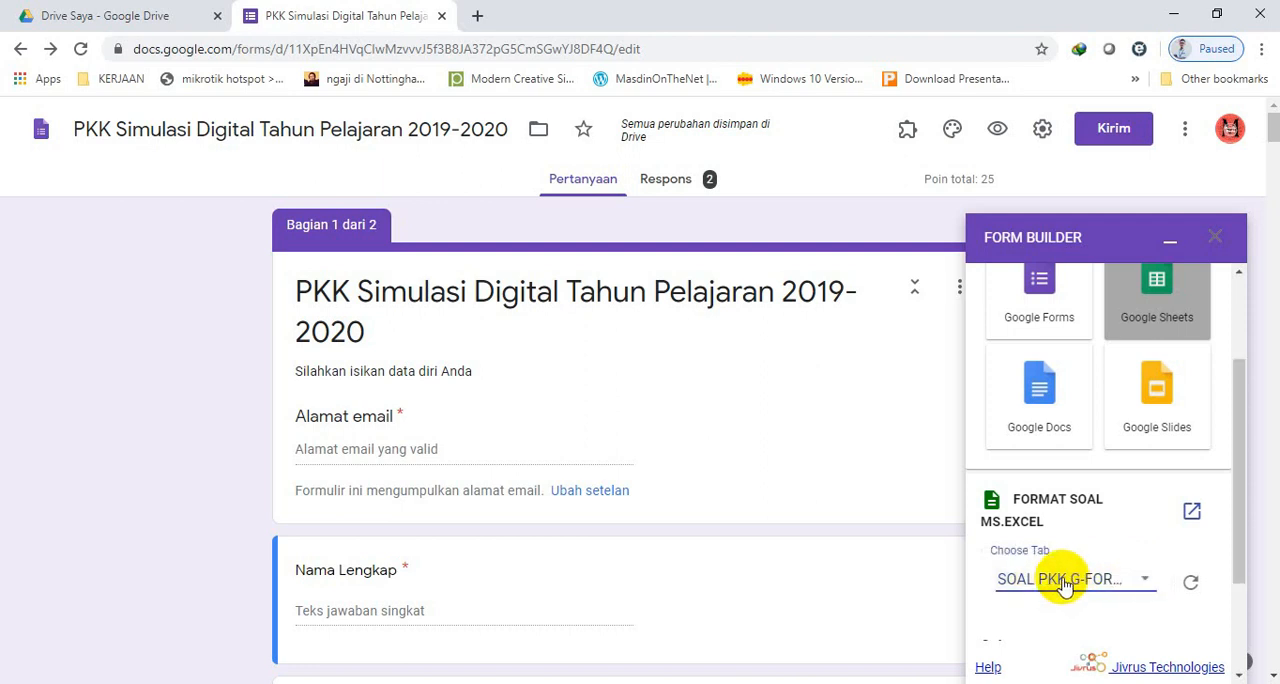
pyautogui.moveTo(1240, 516); pyautogui.dragTo(1238, 618)
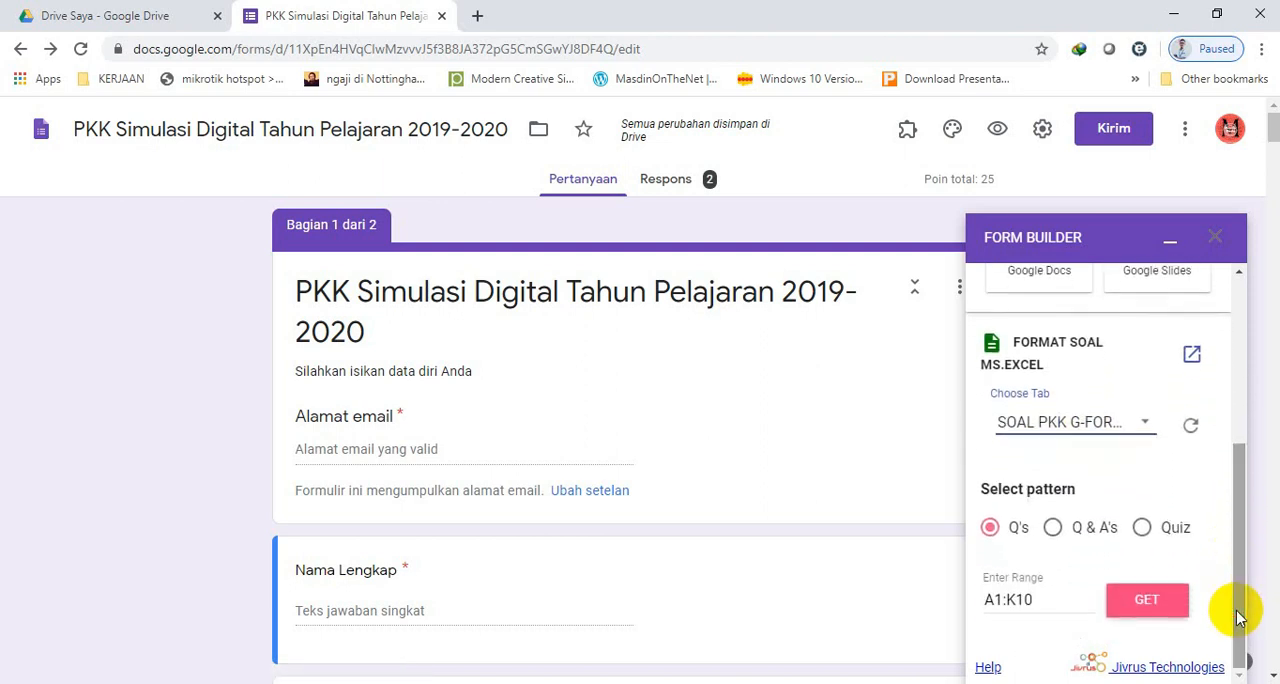
pyautogui.click(1143, 530)
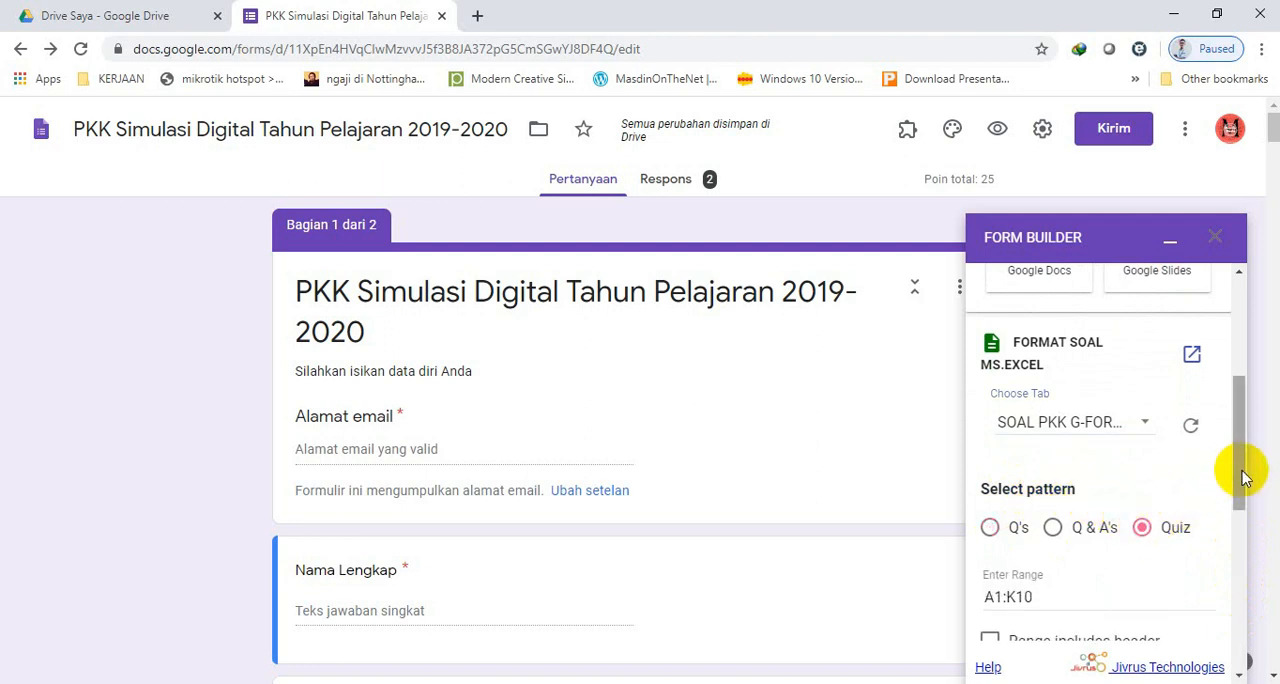
# Check the first and last question cells in the FORMAT SOAL MS.EXCEL G-FORM spreadsheet and set the import range to B2:H21.
pyautogui.moveTo(1240, 476); pyautogui.dragTo(1240, 512)
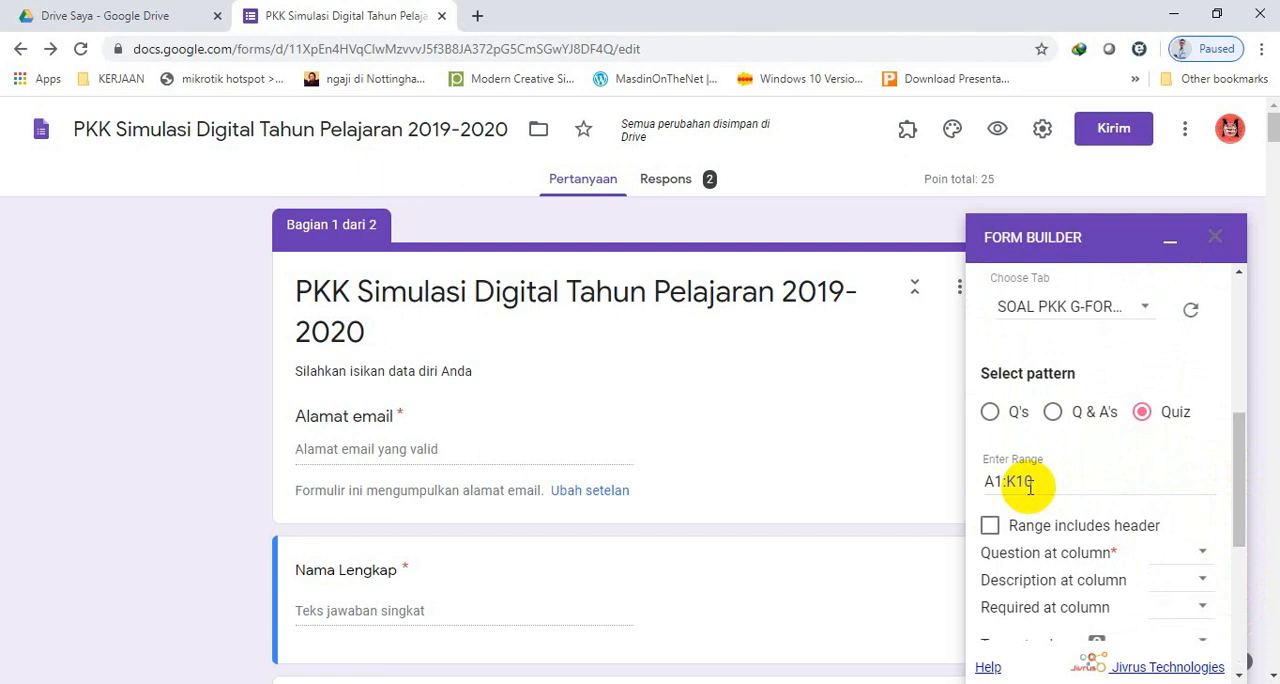
pyautogui.click(132, 16)
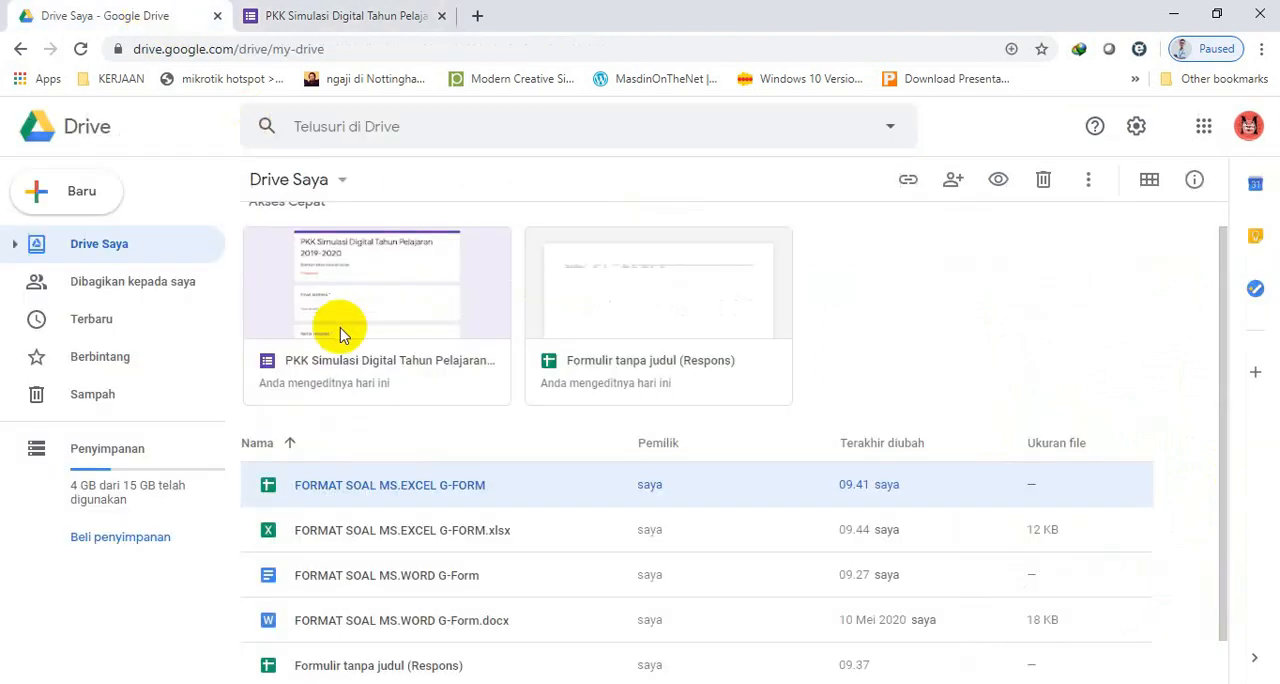
pyautogui.doubleClick(340, 492)
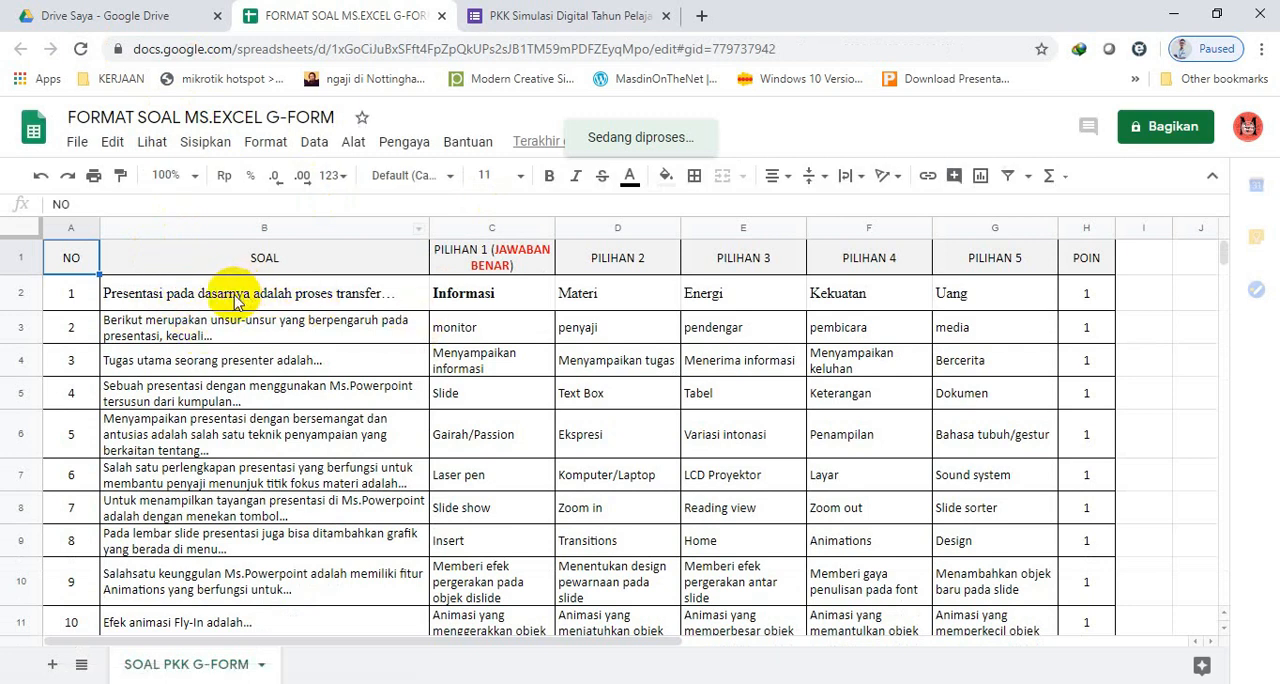
pyautogui.click(237, 302)
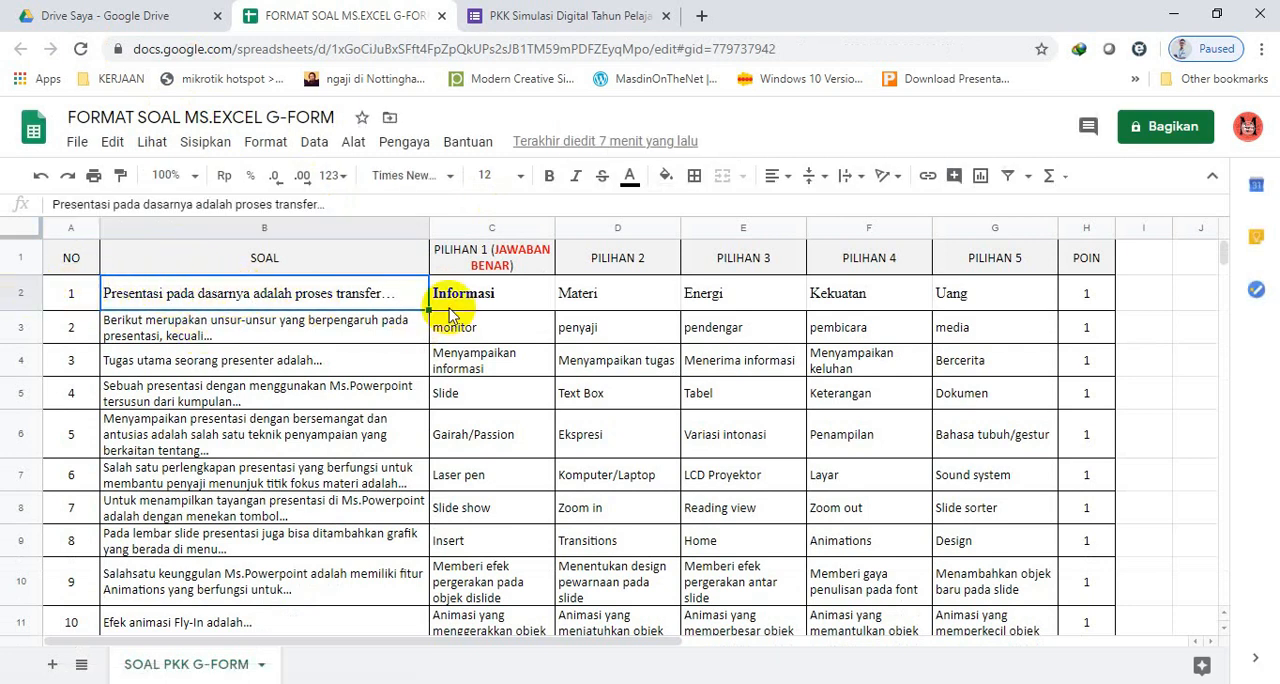
pyautogui.moveTo(1222, 256)
pyautogui.mouseDown()
pyautogui.moveTo(1223, 372)
pyautogui.moveTo(1223, 266)
pyautogui.mouseUp()
pyautogui.click(1088, 549)
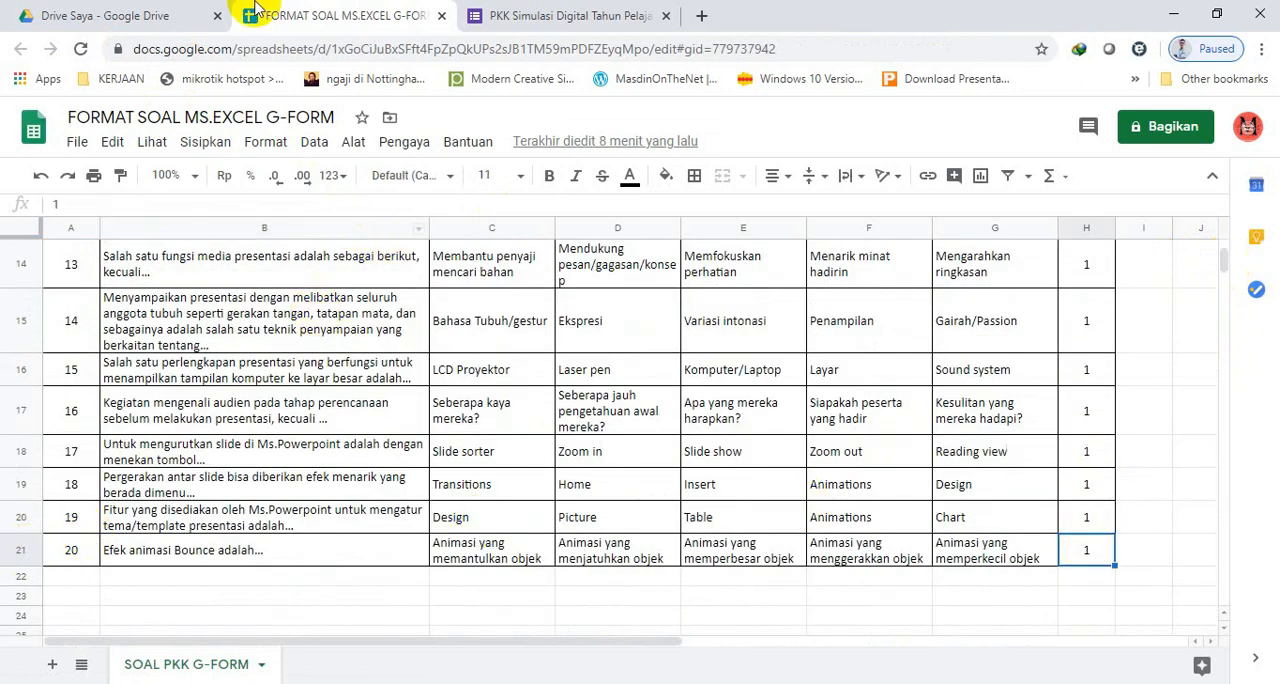
pyautogui.click(543, 12)
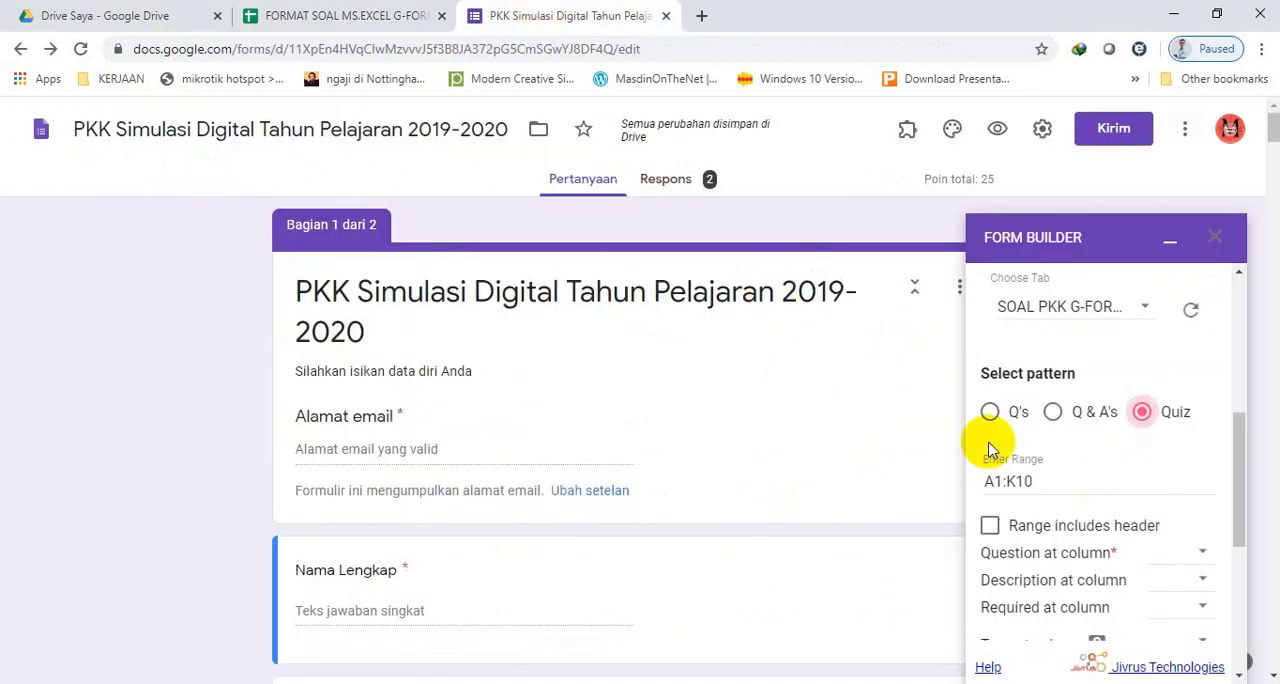
pyautogui.moveTo(993, 482); pyautogui.dragTo(985, 486)
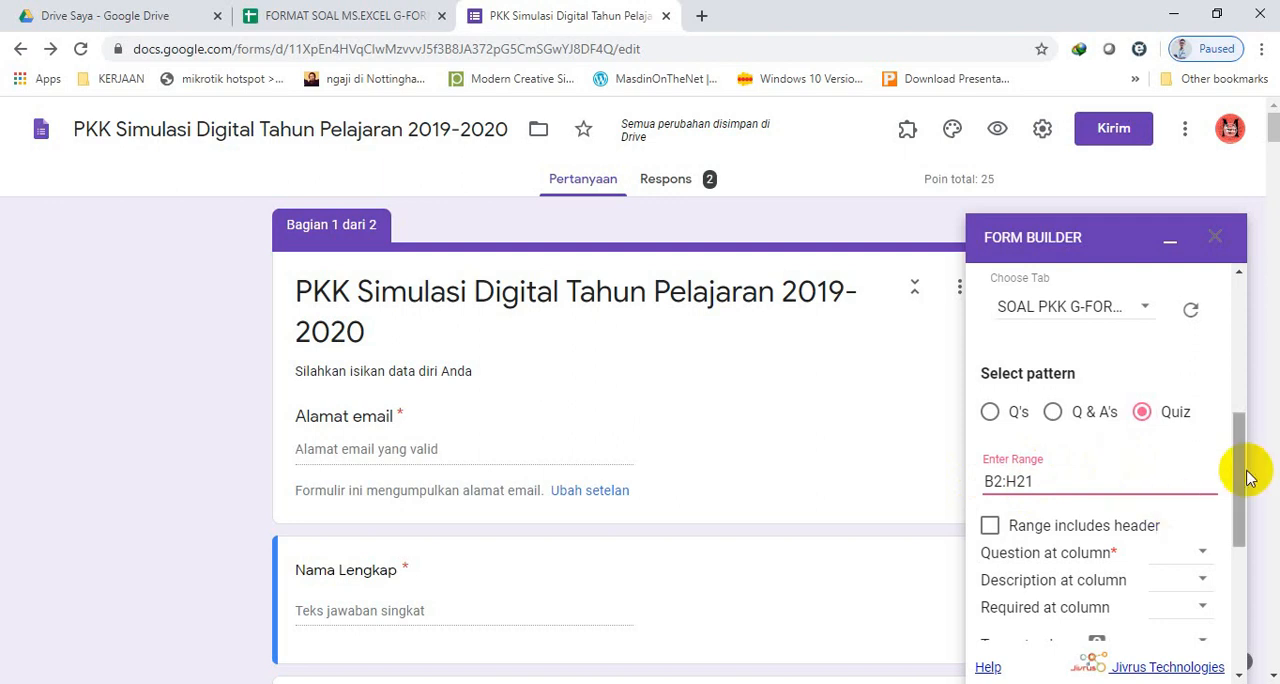
# Check which spreadsheet column holds the questions and set Form Builder's question column to B.
pyautogui.moveTo(1240, 476); pyautogui.dragTo(1240, 517)
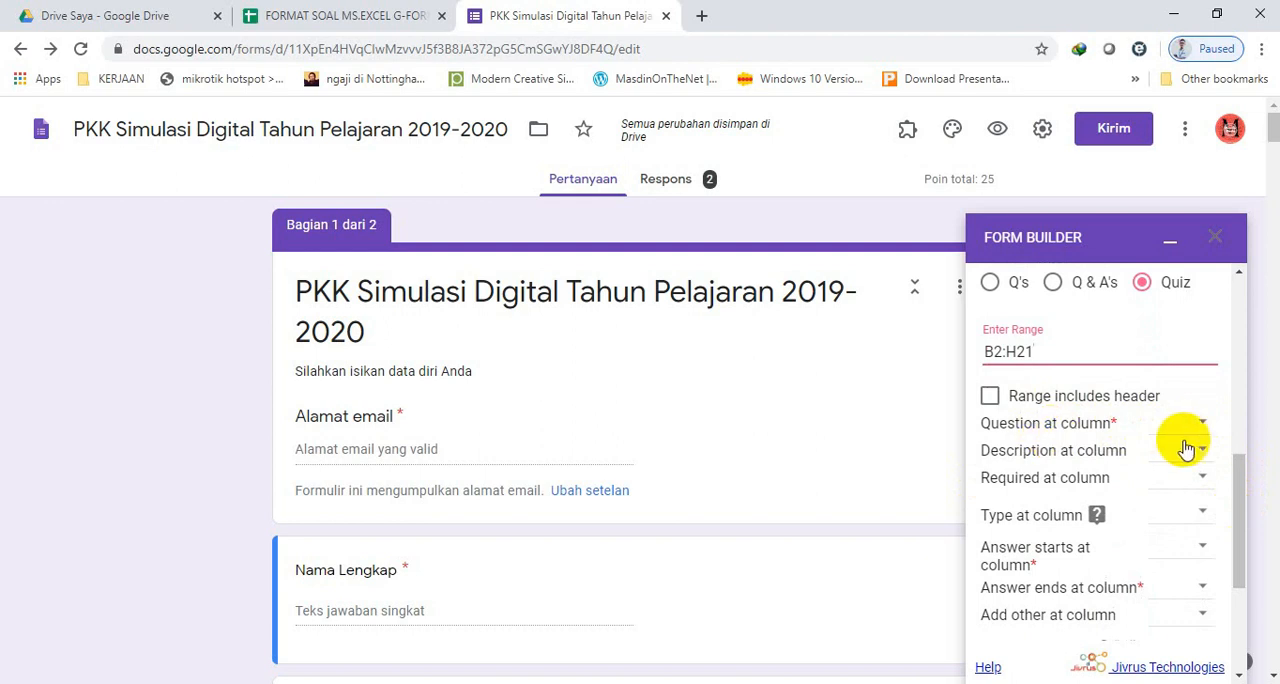
pyautogui.click(385, 16)
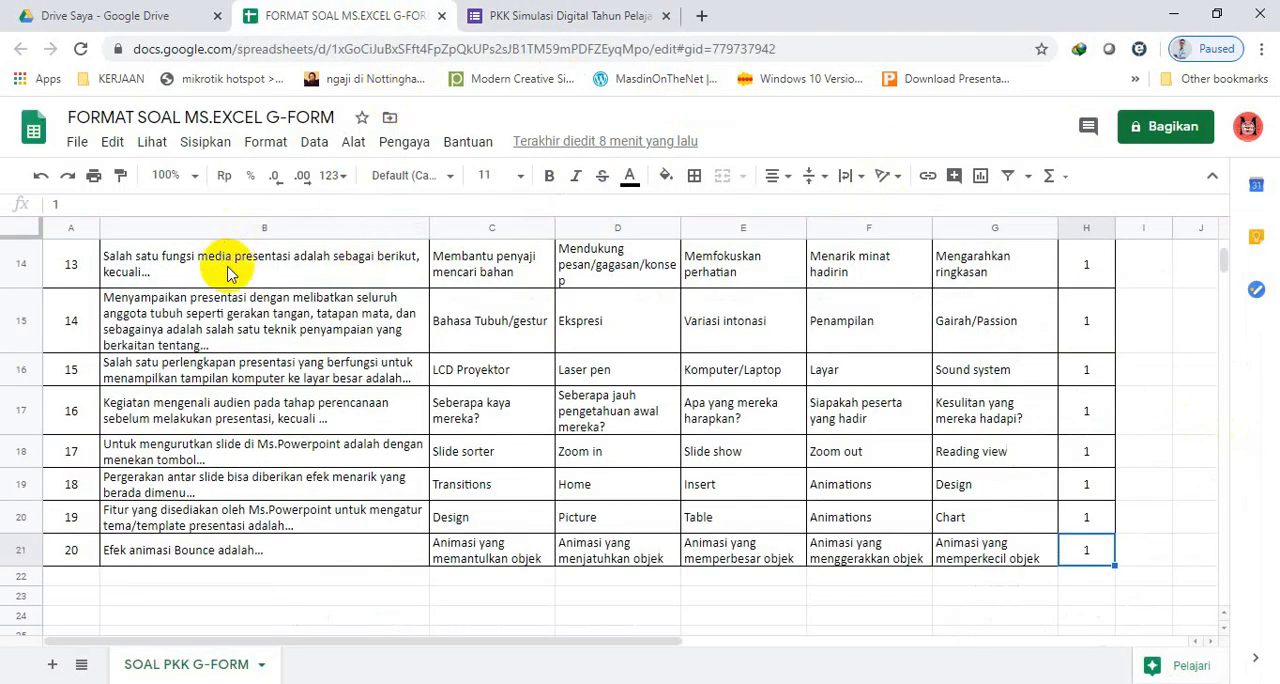
pyautogui.scroll(5, 1223, 263)
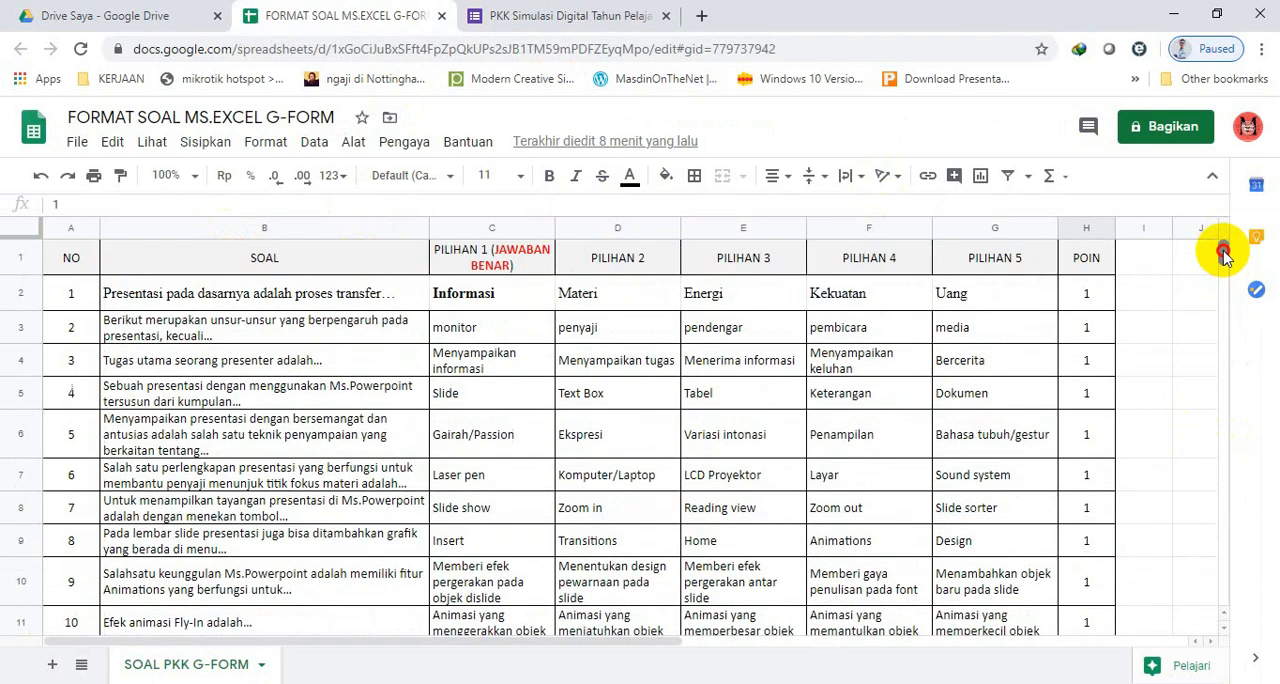
pyautogui.click(264, 295)
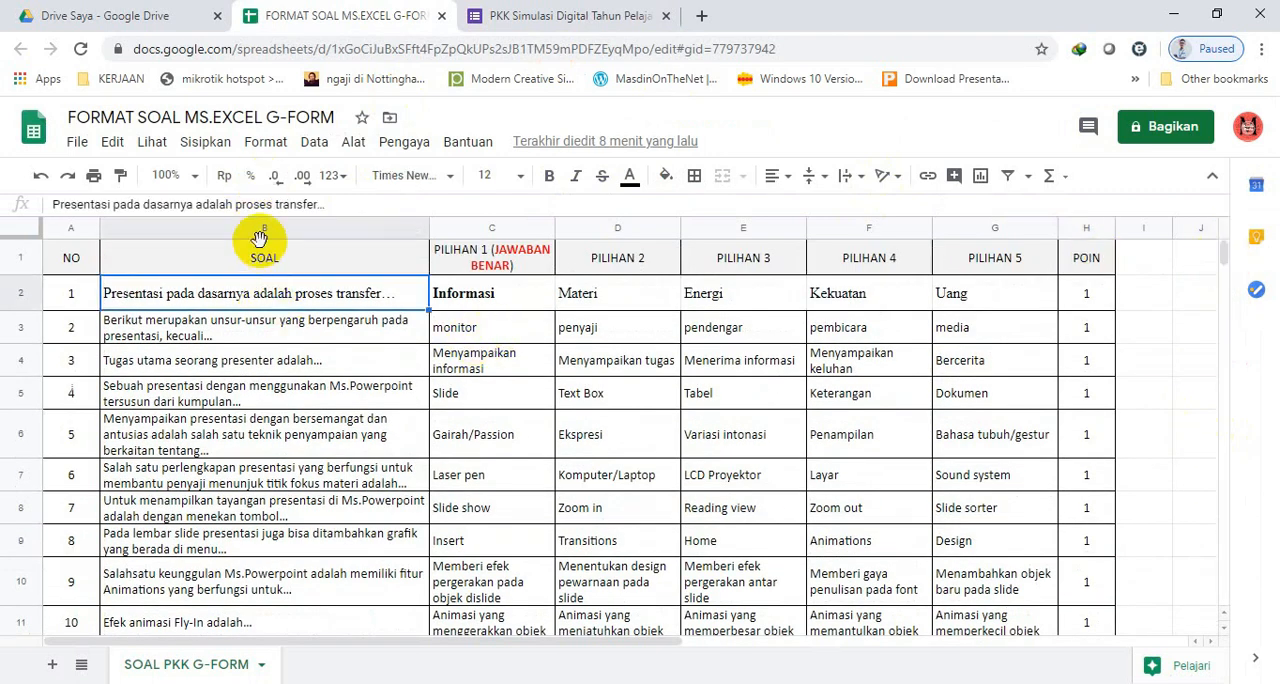
pyautogui.click(549, 12)
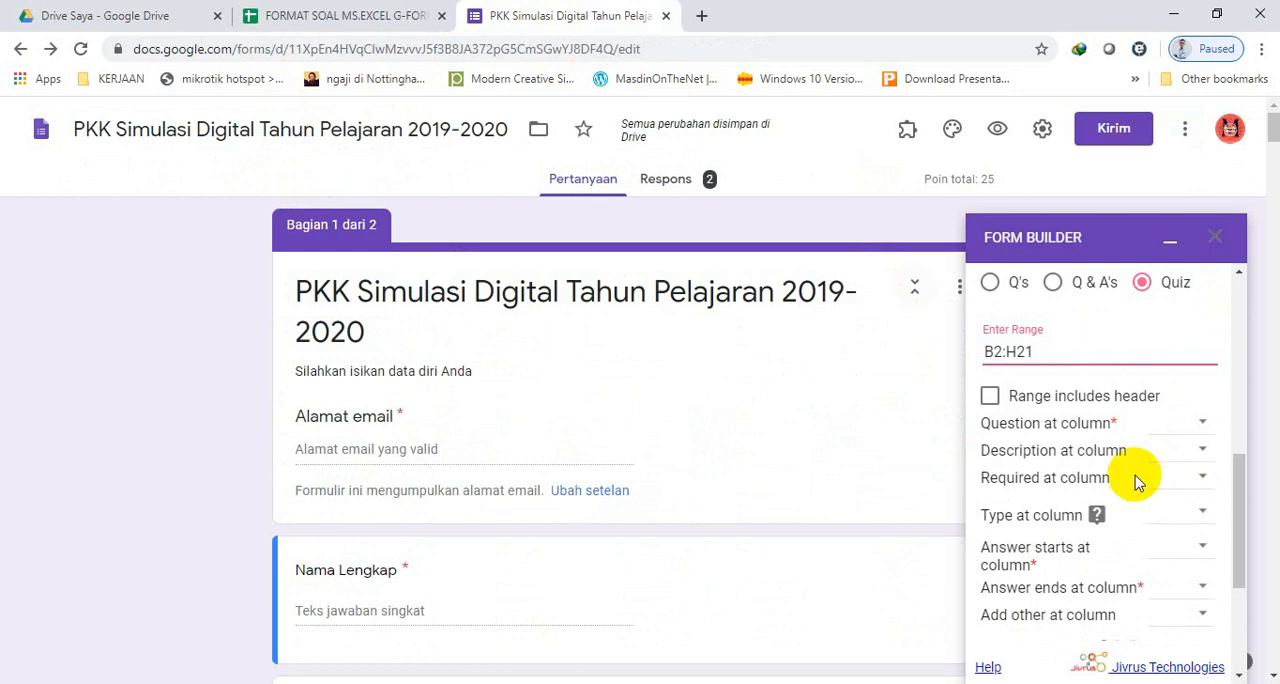
pyautogui.click(1195, 424)
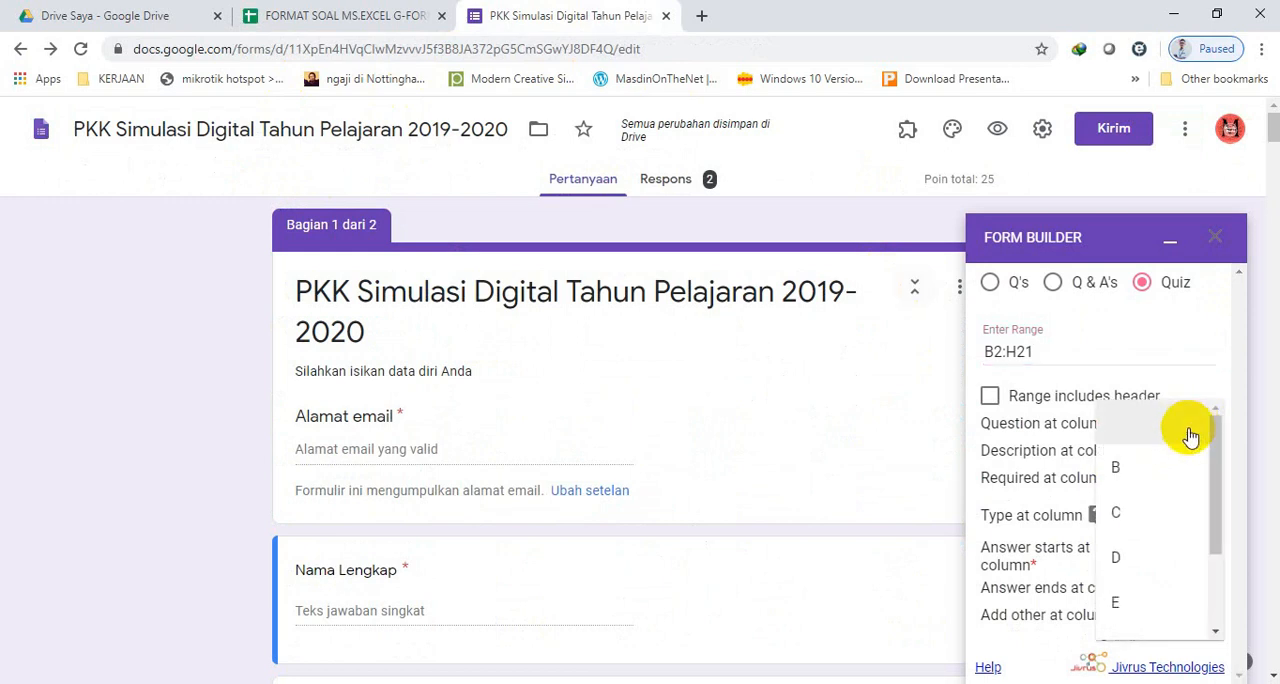
pyautogui.click(1137, 469)
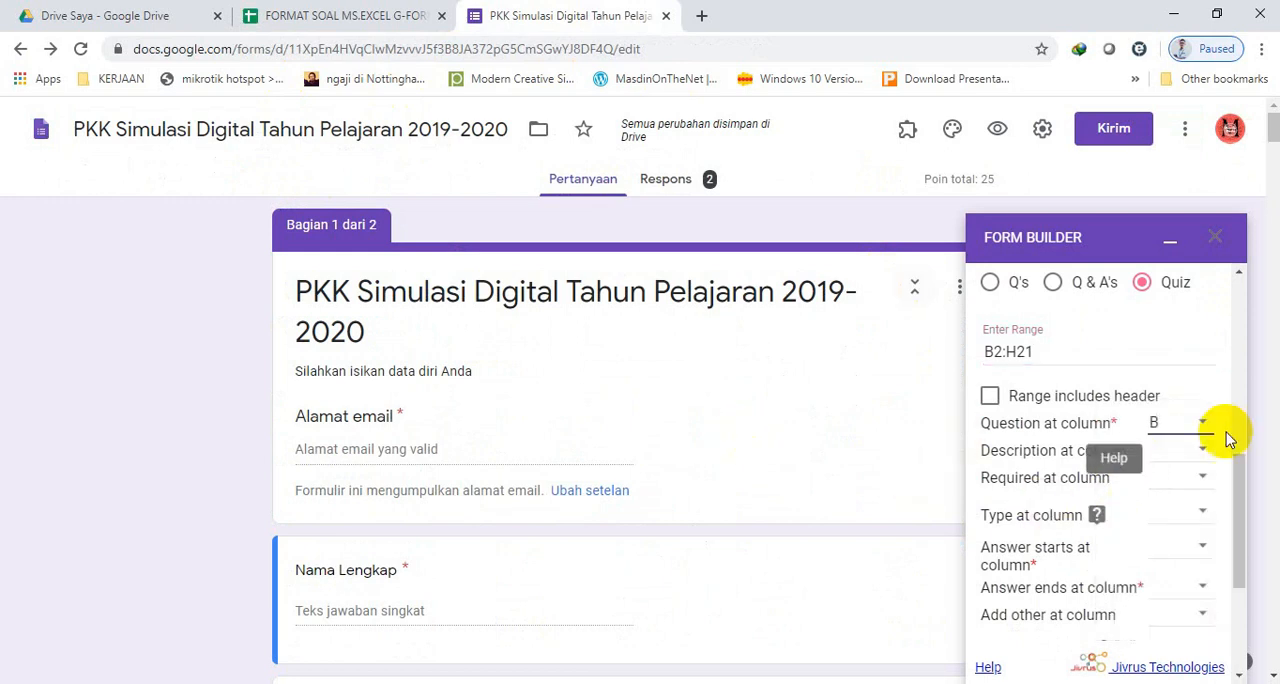
# Check the answer option columns in the spreadsheet and set the answers to start at column C and end at column G.
pyautogui.moveTo(1236, 462); pyautogui.dragTo(1242, 461)
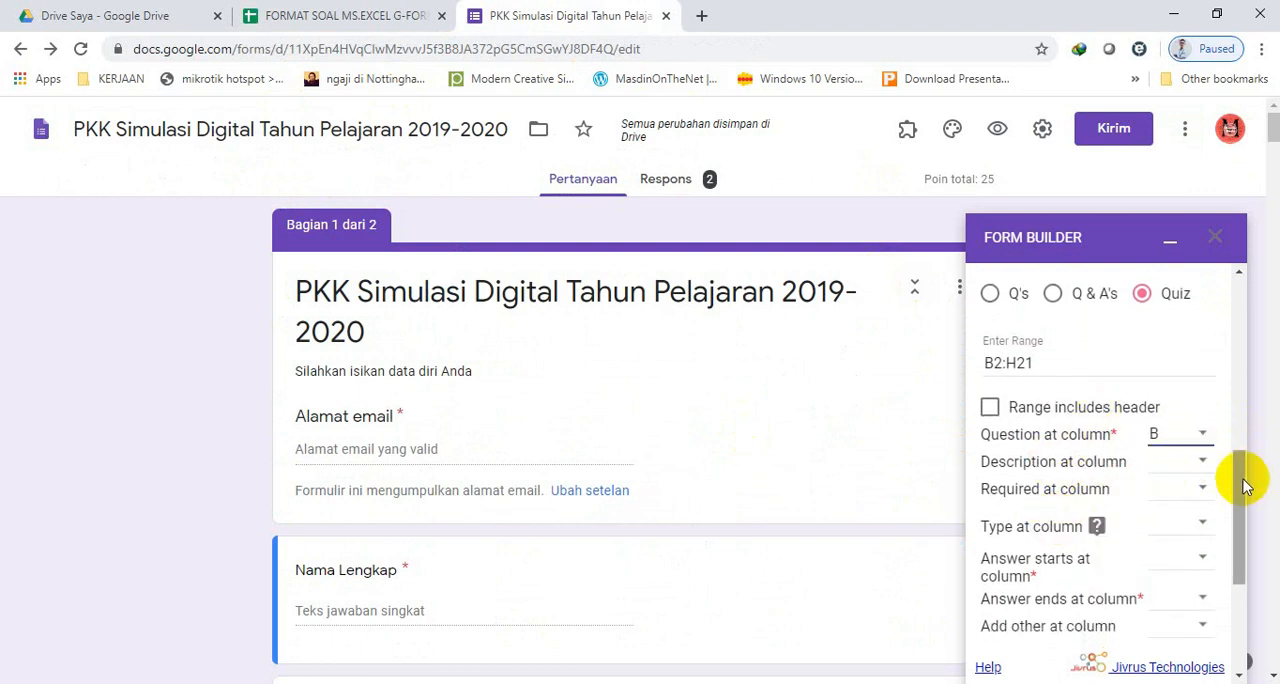
pyautogui.moveTo(1237, 475); pyautogui.dragTo(1236, 496)
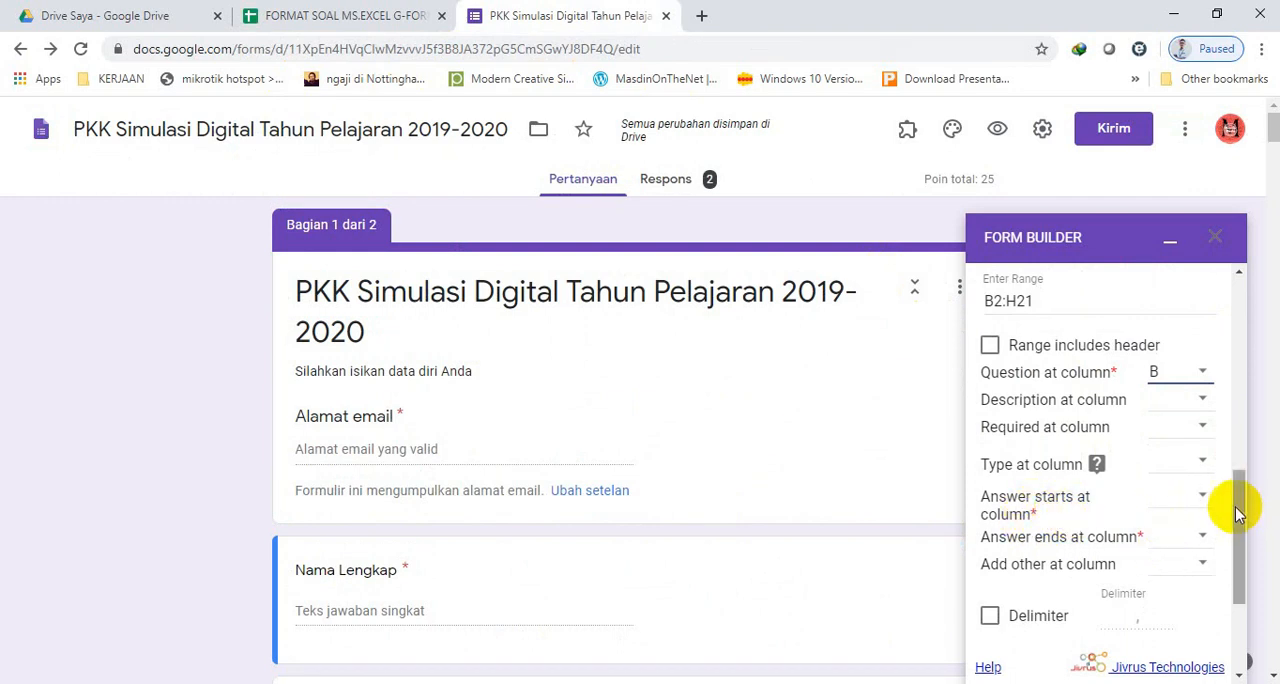
pyautogui.moveTo(1240, 505); pyautogui.dragTo(1240, 530)
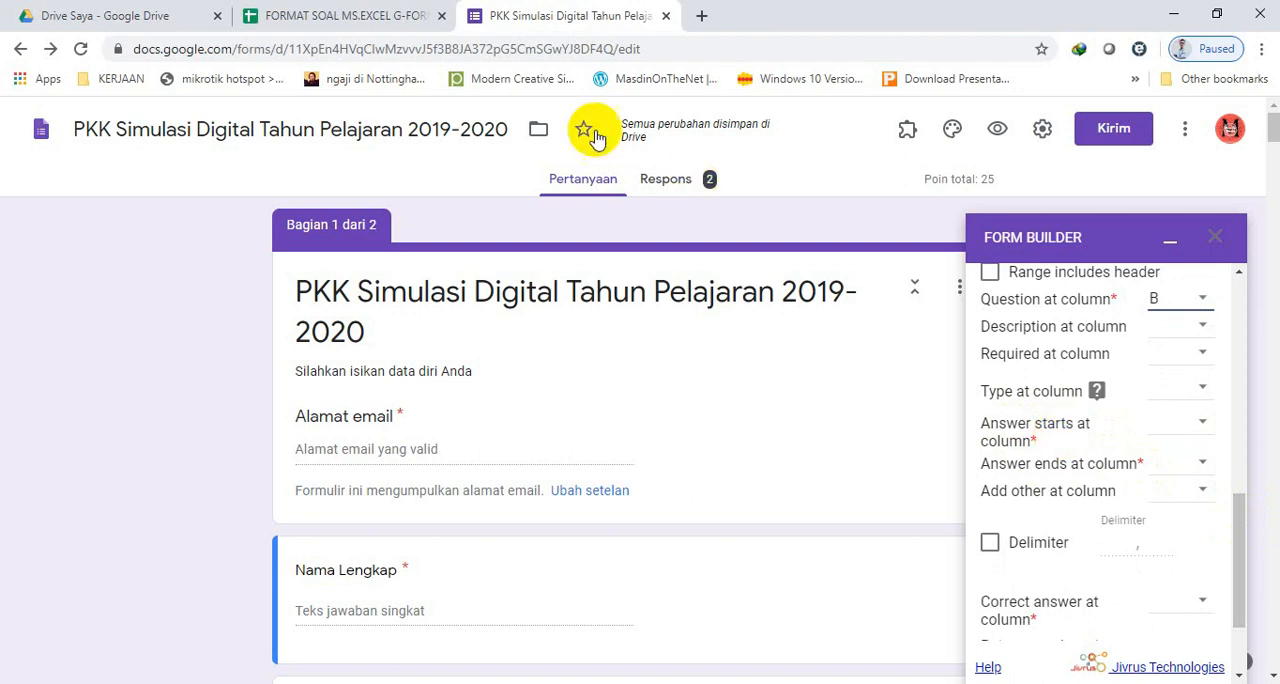
pyautogui.click(405, 15)
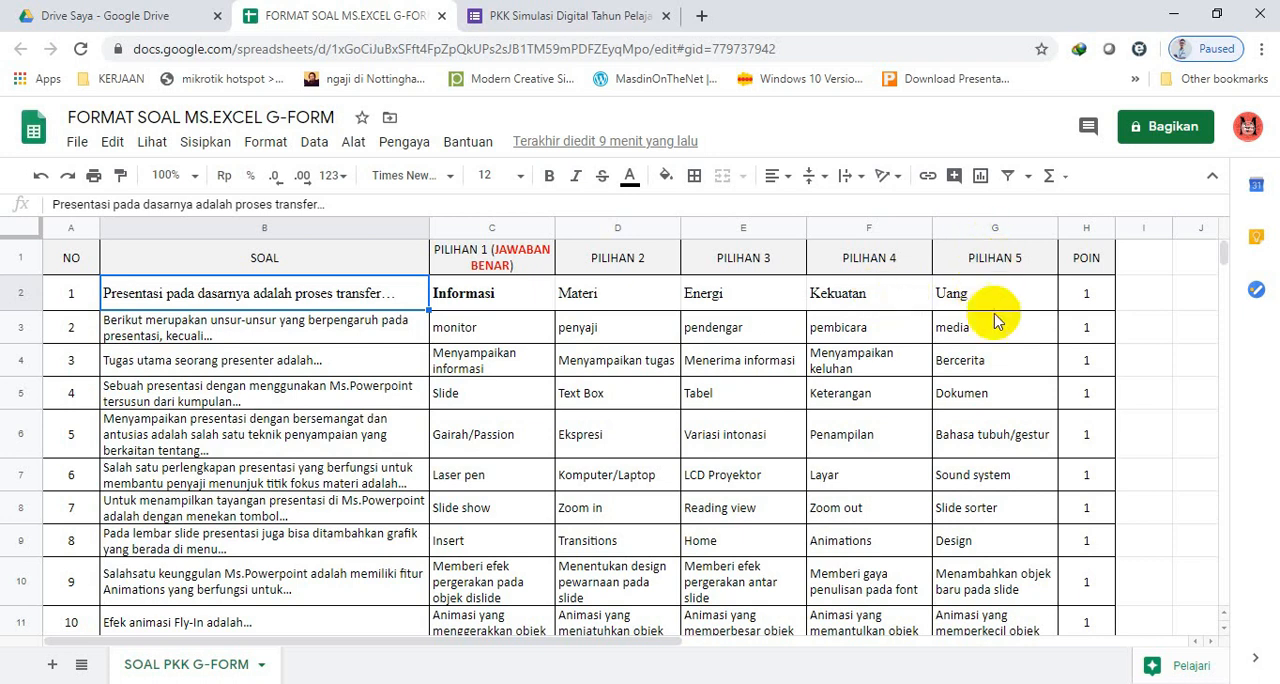
pyautogui.click(515, 16)
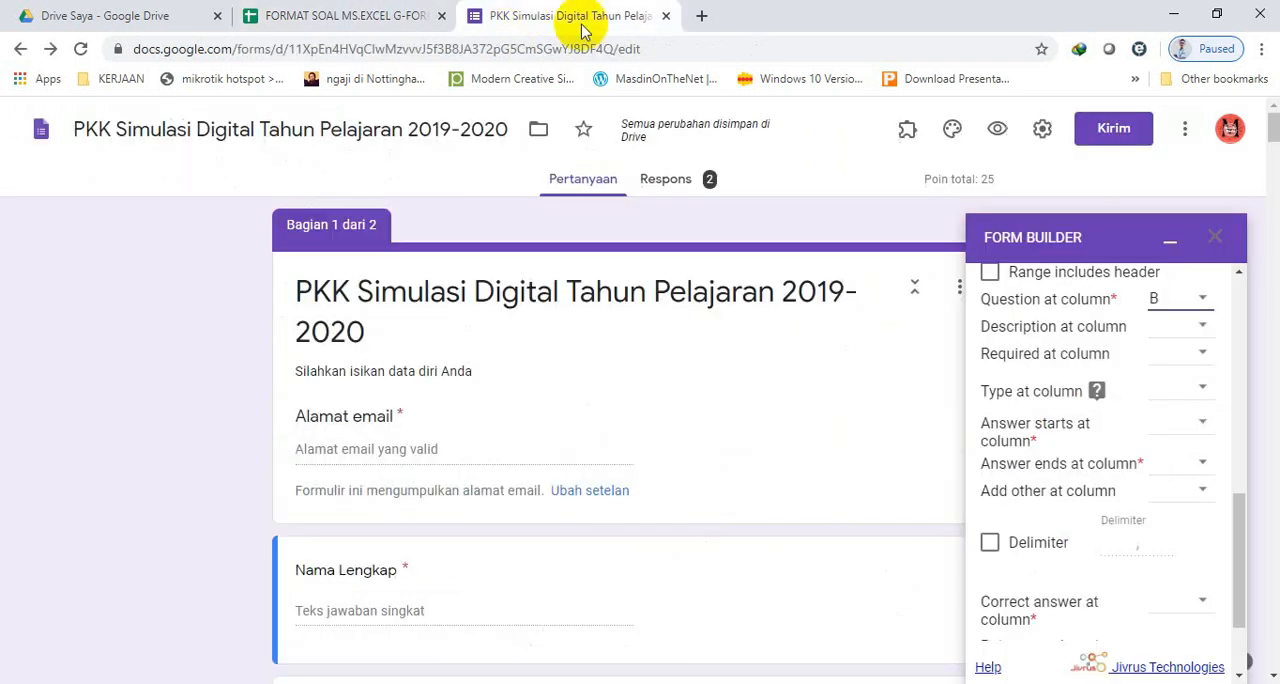
pyautogui.click(1194, 428)
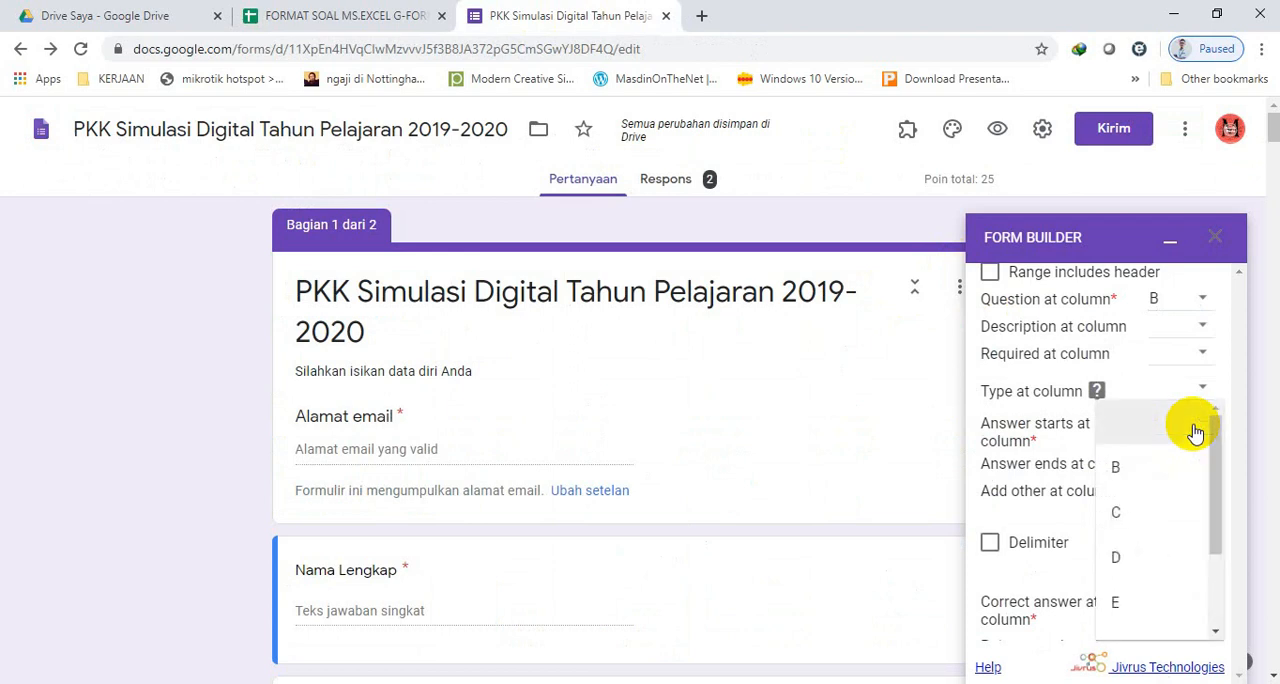
pyautogui.click(1129, 512)
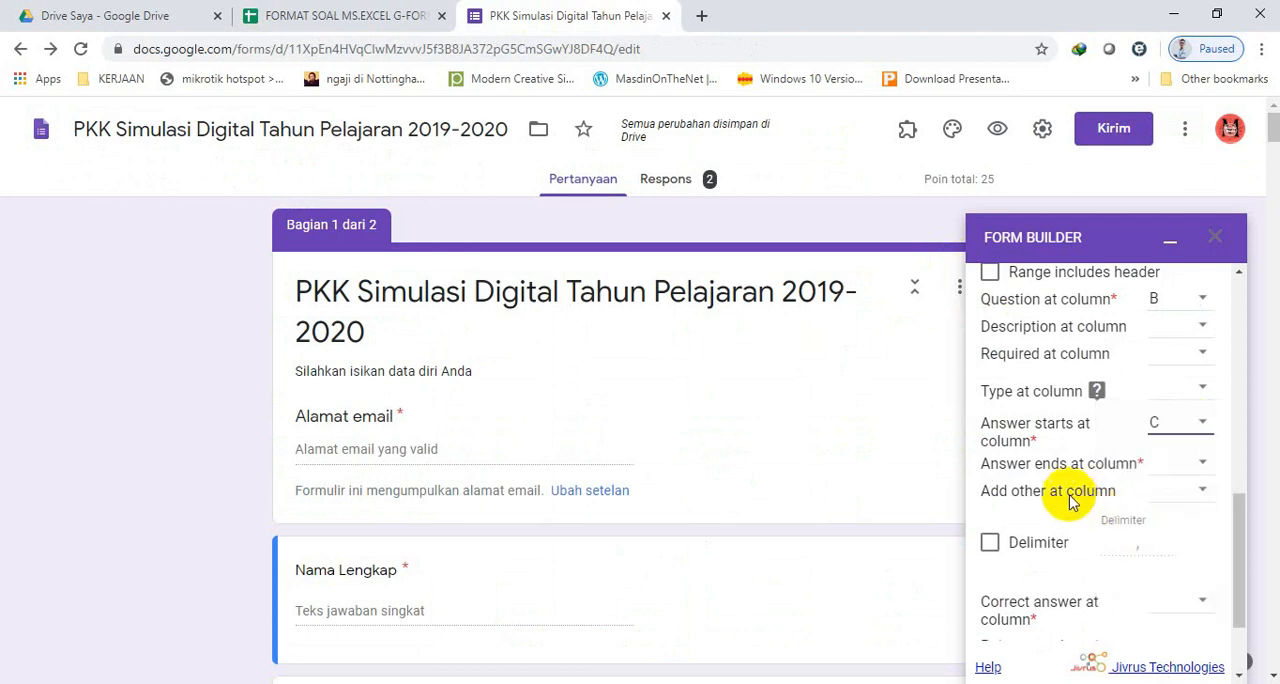
pyautogui.click(1166, 468)
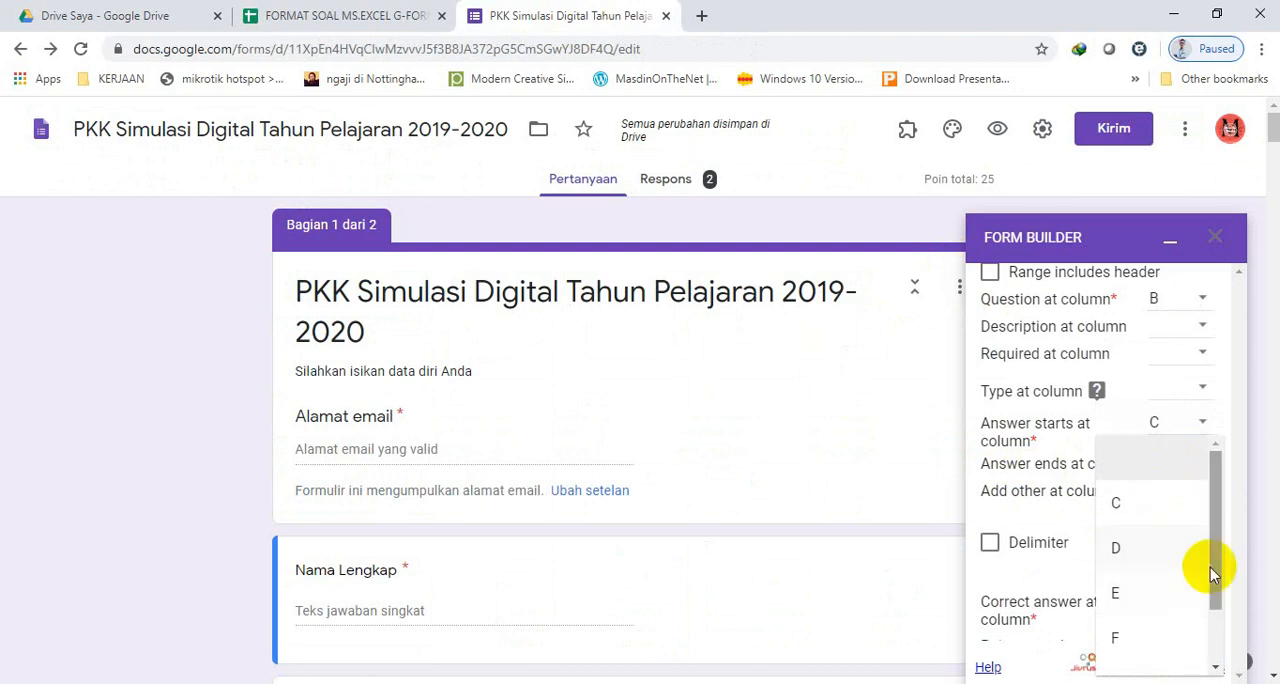
pyautogui.moveTo(1214, 563); pyautogui.dragTo(1217, 625)
pyautogui.click(1154, 616)
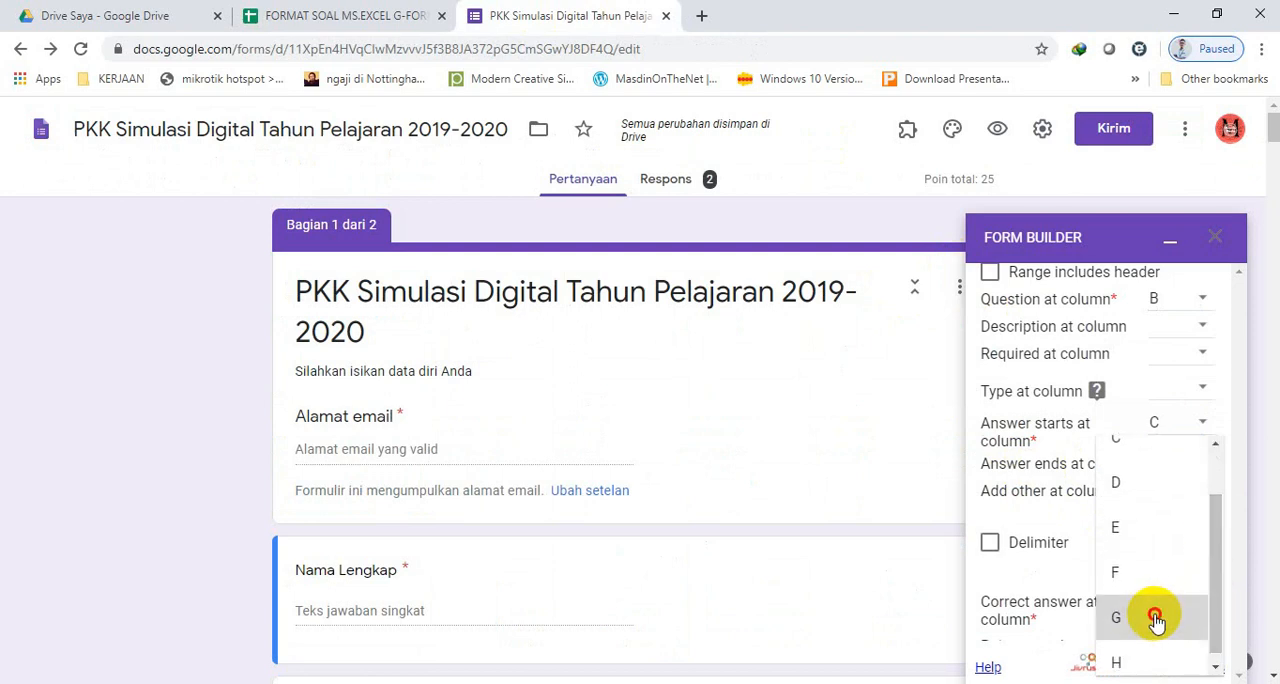
pyautogui.moveTo(1238, 513); pyautogui.dragTo(1240, 557)
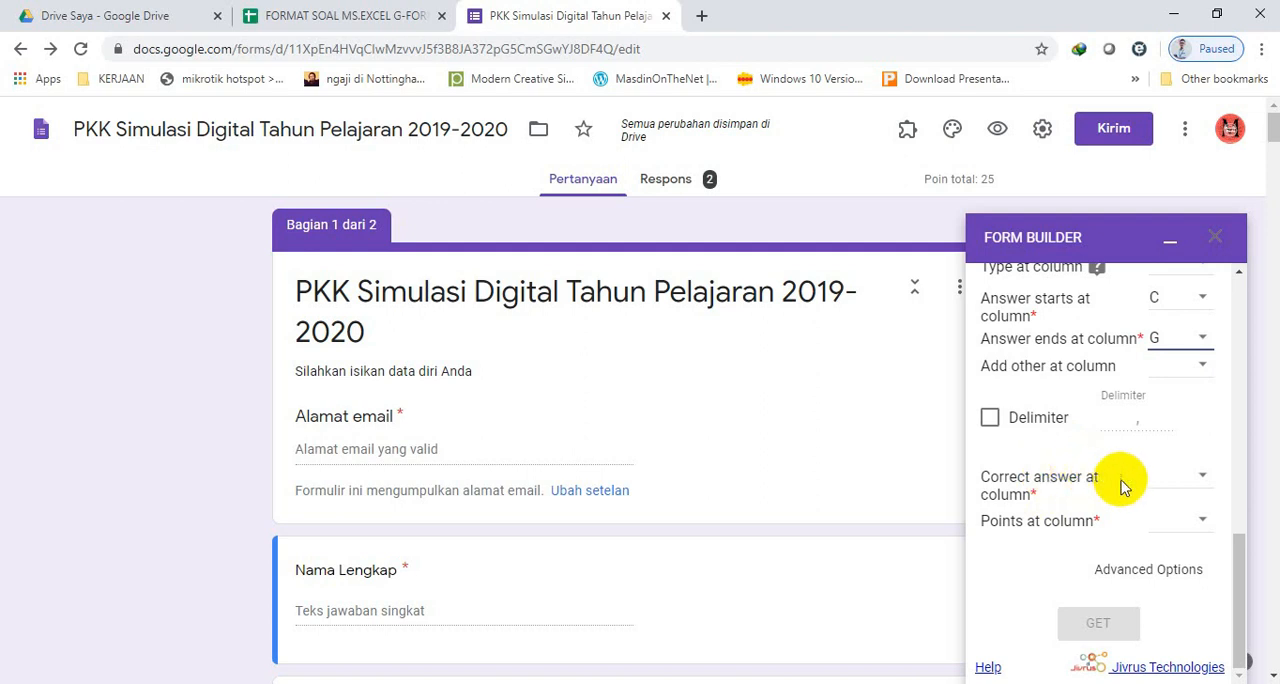
# Set Form Builder's correct answer column to C and its points column to H.
pyautogui.click(1197, 485)
pyautogui.click(1137, 547)
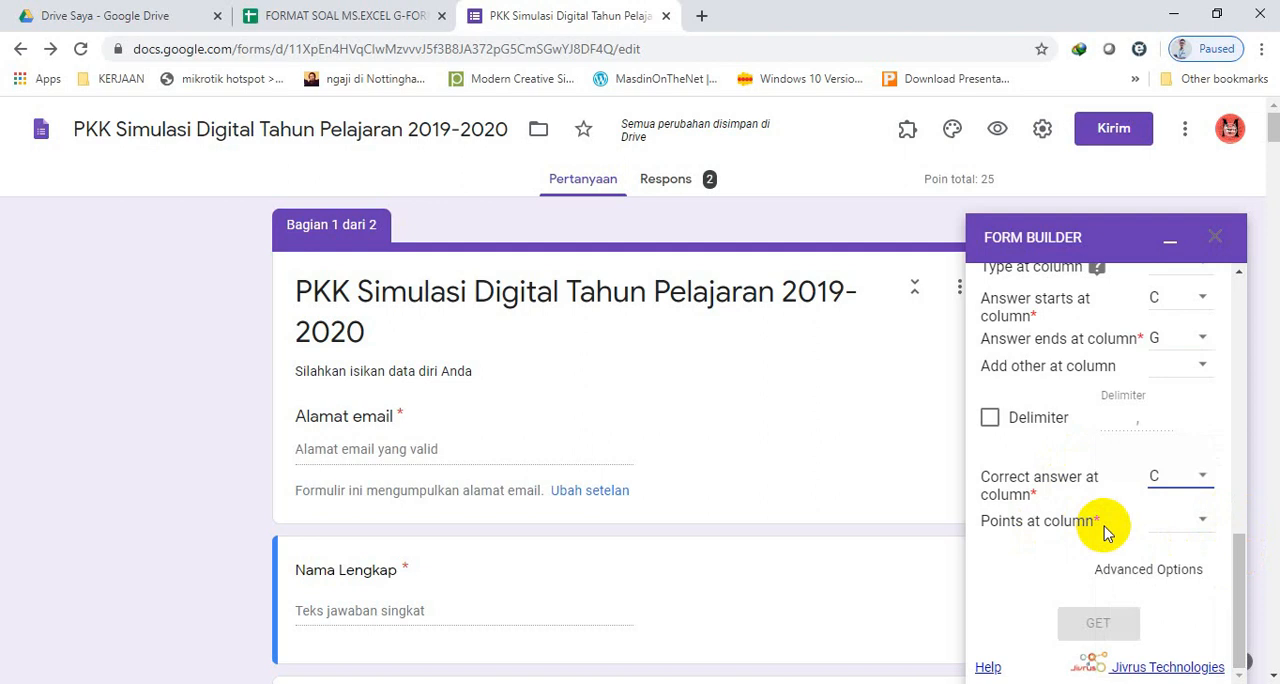
pyautogui.click(1204, 522)
pyautogui.moveTo(1217, 547); pyautogui.dragTo(1214, 610)
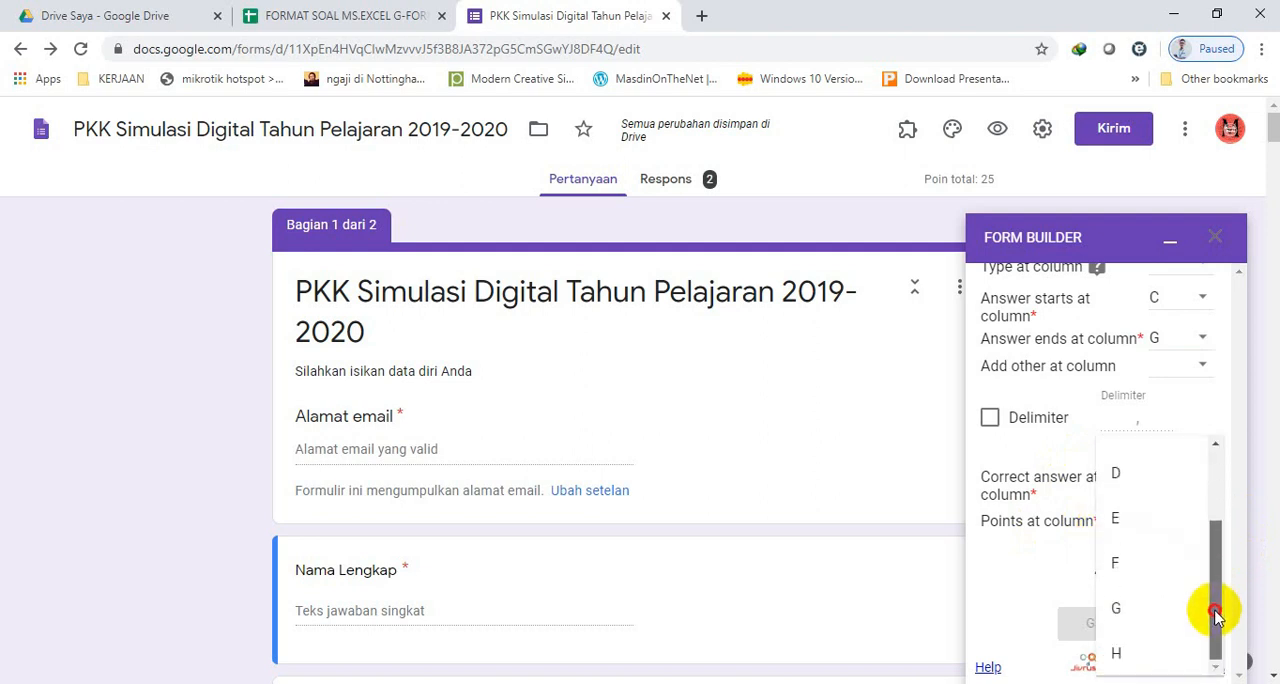
pyautogui.click(1143, 658)
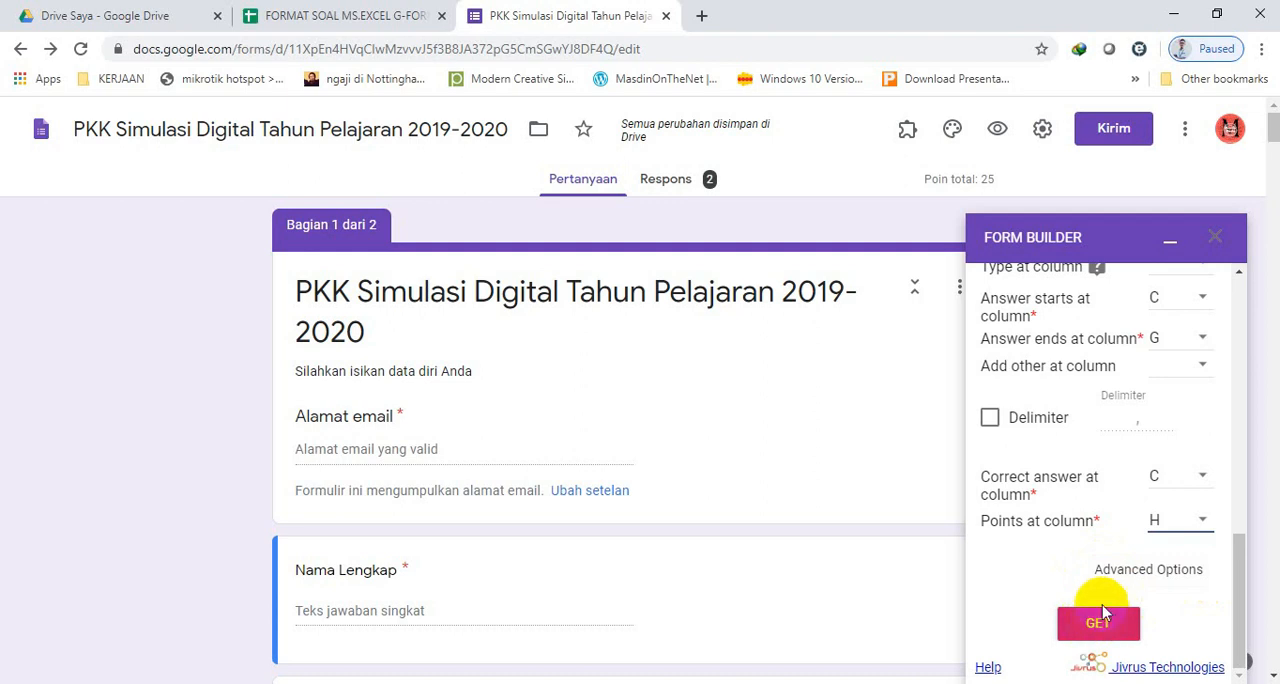
pyautogui.click(1108, 571)
pyautogui.moveTo(1240, 522); pyautogui.dragTo(1238, 568)
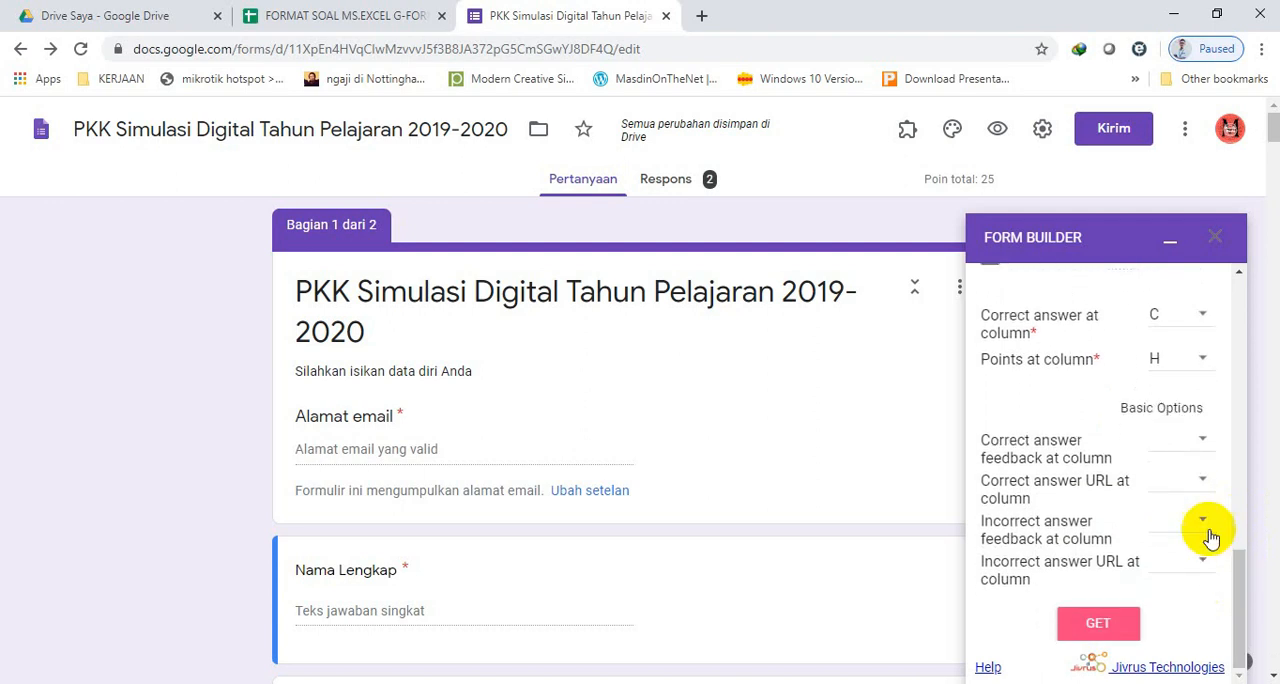
pyautogui.click(1150, 408)
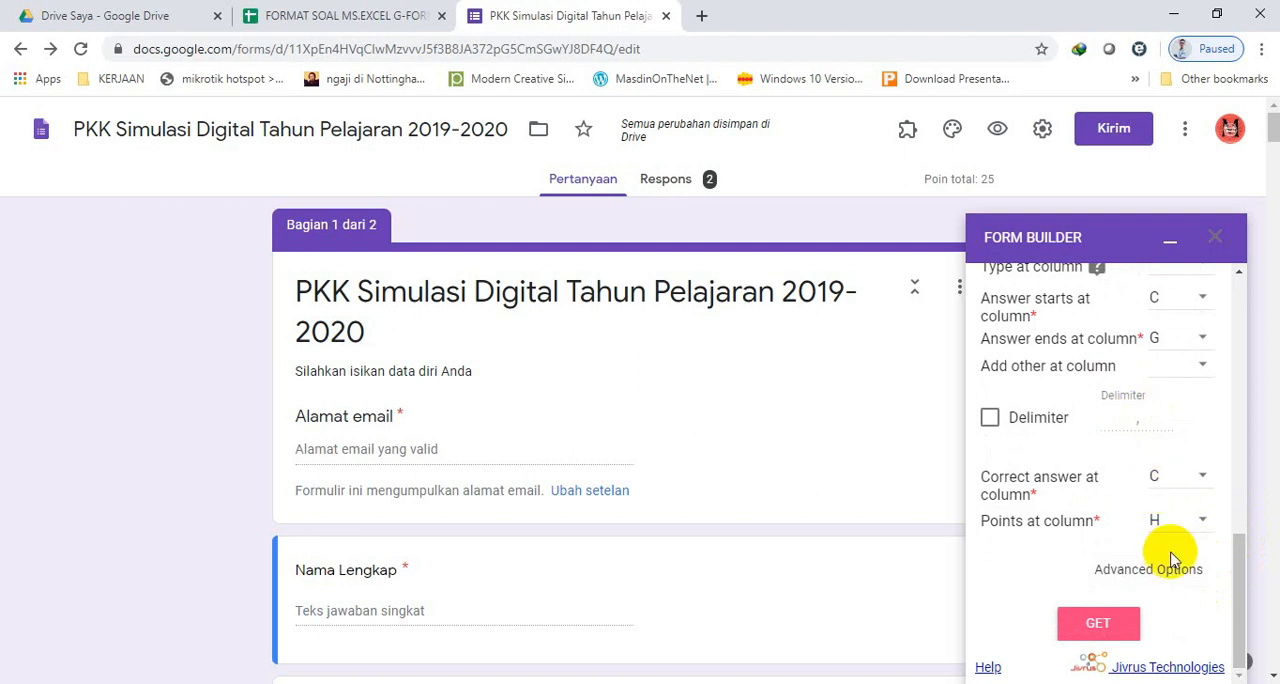
# Load the questions from the mapped spreadsheet columns and review the ready-to-import list from first to last.
pyautogui.click(1098, 625)
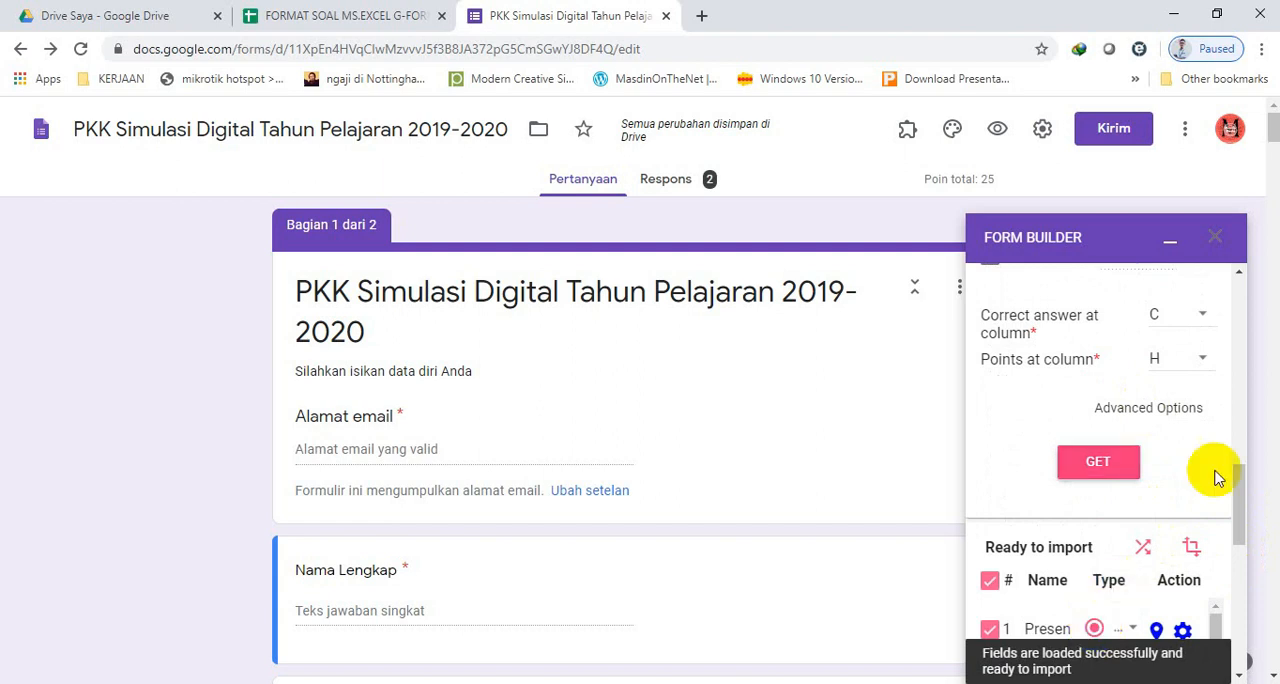
pyautogui.moveTo(1231, 474); pyautogui.dragTo(1241, 556)
pyautogui.moveTo(1218, 422); pyautogui.dragTo(1215, 598)
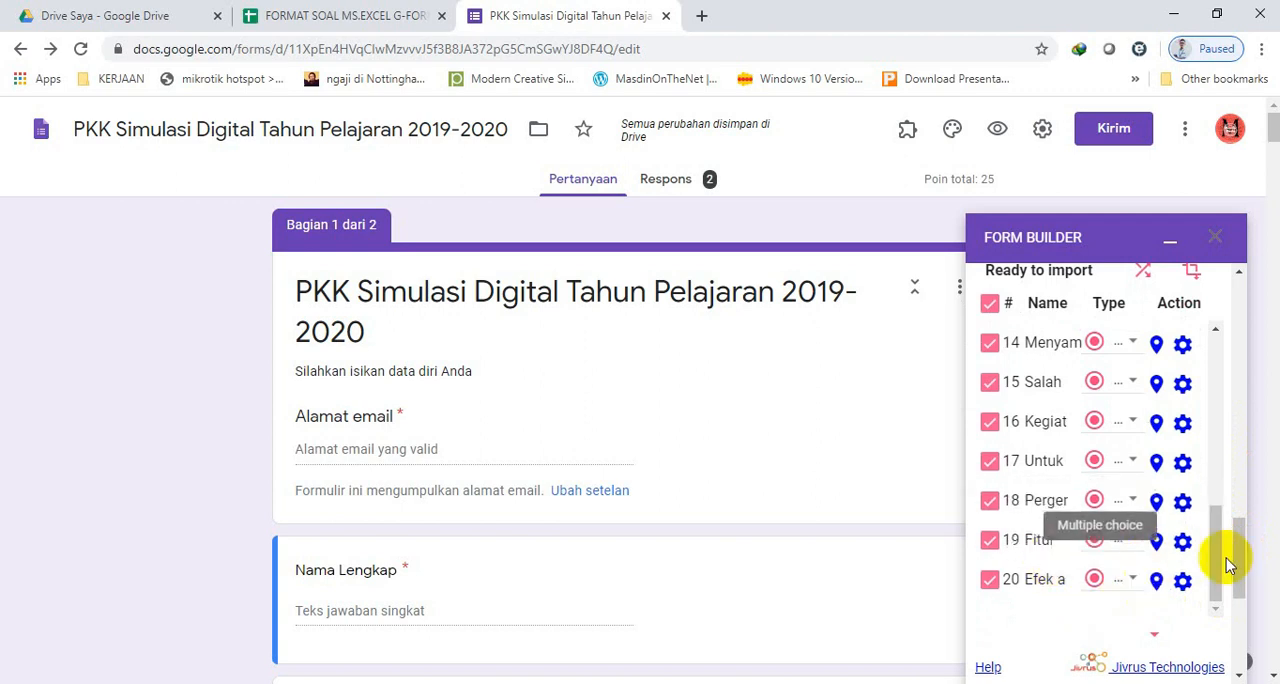
pyautogui.moveTo(1230, 568); pyautogui.dragTo(1224, 392)
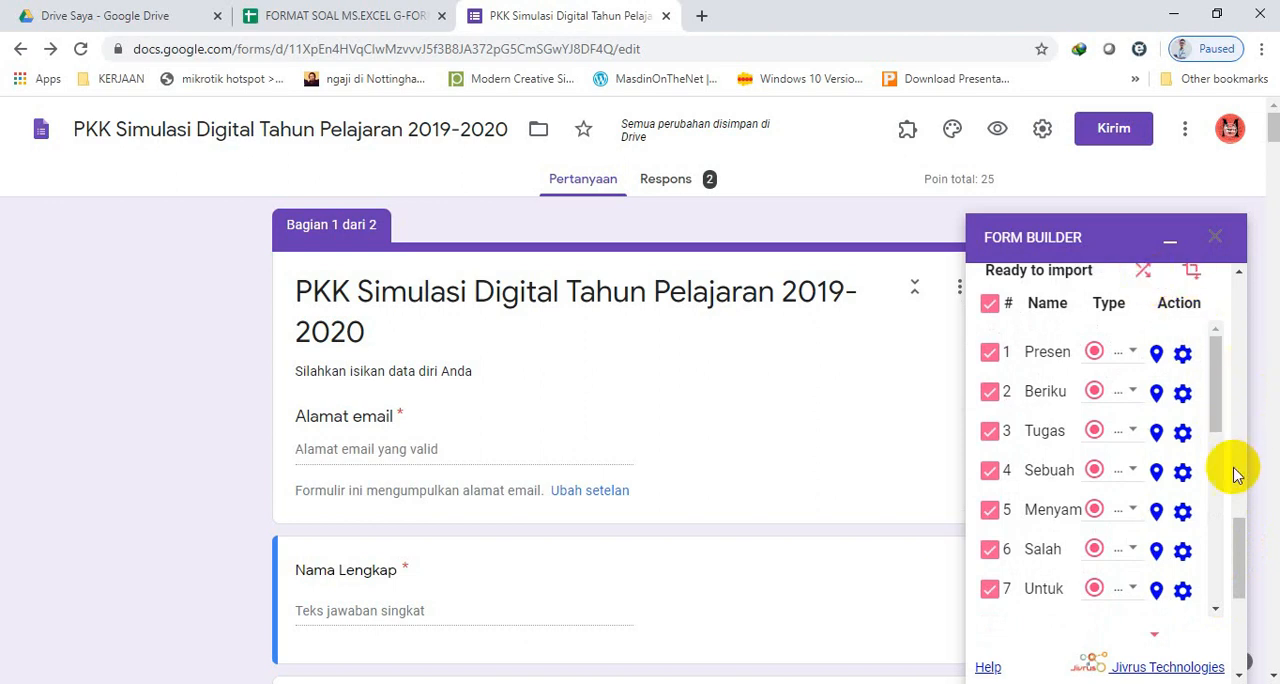
pyautogui.moveTo(1237, 520); pyautogui.dragTo(1237, 506)
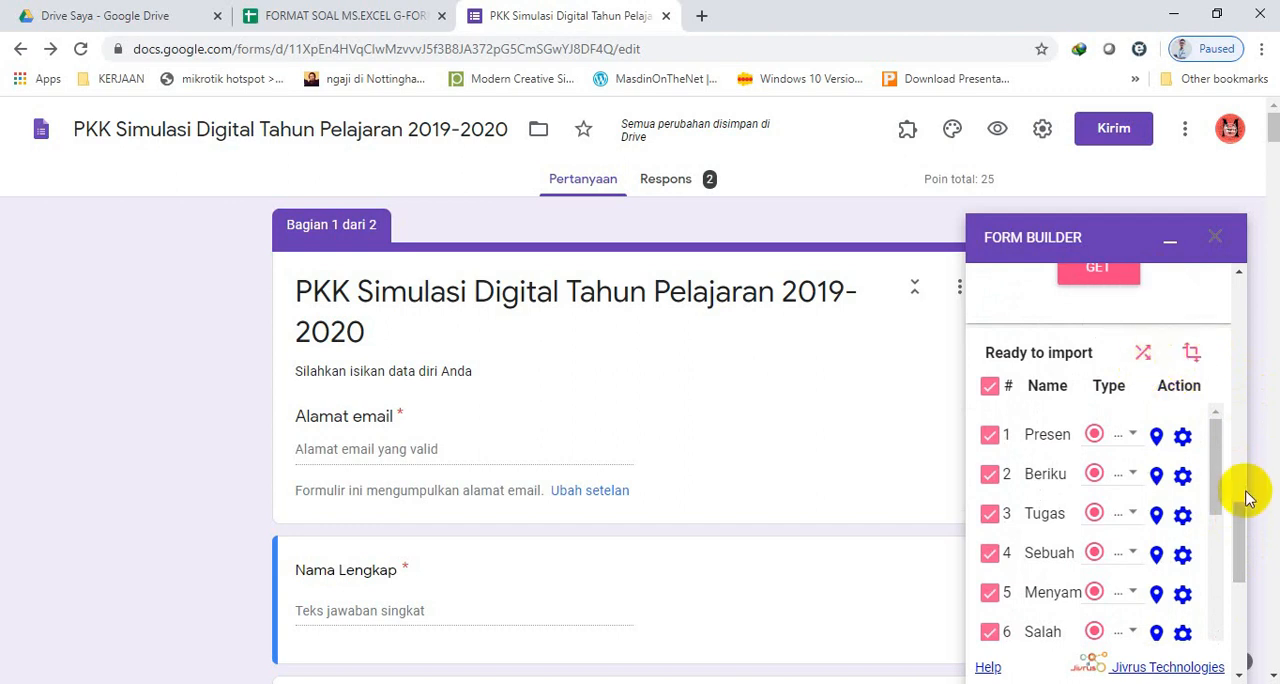
# Import all selected questions at the bottom of the form, leaving Overwrite Form Content off, and close Form Builder.
pyautogui.moveTo(1240, 514); pyautogui.dragTo(1242, 618)
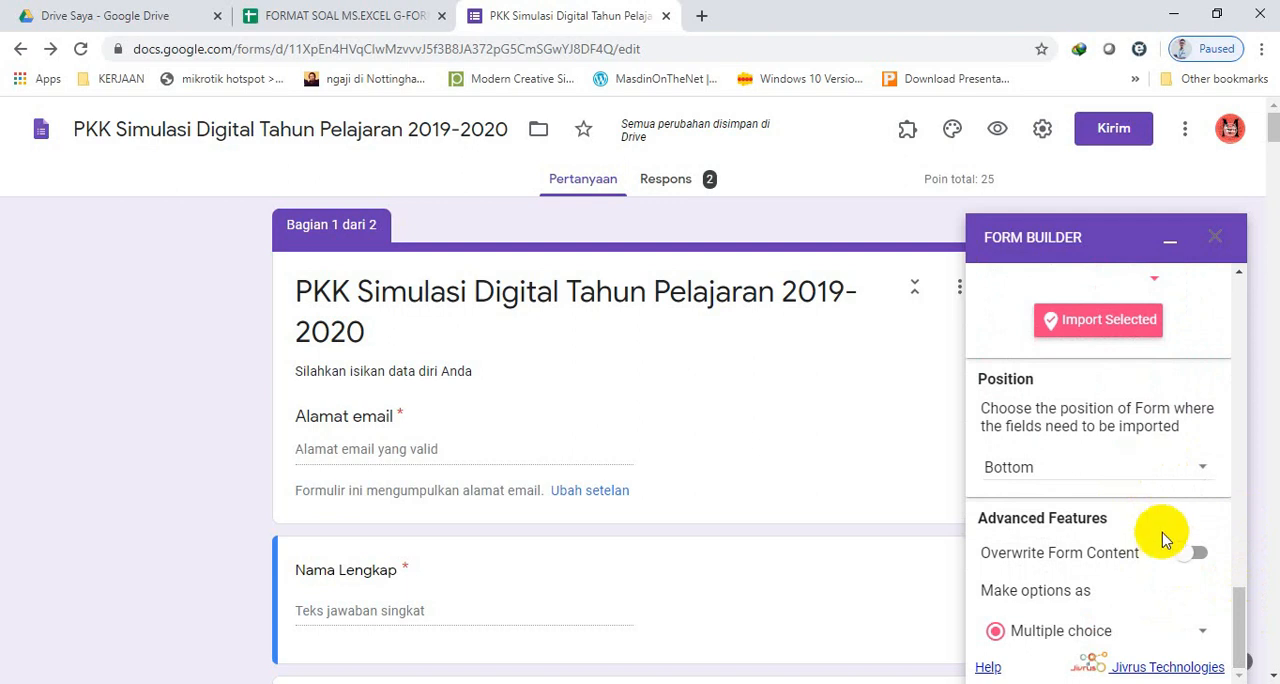
pyautogui.click(1196, 553)
pyautogui.click(1104, 330)
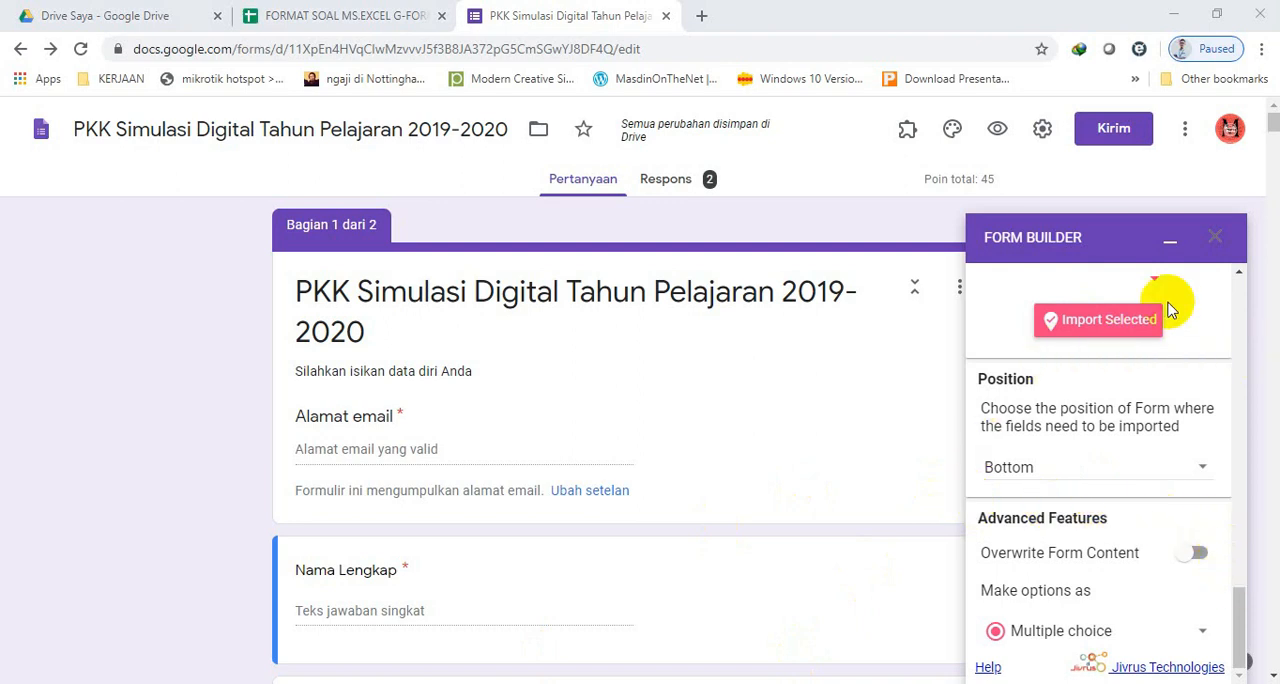
pyautogui.click(1222, 243)
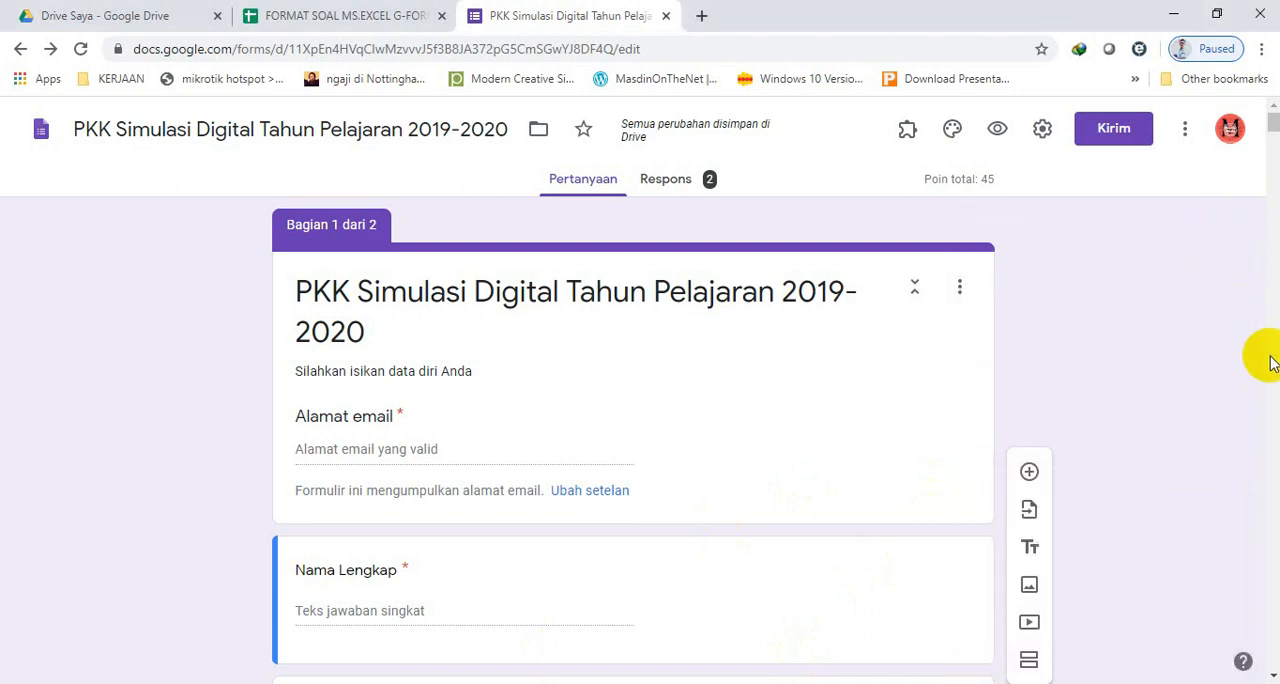
# Make the form's last question, "Efek animasi Bounce adalah...", required and shuffle its option order.
pyautogui.moveTo(1272, 125); pyautogui.dragTo(1268, 660)
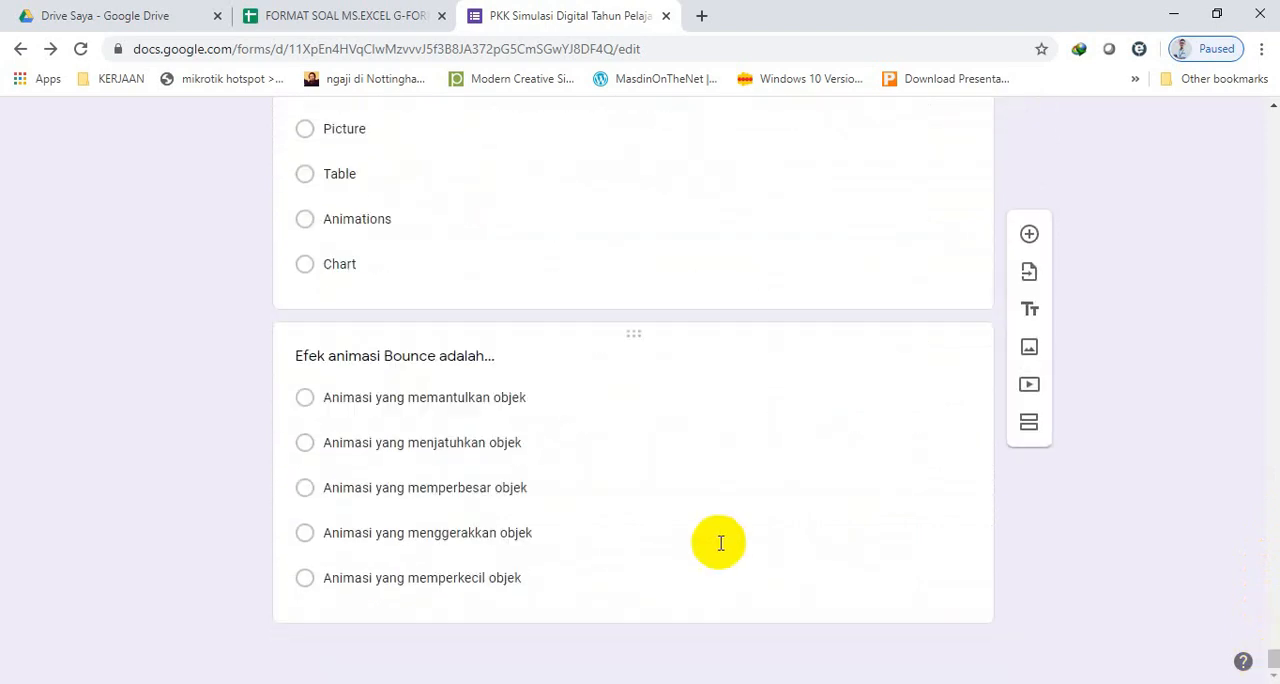
pyautogui.click(646, 482)
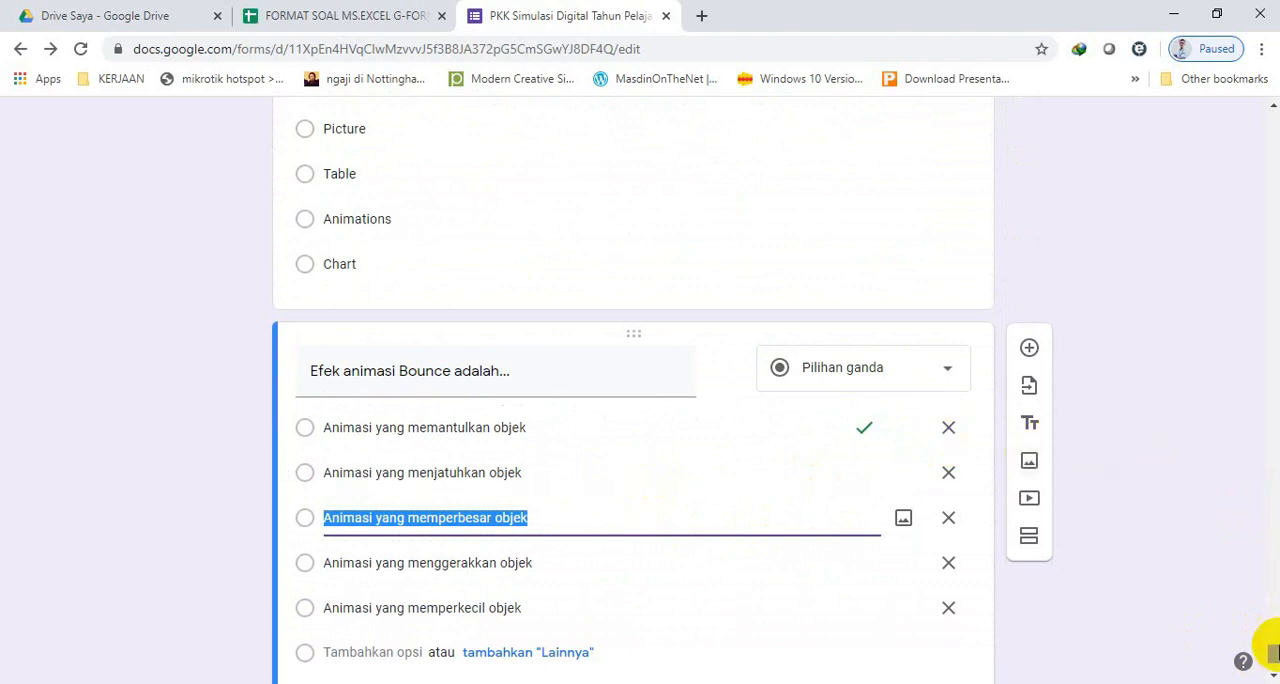
pyautogui.moveTo(1270, 652); pyautogui.dragTo(1270, 658)
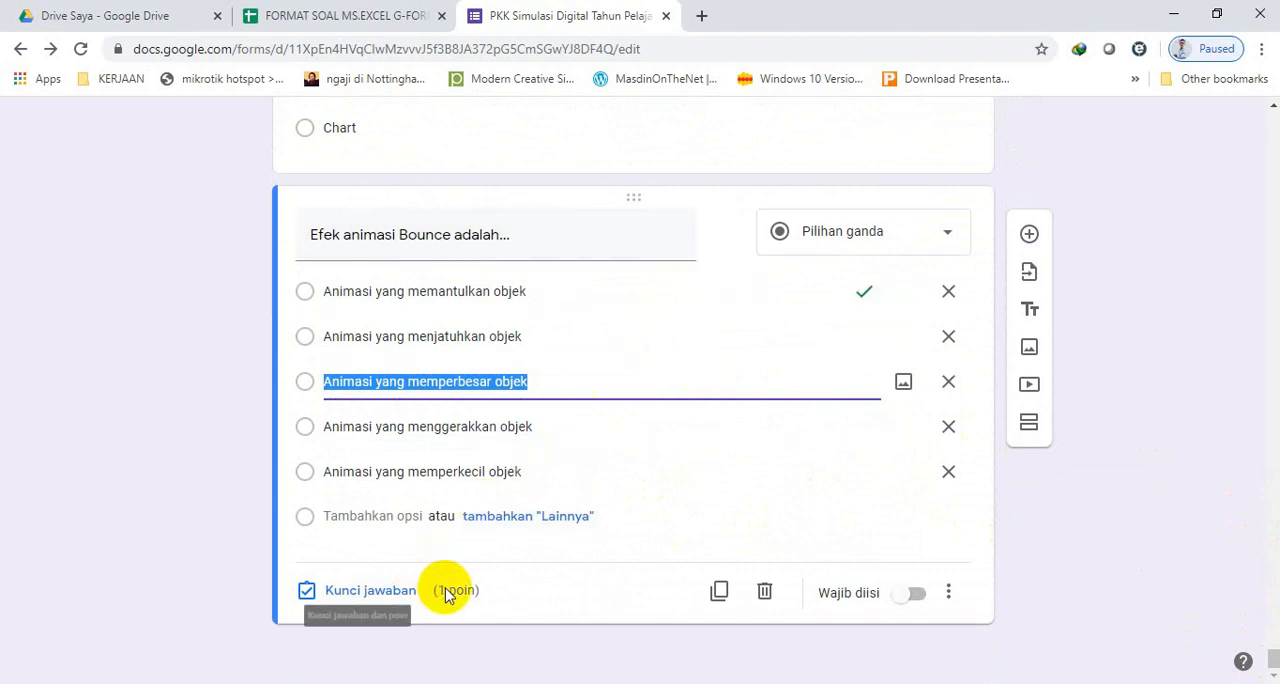
pyautogui.click(913, 597)
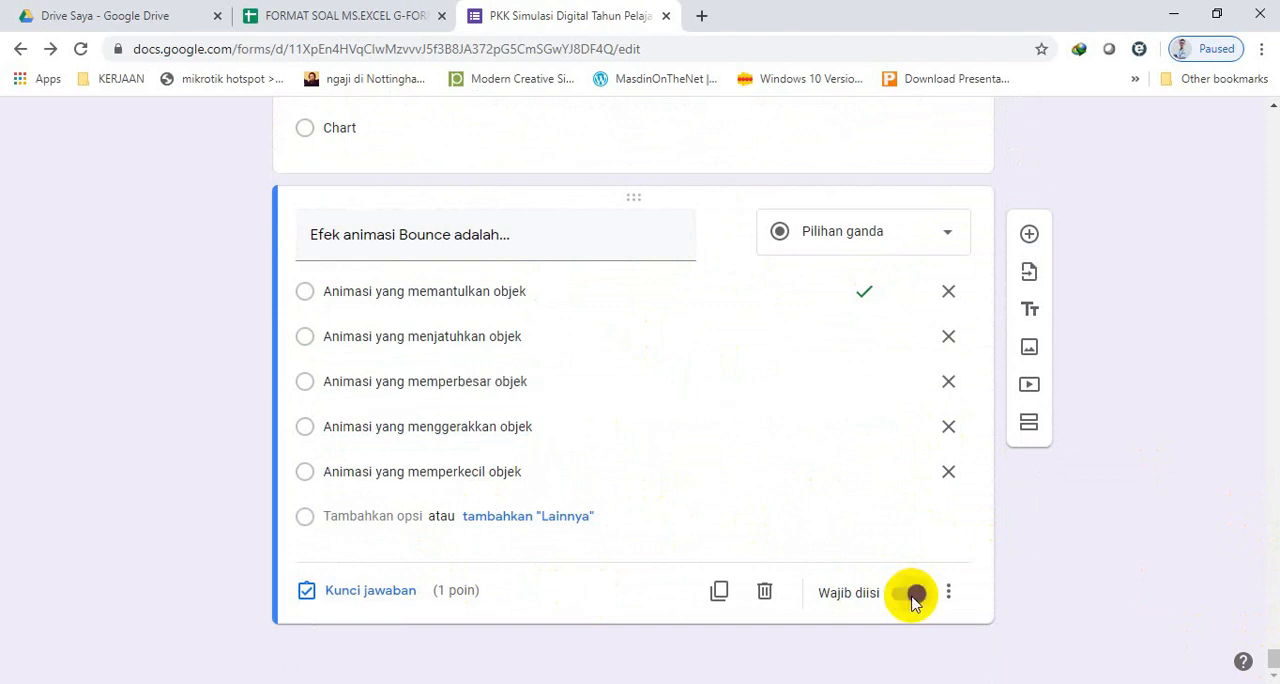
pyautogui.click(948, 593)
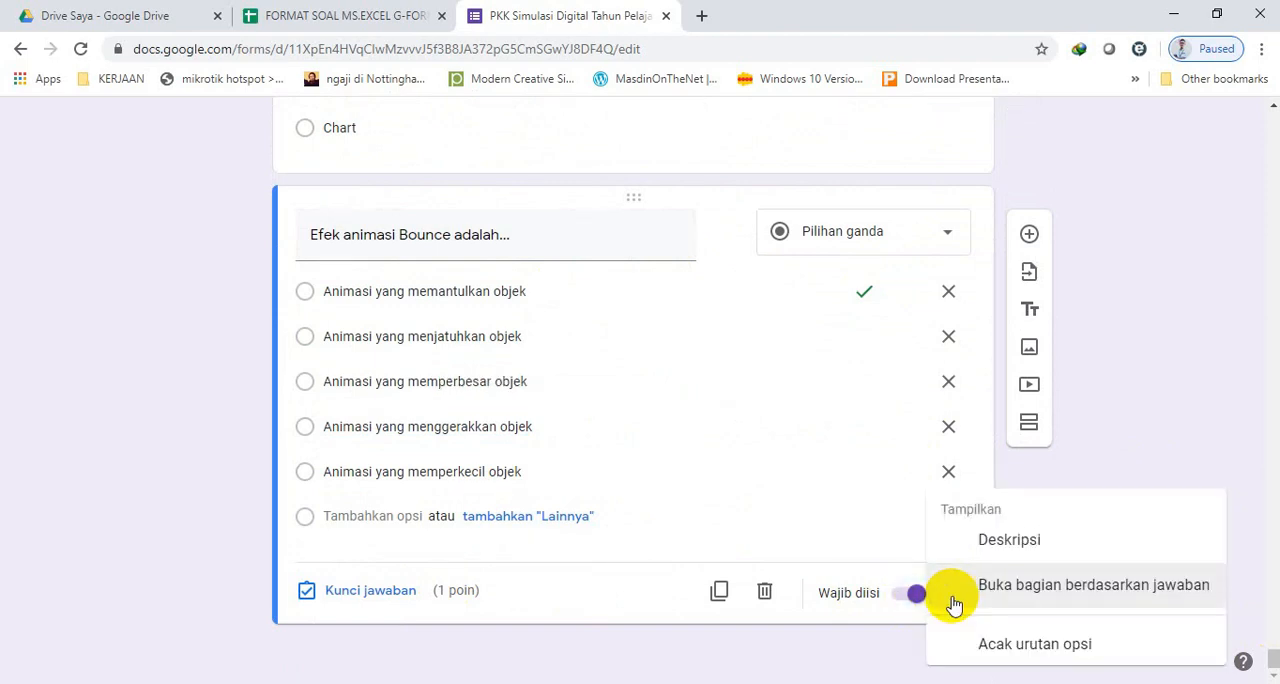
pyautogui.click(994, 639)
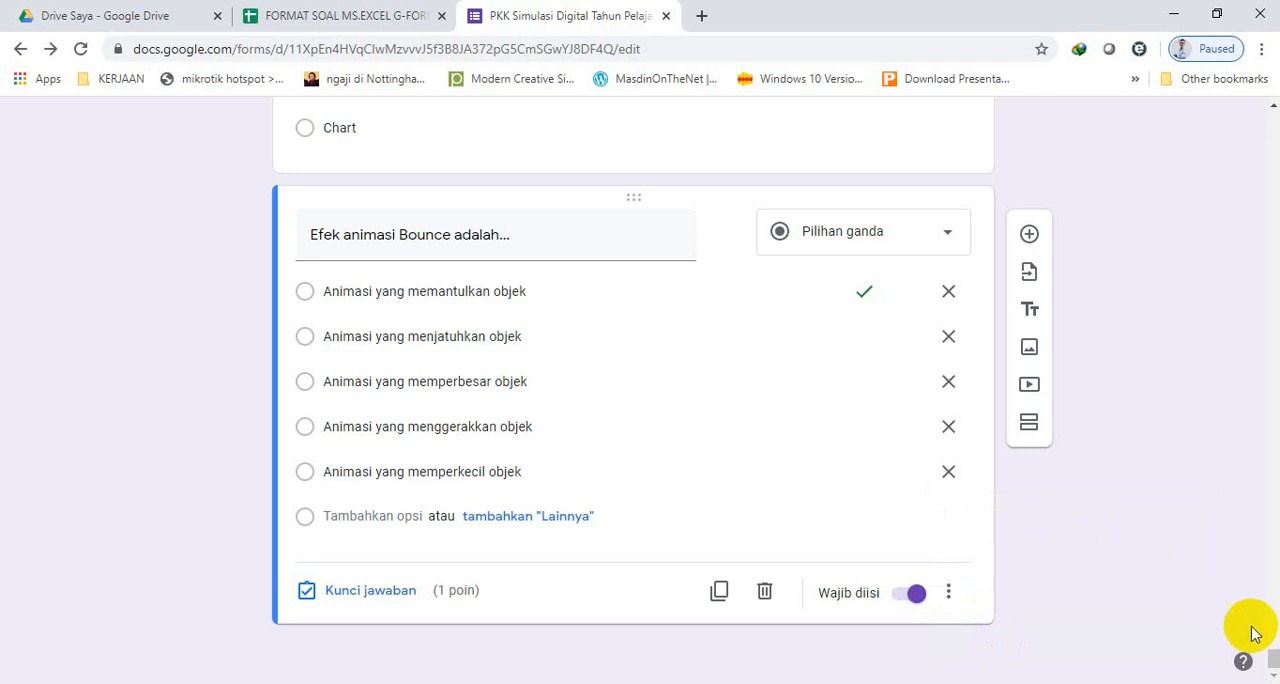
# Make the second-to-last question, about the Ms.Powerpoint feature for presentation themes/templates, required and shuffle its option order.
pyautogui.scroll(6, 1272, 655)
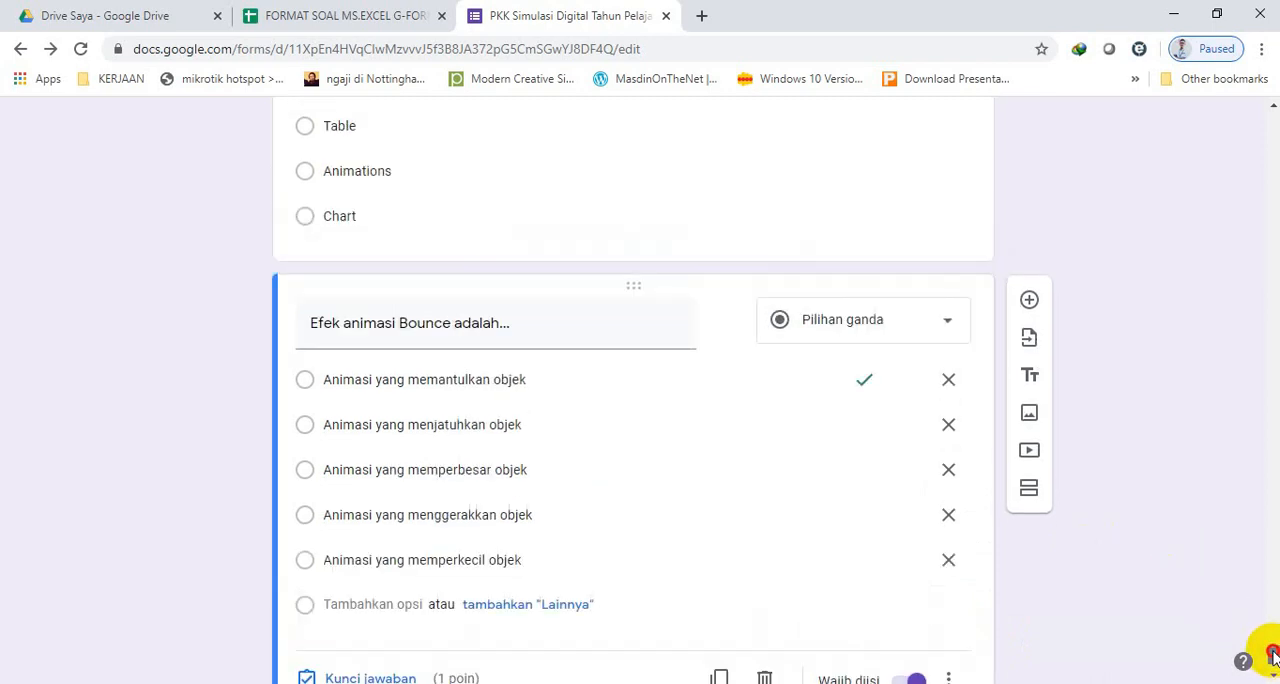
pyautogui.scroll(-4, 1272, 652)
pyautogui.scroll(-3, 1270, 650)
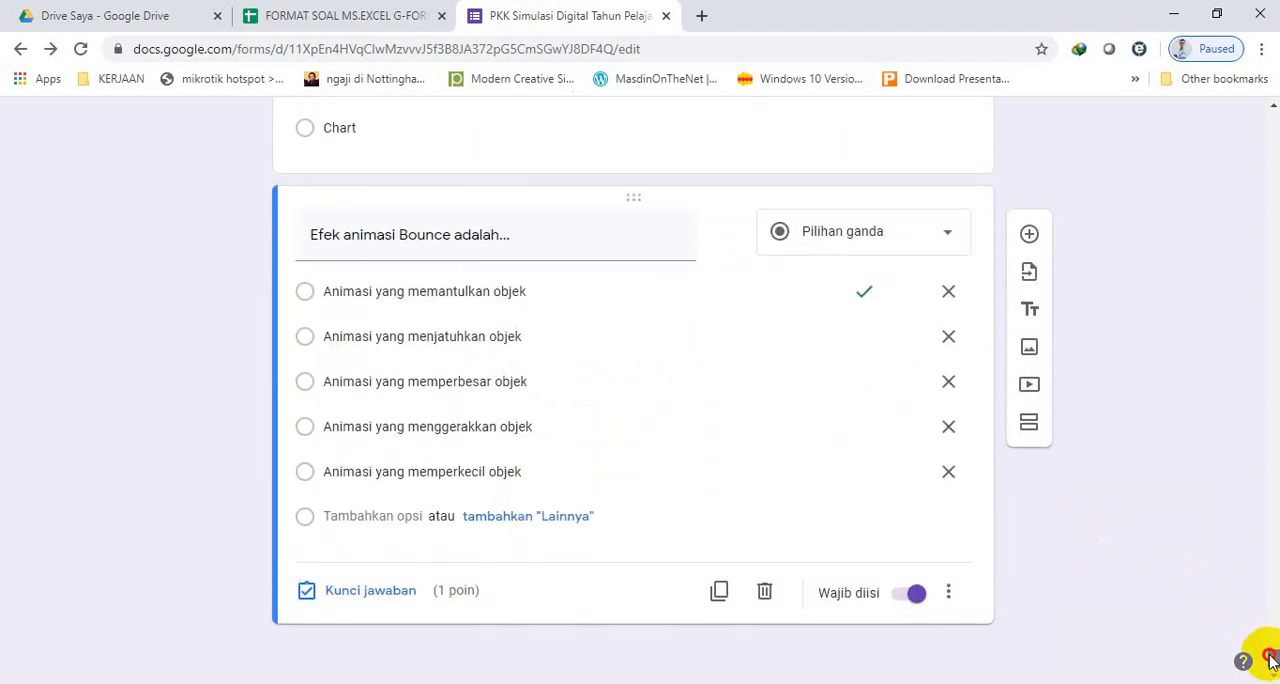
pyautogui.scroll(3, 1270, 650)
pyautogui.click(764, 306)
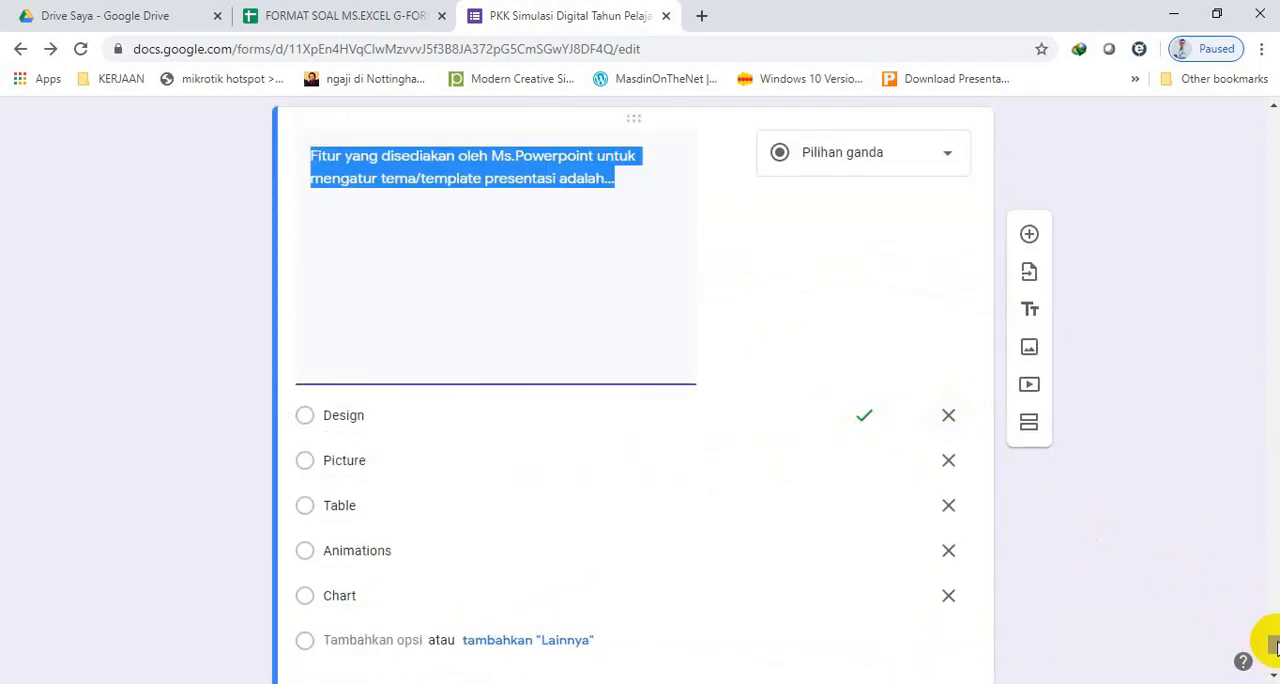
pyautogui.scroll(-2, 1260, 645)
pyautogui.click(914, 517)
pyautogui.click(948, 518)
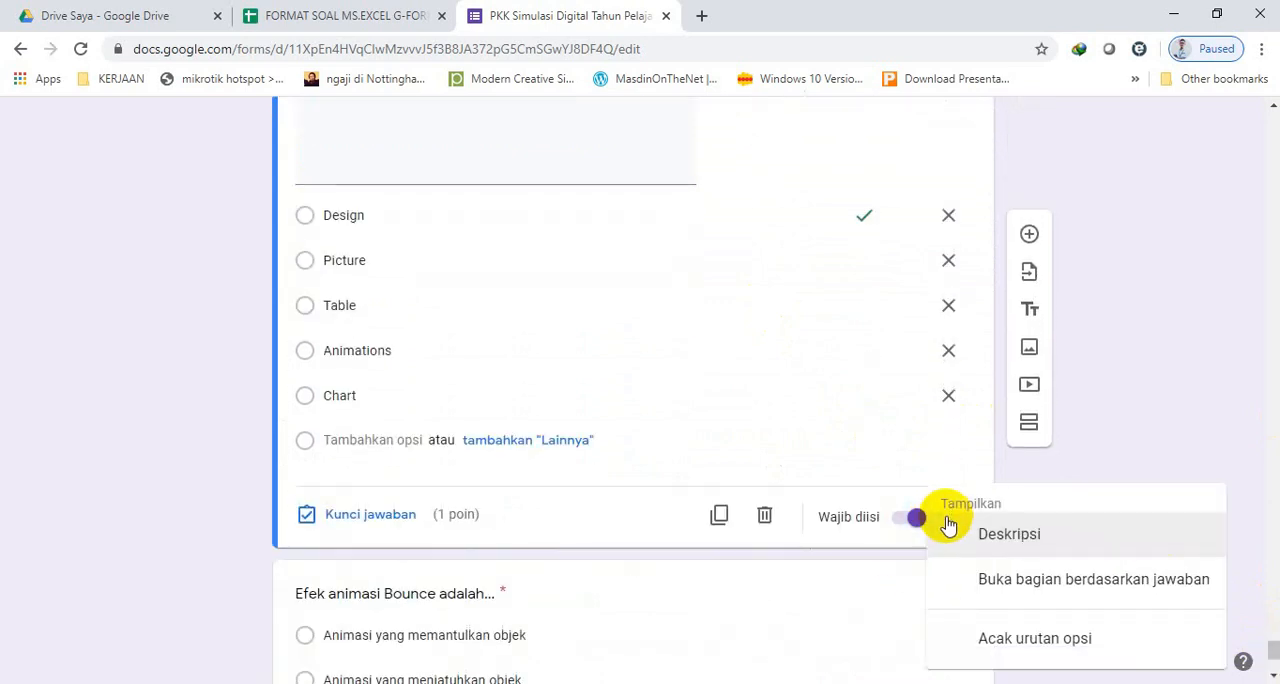
pyautogui.rightClick(1006, 638)
pyautogui.click(1160, 316)
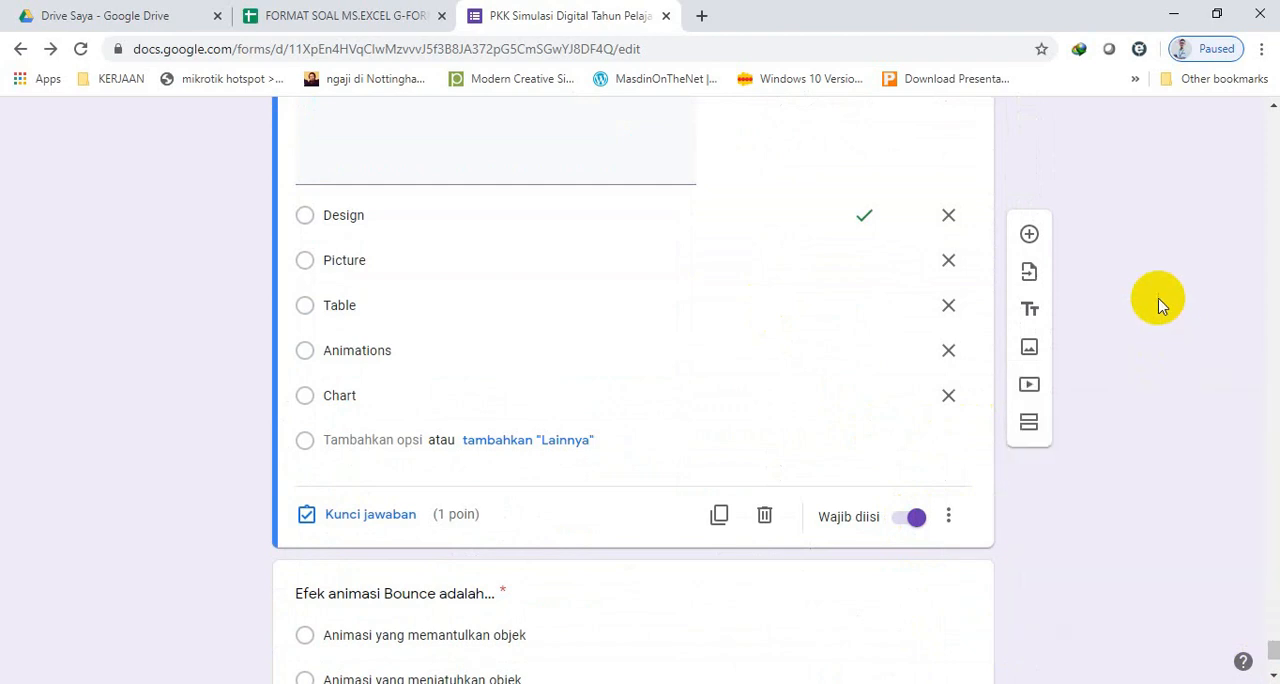
pyautogui.moveTo(1270, 650)
pyautogui.mouseDown()
pyautogui.moveTo(1274, 670)
pyautogui.moveTo(1273, 513)
pyautogui.moveTo(1273, 668)
pyautogui.mouseUp()
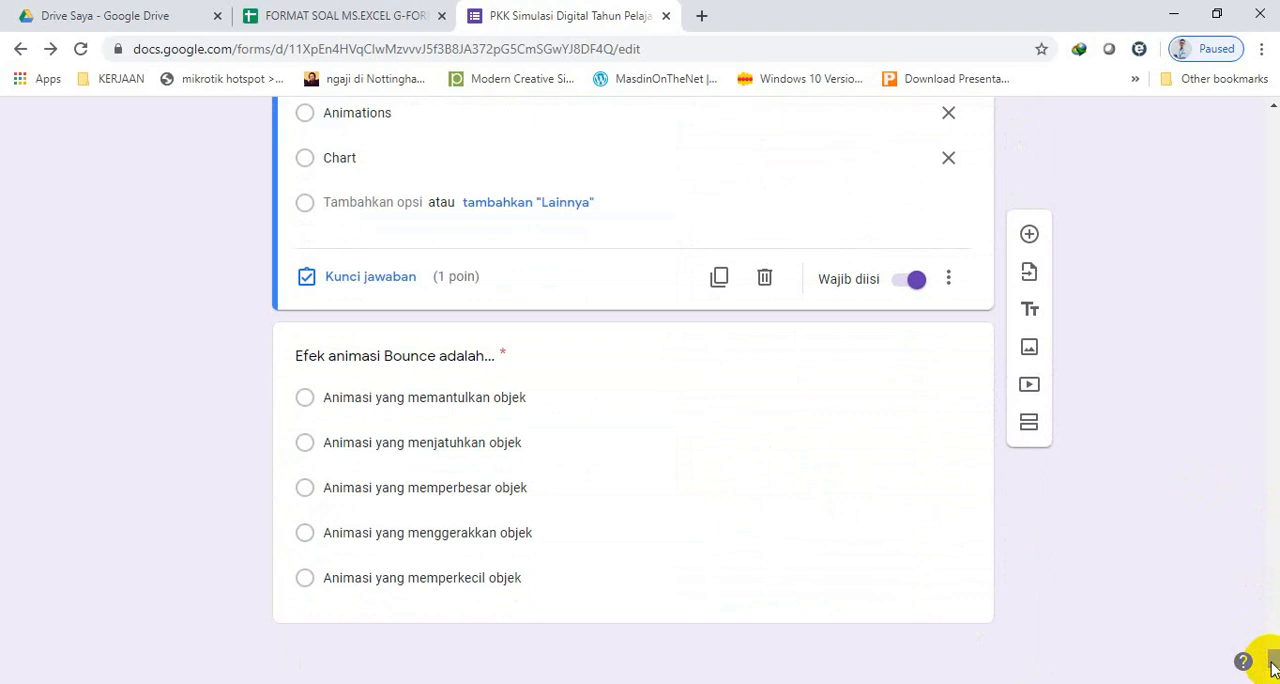
pyautogui.moveTo(1272, 668); pyautogui.dragTo(1275, 122)
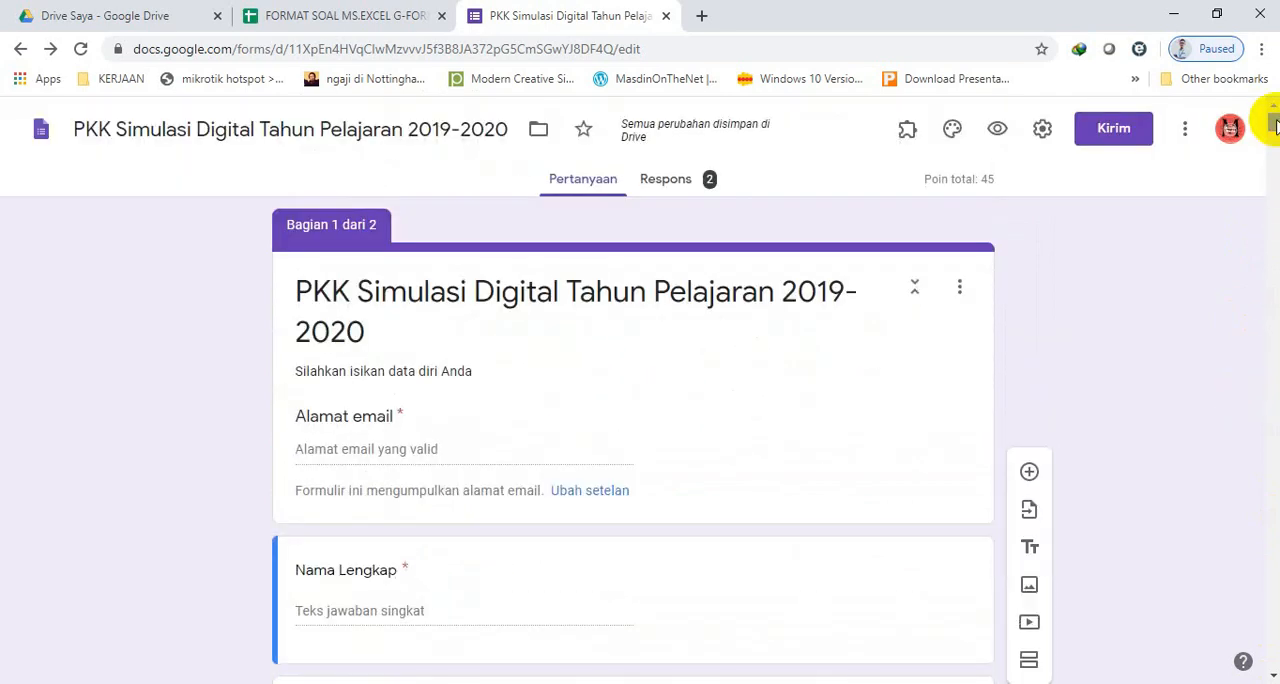